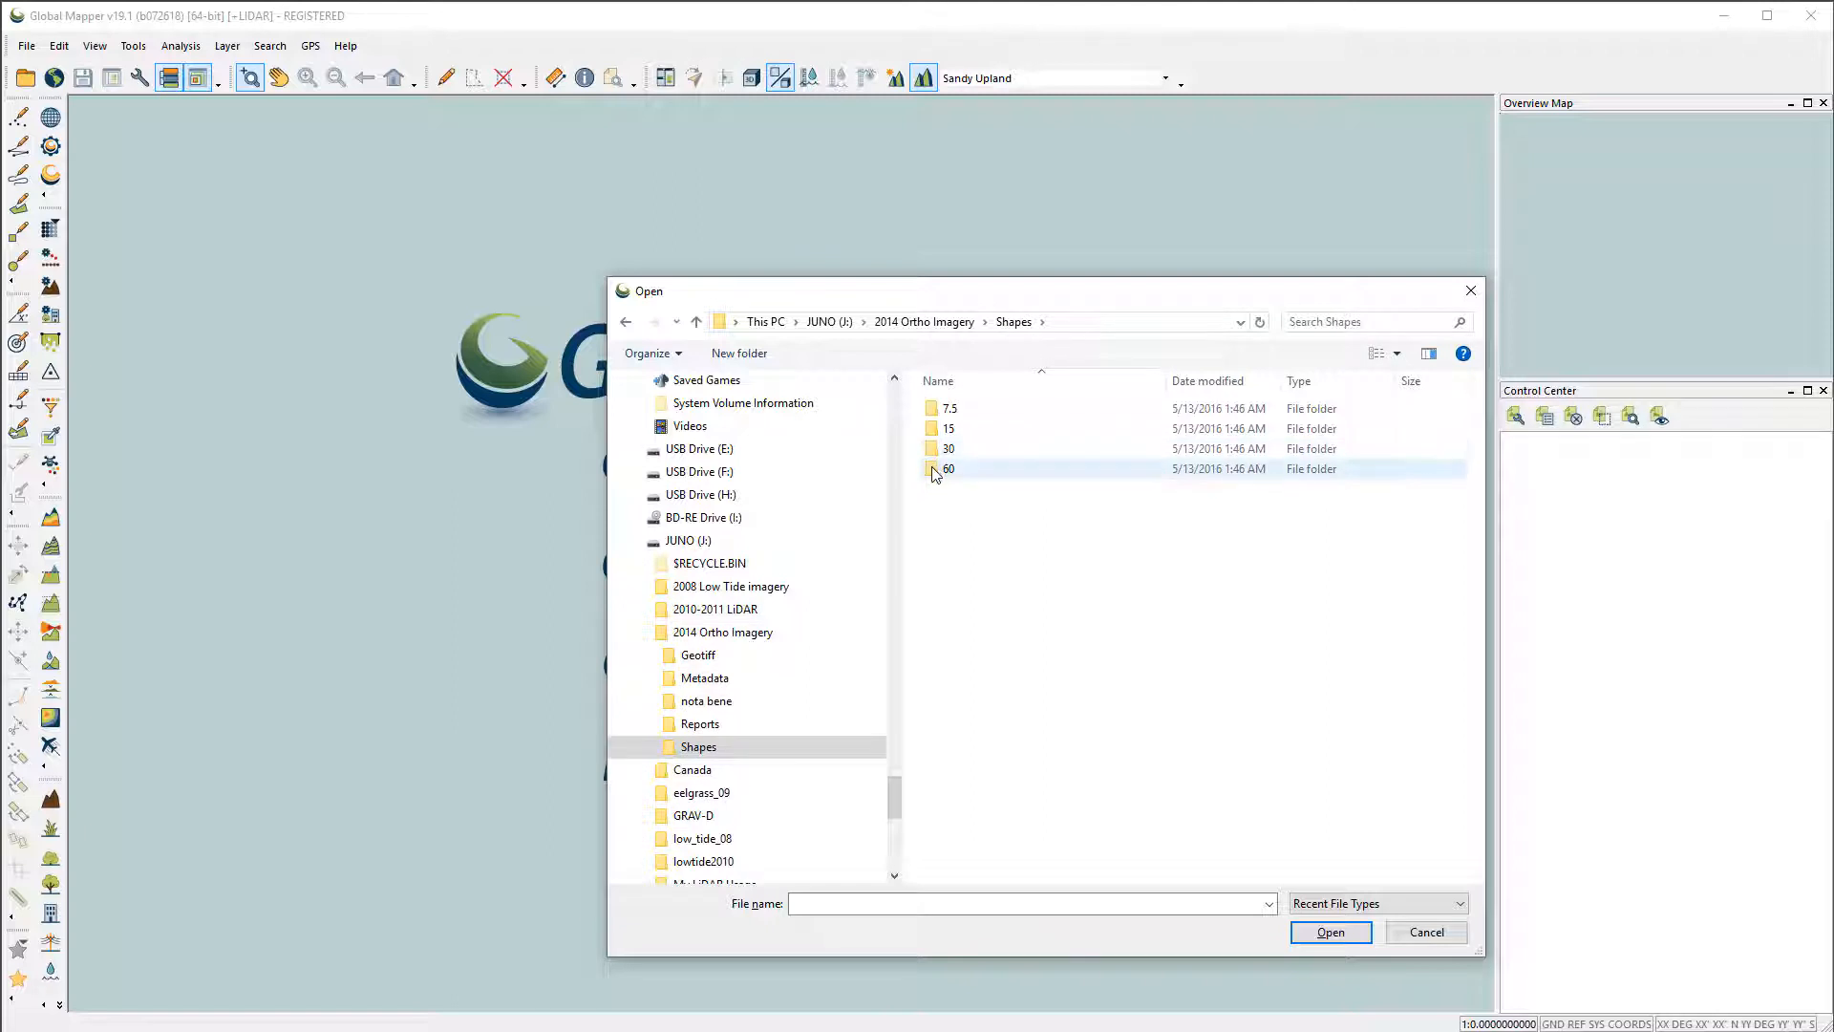
- Load the shapefile Maine2014_3000m_Tiles_0.60m.shp from the 60 subfolder of Shapes
{"action": "double_click", "coordinate": [935, 471]}
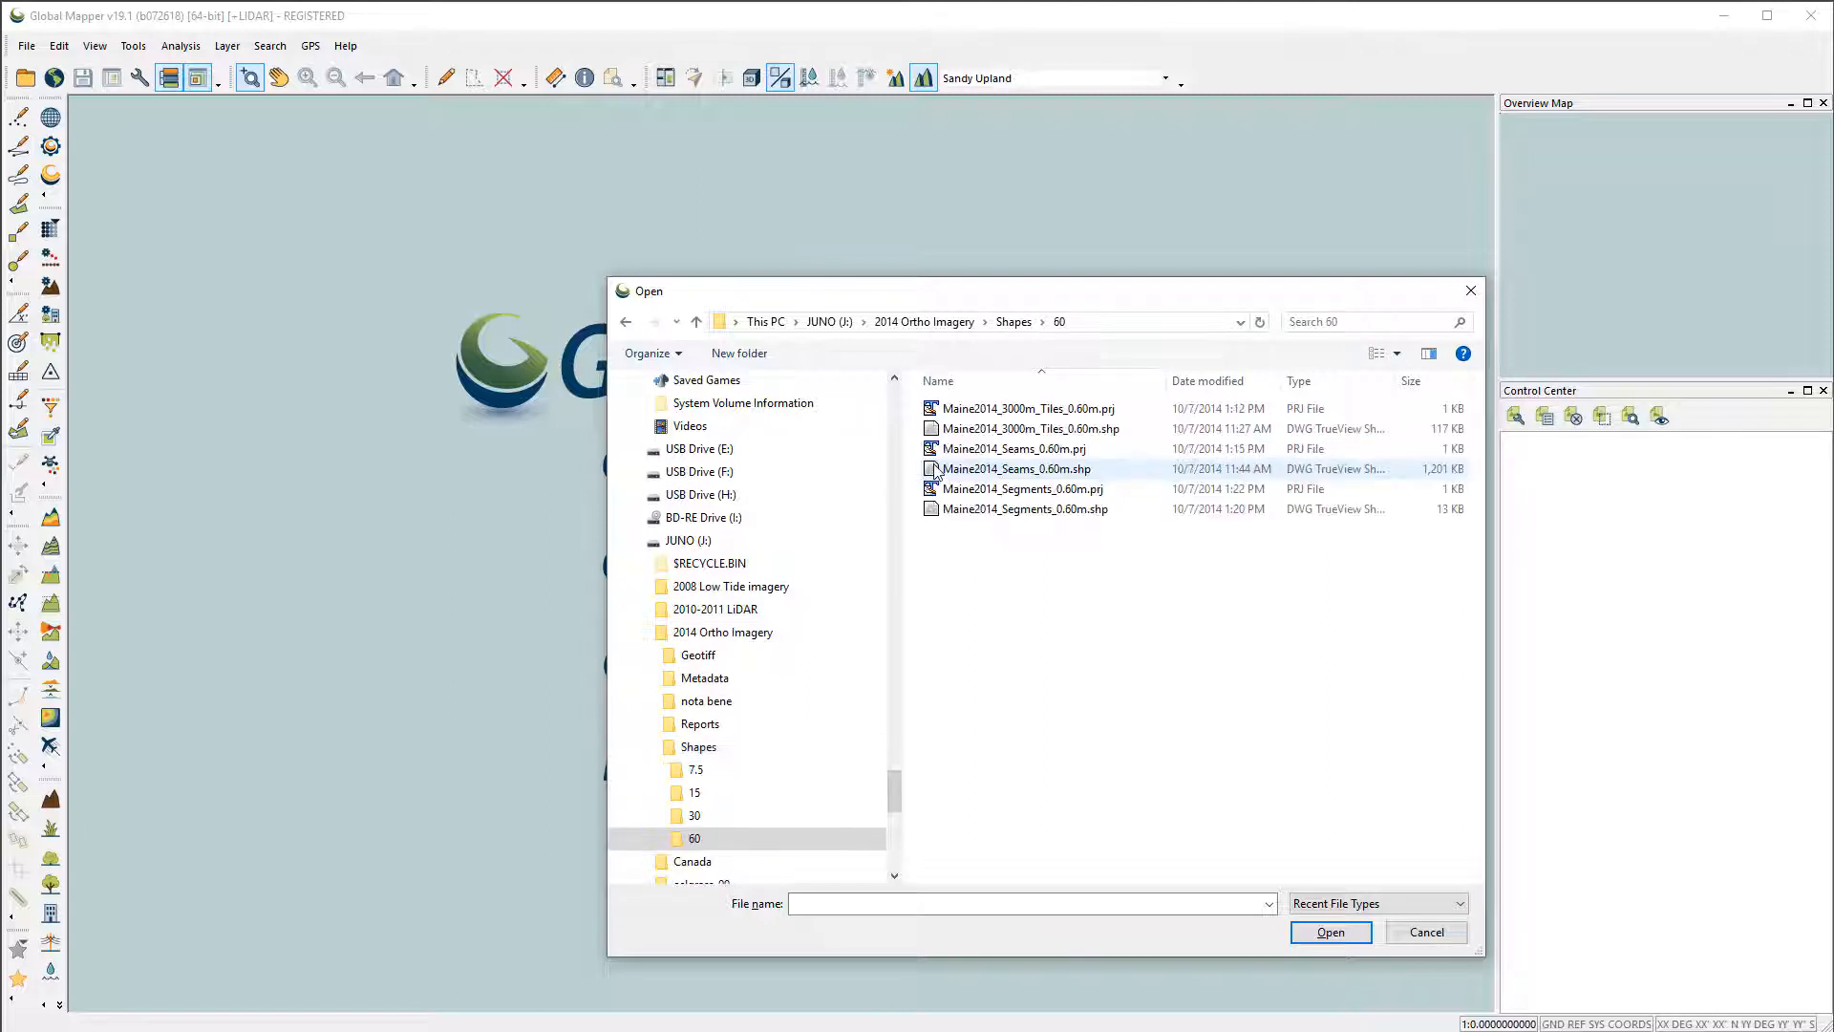
{"action": "left_click", "coordinate": [1084, 430]}
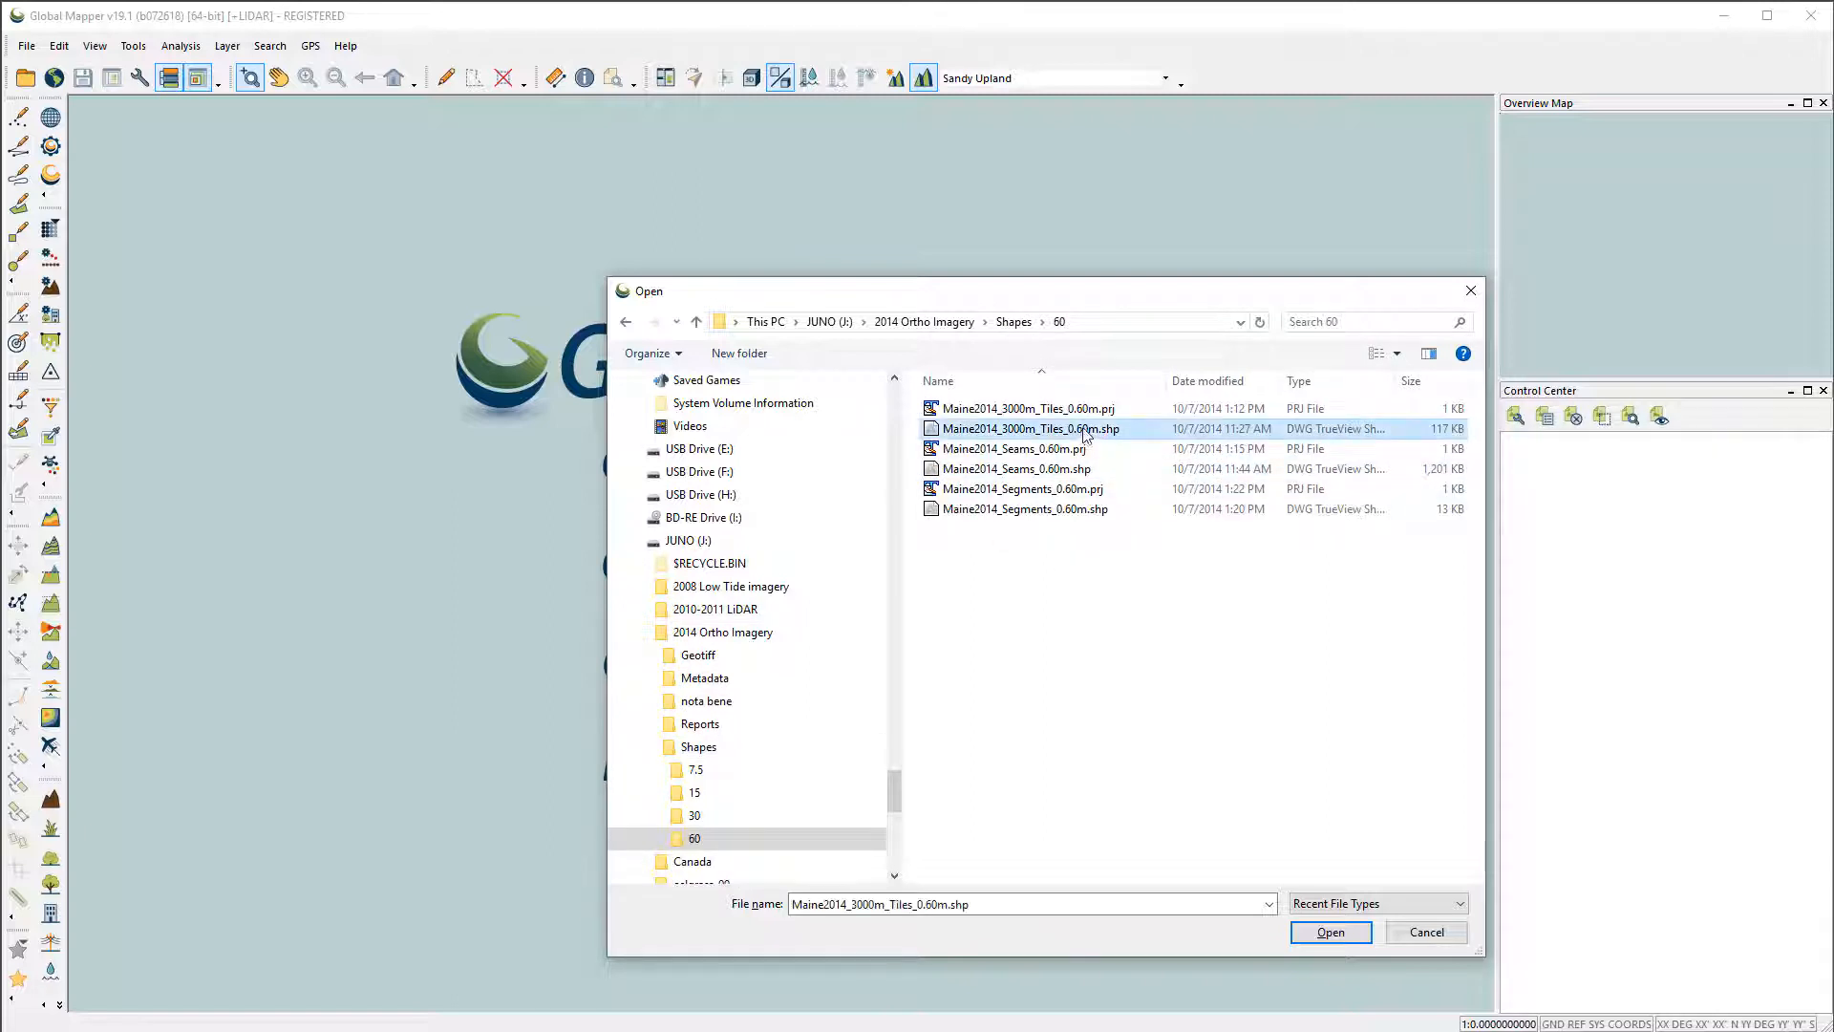
{"action": "left_click", "coordinate": [1321, 933]}
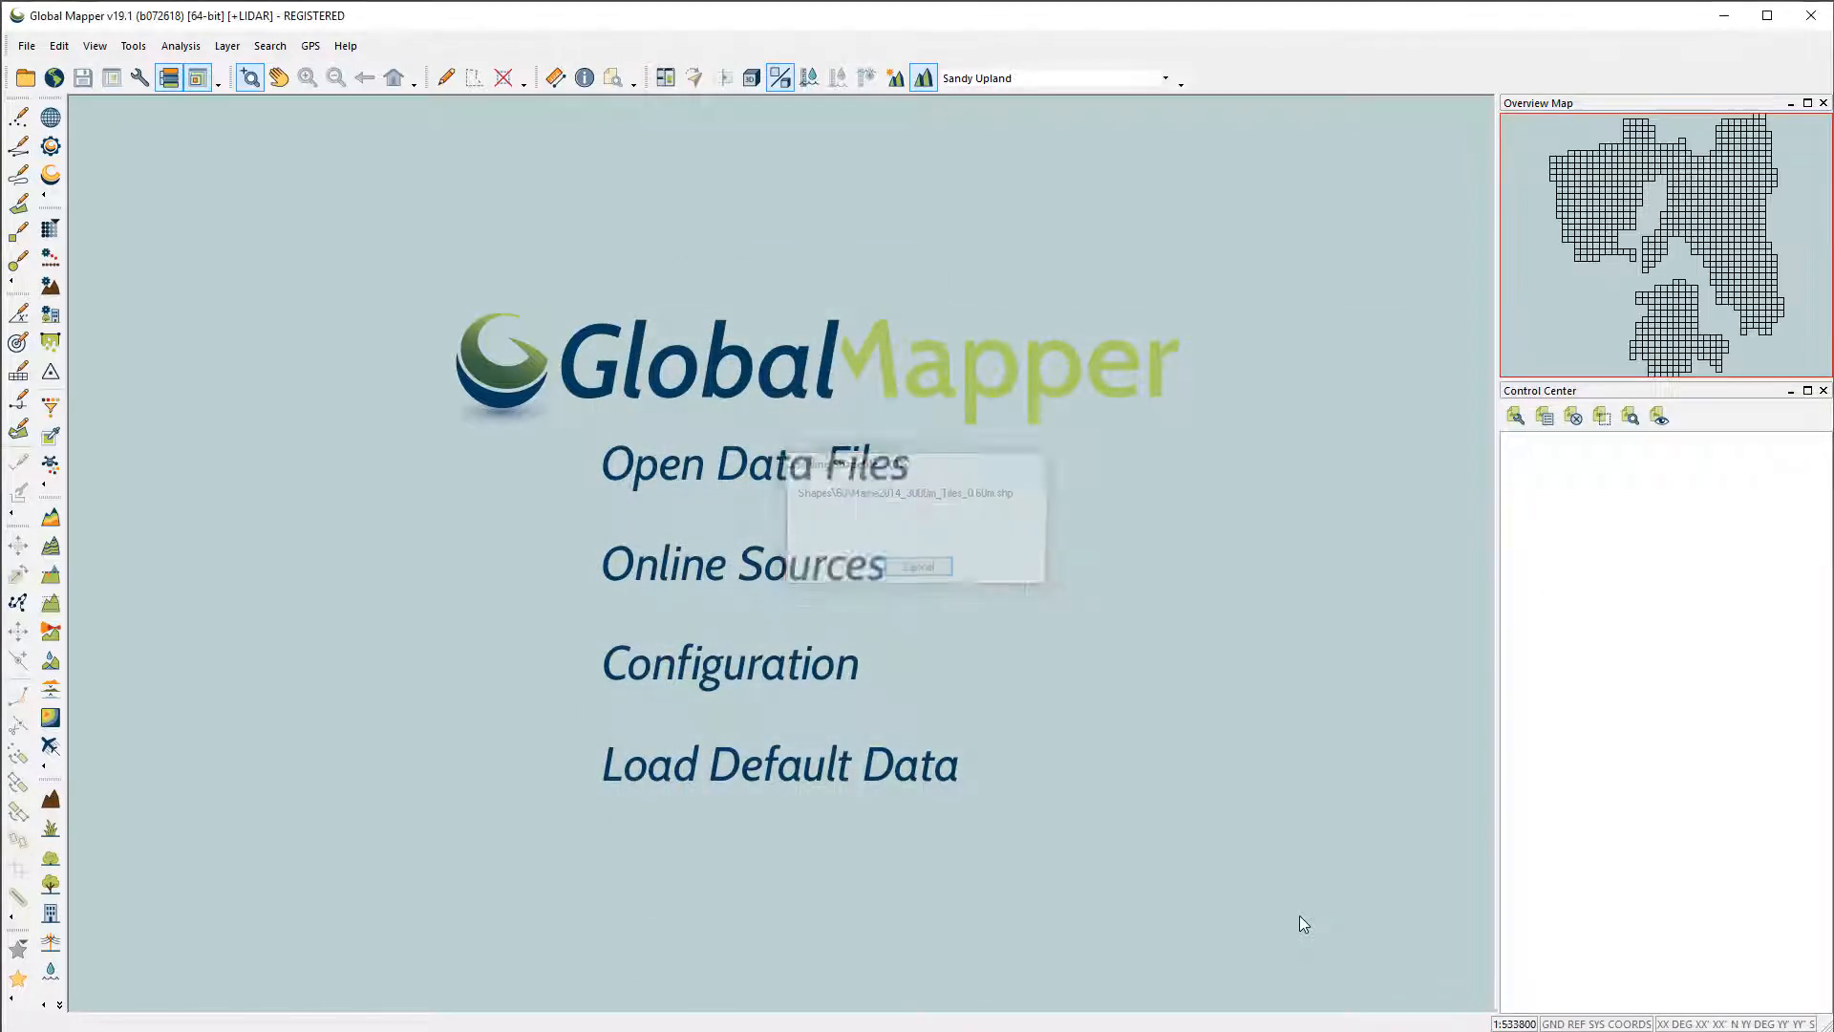
- Query the tile at the southwest corner of the western tile block to examine its feature attributes
{"action": "left_click", "coordinate": [585, 78]}
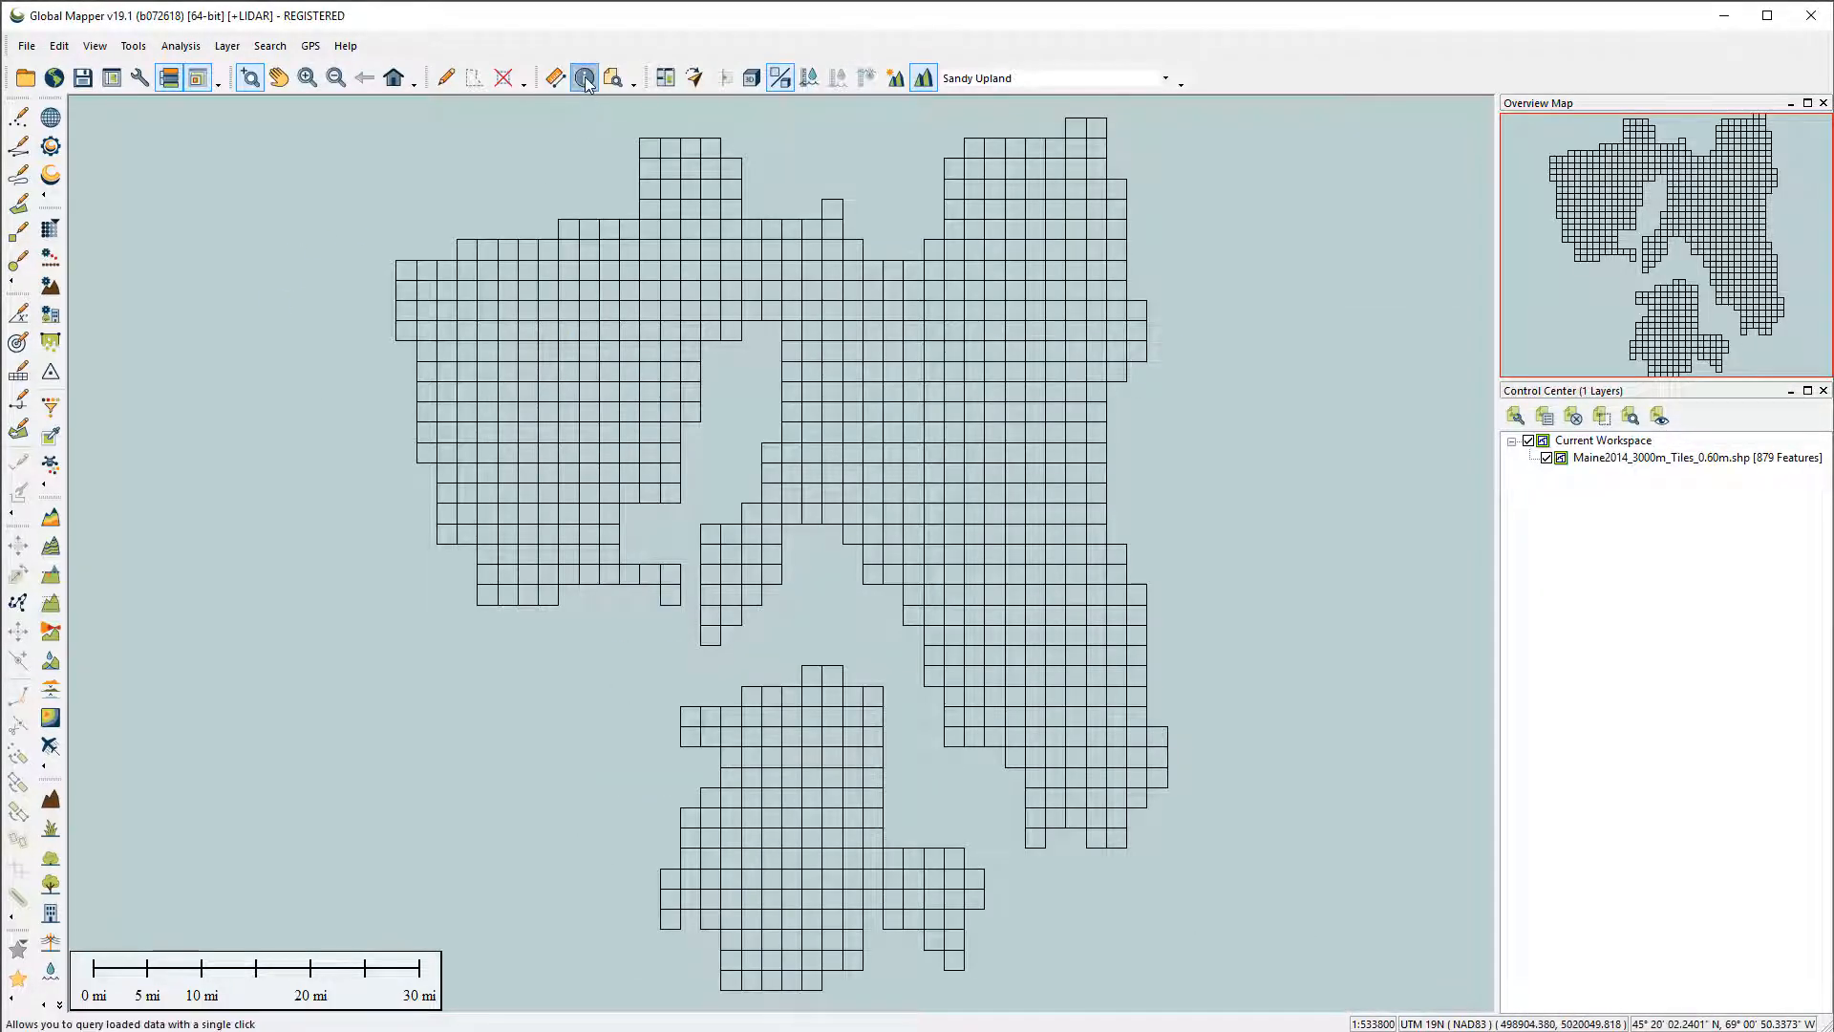
{"action": "left_click", "coordinate": [491, 602]}
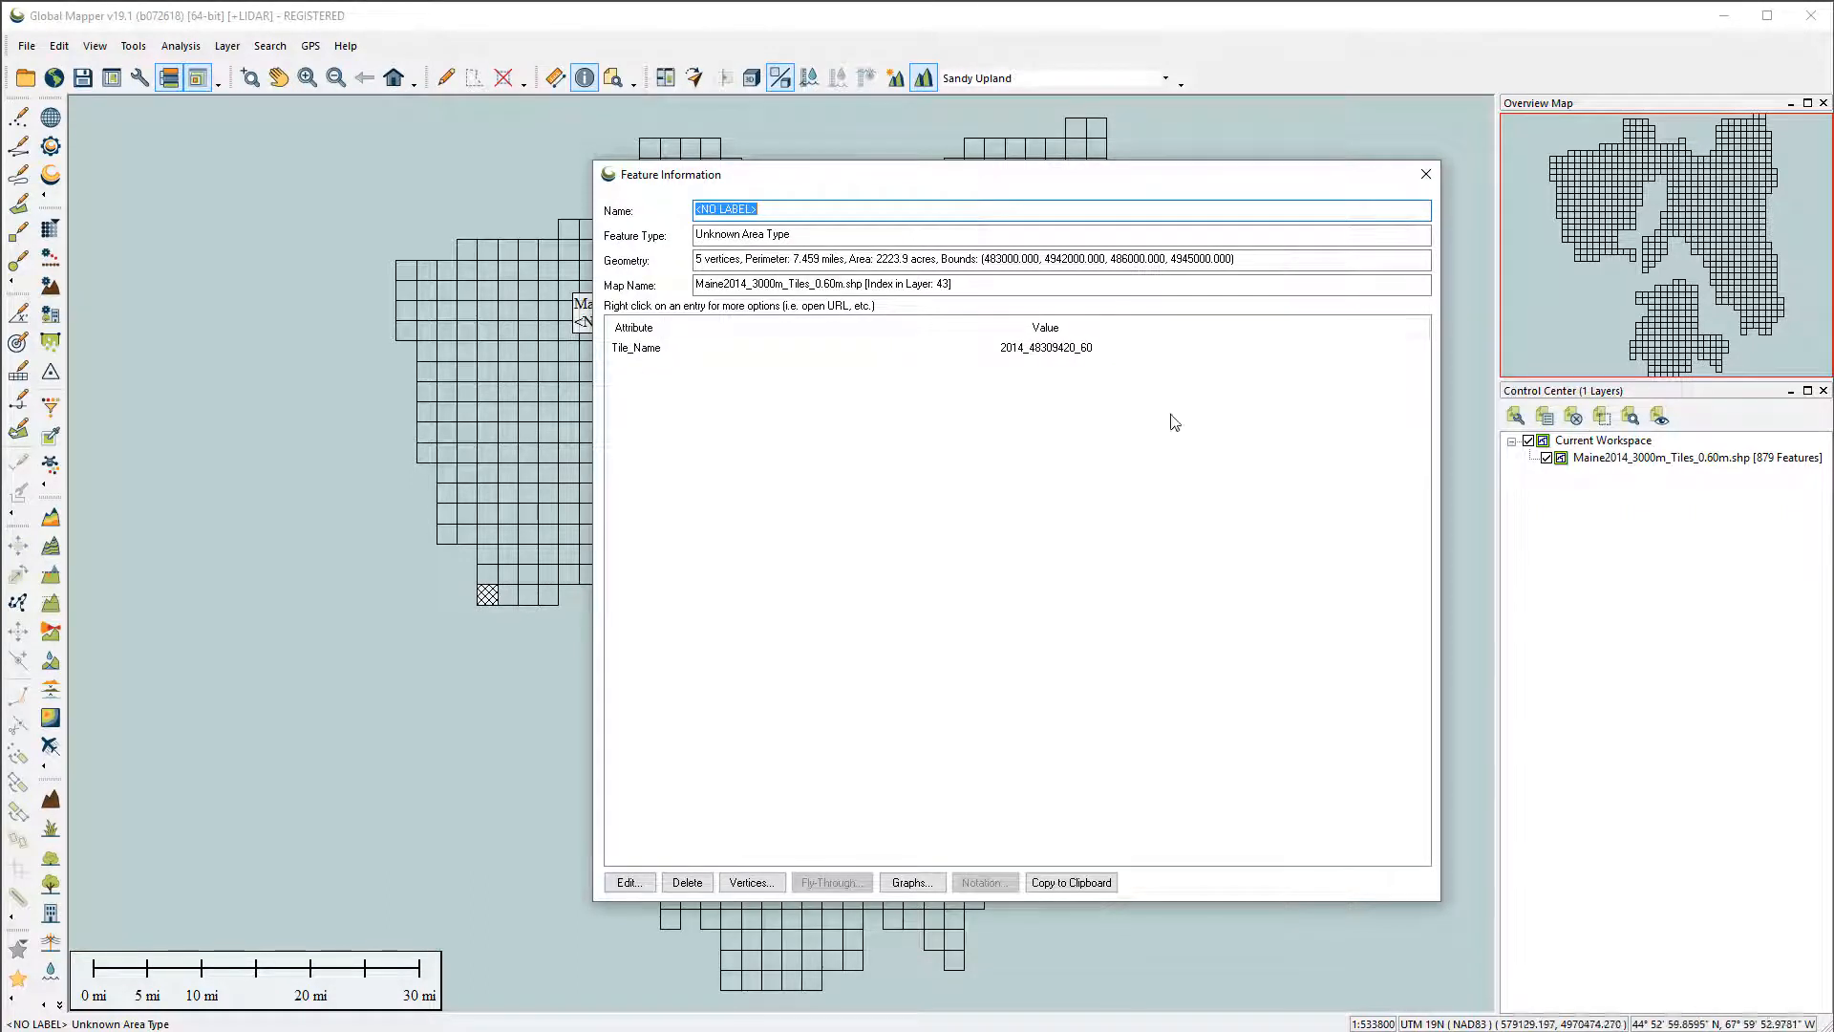
{"action": "left_click_drag", "start_coordinate": [1335, 184], "coordinate": [1259, 194]}
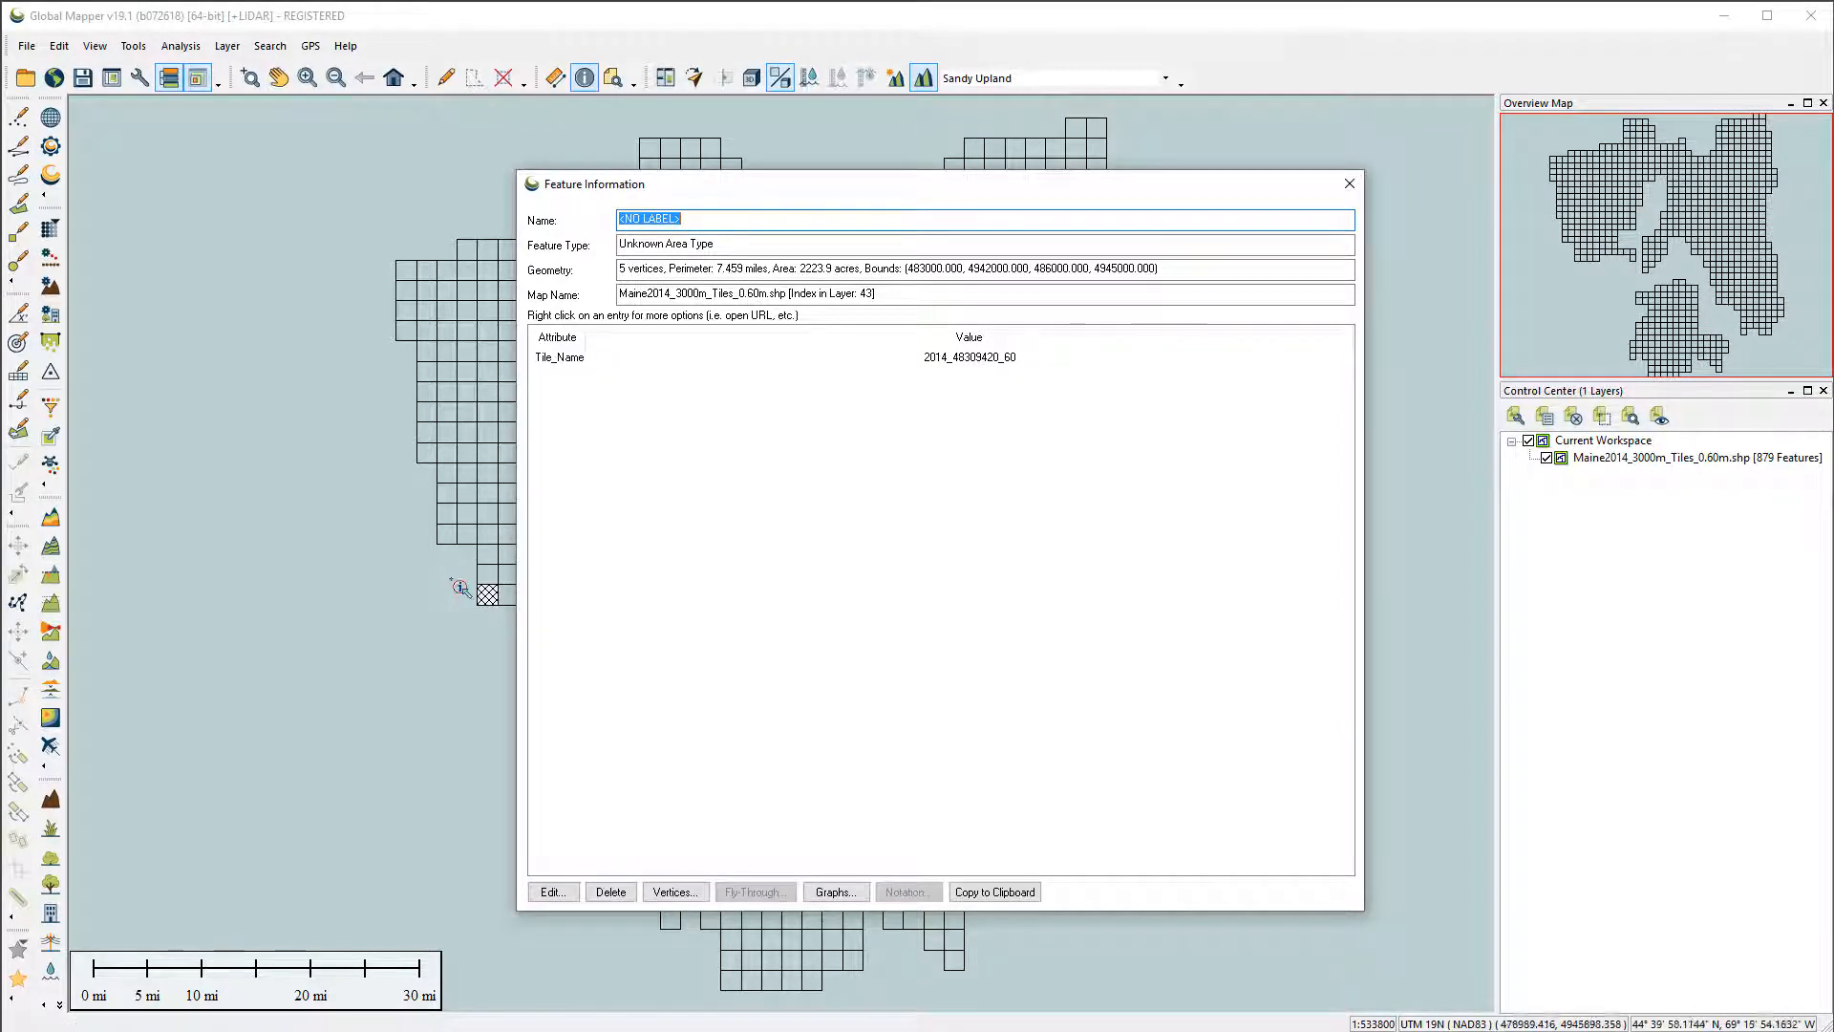
- Examine the queried tile's vertex coordinates, highlighting the first vertex, and close the vertex list
{"action": "left_click", "coordinate": [688, 892]}
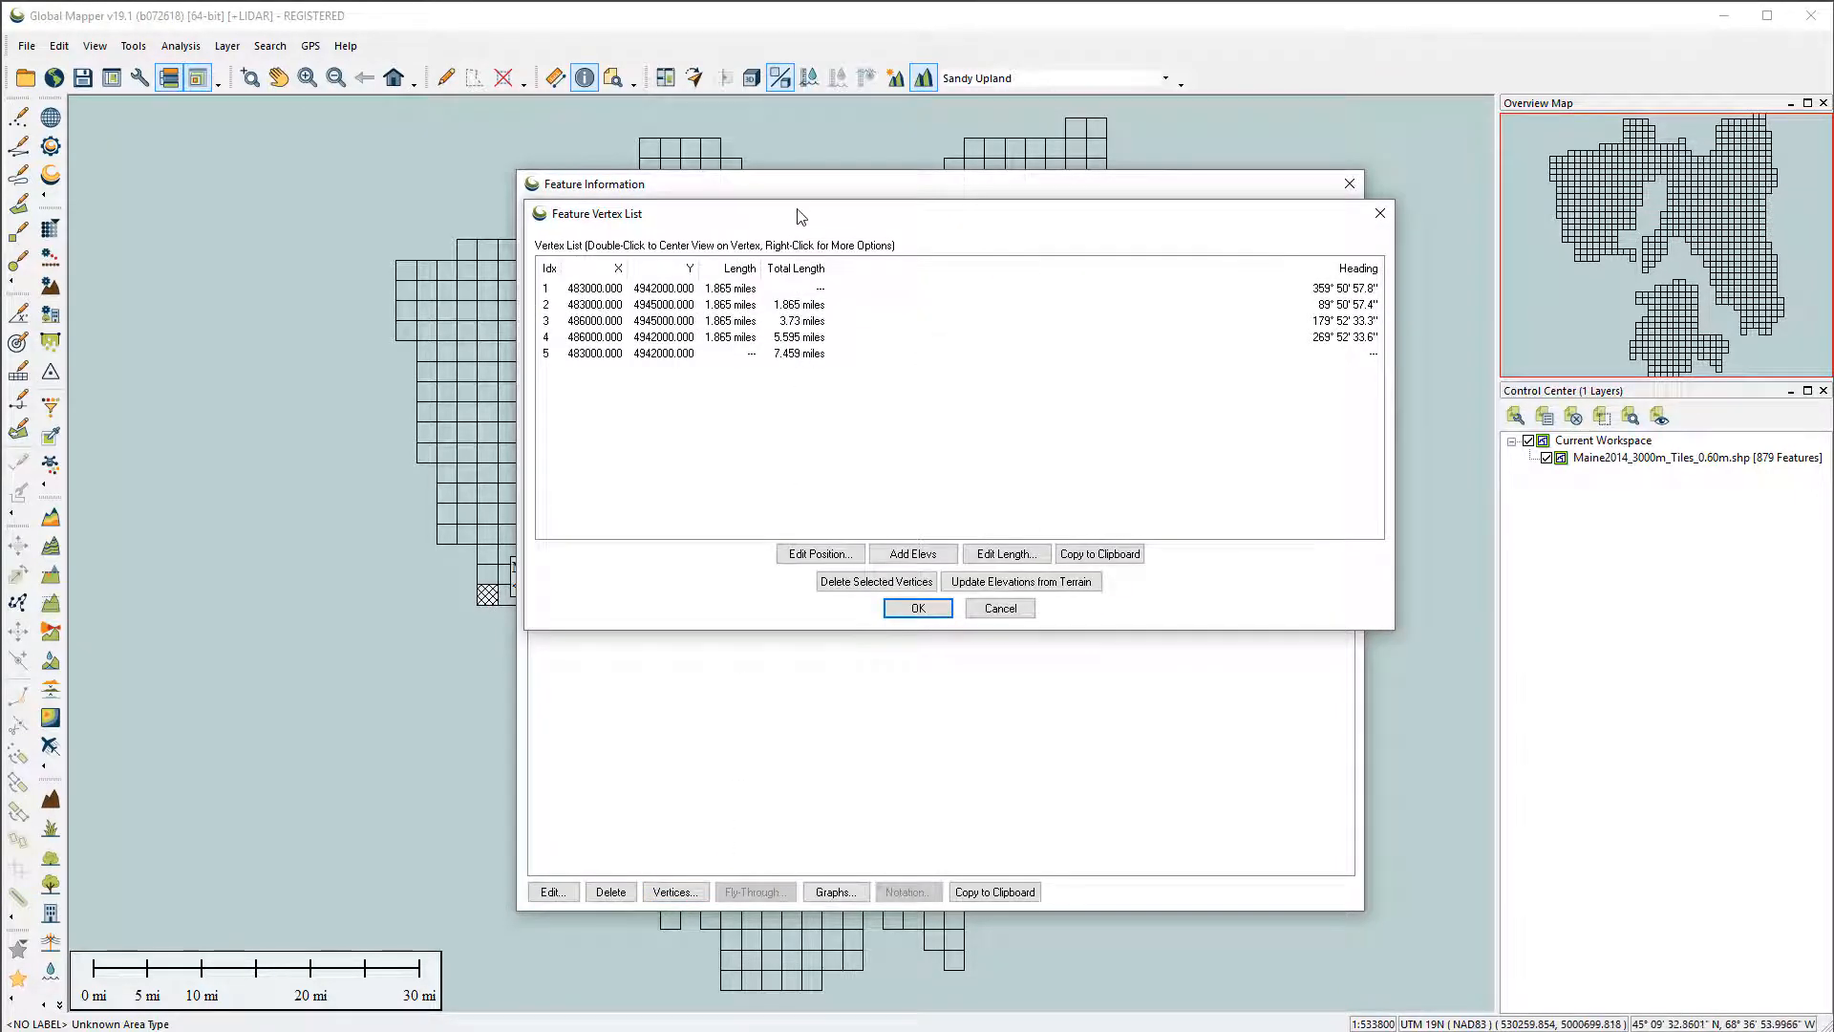
{"action": "left_click_drag", "start_coordinate": [800, 215], "coordinate": [798, 384]}
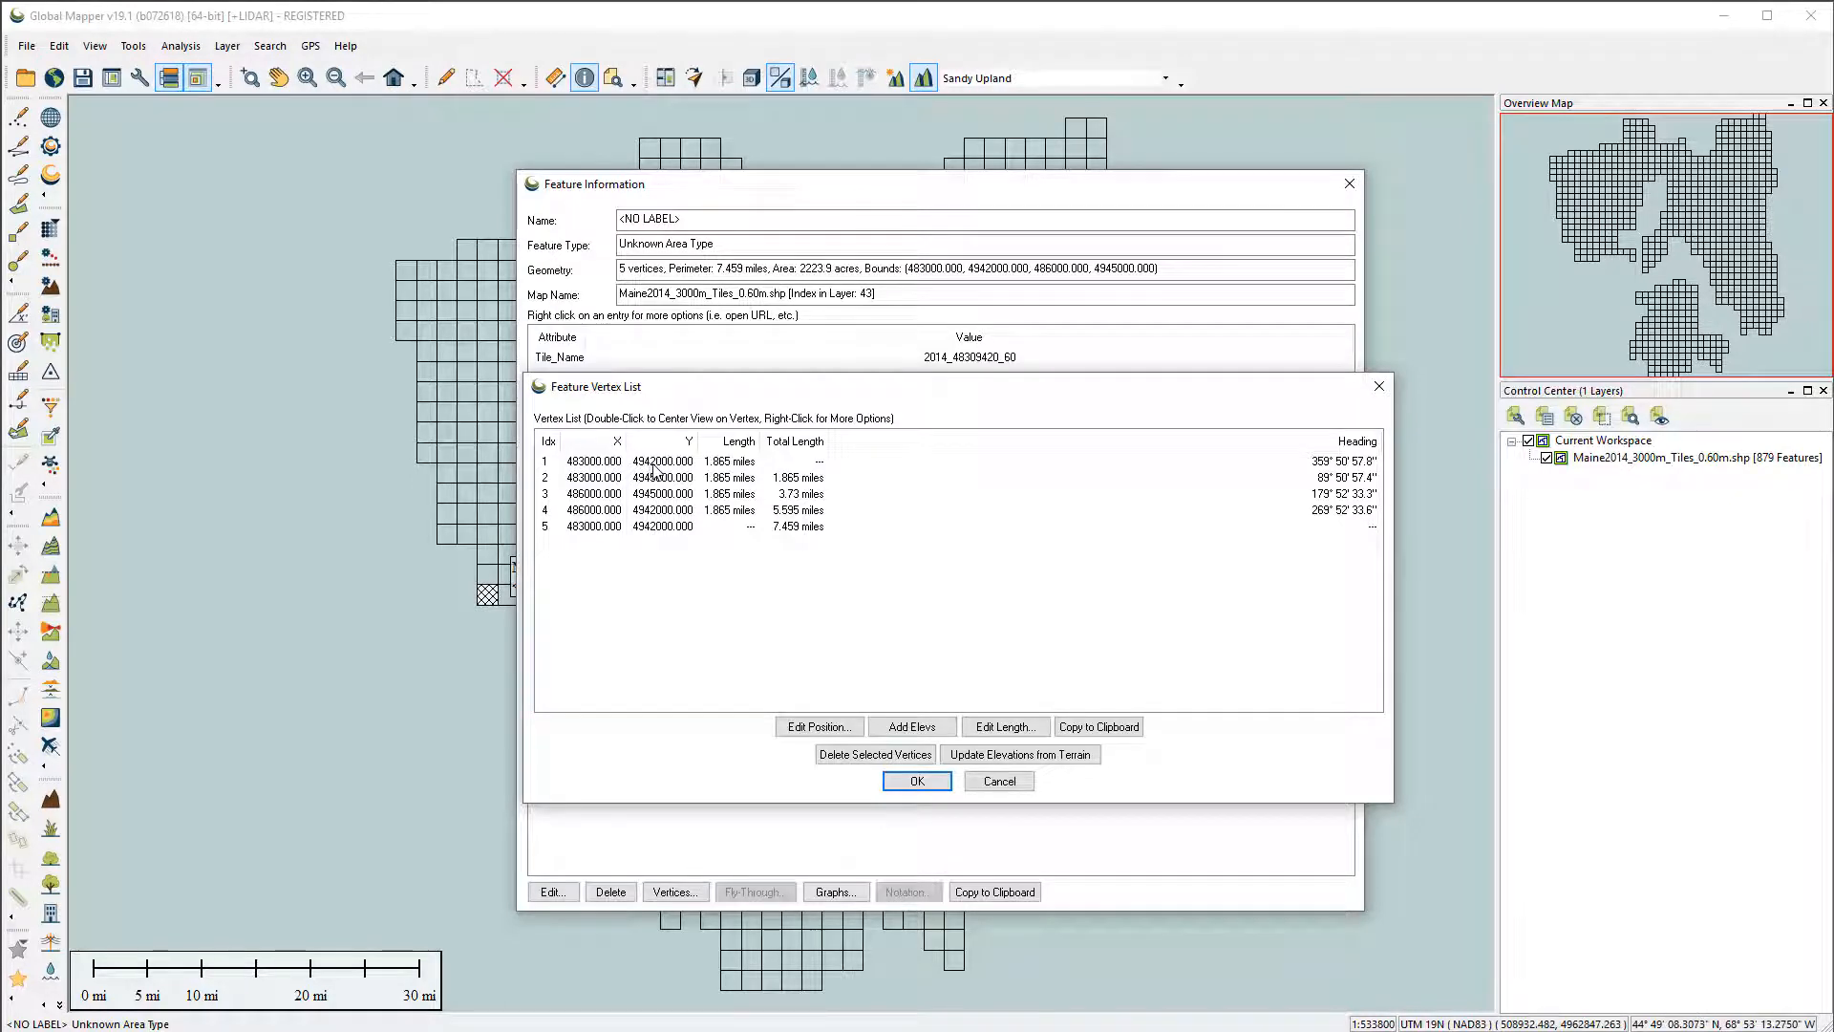
{"action": "left_click", "coordinate": [600, 463]}
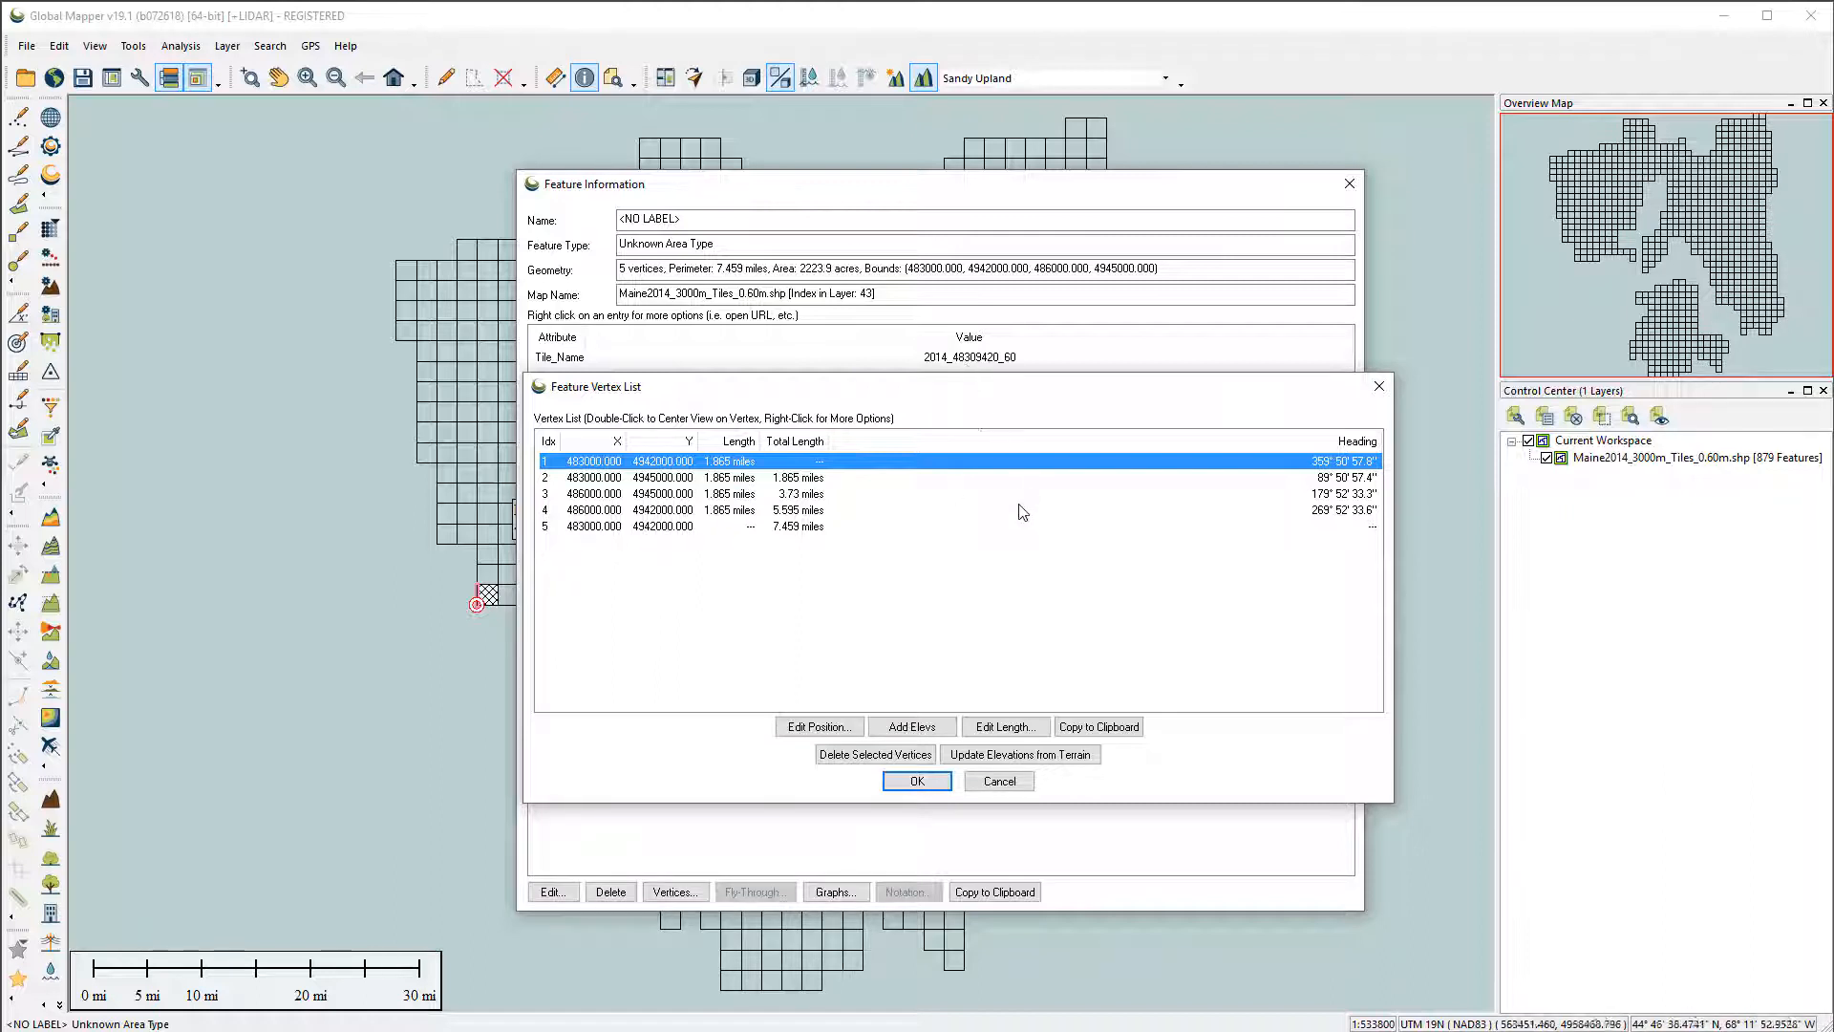
{"action": "left_click", "coordinate": [916, 781]}
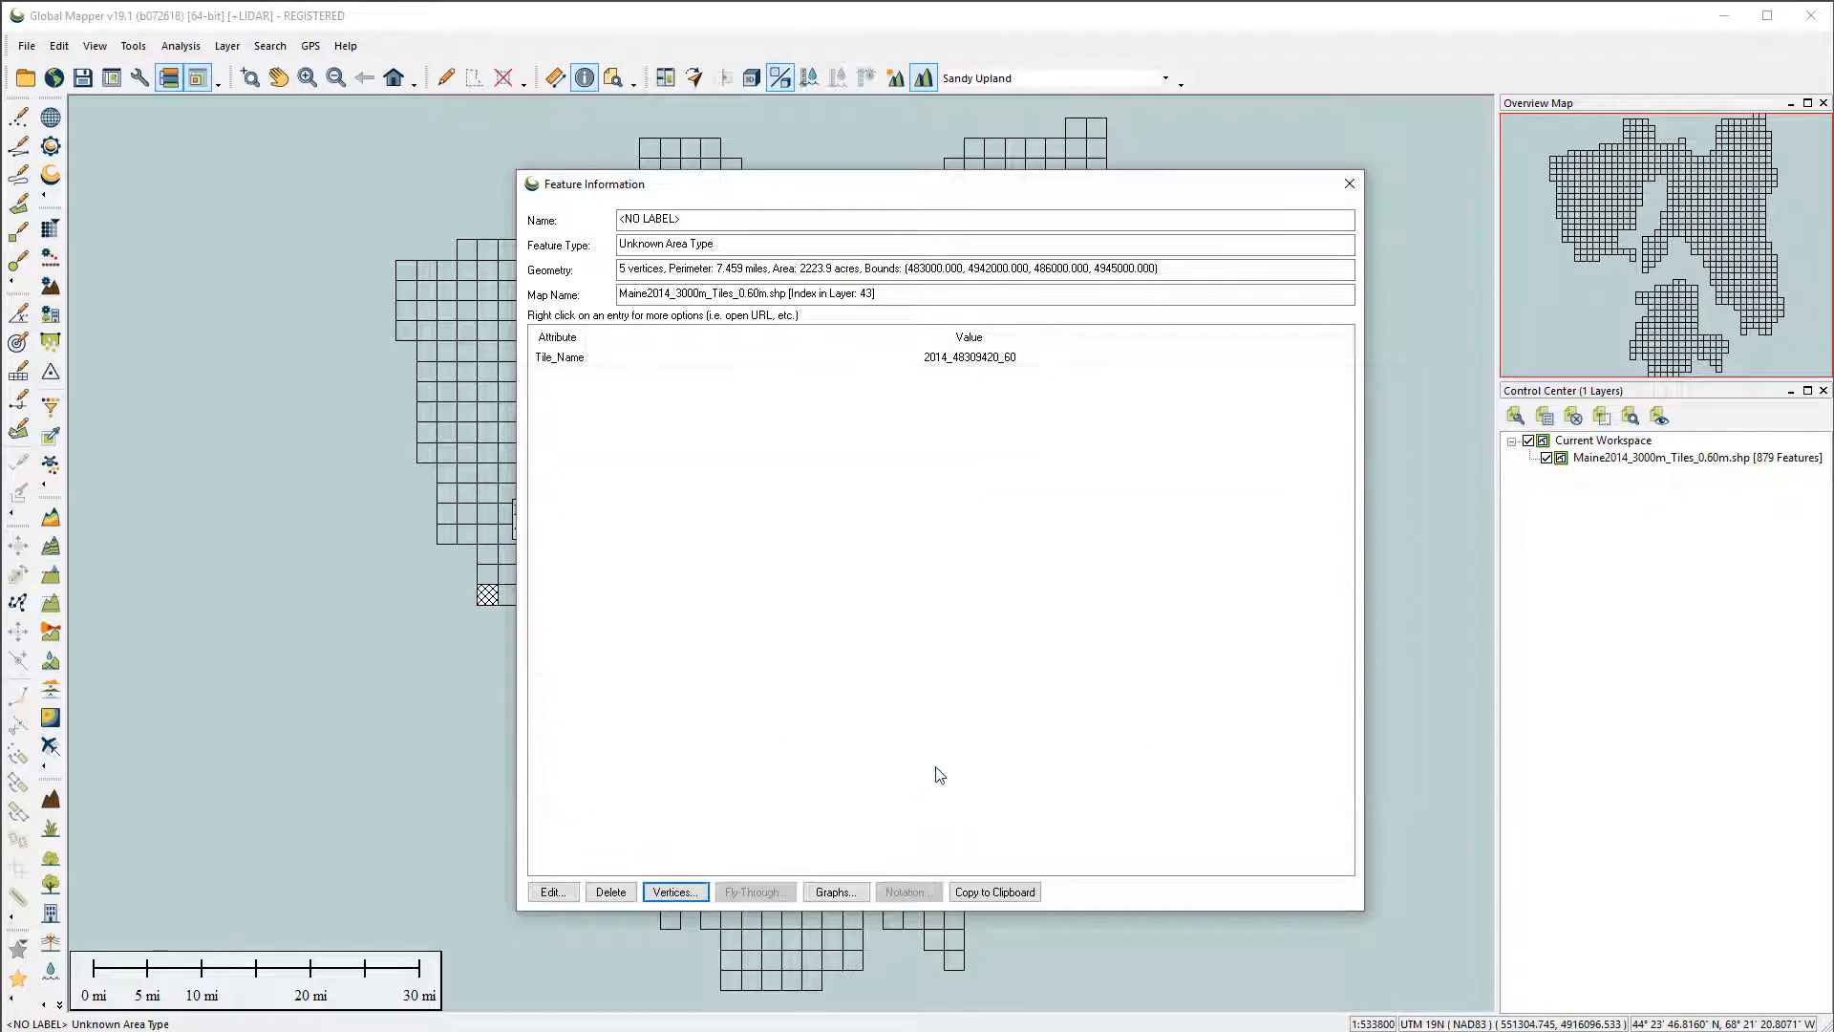
- Start an attribute calculation on the Maine2014_3000m_Tiles_0.60m.shp layer and assign its values to a new attribute Path_2_Tile
{"action": "left_click", "coordinate": [1620, 460]}
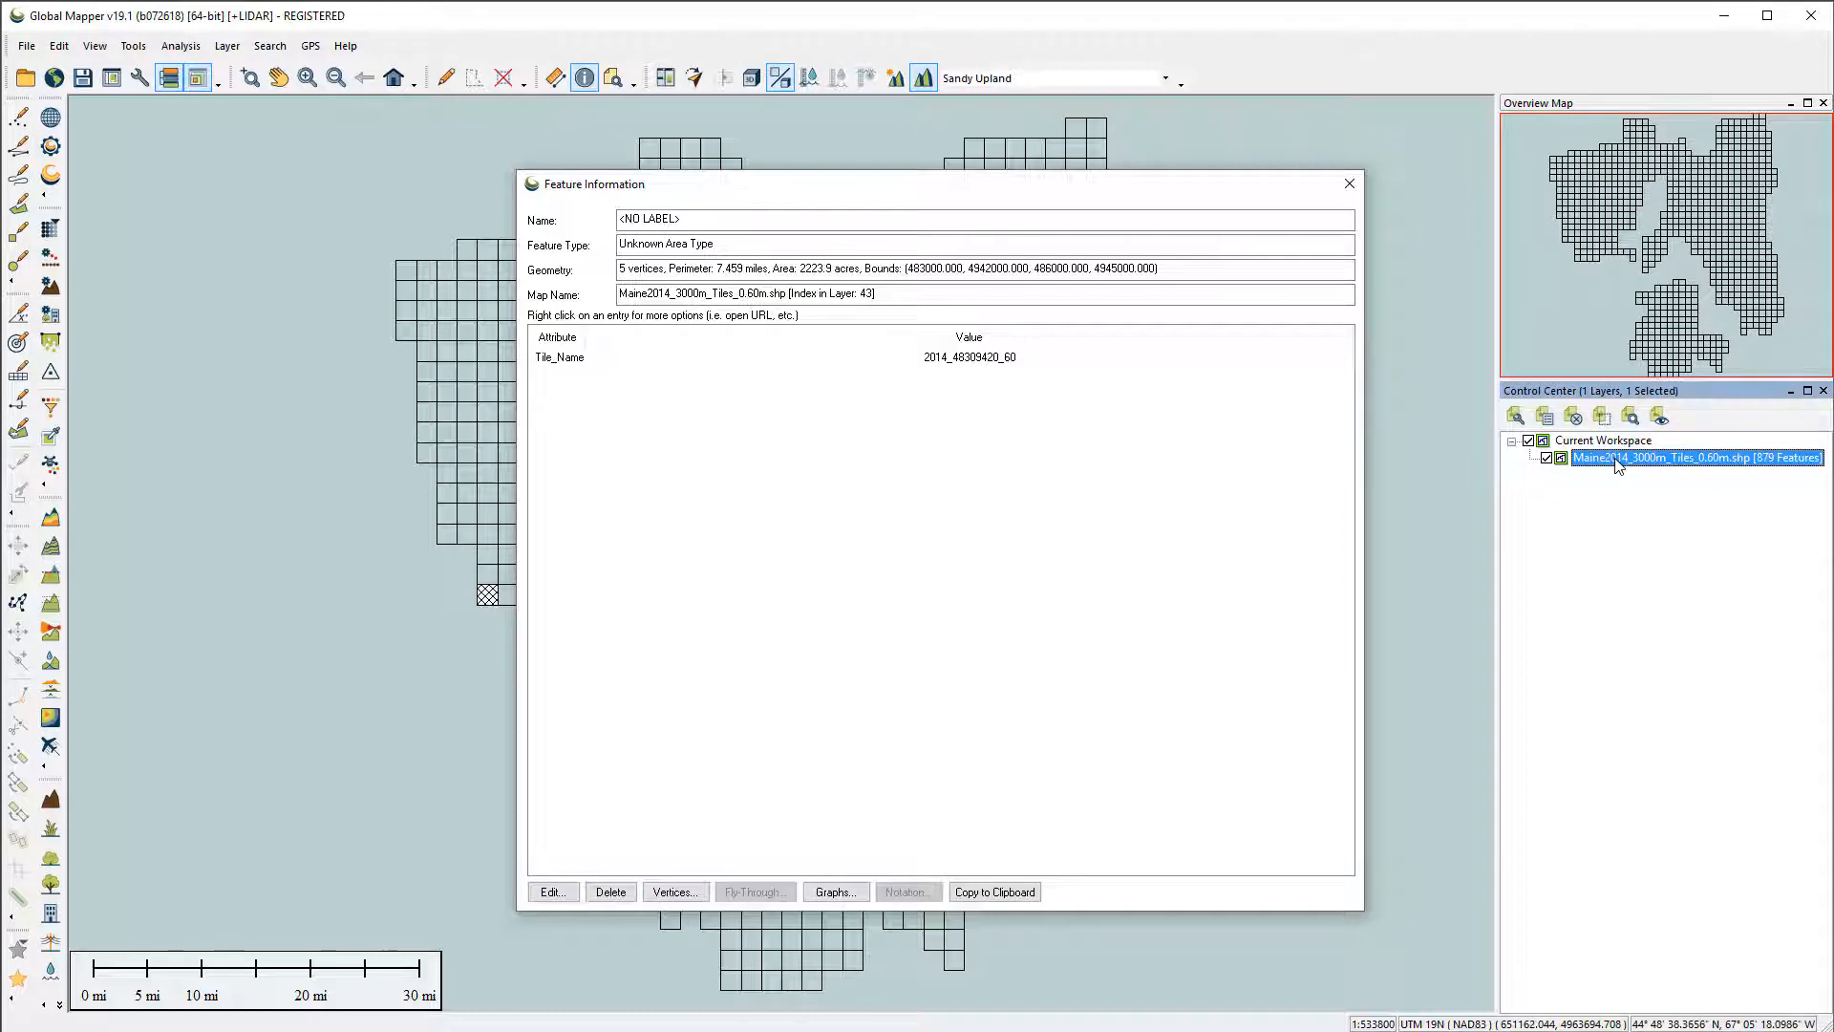
{"action": "right_click", "coordinate": [1618, 464]}
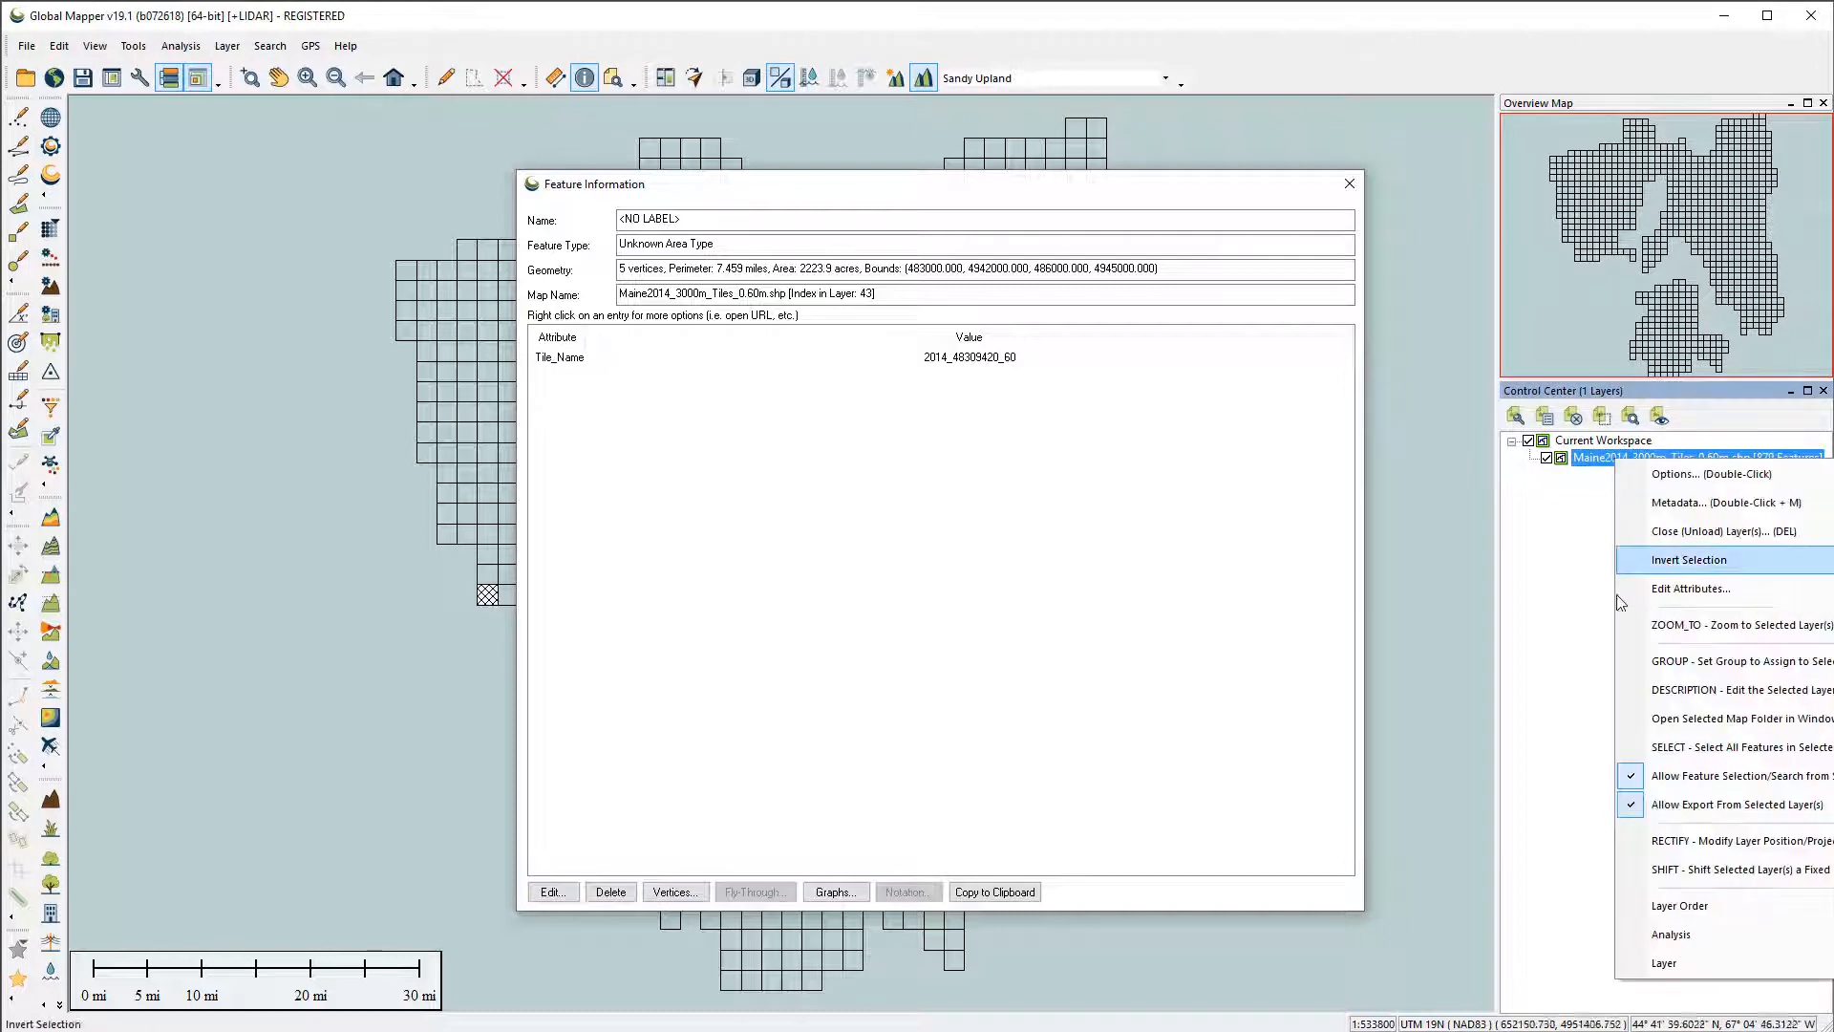
{"action": "mouse_move", "coordinate": [1661, 970]}
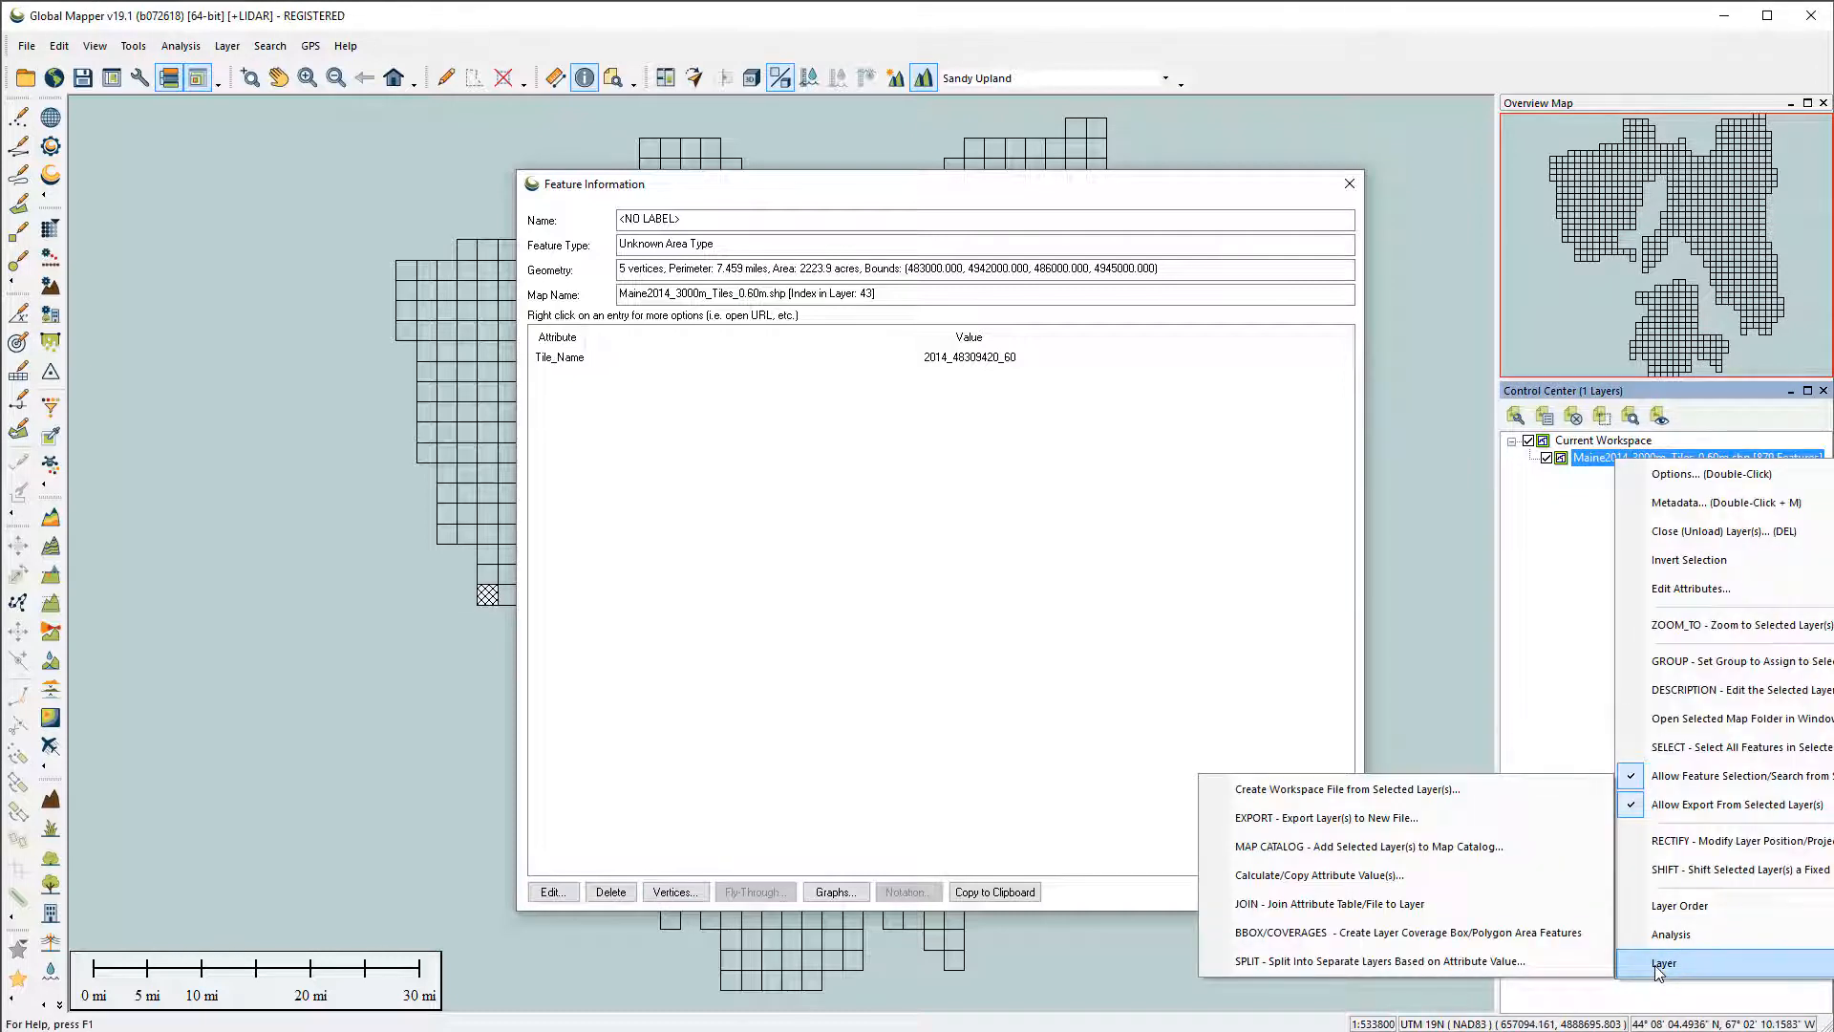
{"action": "left_click", "coordinate": [1319, 877]}
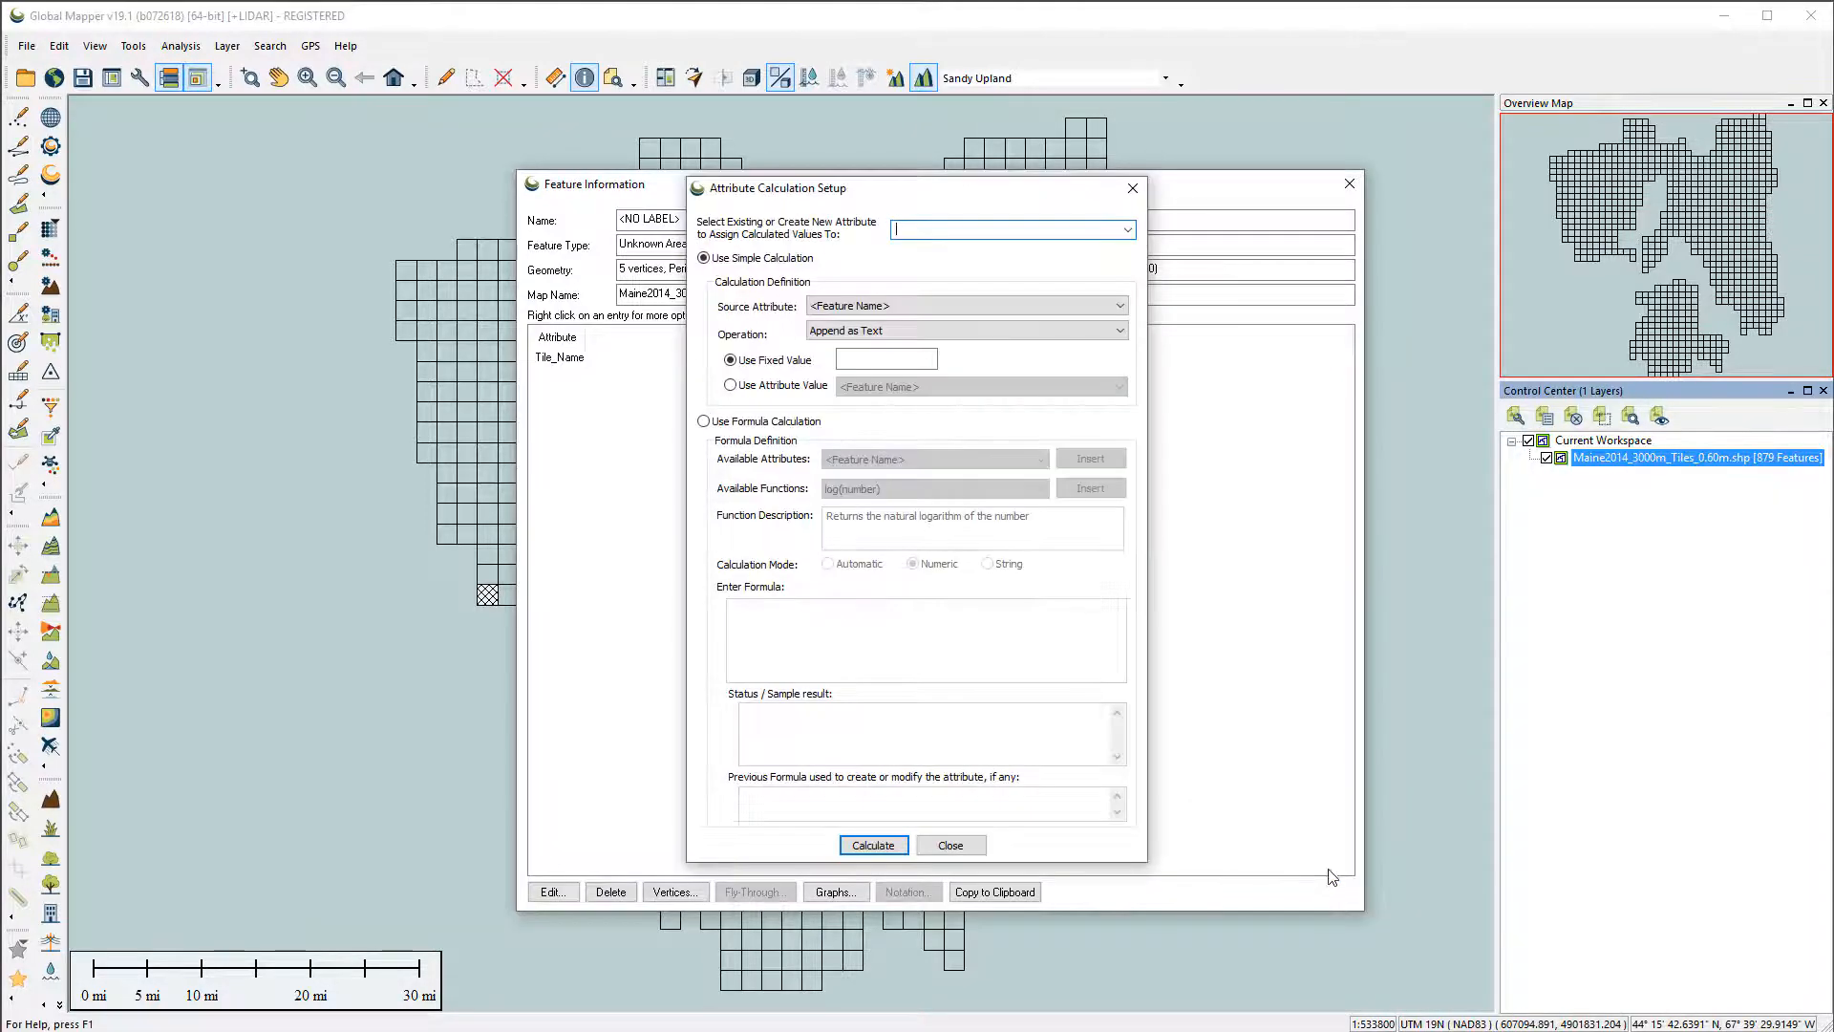
{"action": "left_click_drag", "start_coordinate": [890, 197], "coordinate": [1030, 235]}
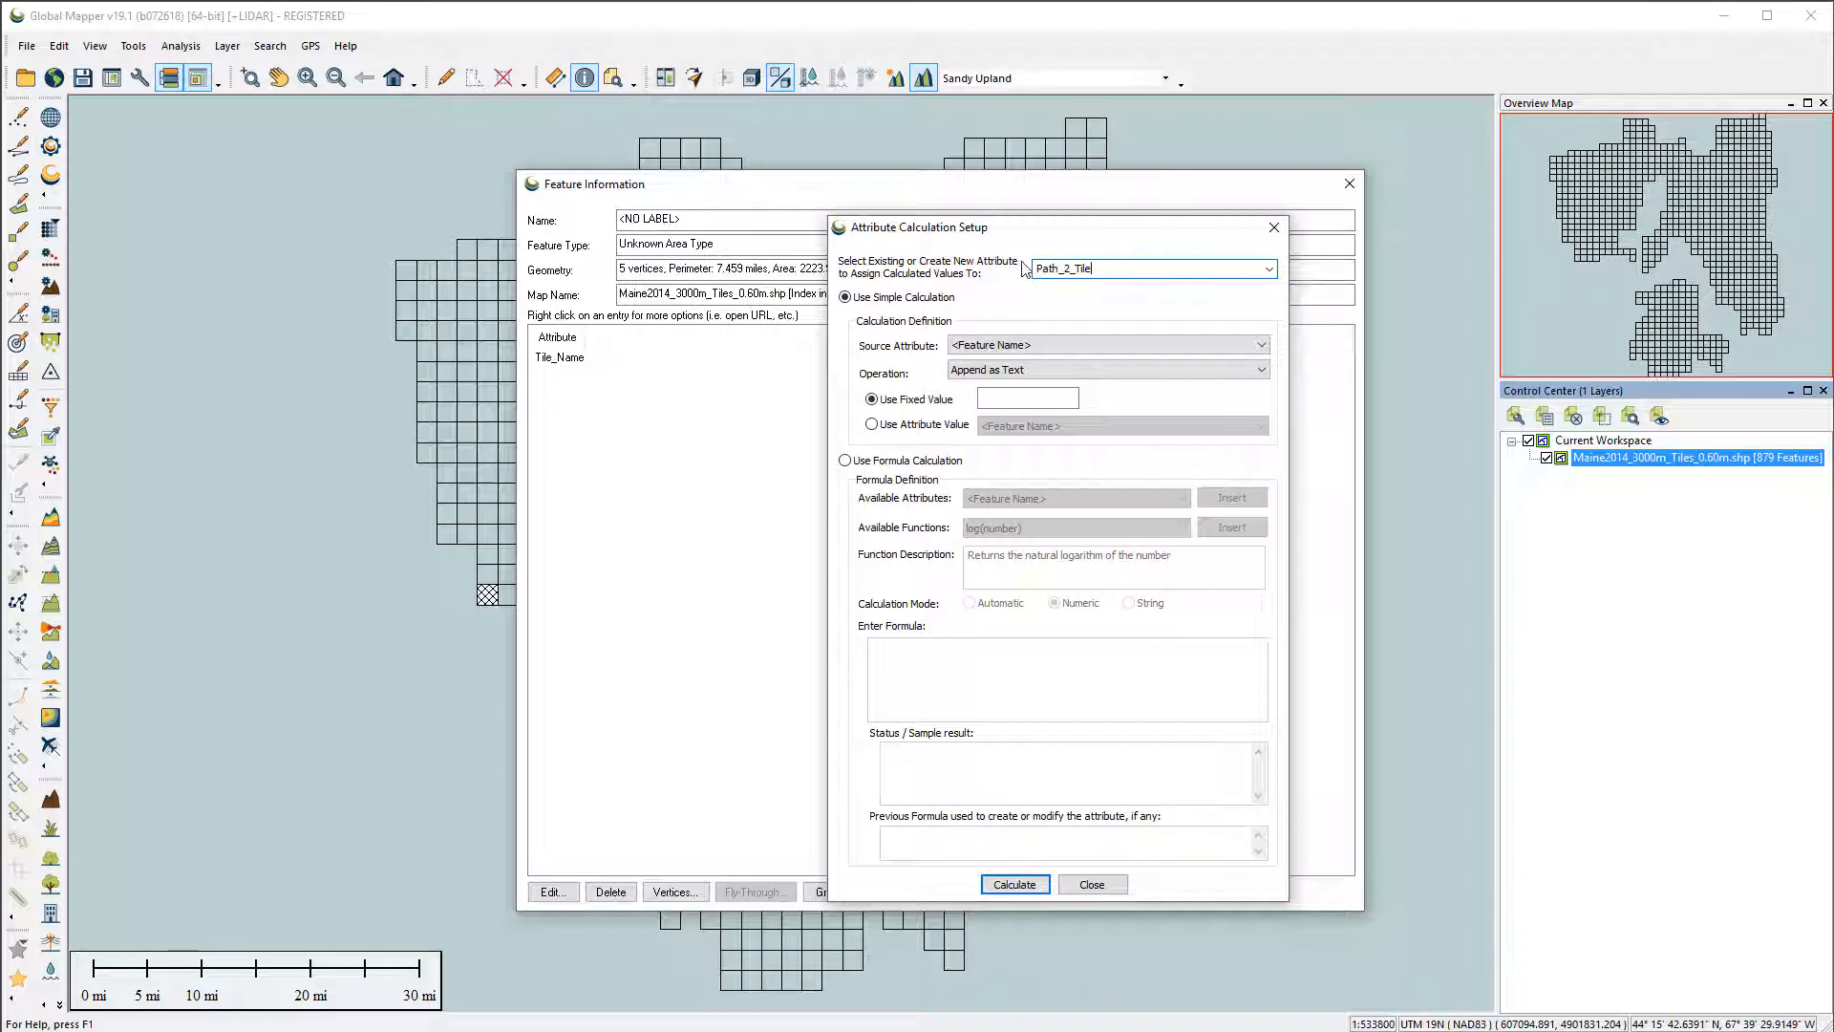
- Set the calculation's source attribute to TILE_NAME and its operation to Prepend as Text
{"action": "left_click", "coordinate": [1041, 348]}
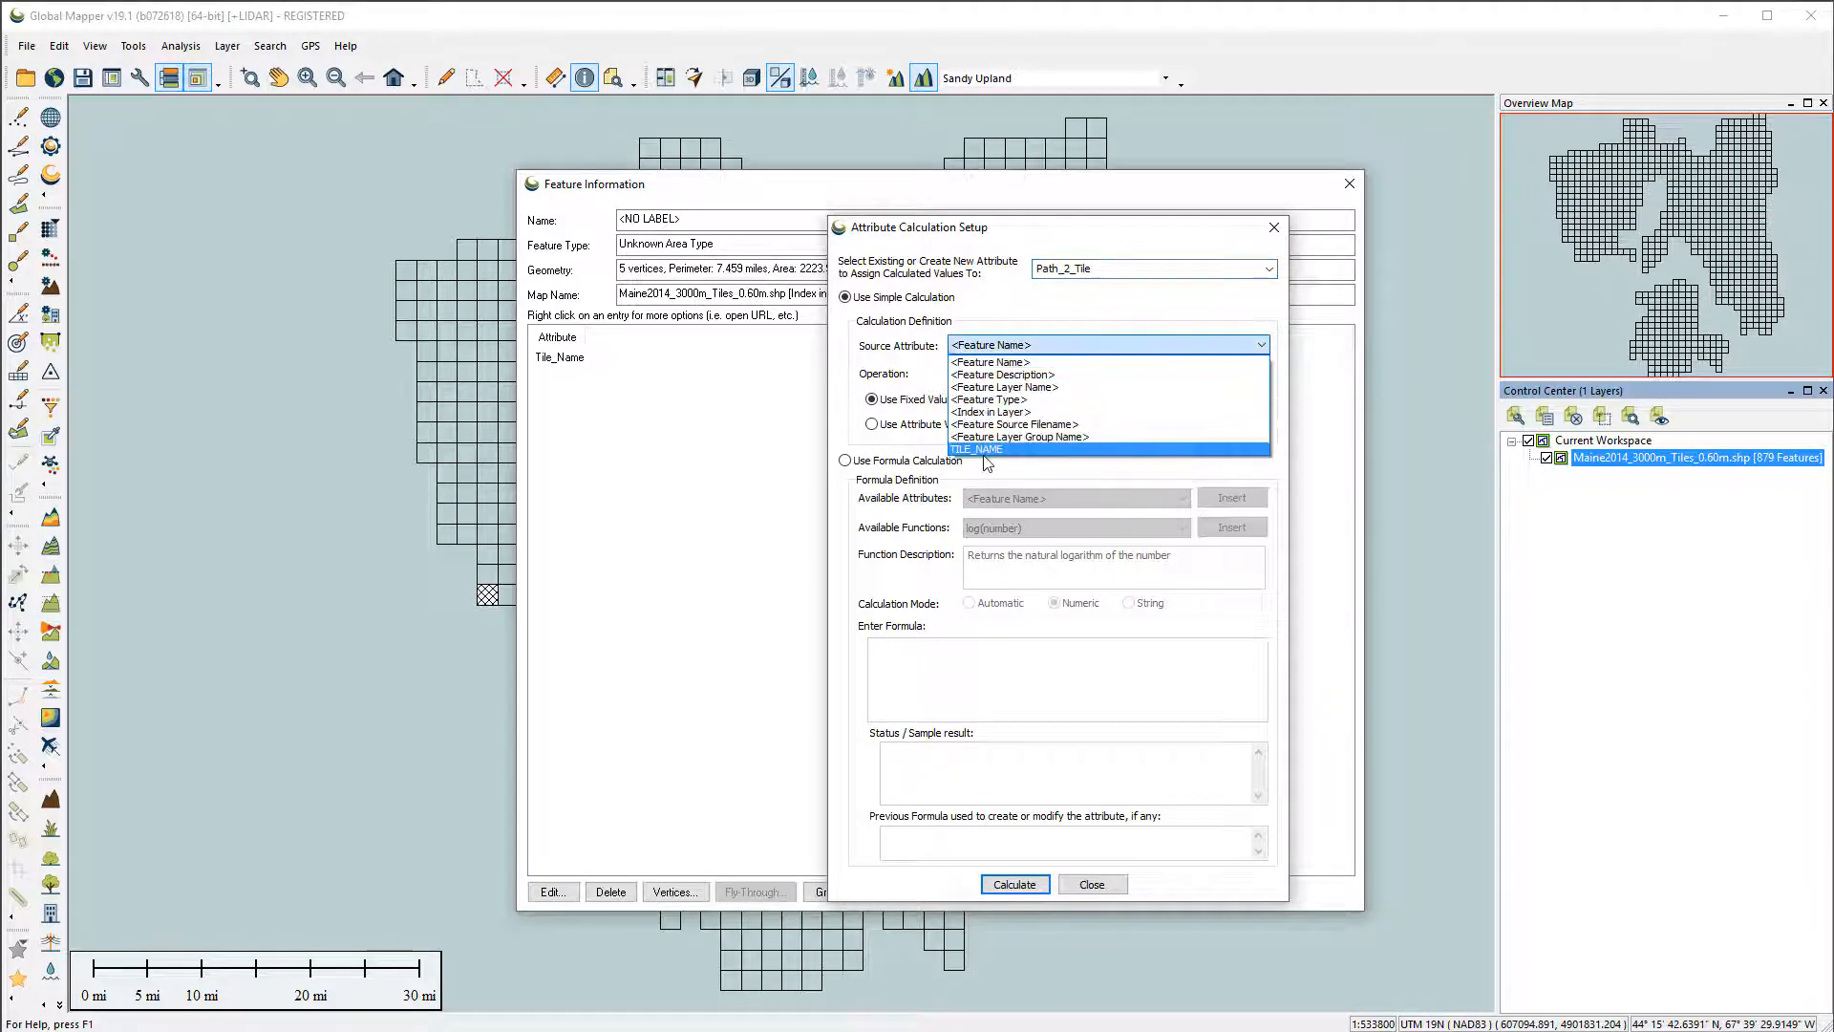
{"action": "left_click", "coordinate": [987, 449]}
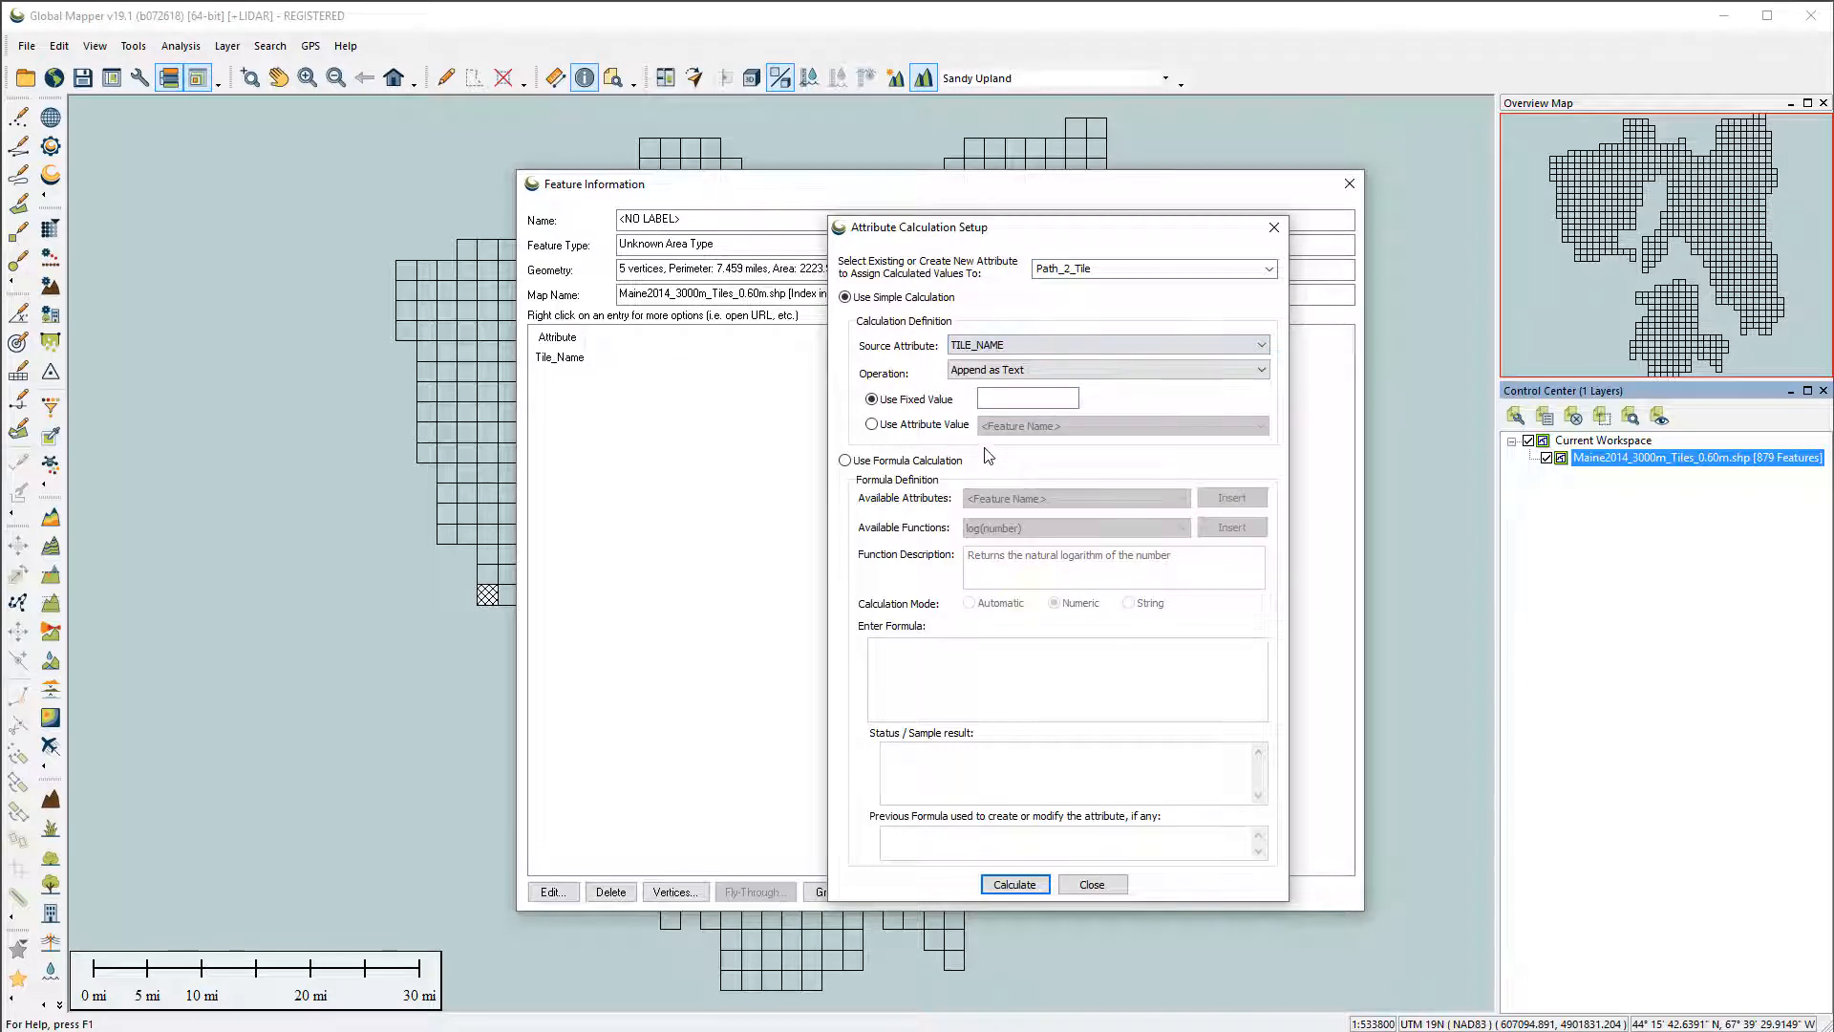
{"action": "left_click", "coordinate": [1041, 373]}
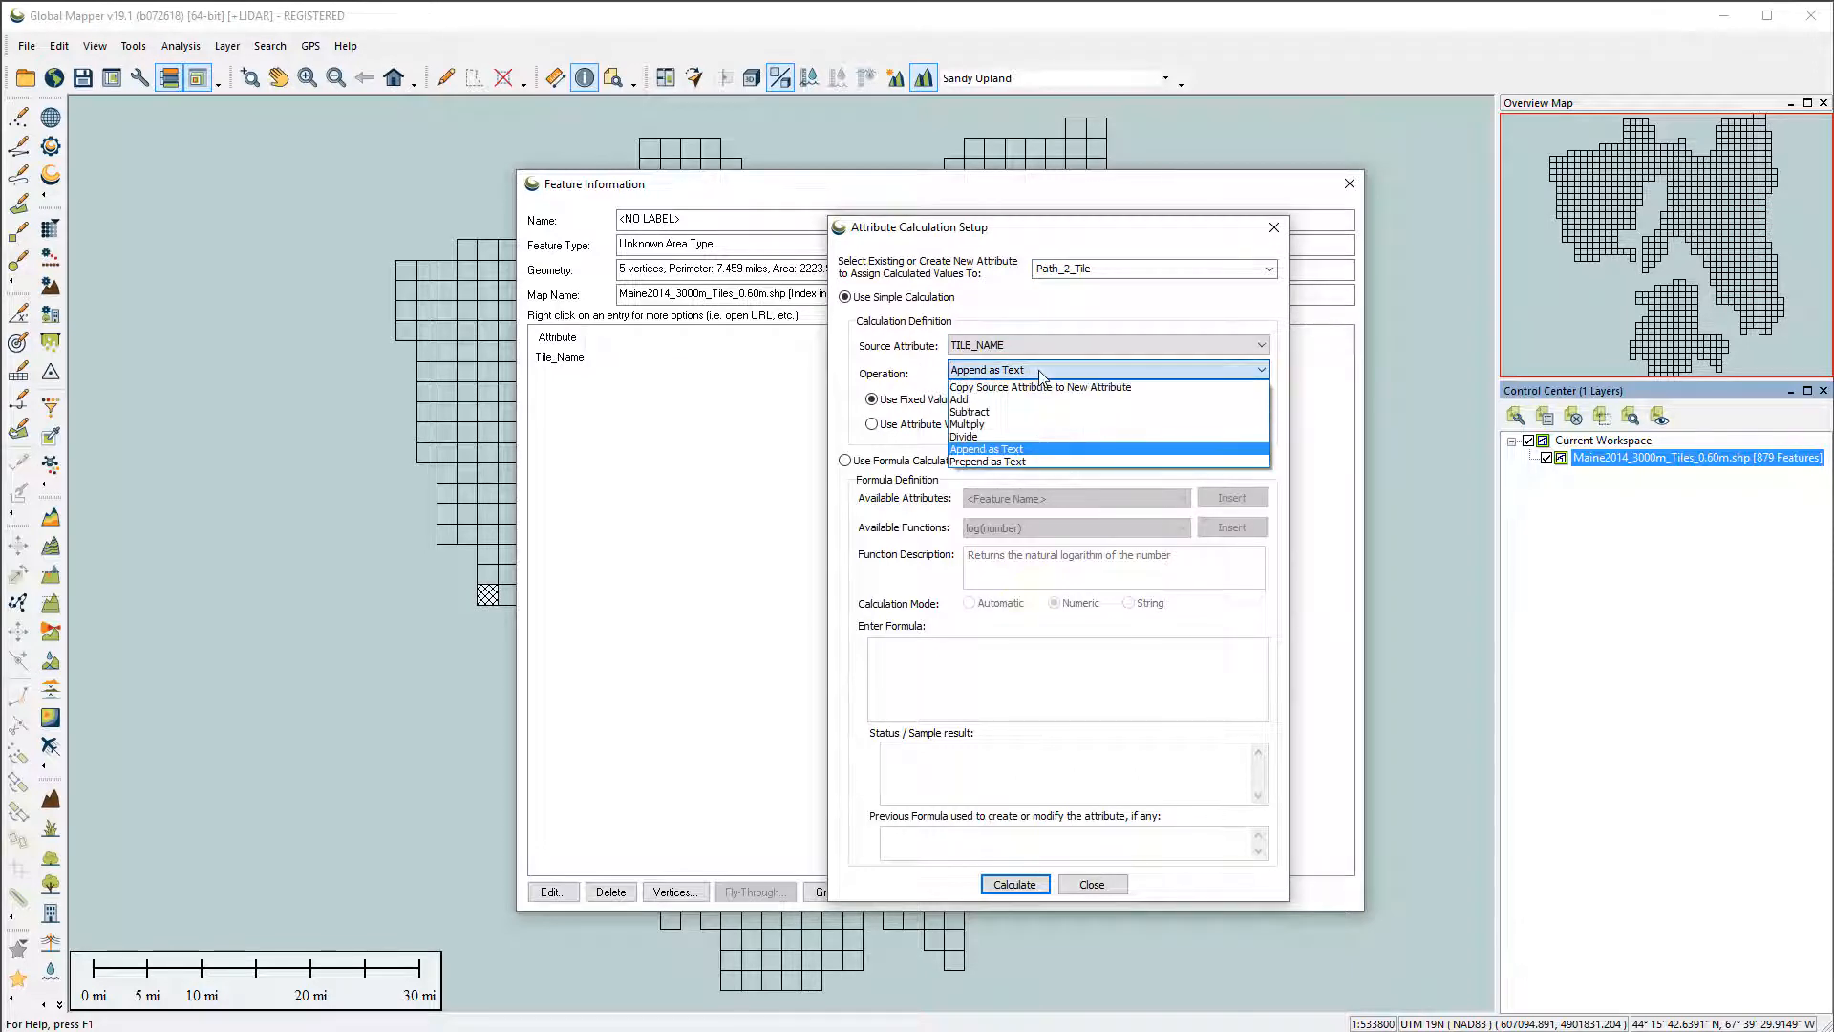
{"action": "left_click", "coordinate": [1028, 463]}
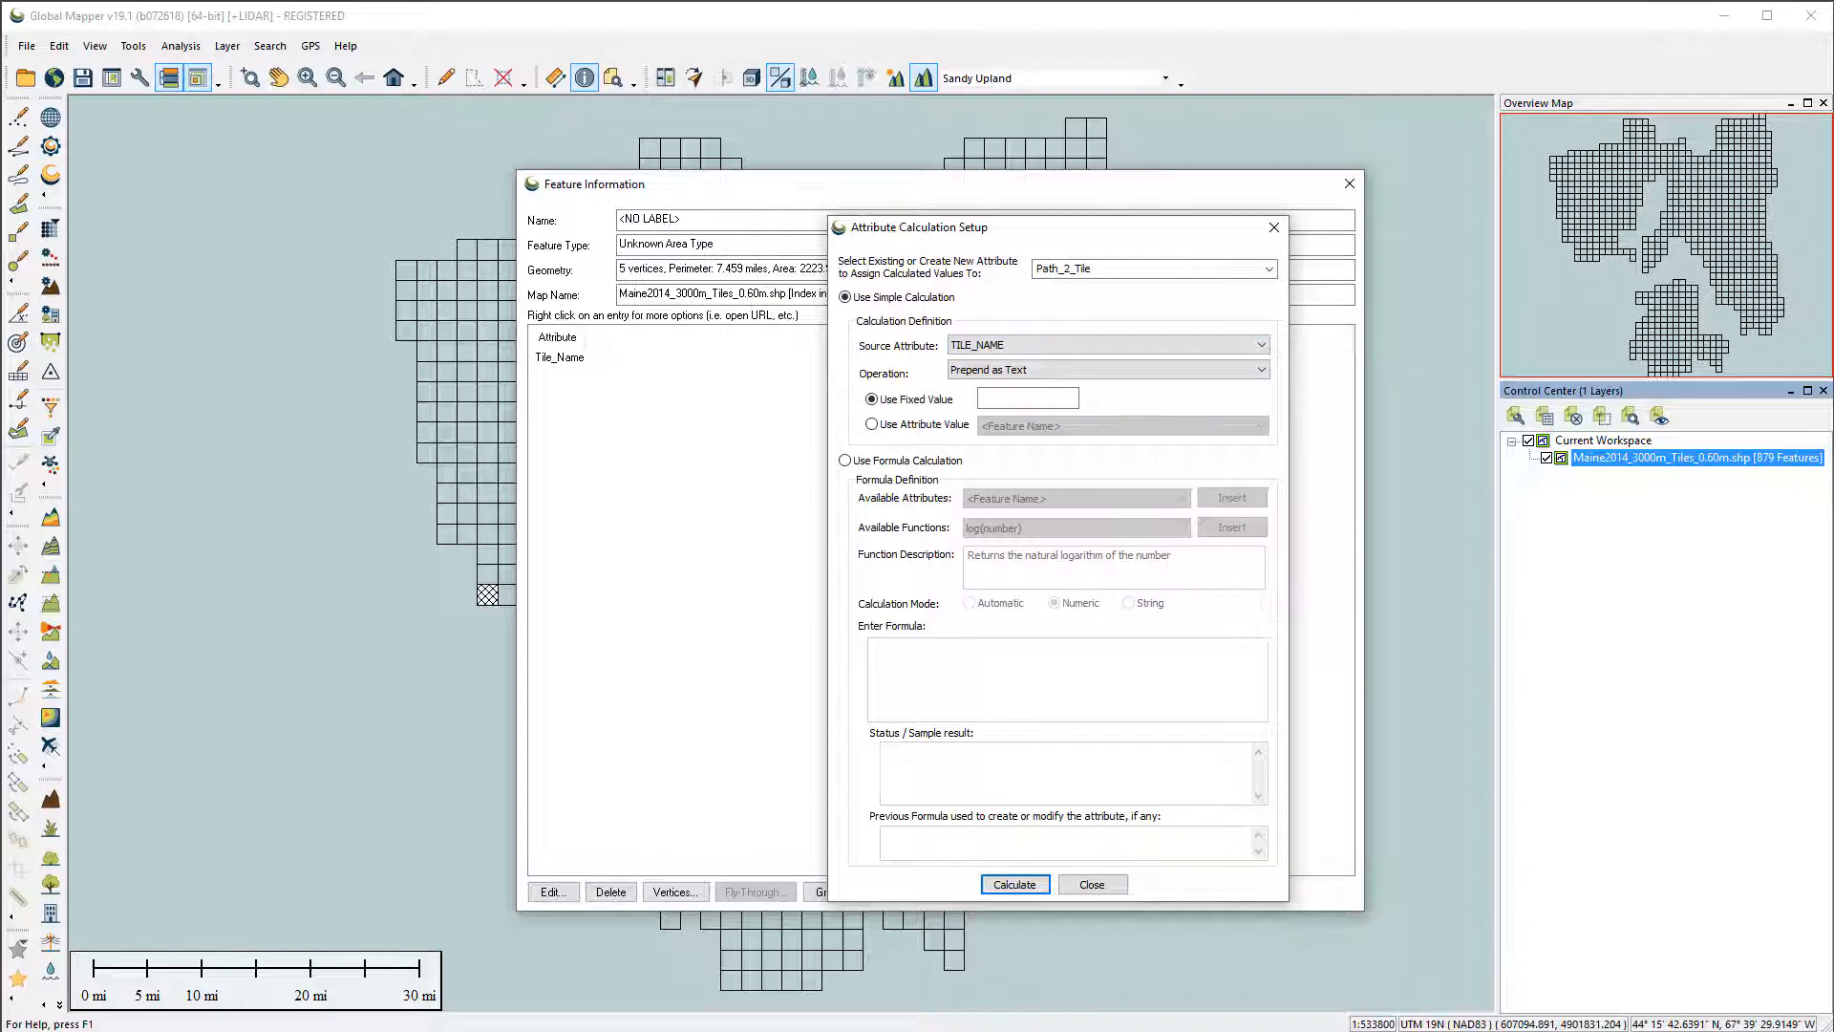
- Copy the Geotiff 60cm folder path from File Explorer and enter it as the fixed value J:\2014 Ortho Imagery\Geotiff\60cm\ with a trailing backslash
{"action": "key", "text": "alt+Tab"}
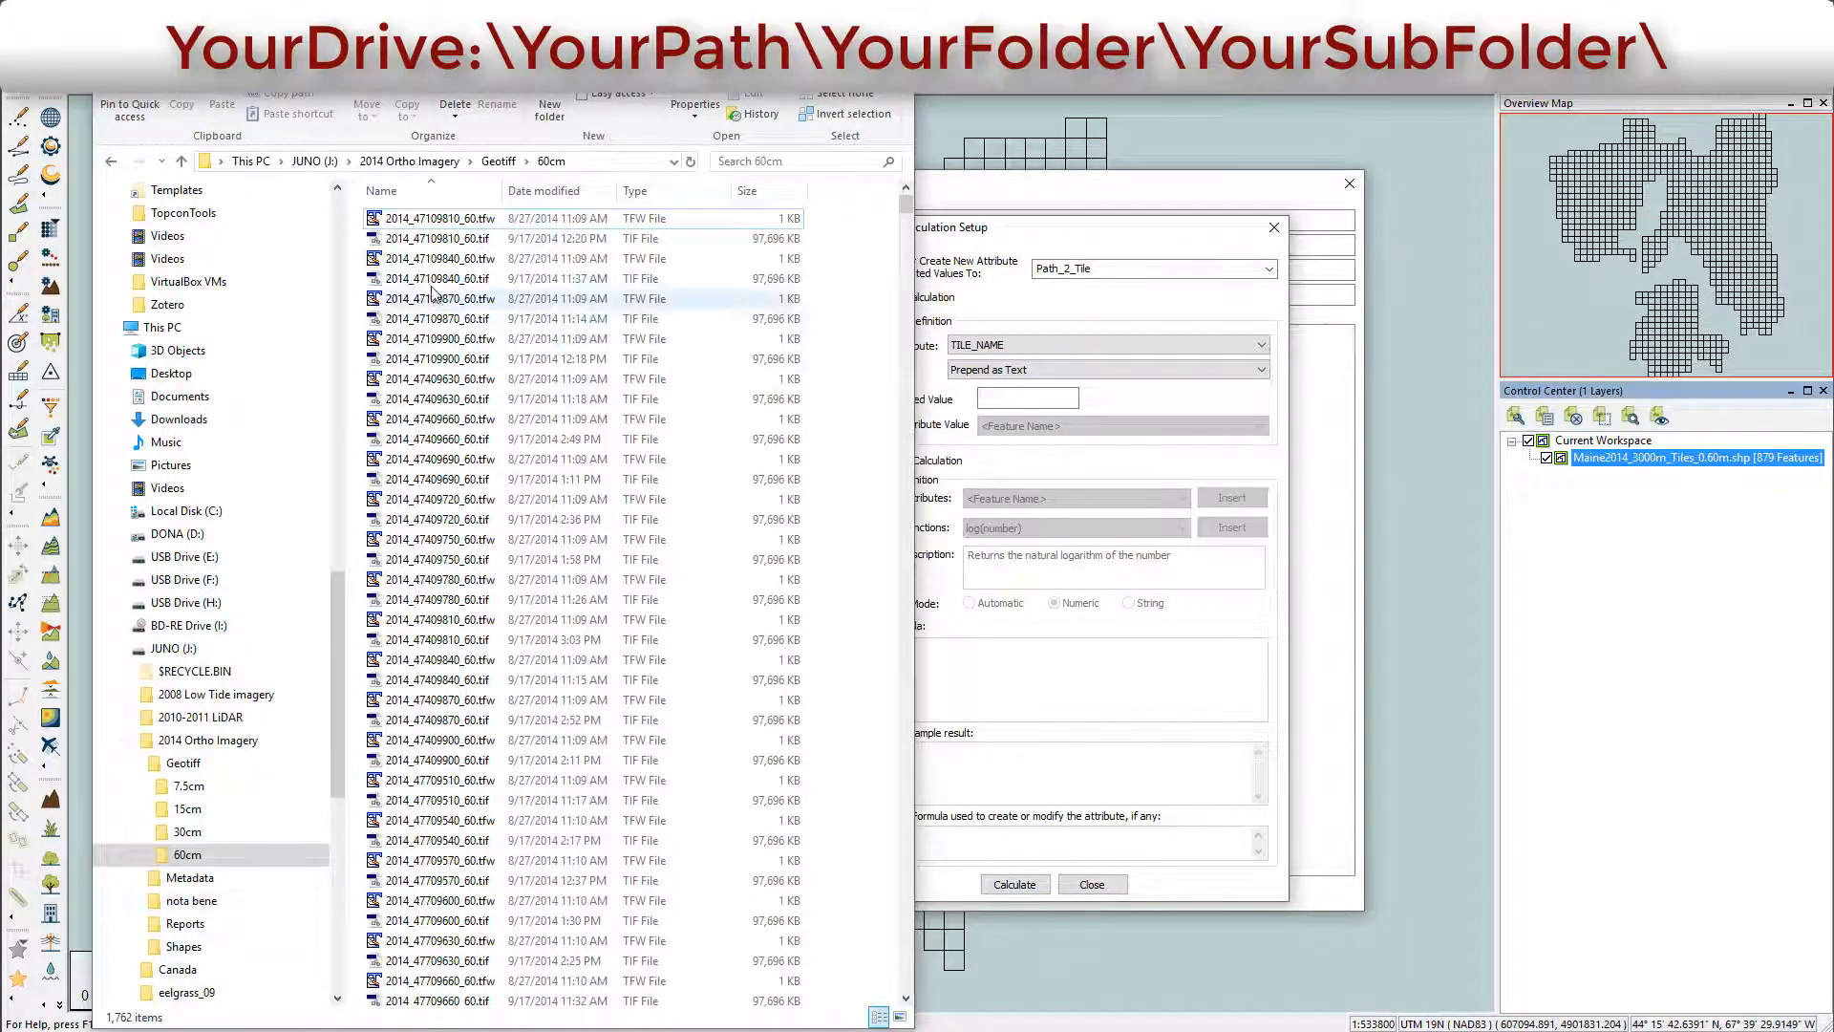
{"action": "left_click", "coordinate": [594, 161]}
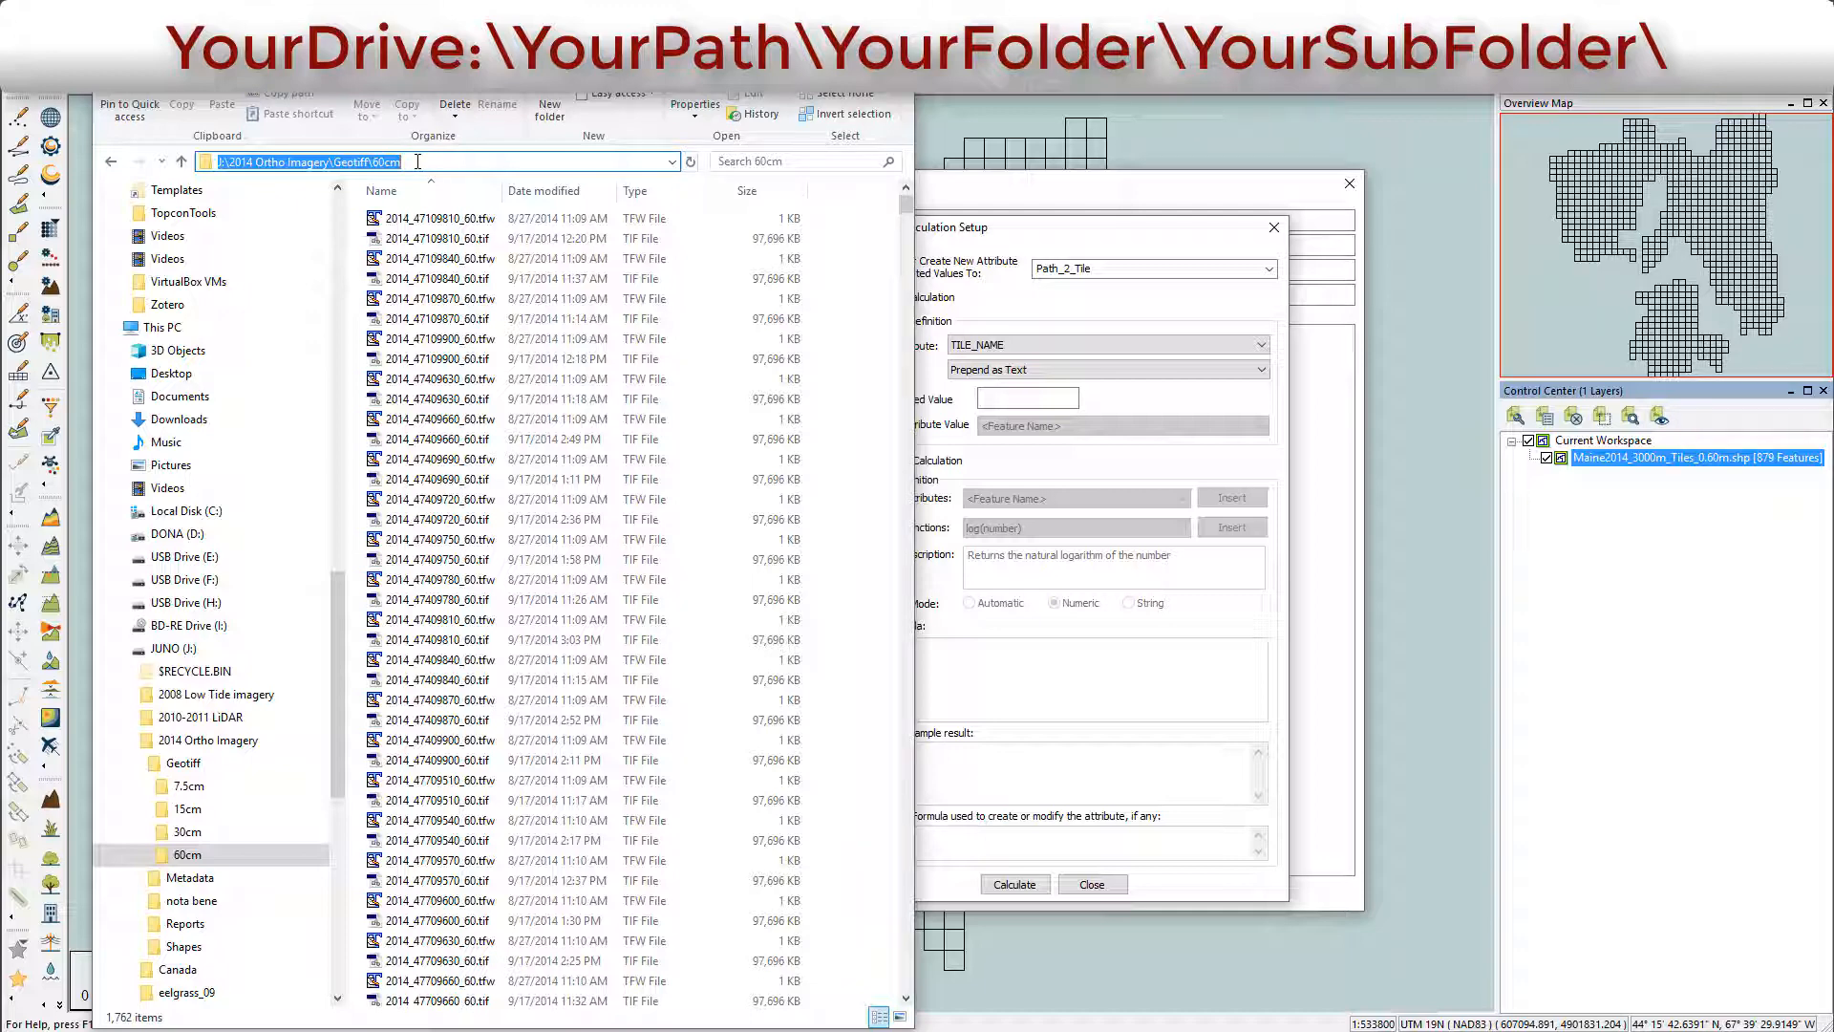
{"action": "key", "text": "ctrl+c"}
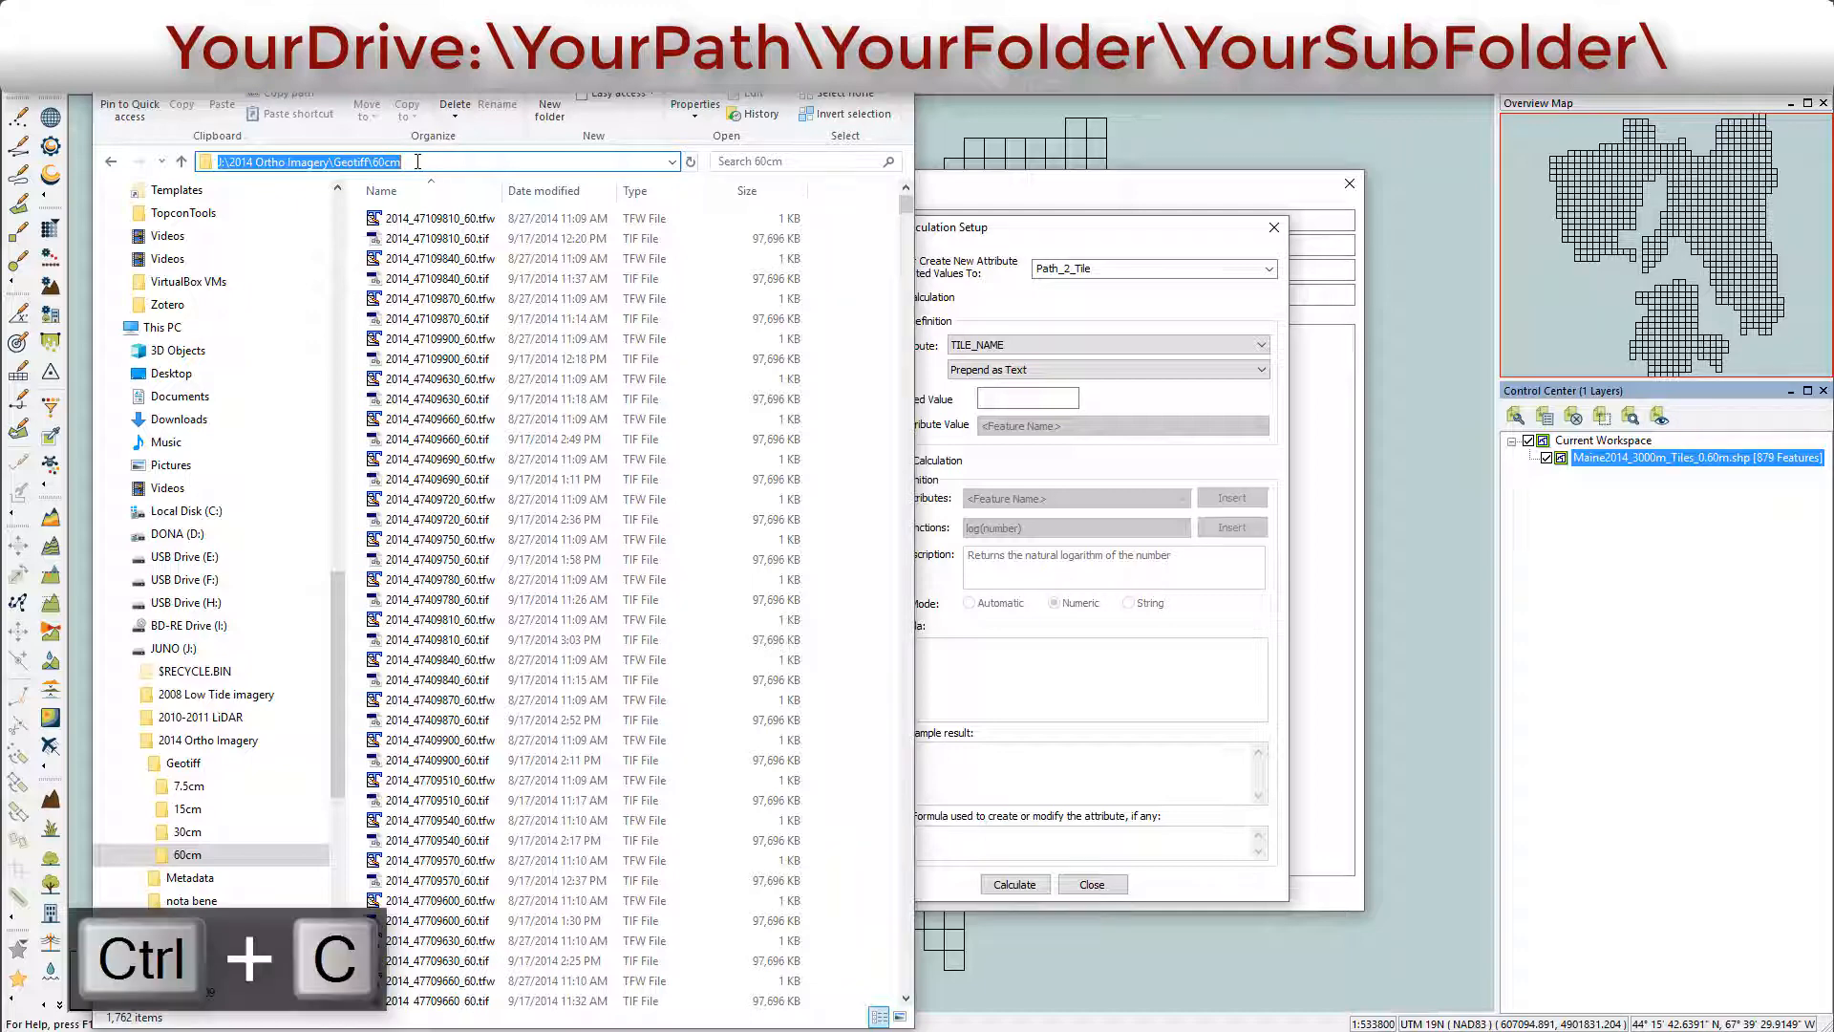
{"action": "left_click", "coordinate": [1151, 229]}
{"action": "left_click", "coordinate": [991, 397]}
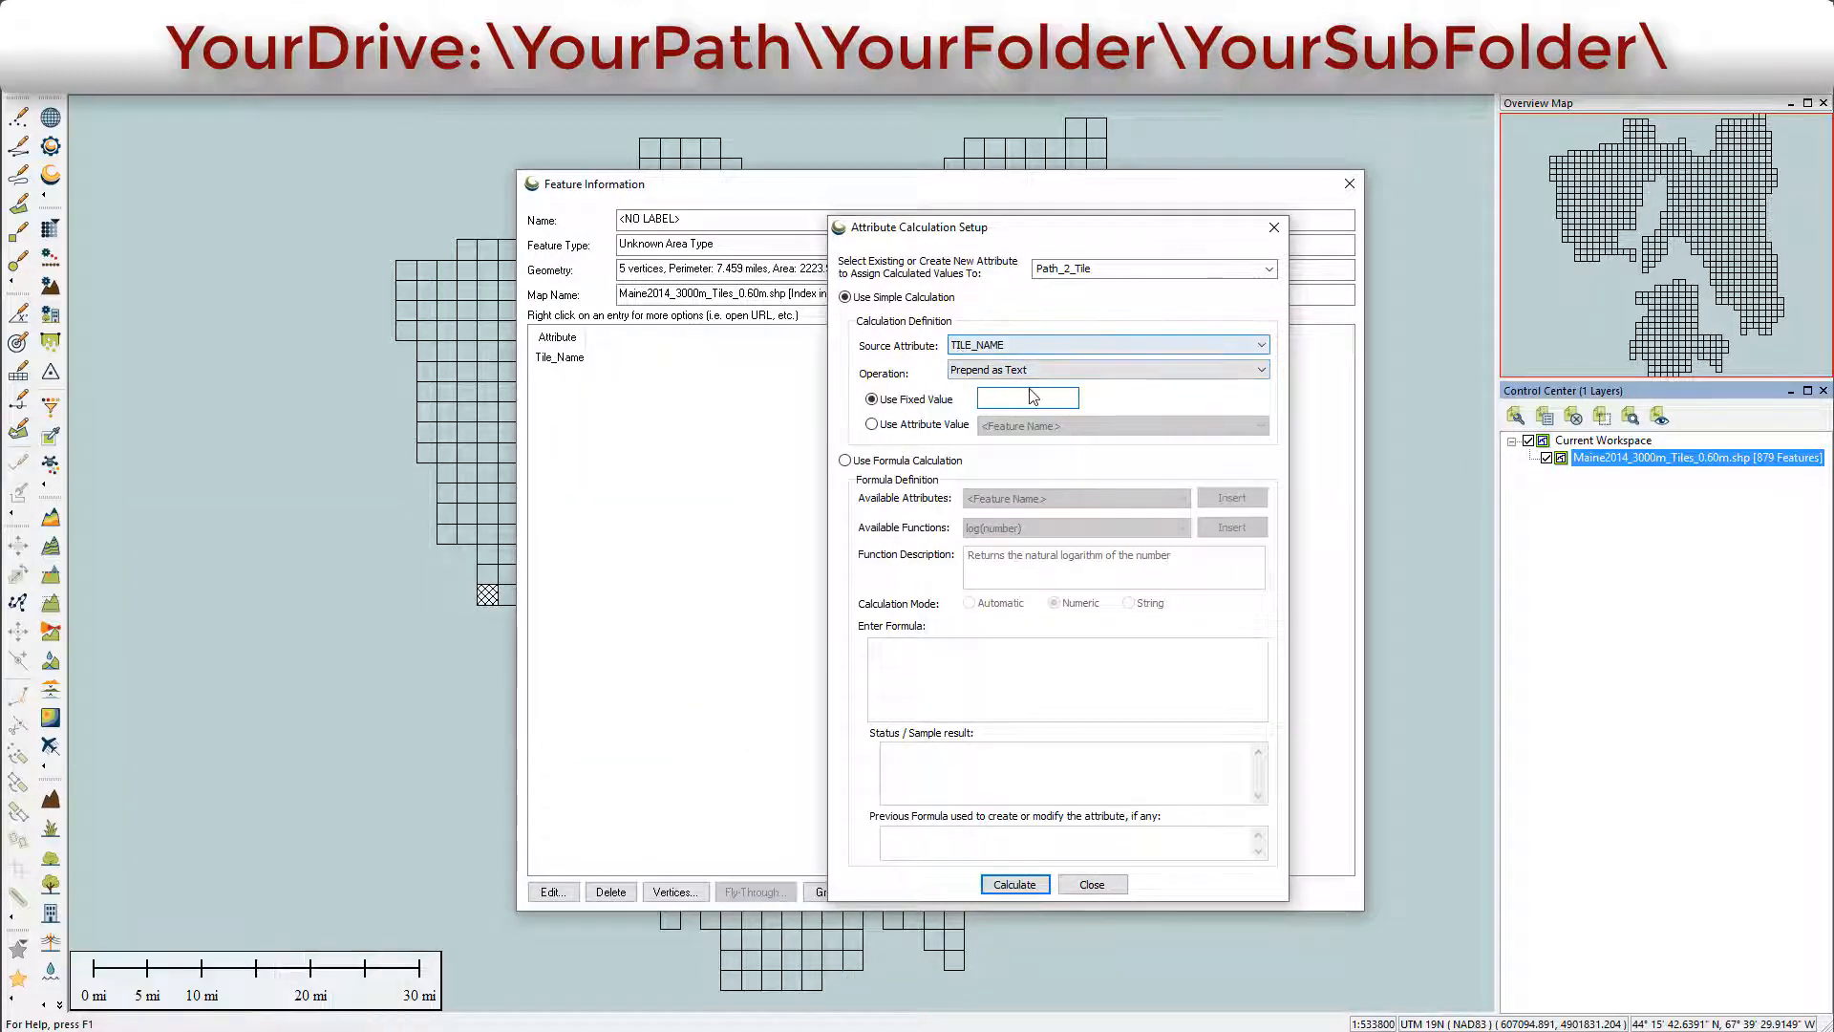
{"action": "key", "text": "ctrl+v"}
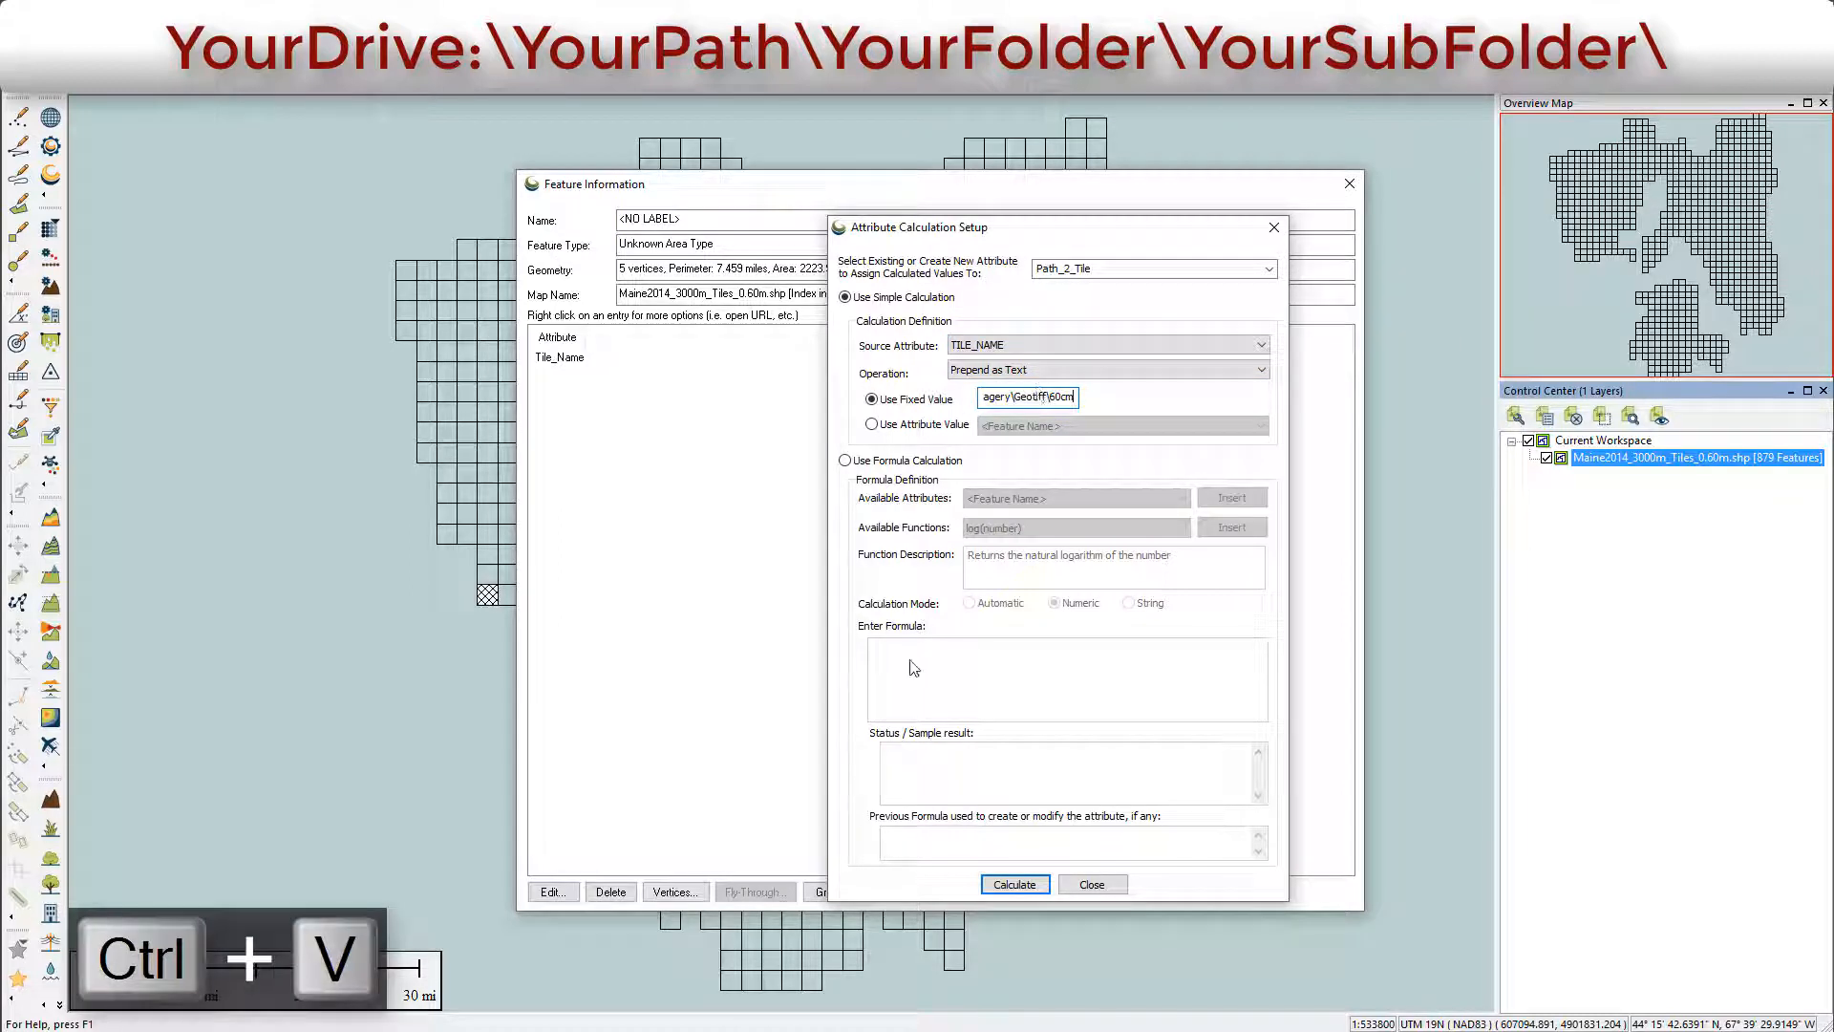
{"action": "type", "text": "\\"}
- Run the Path_2_Tile calculation, close its setup and query the same southwest tile again to check its attributes
{"action": "left_click", "coordinate": [1012, 885]}
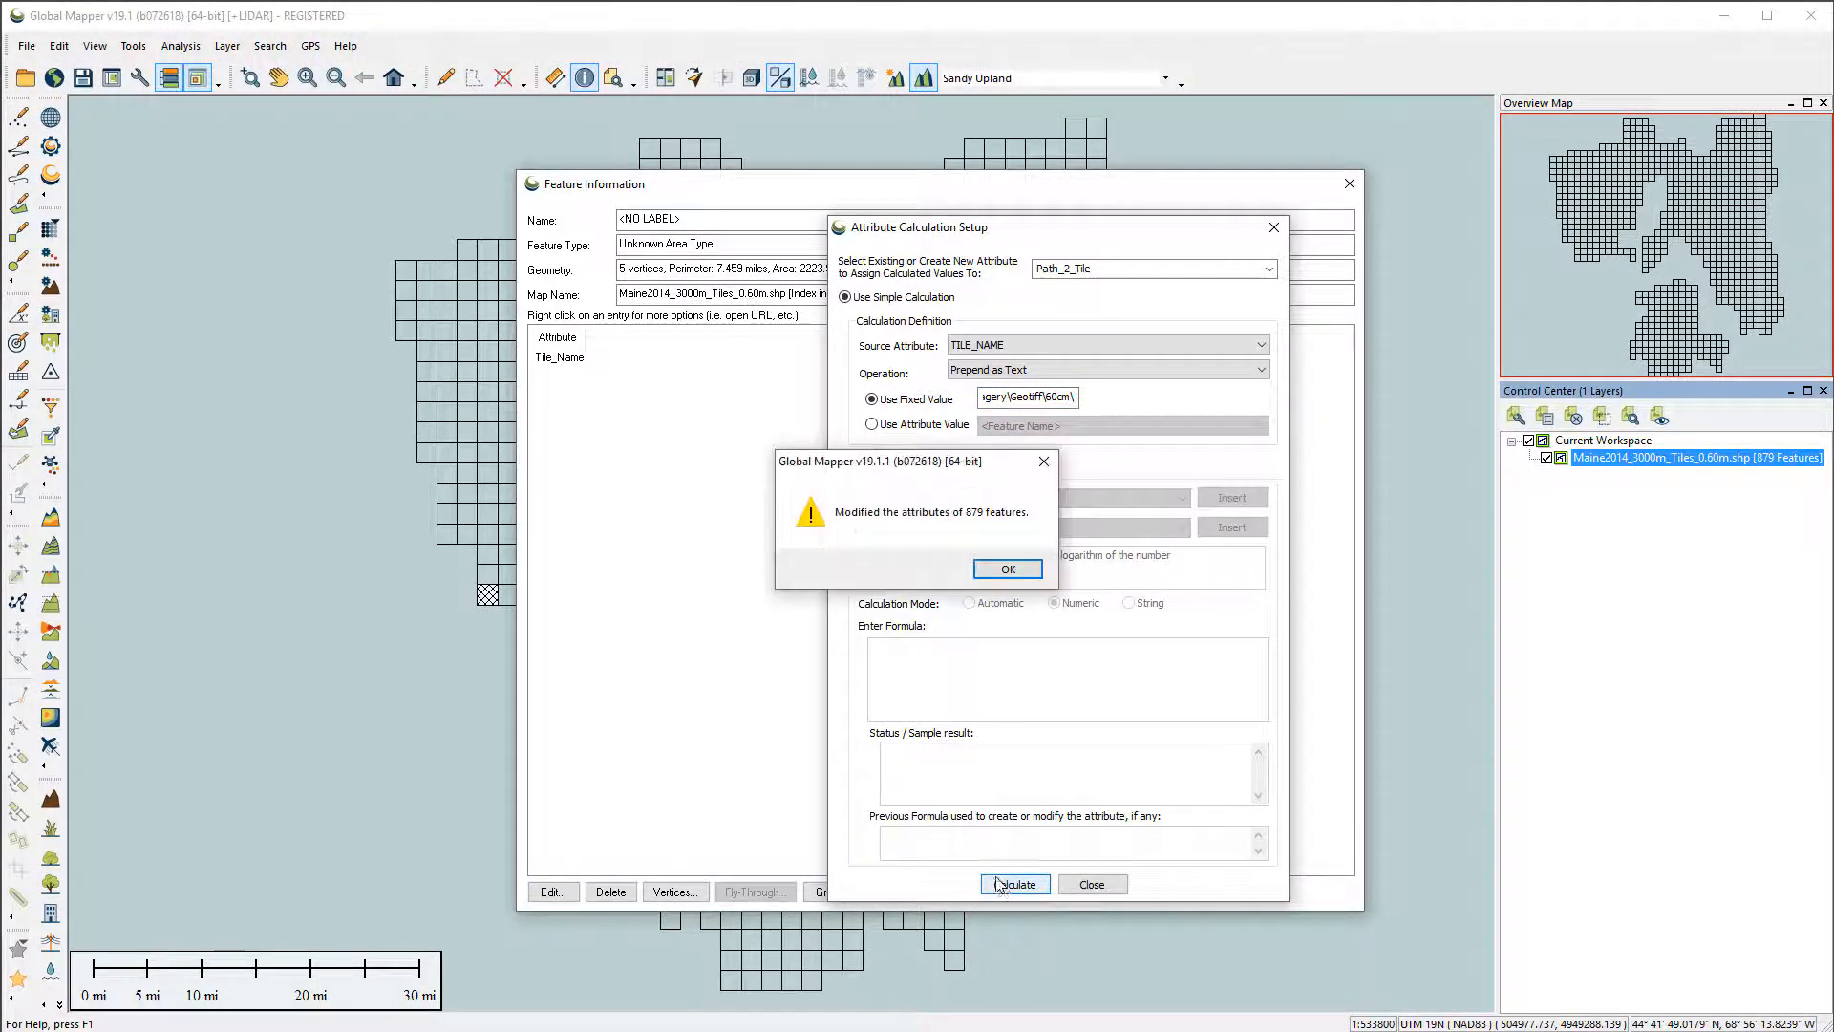
{"action": "left_click", "coordinate": [1005, 571]}
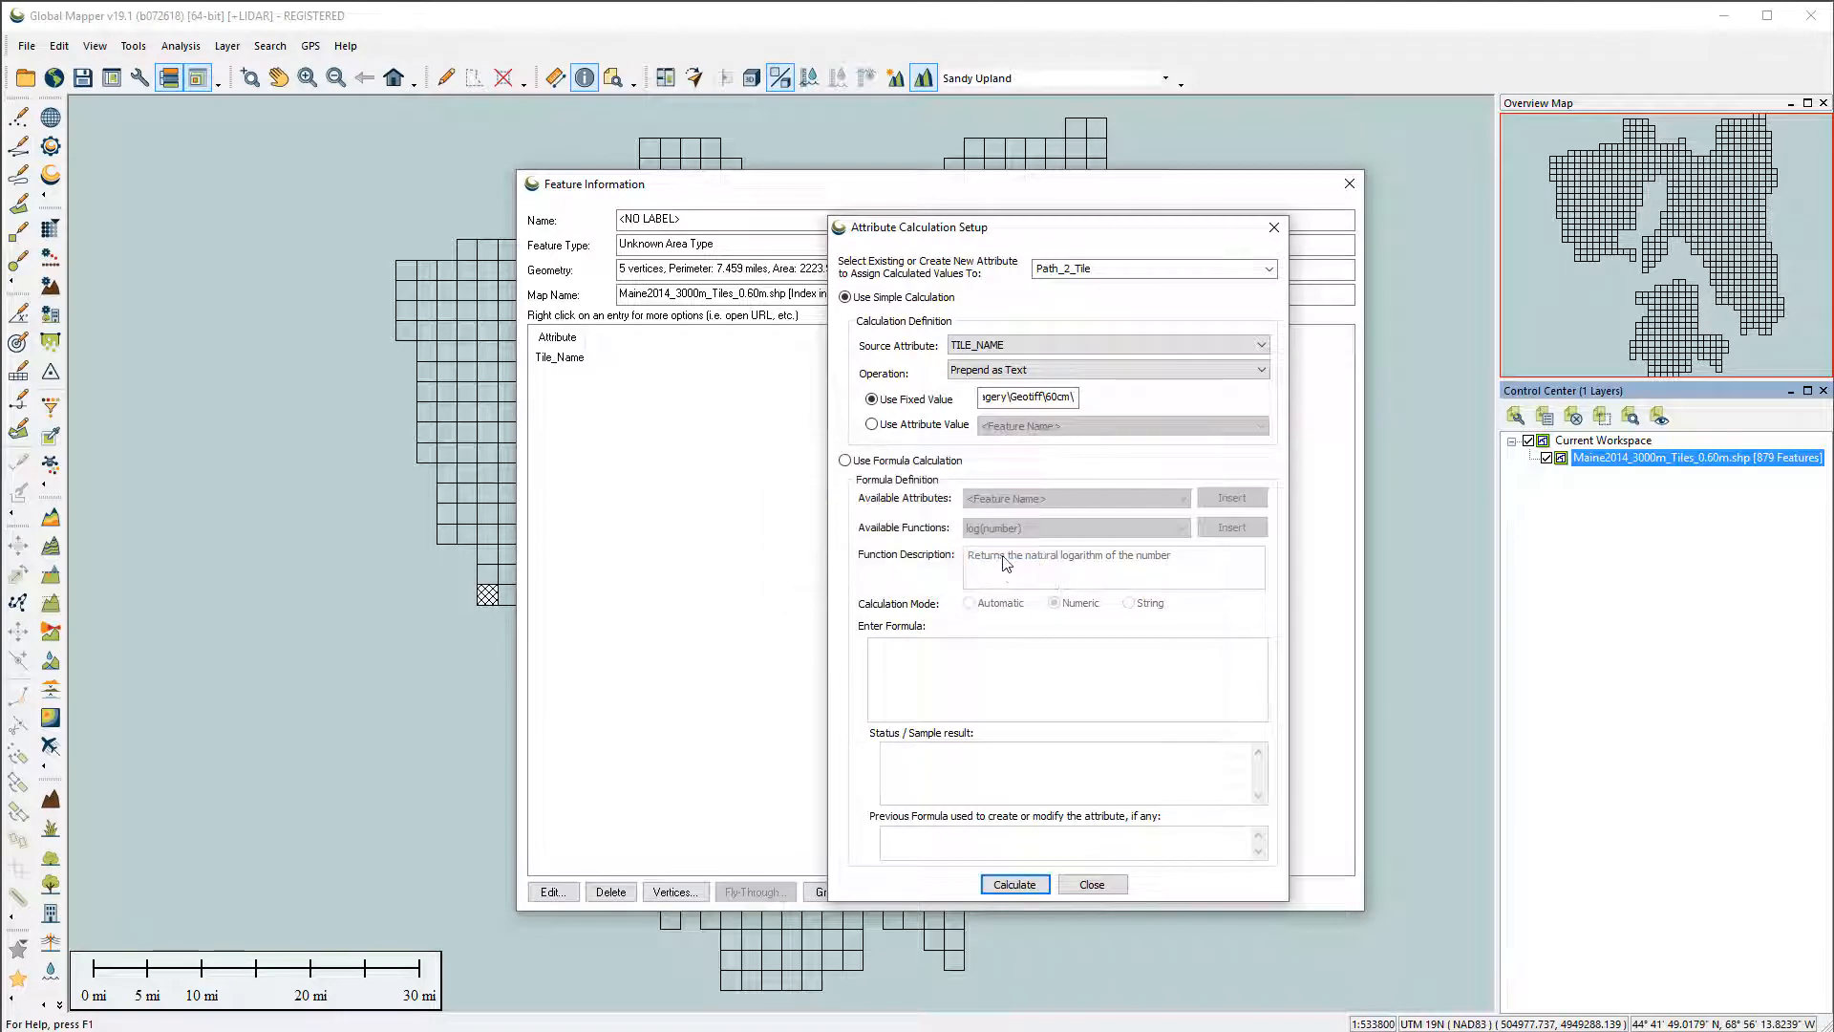
{"action": "left_click", "coordinate": [1092, 885]}
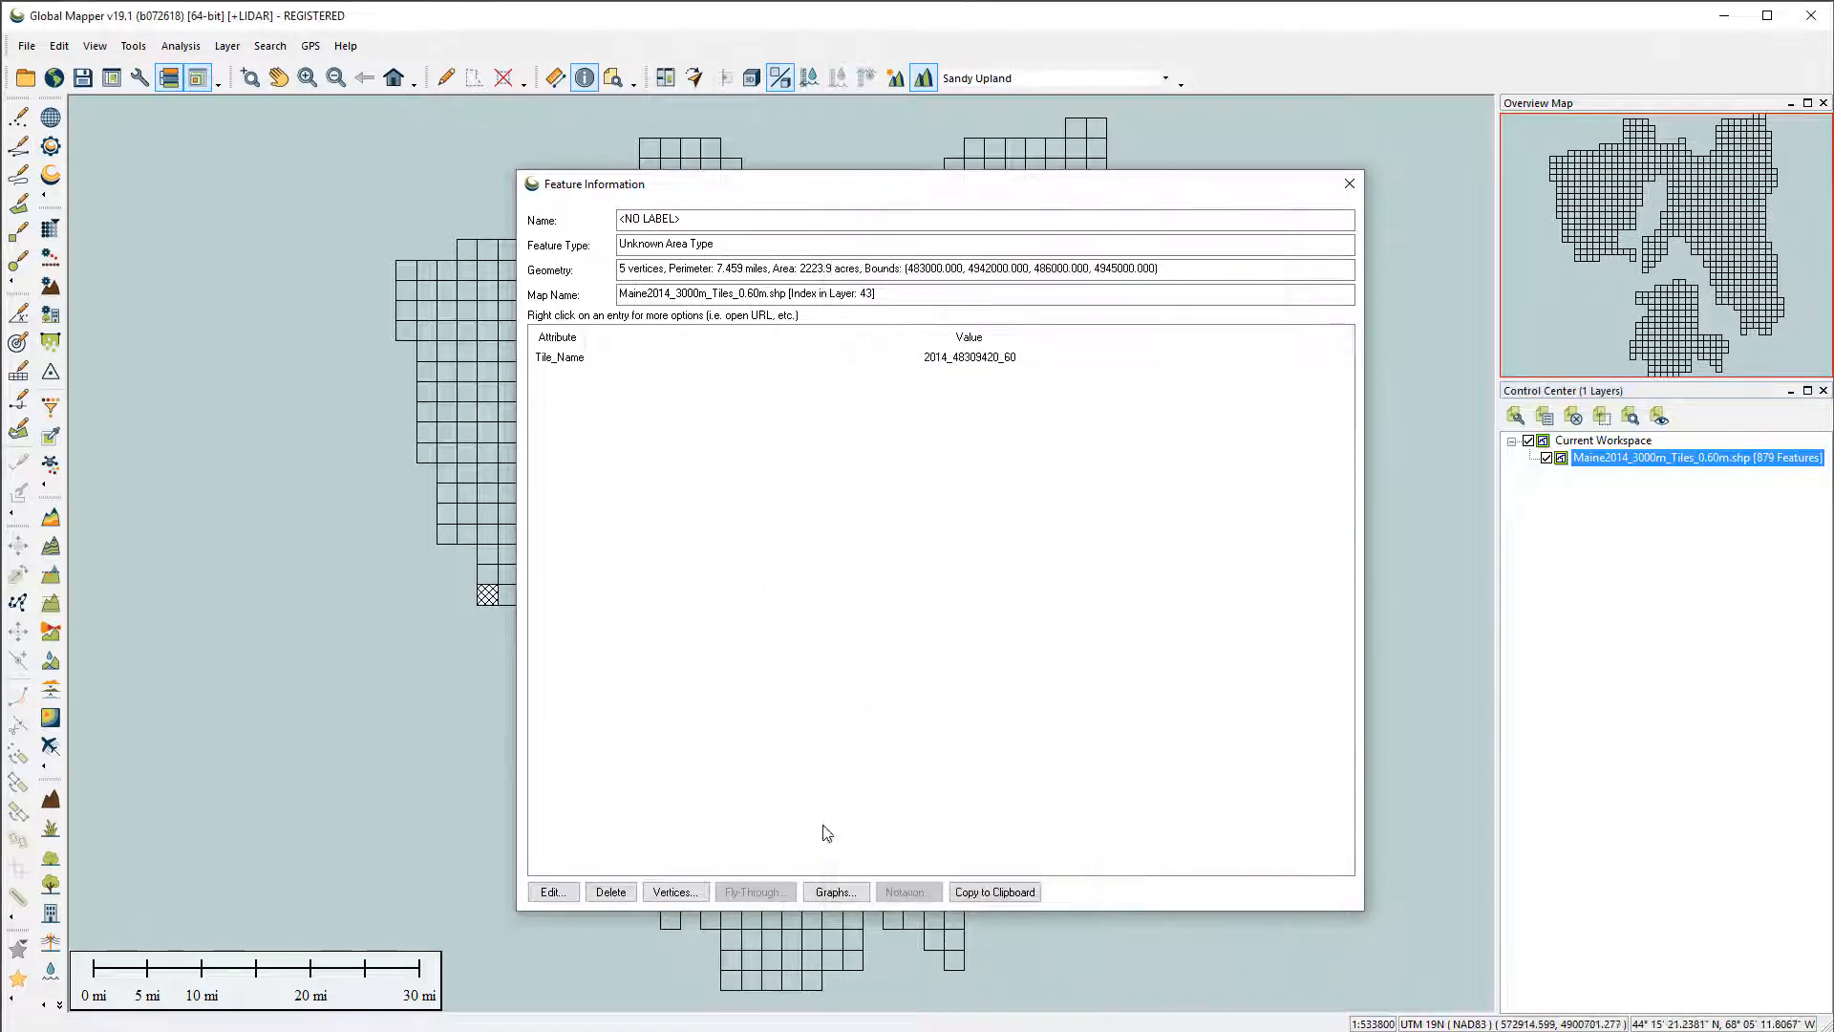
{"action": "left_click", "coordinate": [488, 607]}
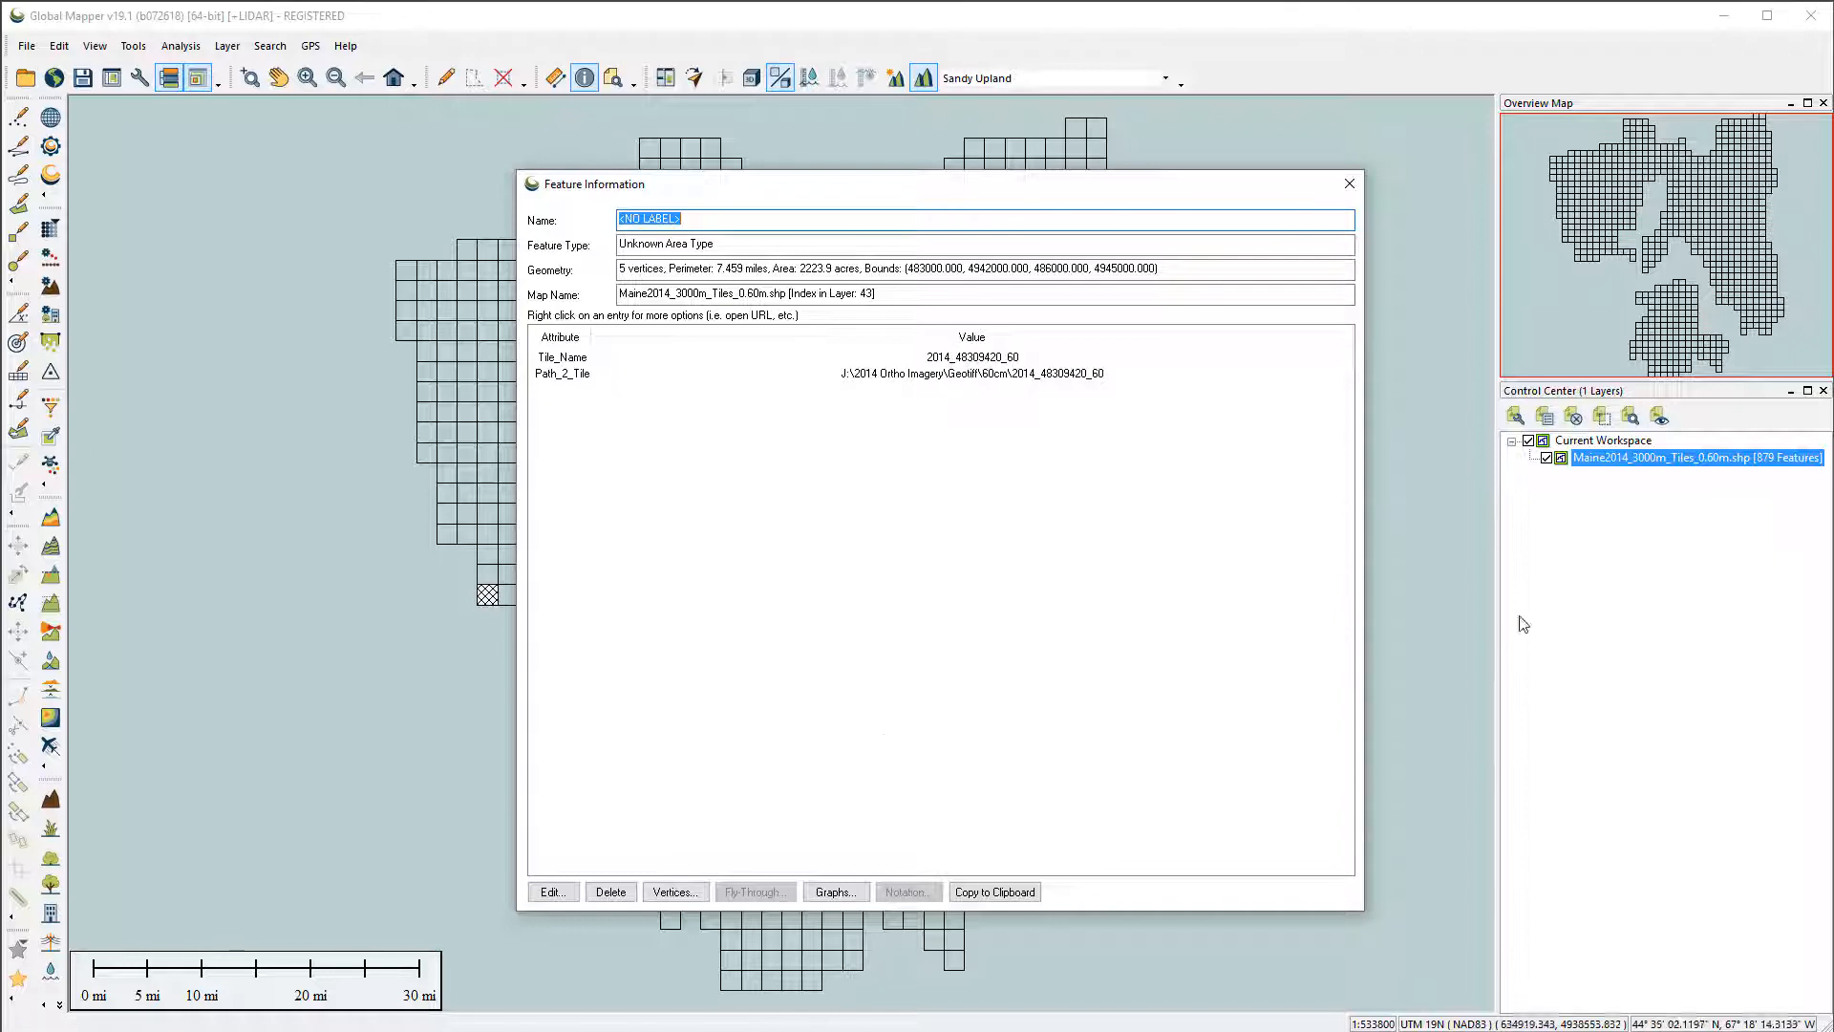
- Start another attribute calculation on the Maine2014_3000m_Tiles_0.60m.shp layer with PATH_2_TILE as both the target and the source attribute
{"action": "right_click", "coordinate": [1603, 459]}
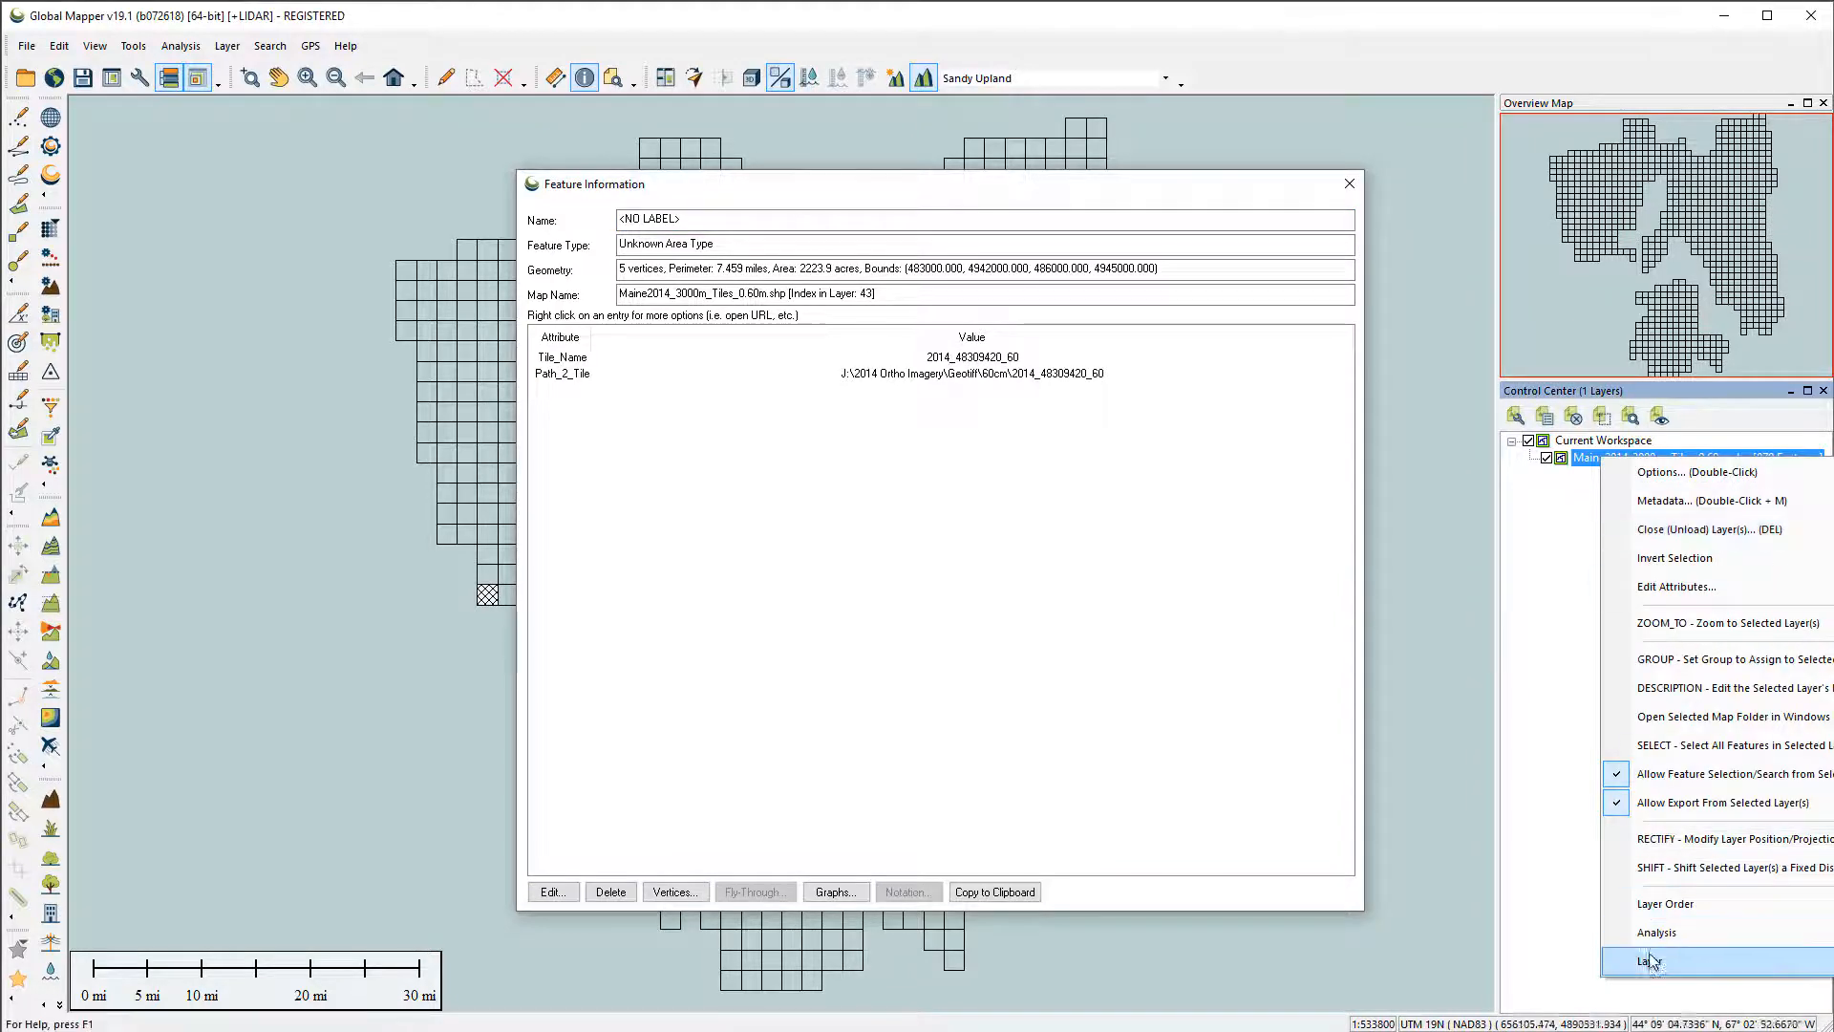
{"action": "mouse_move", "coordinate": [1654, 961]}
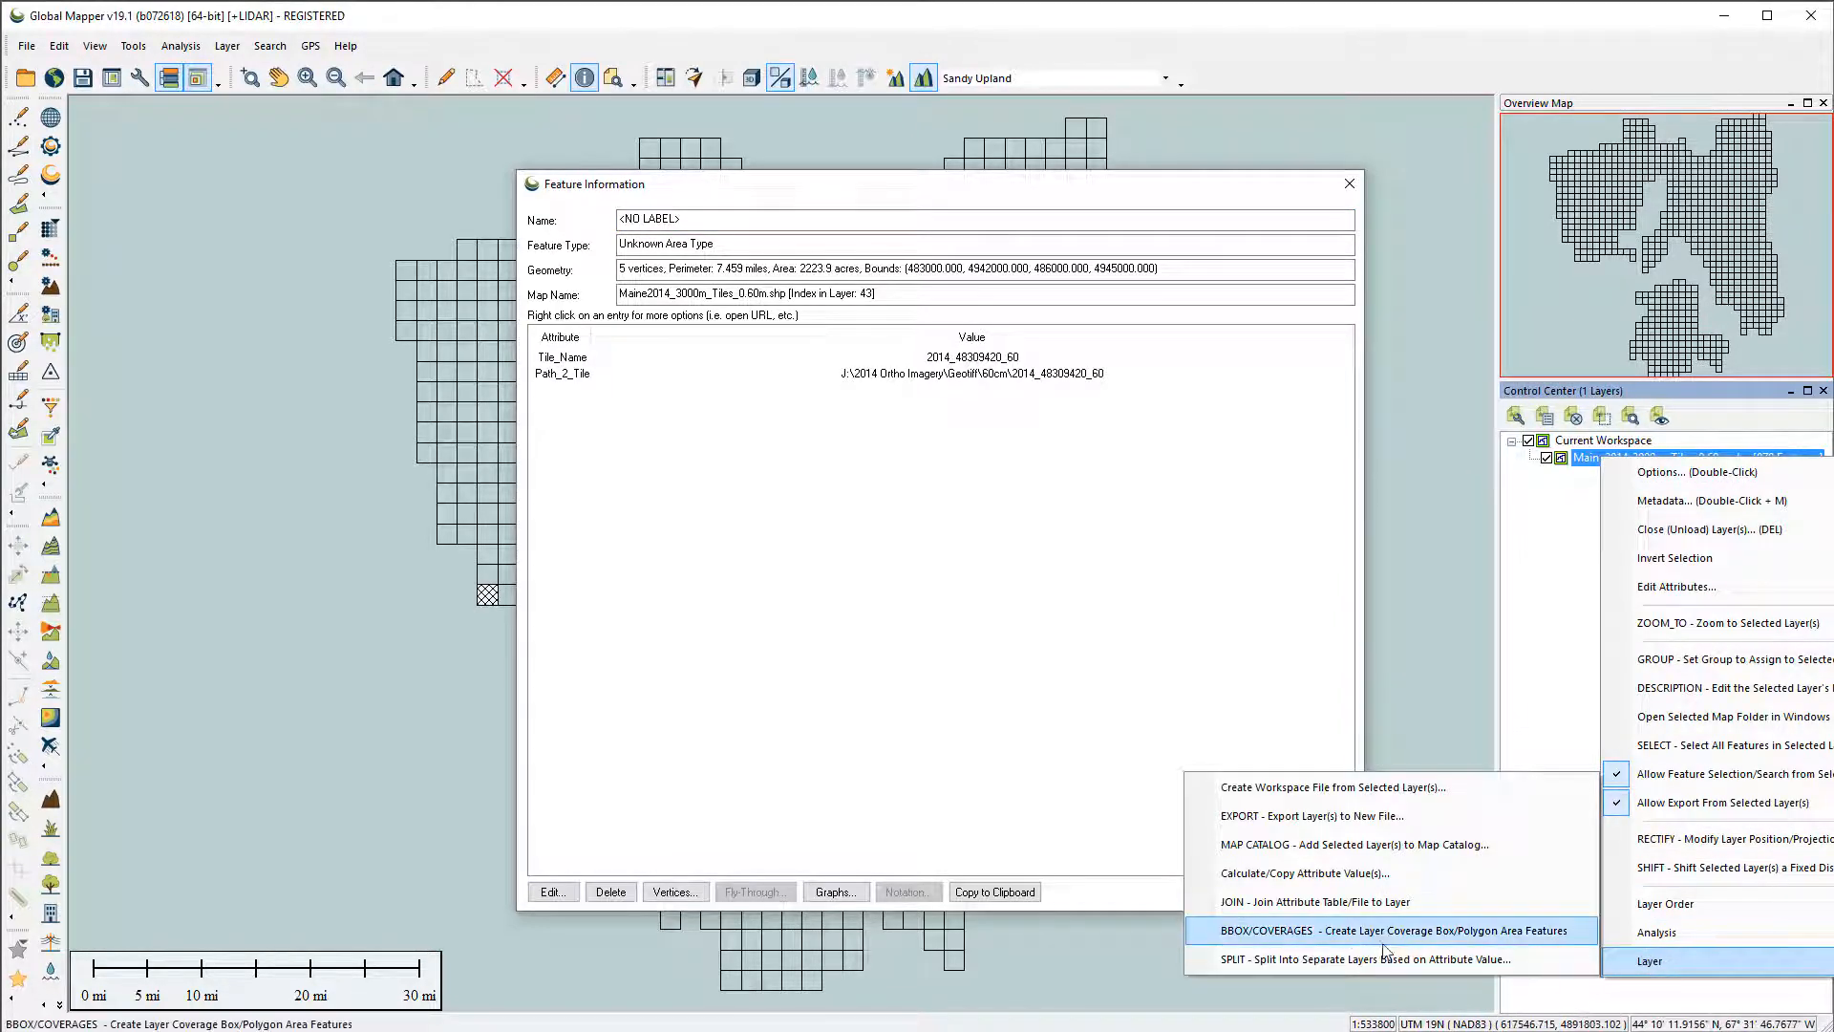
{"action": "left_click", "coordinate": [1238, 874]}
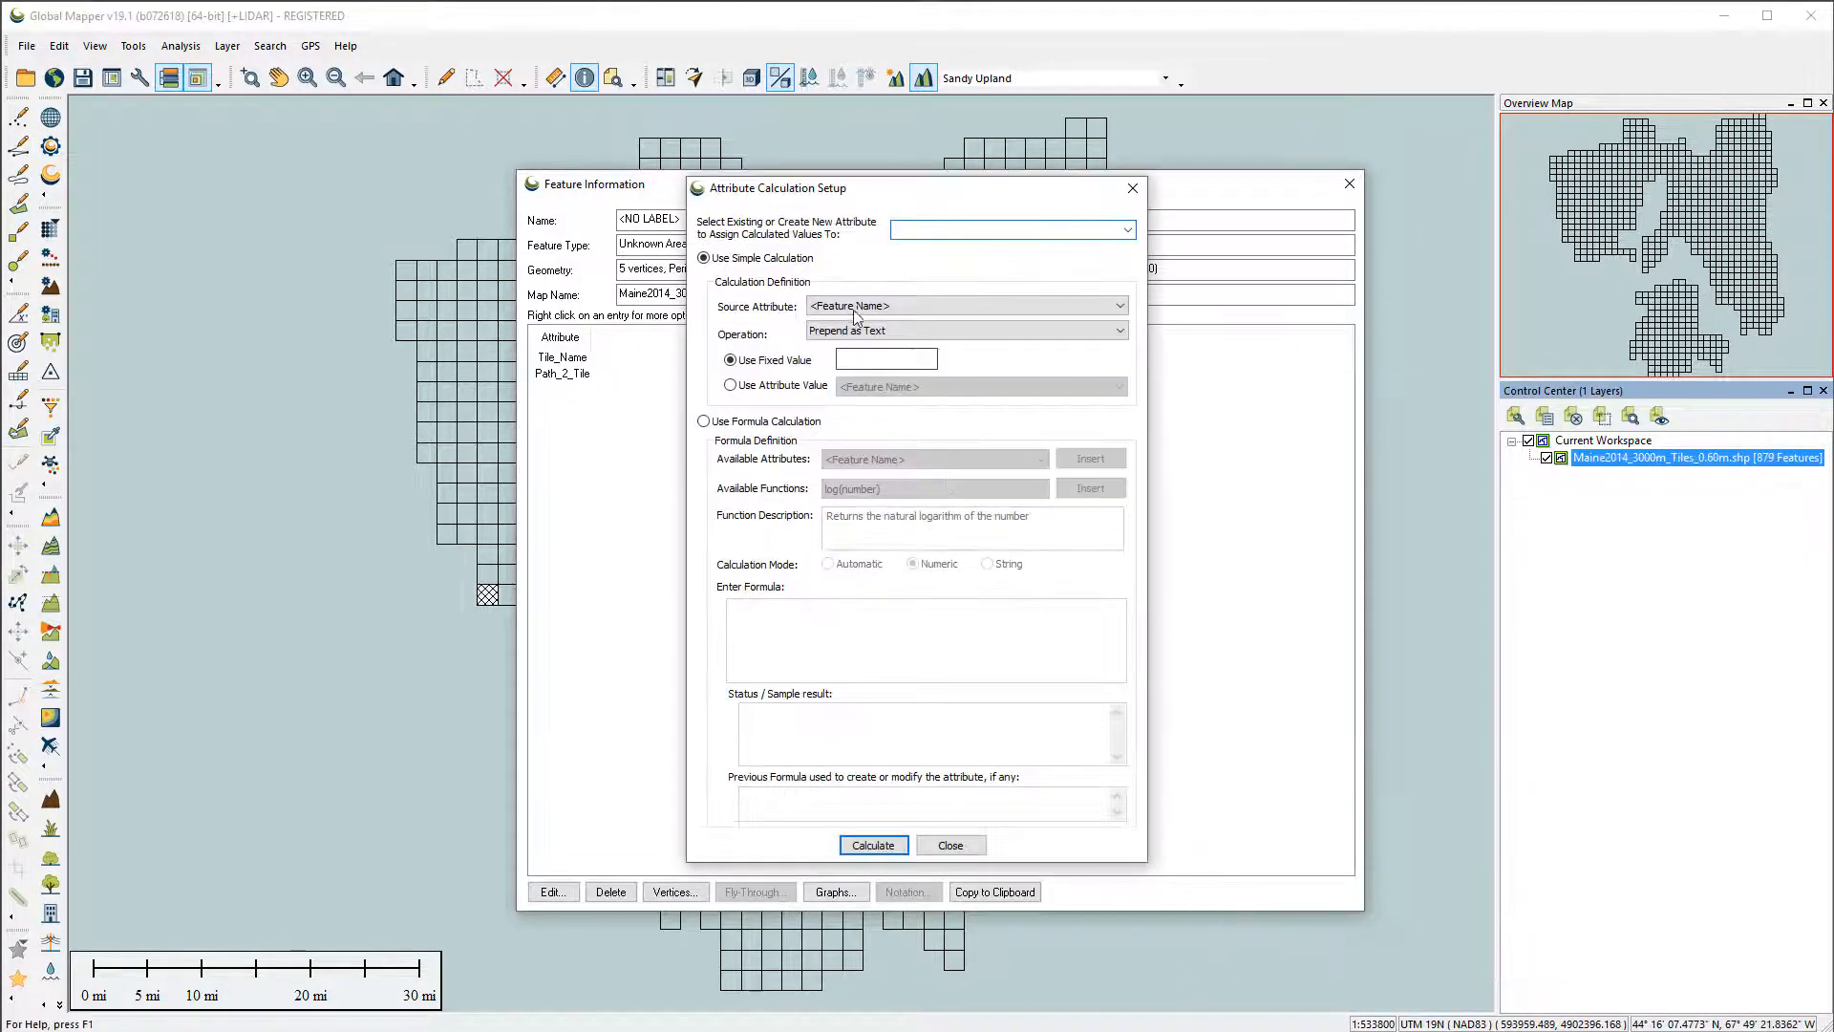
{"action": "left_click", "coordinate": [1128, 230]}
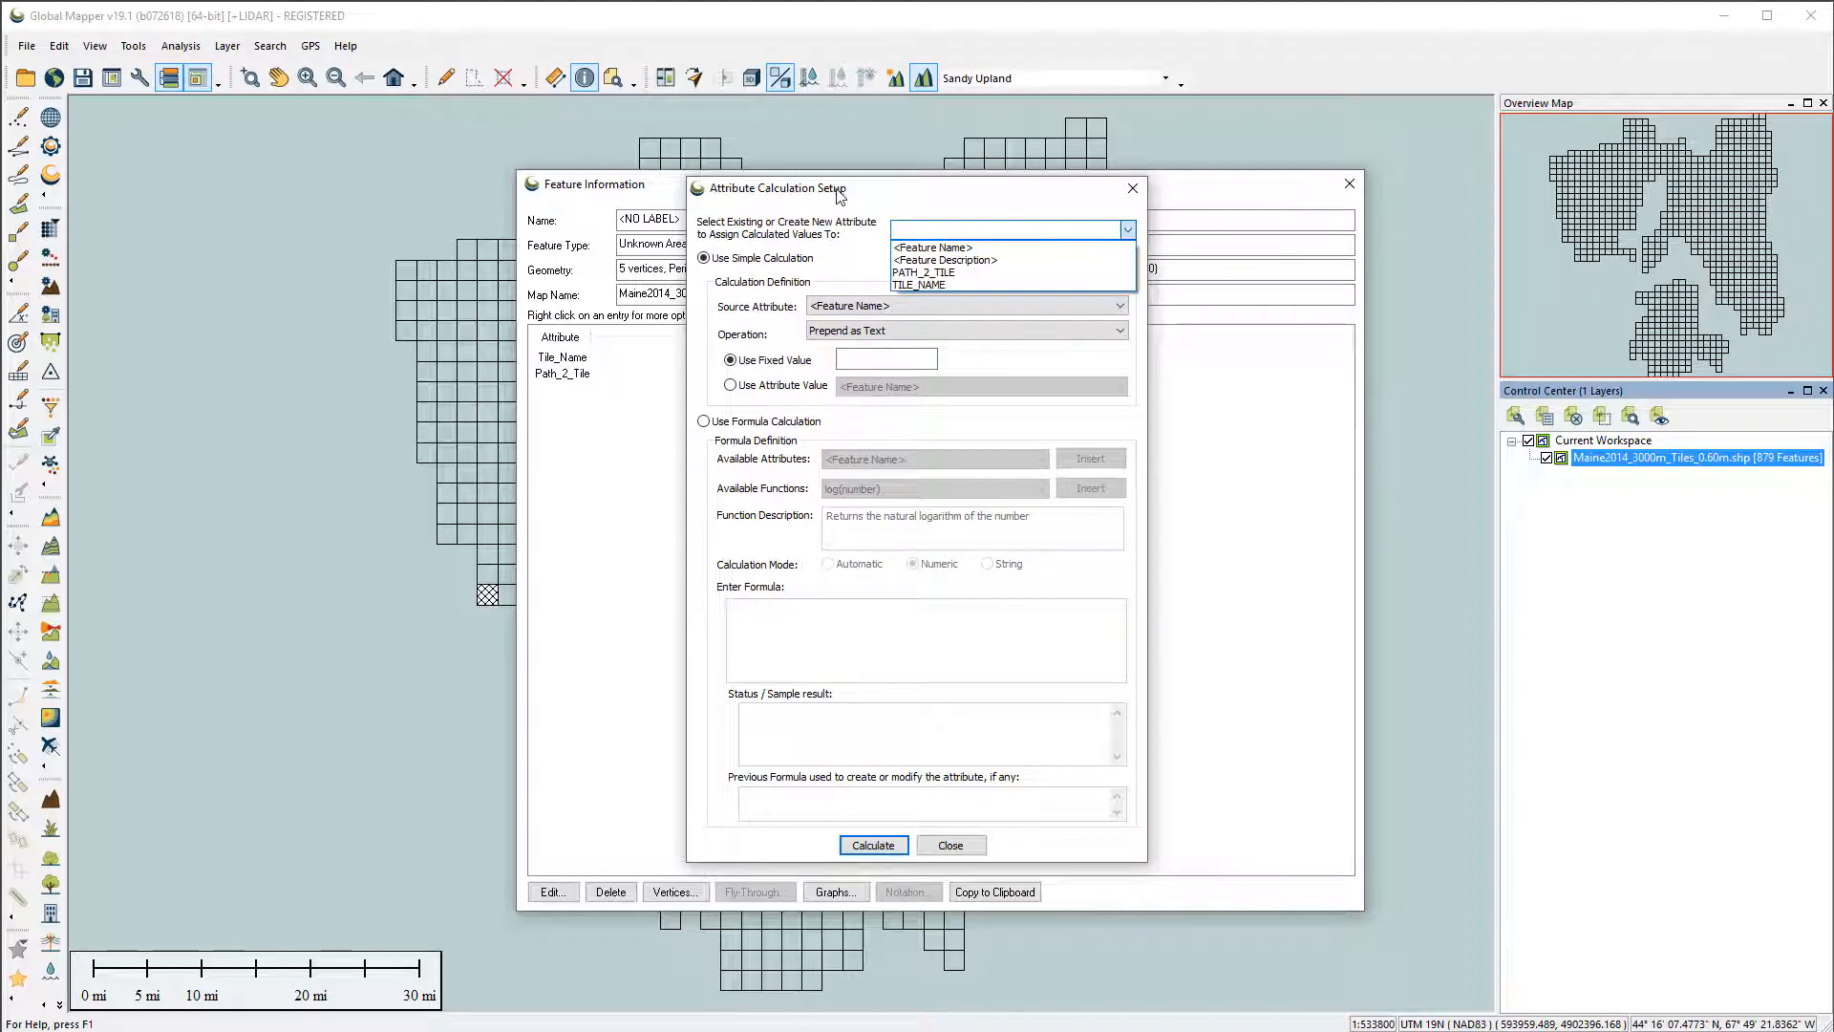
{"action": "left_click", "coordinate": [934, 275]}
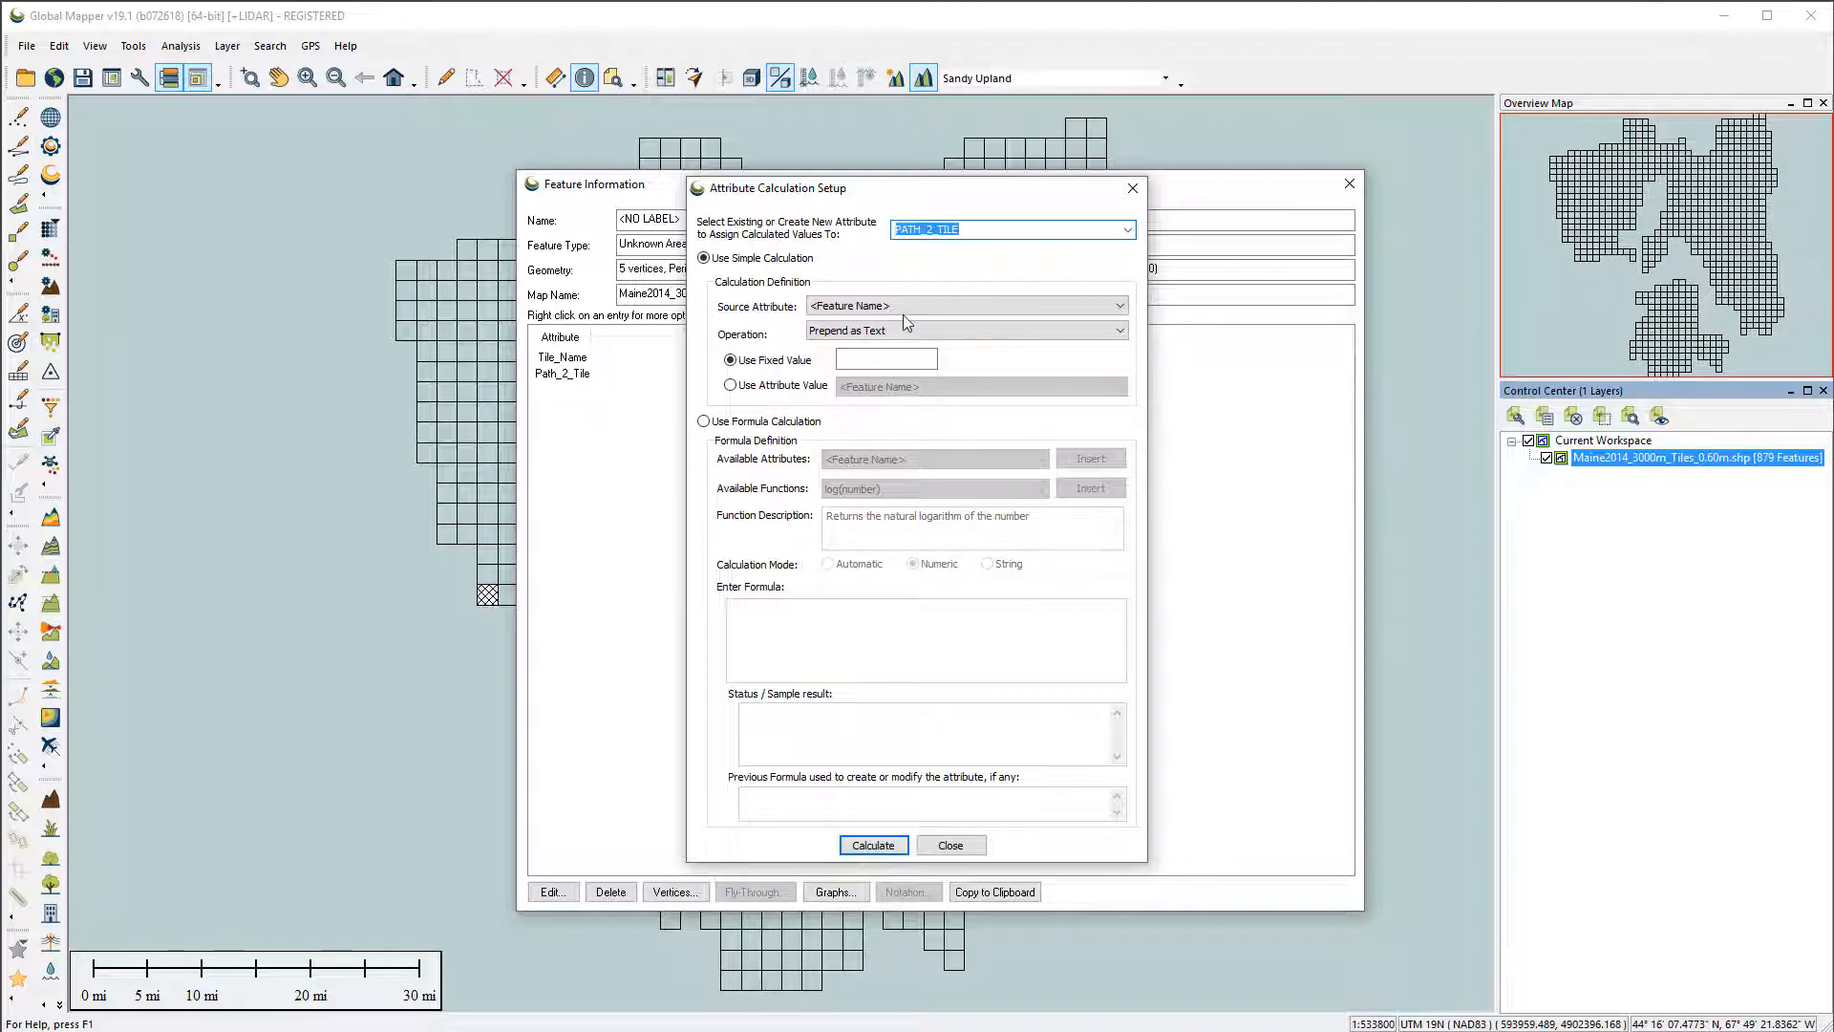
{"action": "left_click", "coordinate": [905, 305]}
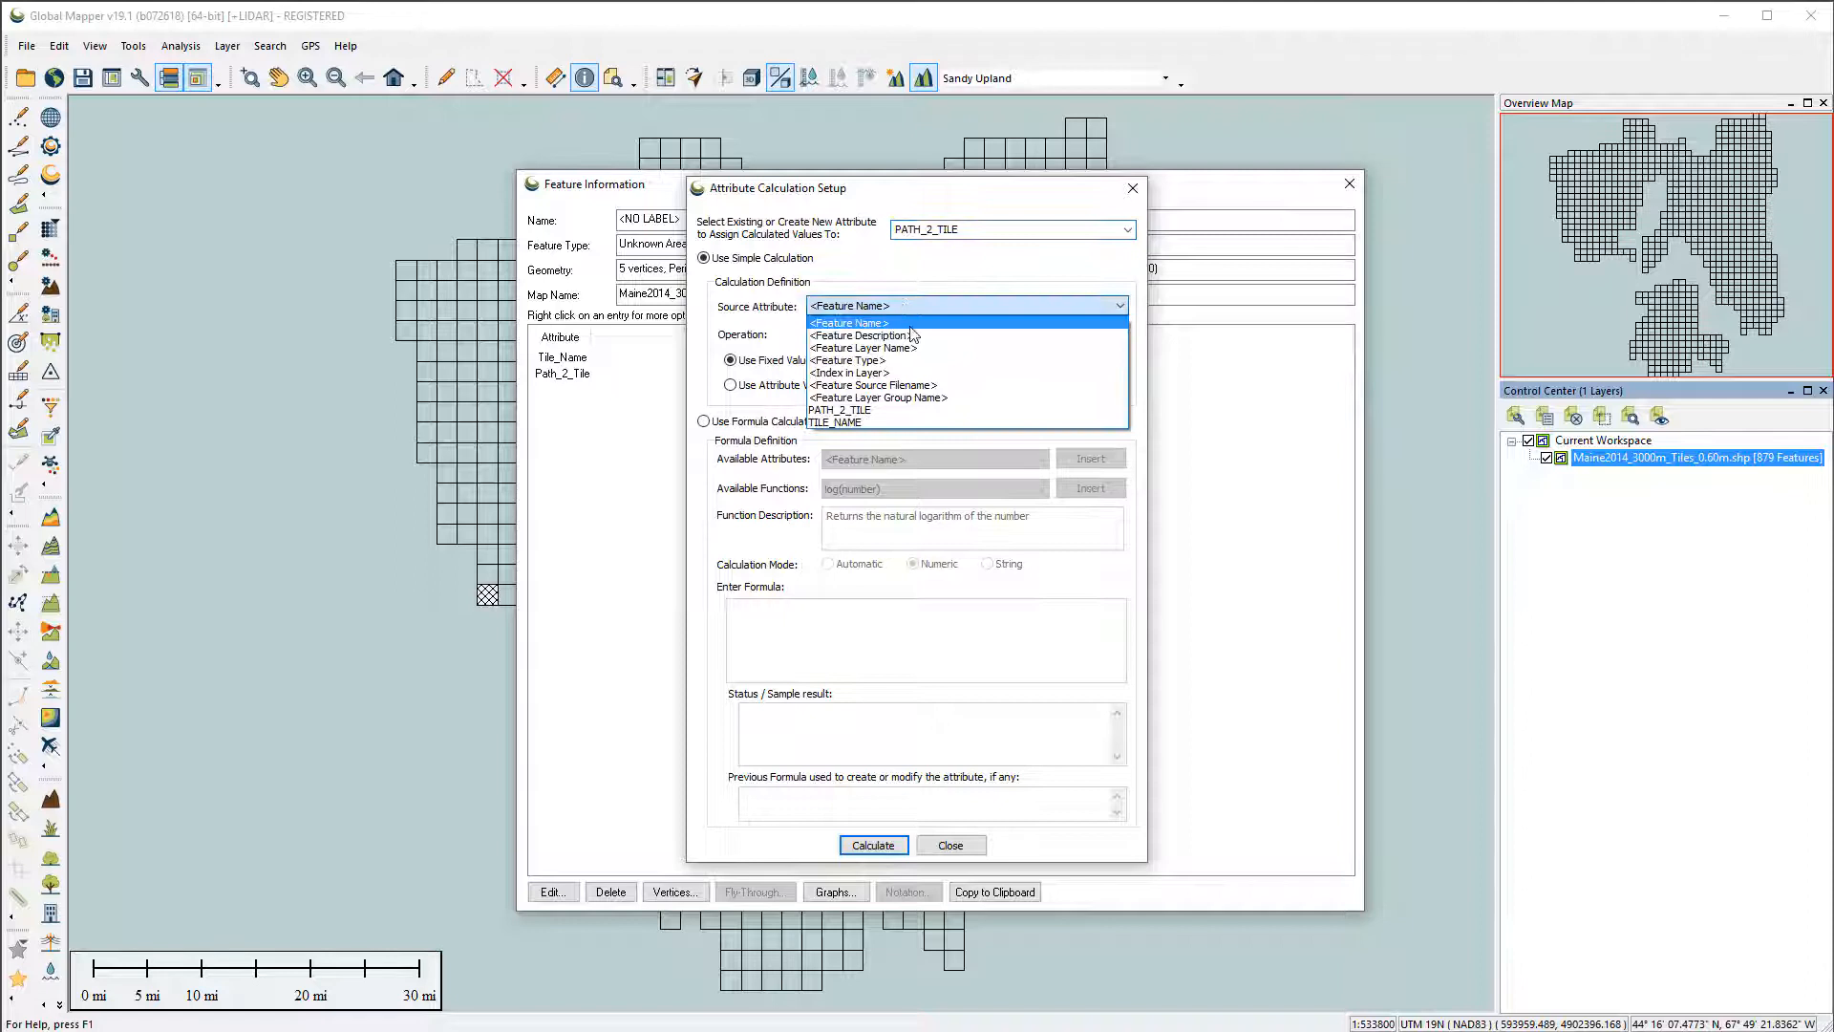
{"action": "left_click", "coordinate": [872, 410]}
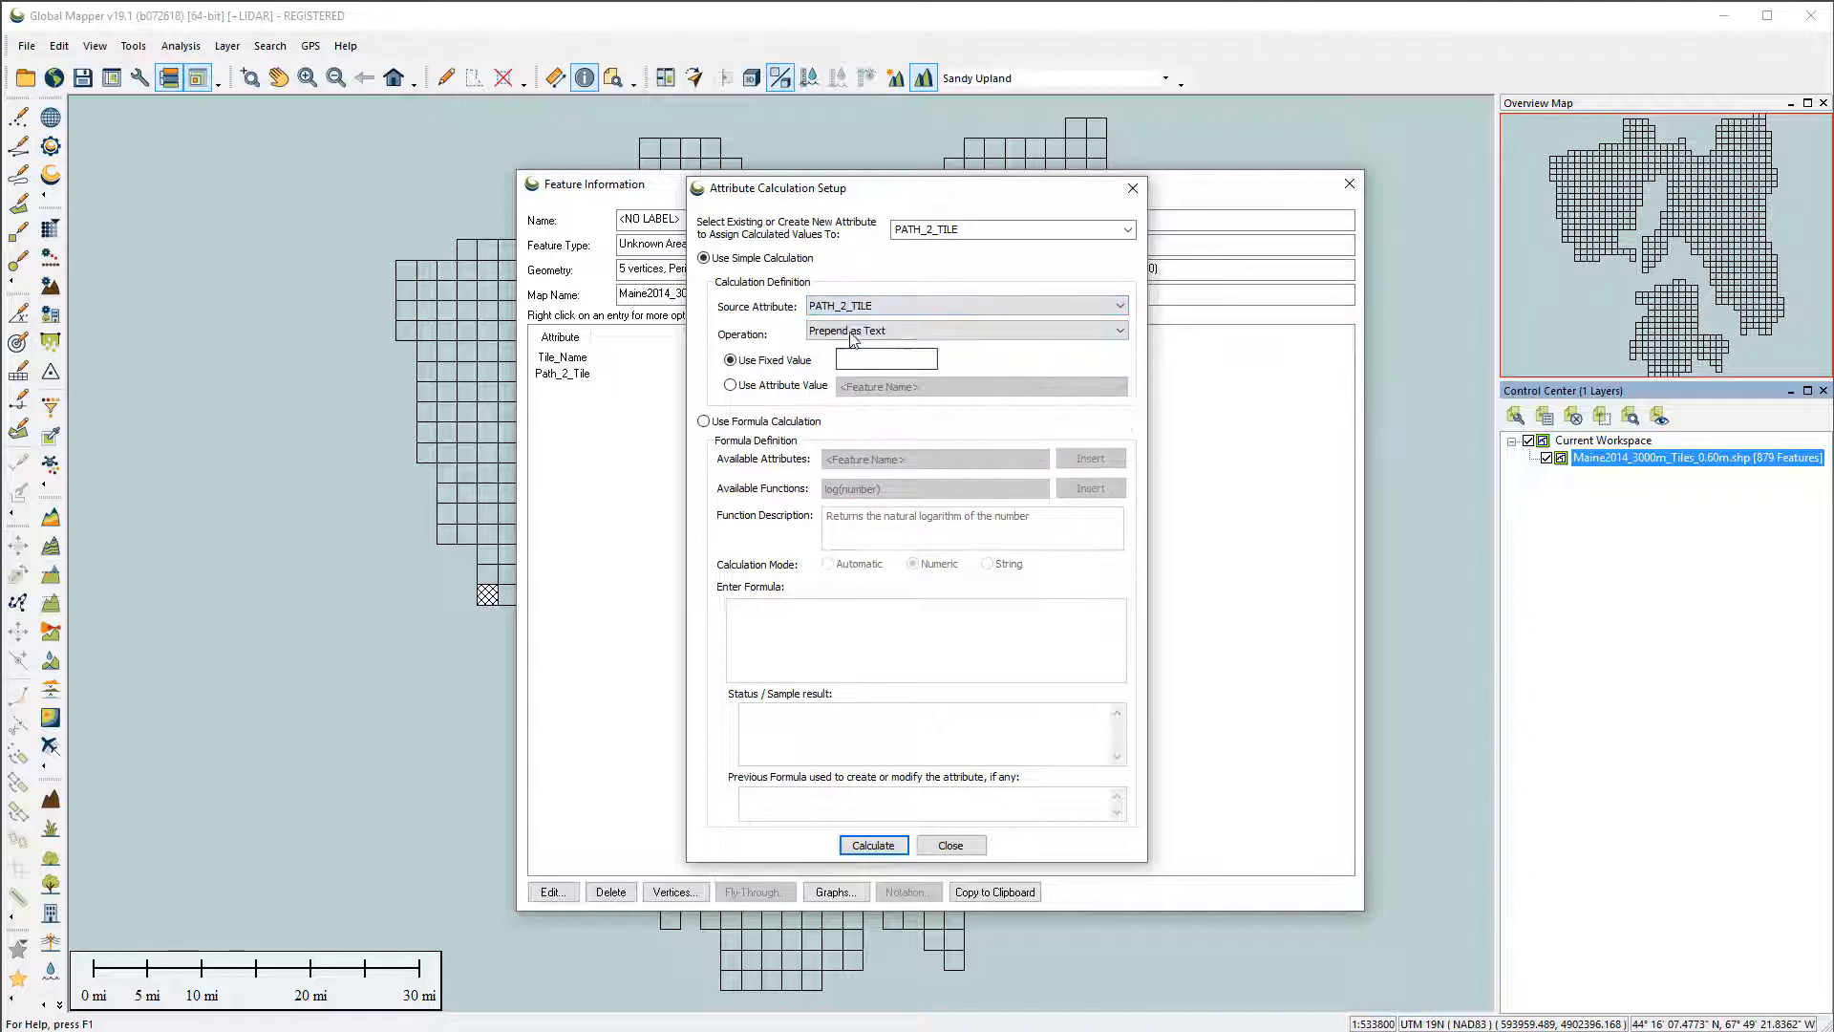
- Set the operation to Append as Text with the fixed value .tif, run the calculation and close its setup
{"action": "left_click", "coordinate": [914, 333]}
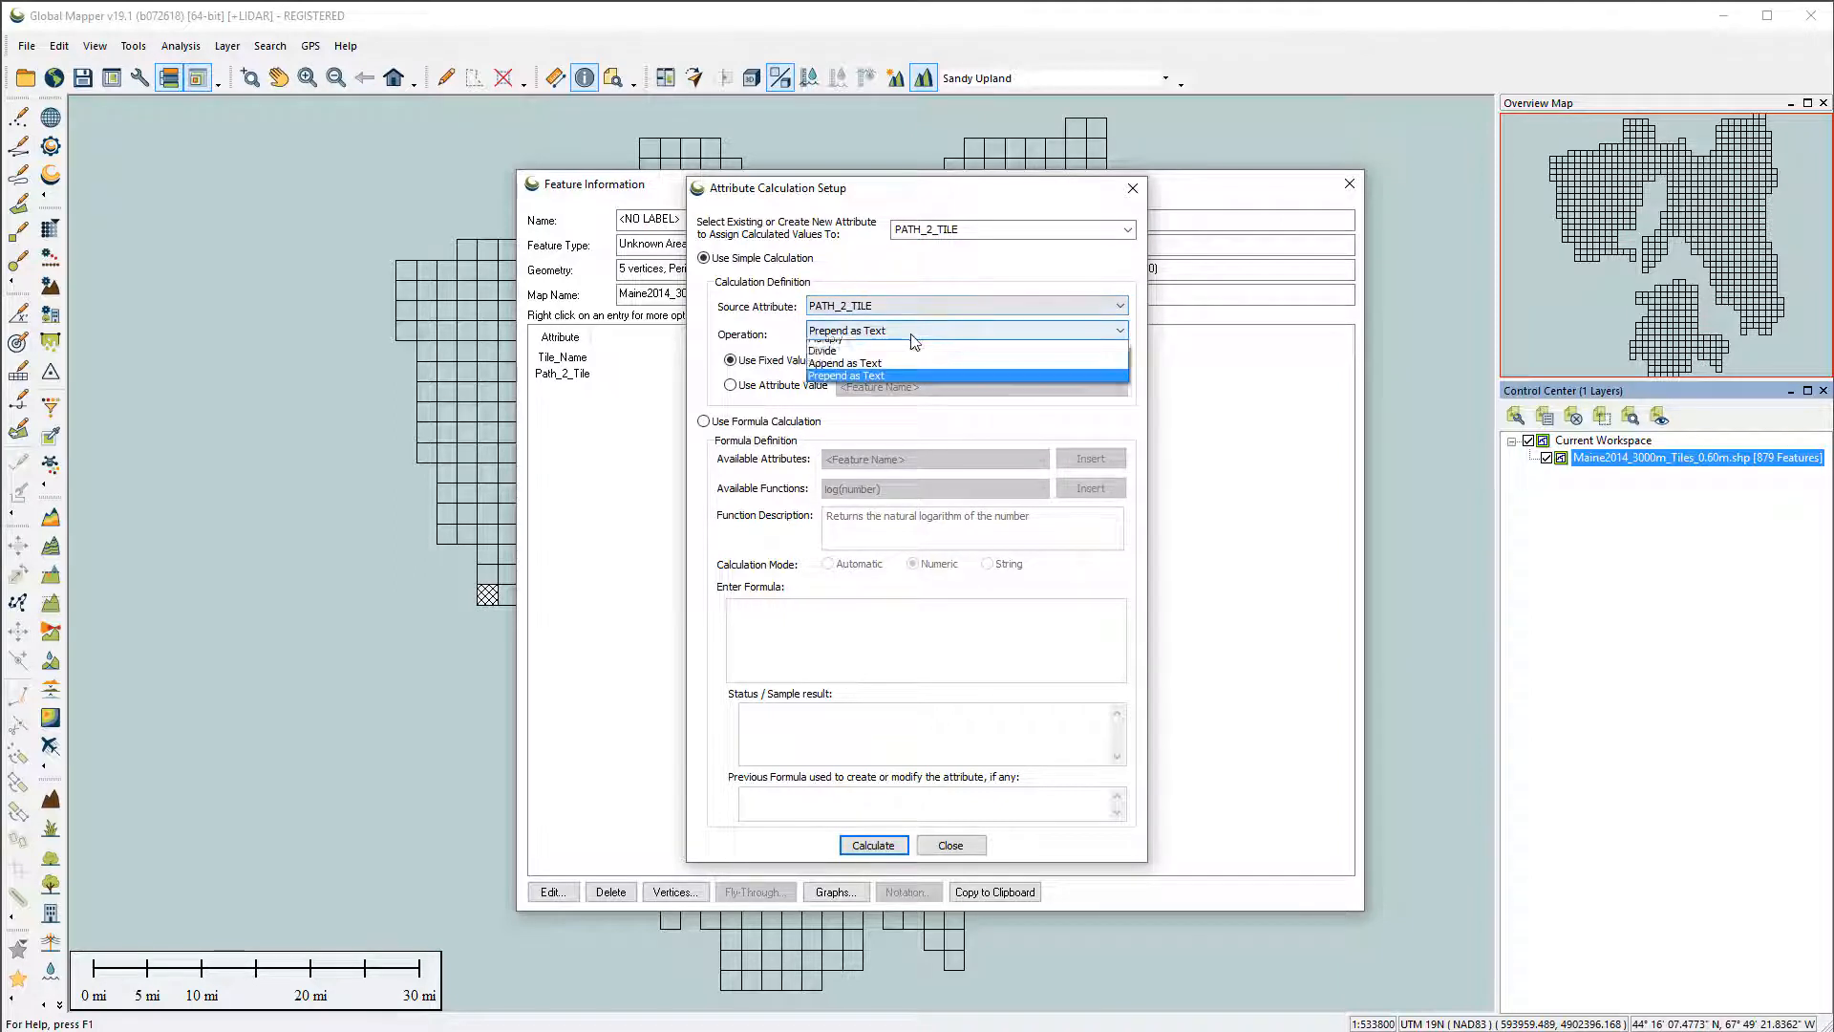
{"action": "left_click", "coordinate": [829, 411]}
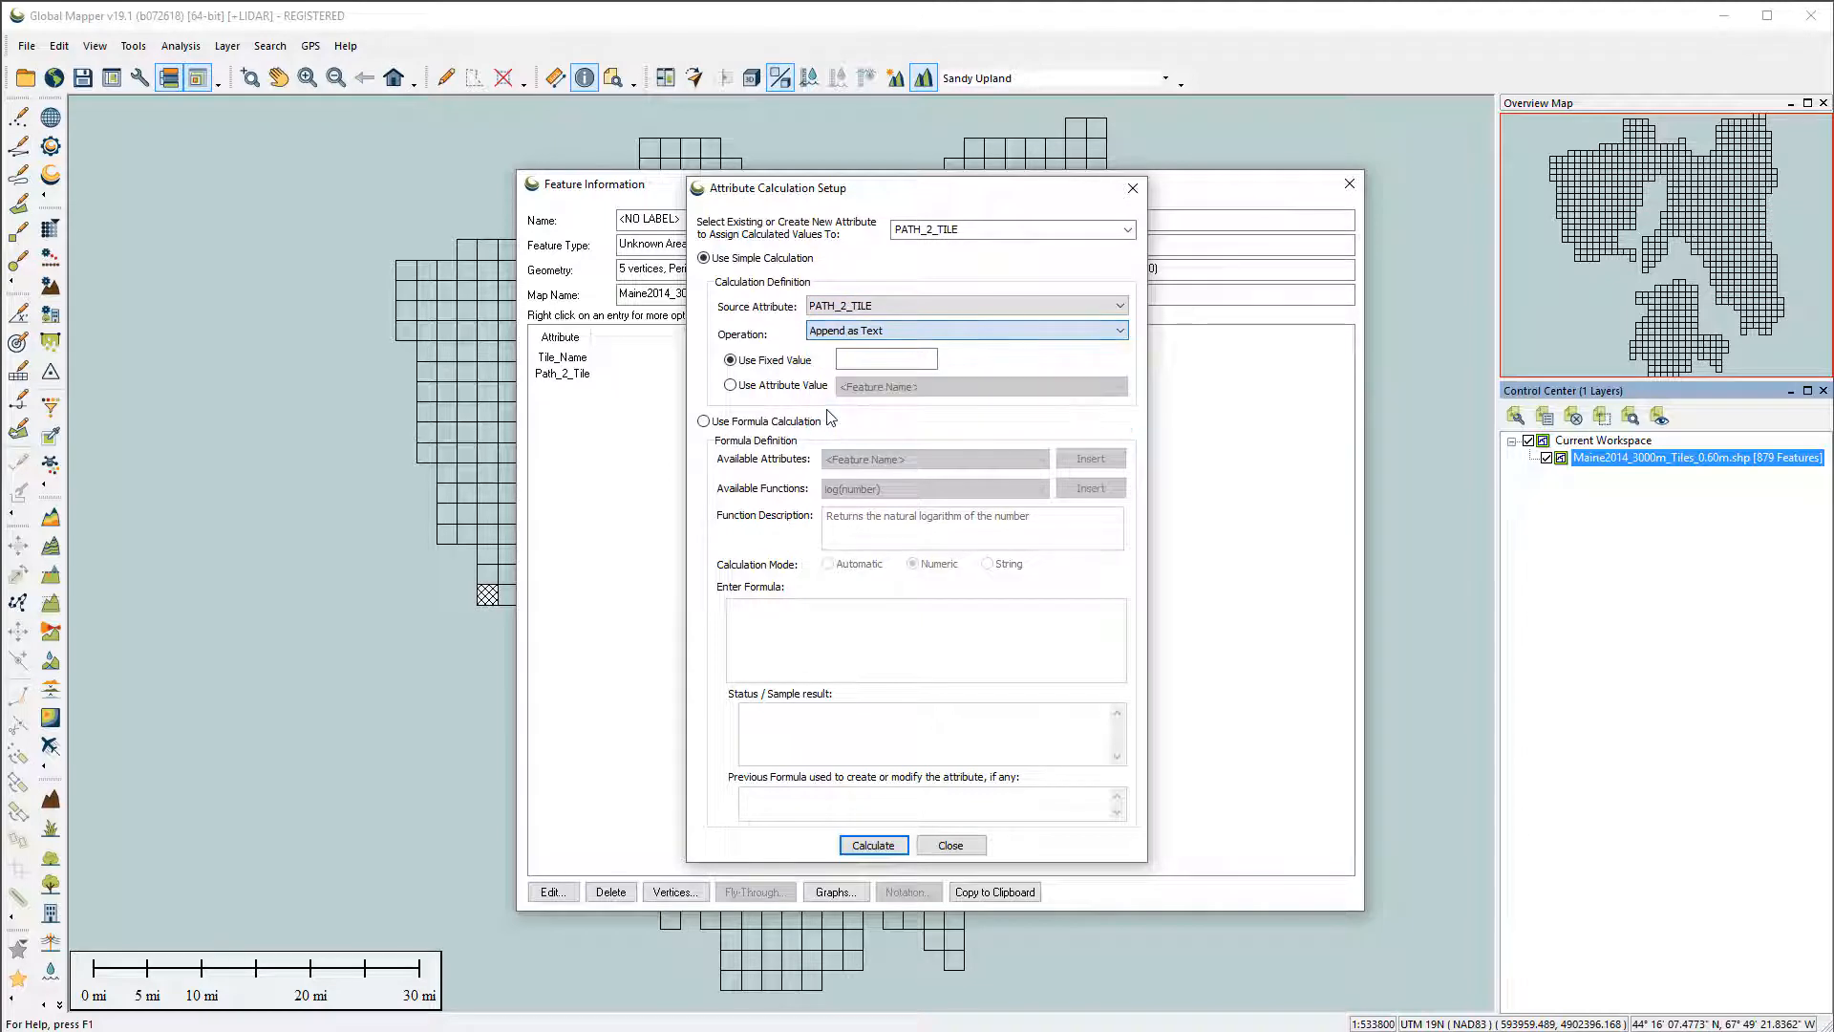
{"action": "left_click", "coordinate": [874, 360]}
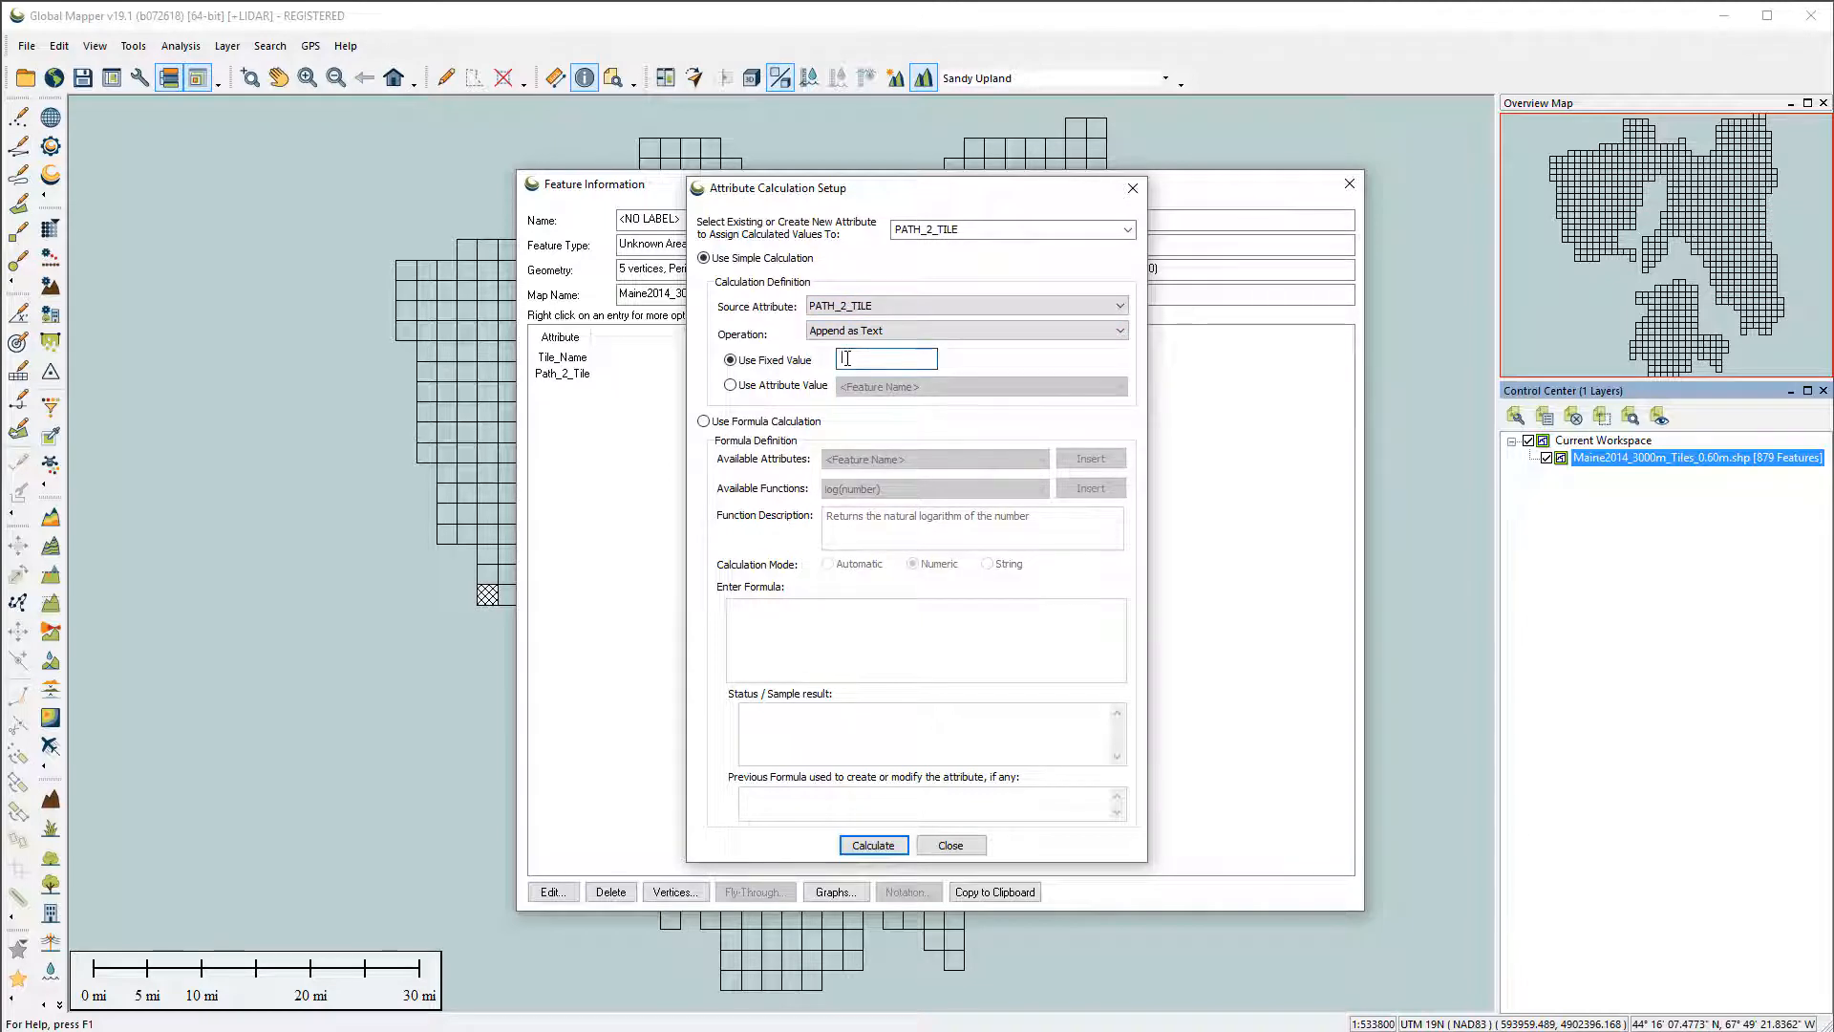
{"action": "type", "text": ".tif"}
{"action": "left_click", "coordinate": [893, 847]}
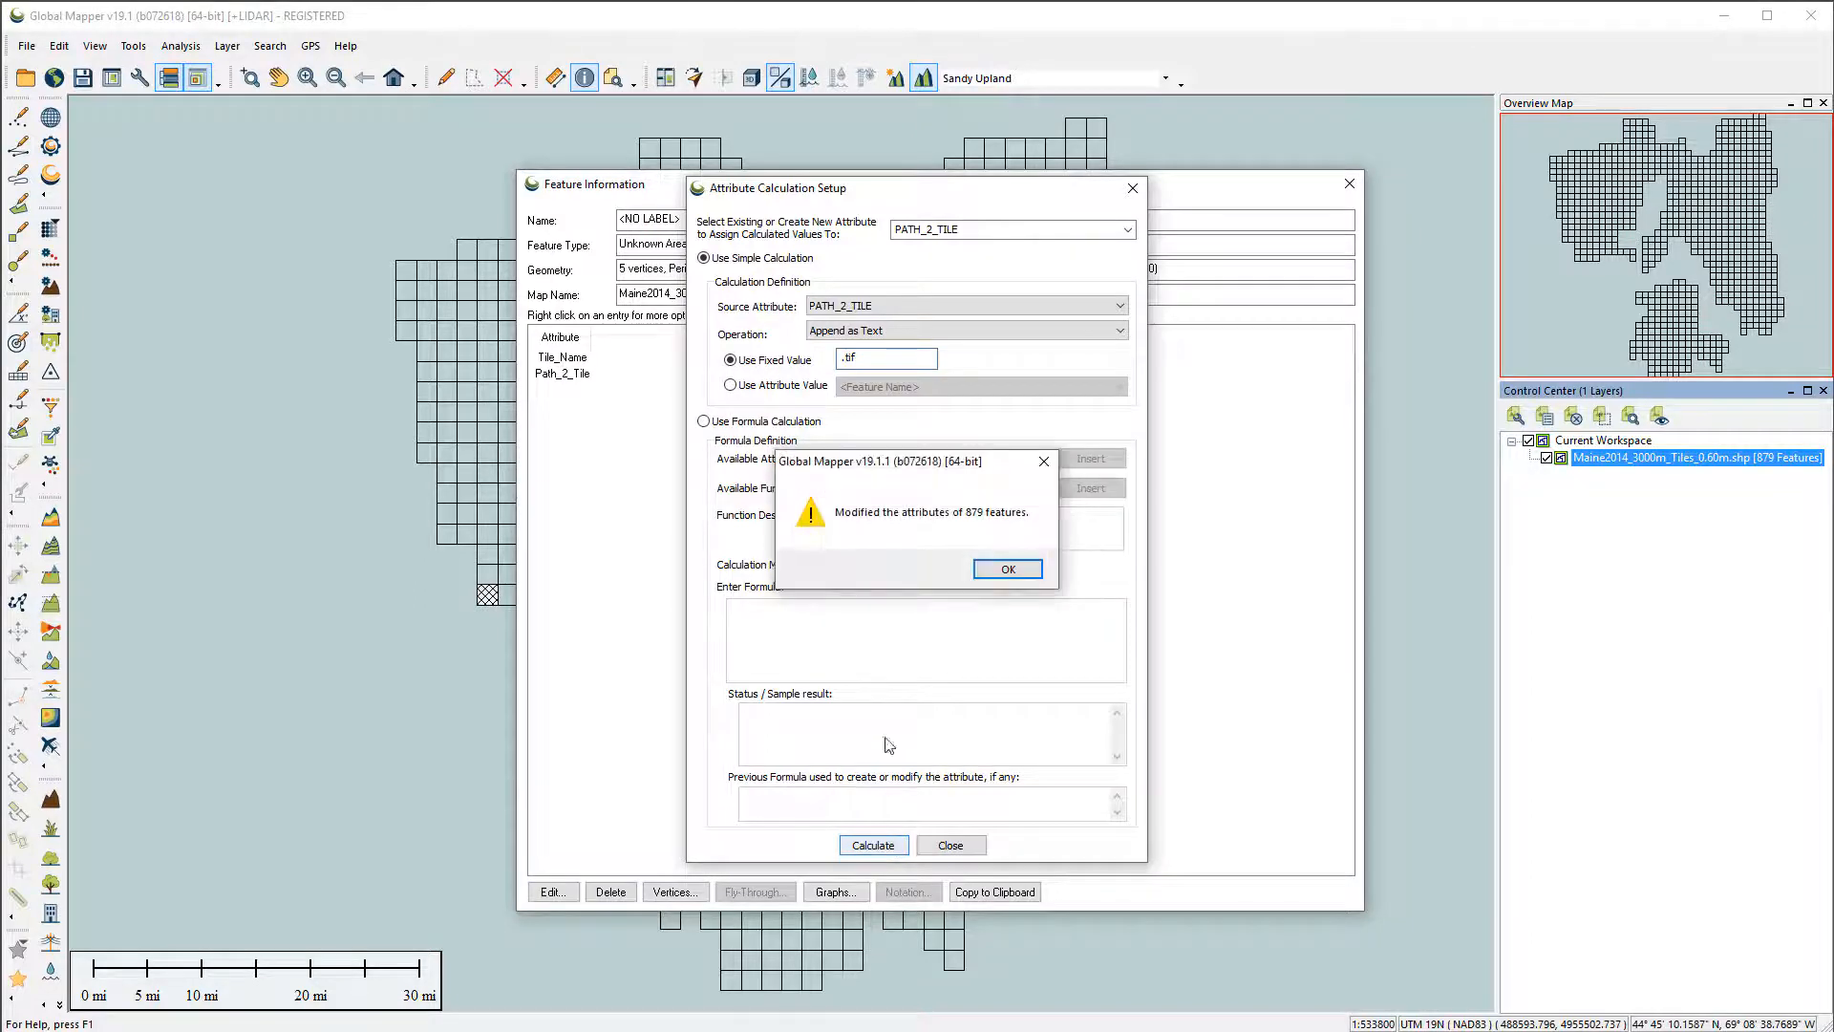
{"action": "left_click", "coordinate": [999, 570]}
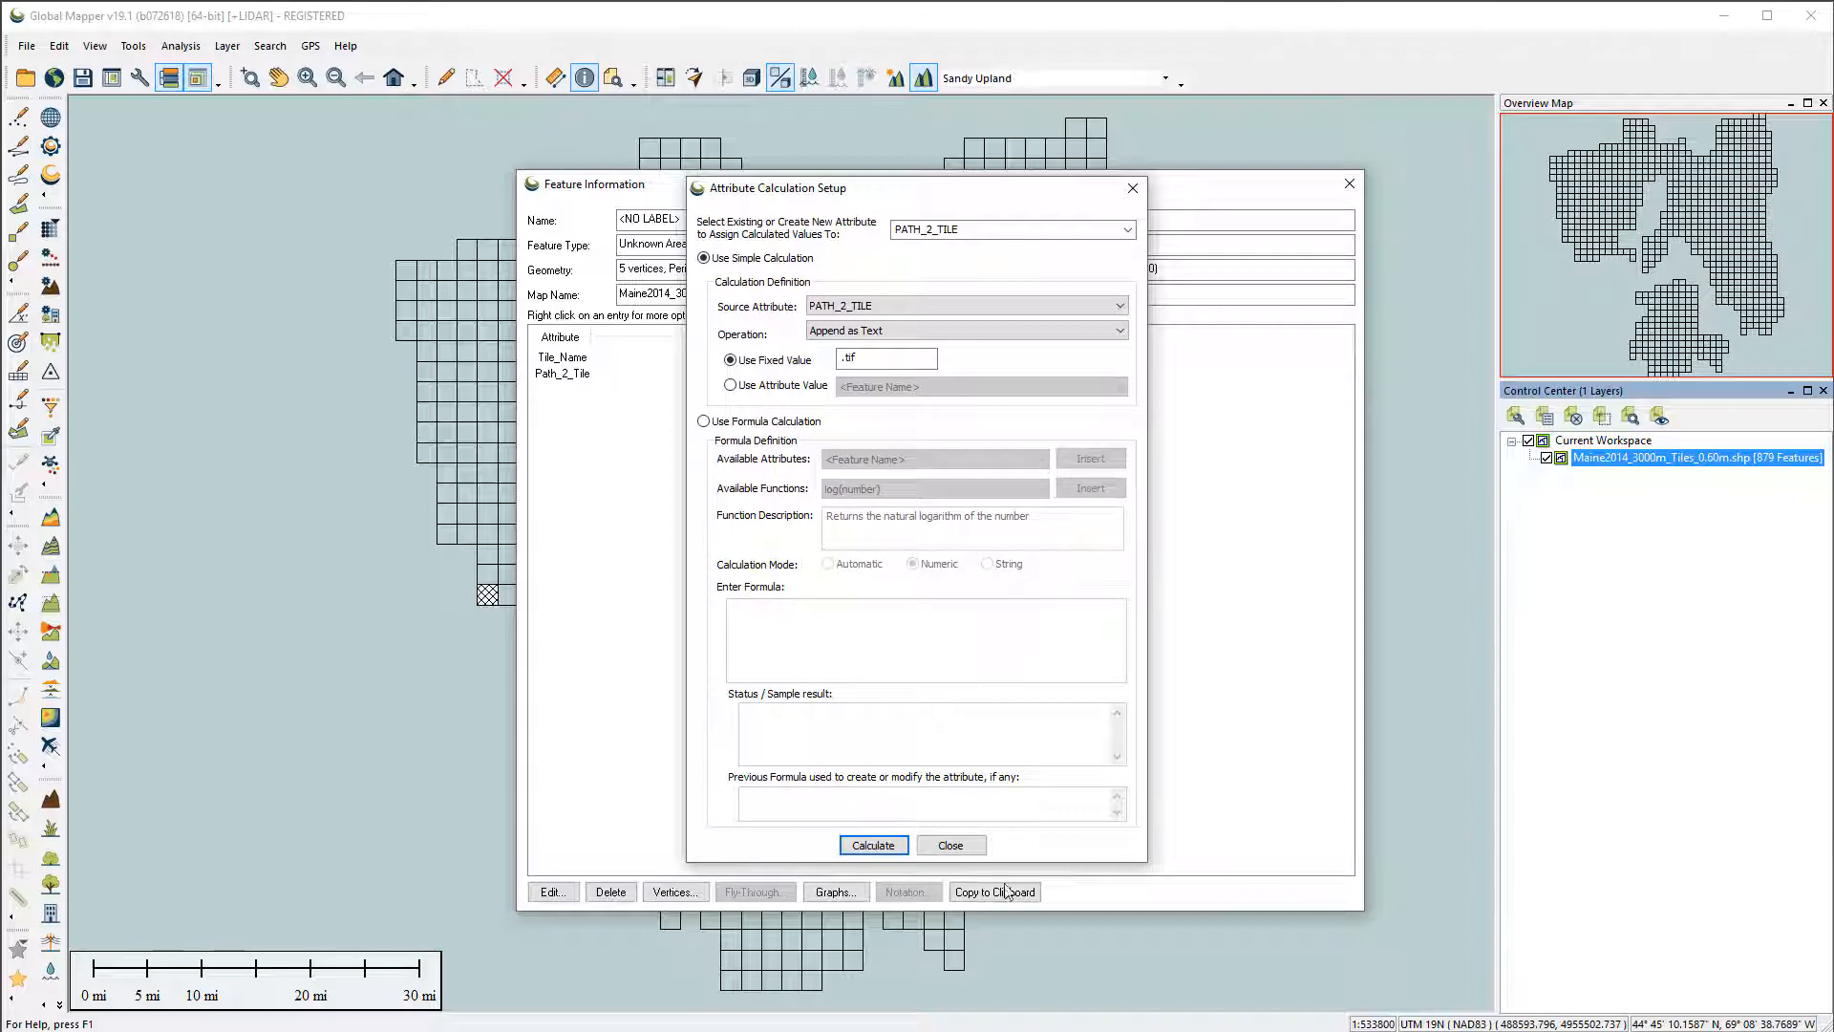
{"action": "left_click", "coordinate": [949, 846]}
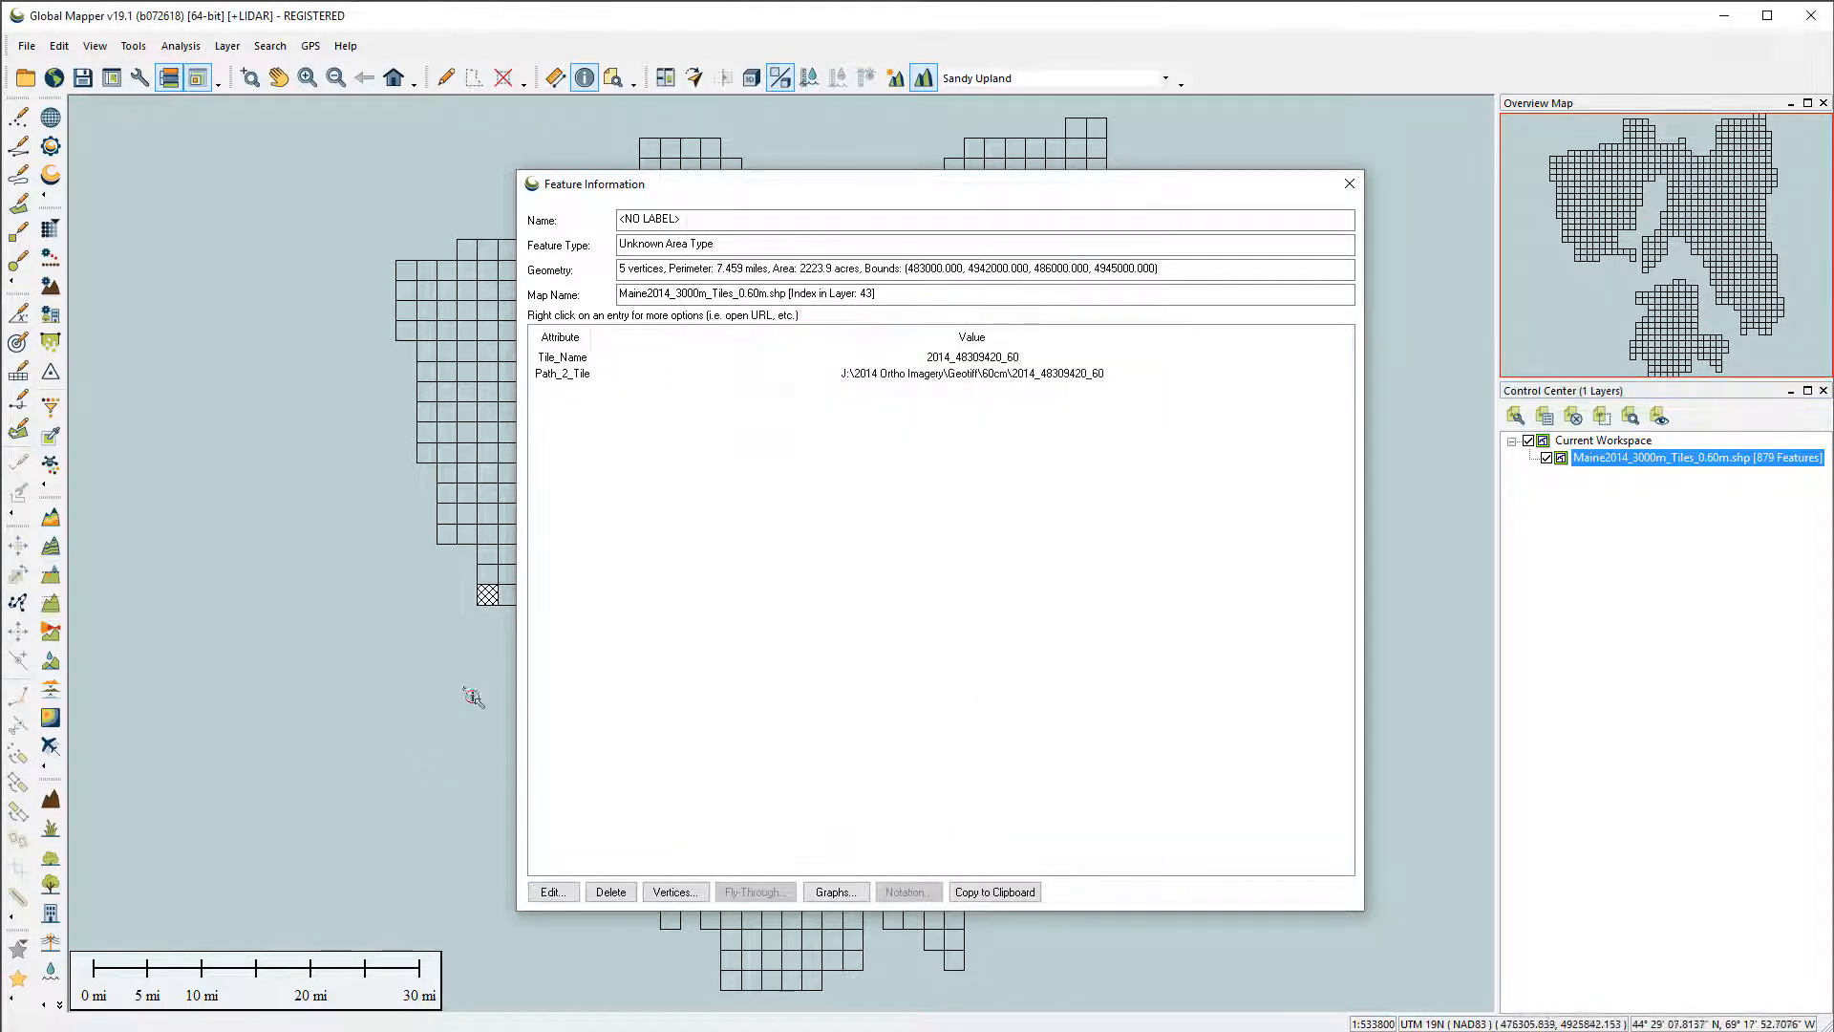
- Query the southwest tile again and open its Path_2_Tile value as a file in Windows
{"action": "left_click", "coordinate": [487, 595]}
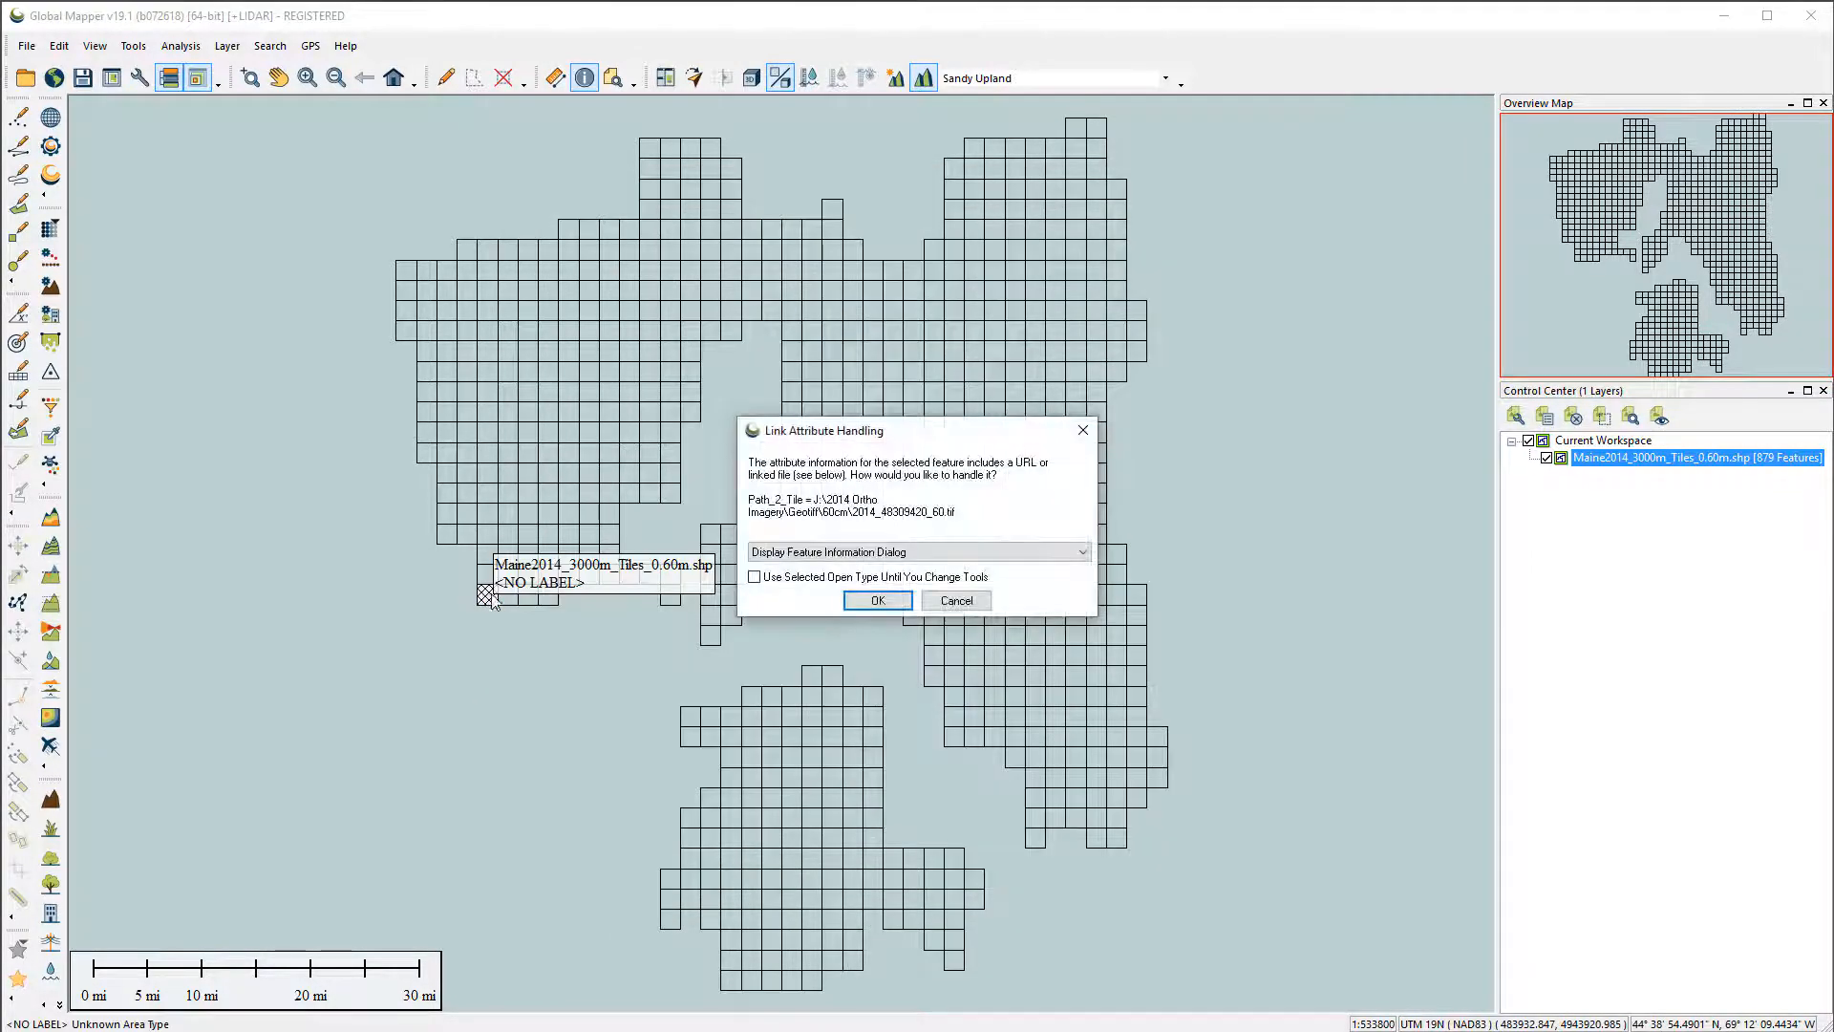
{"action": "left_click_drag", "start_coordinate": [944, 435], "coordinate": [907, 452]}
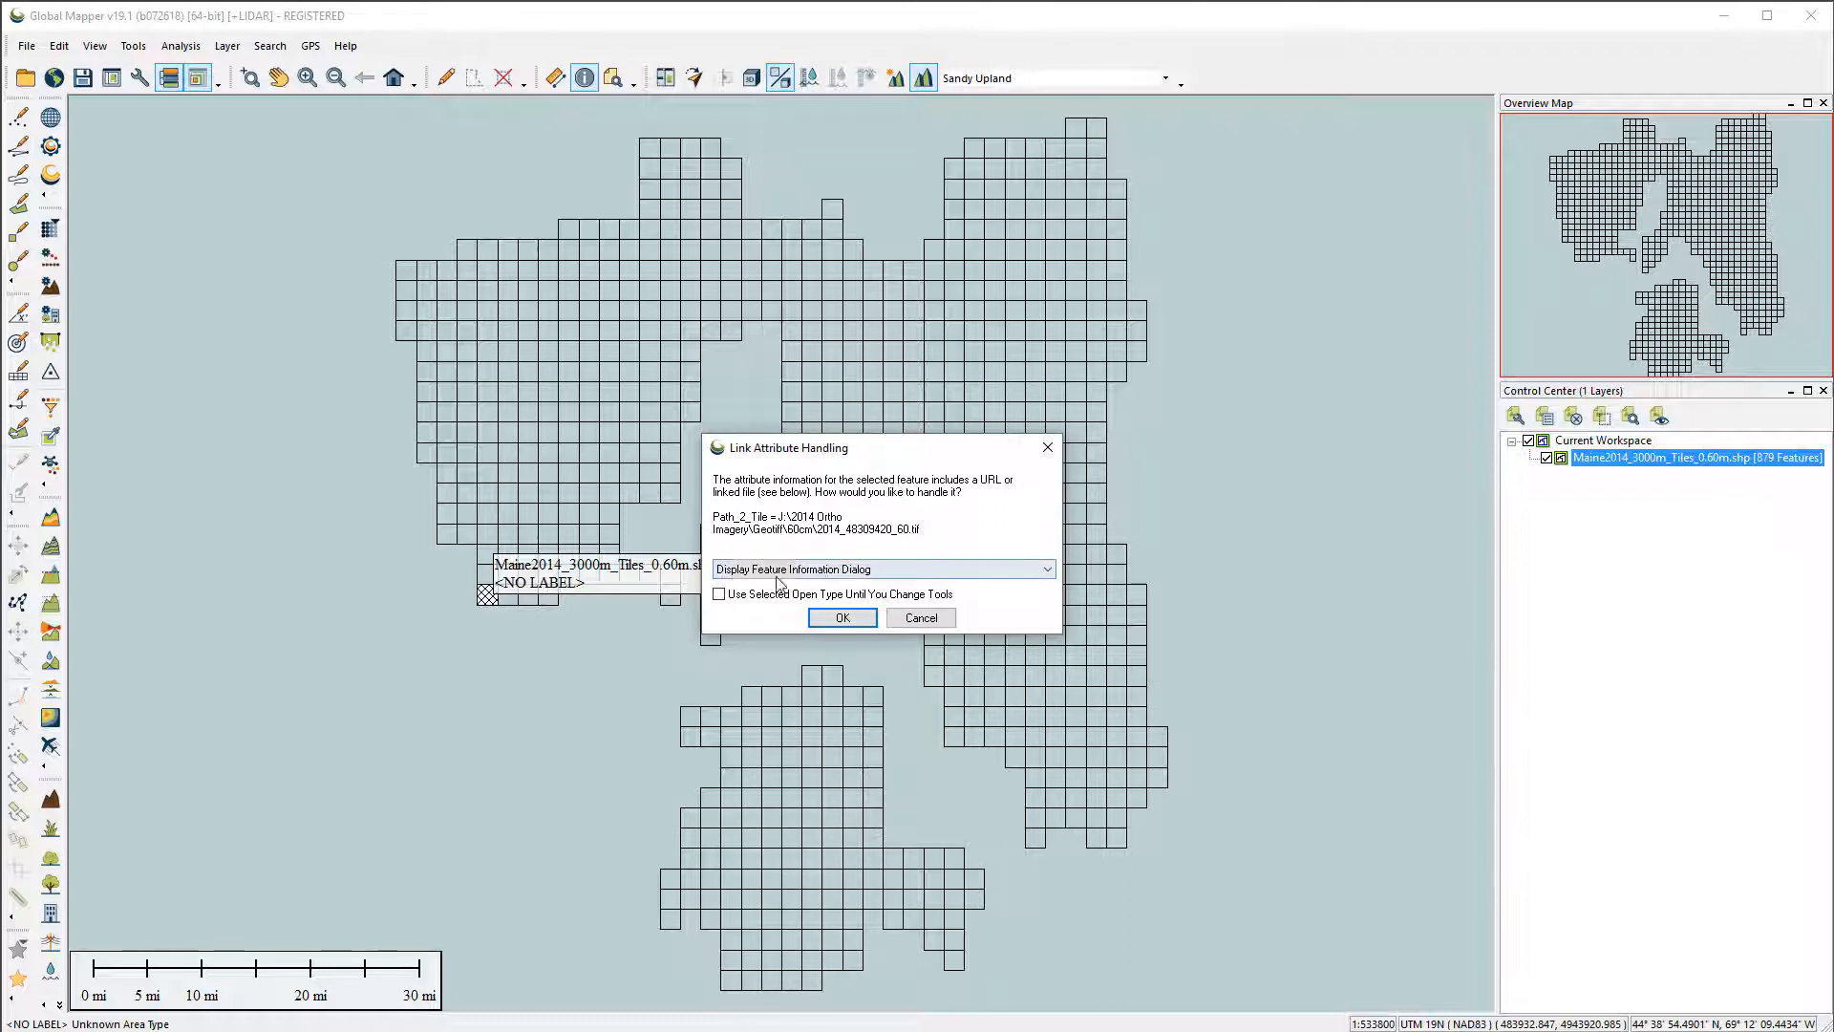
{"action": "left_click", "coordinate": [873, 572]}
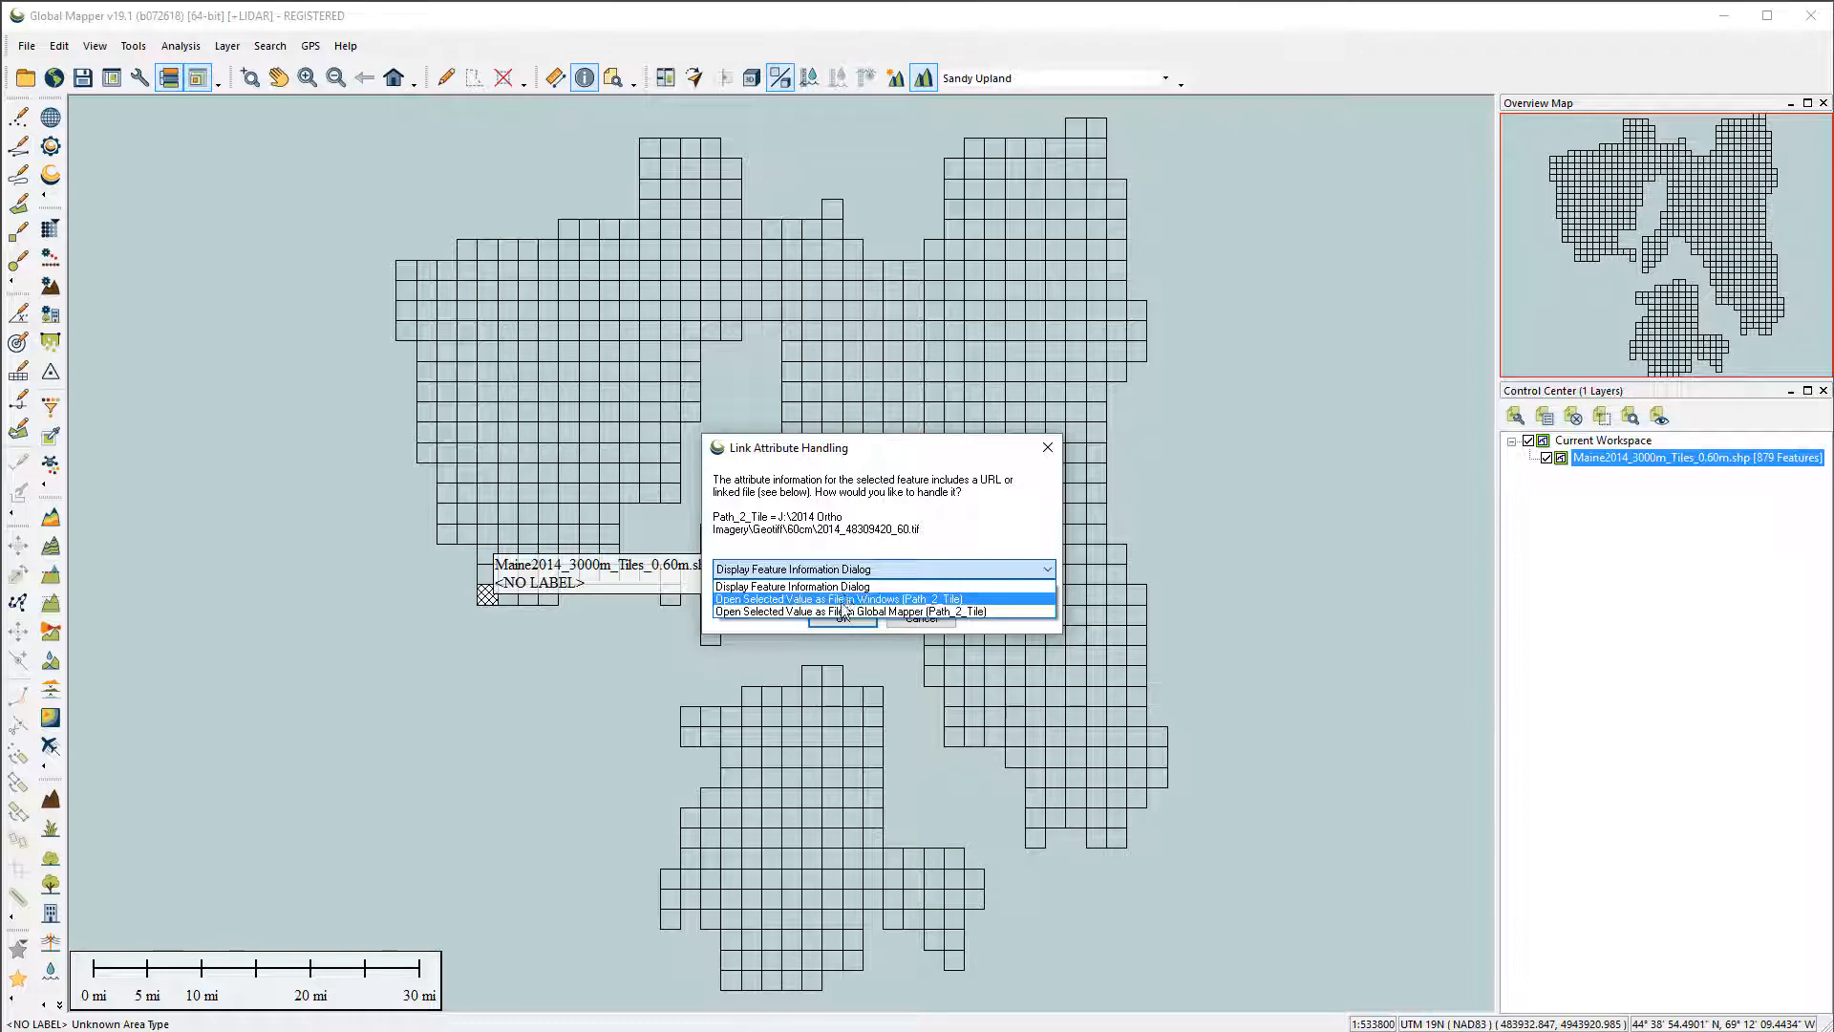
{"action": "left_click", "coordinate": [846, 599]}
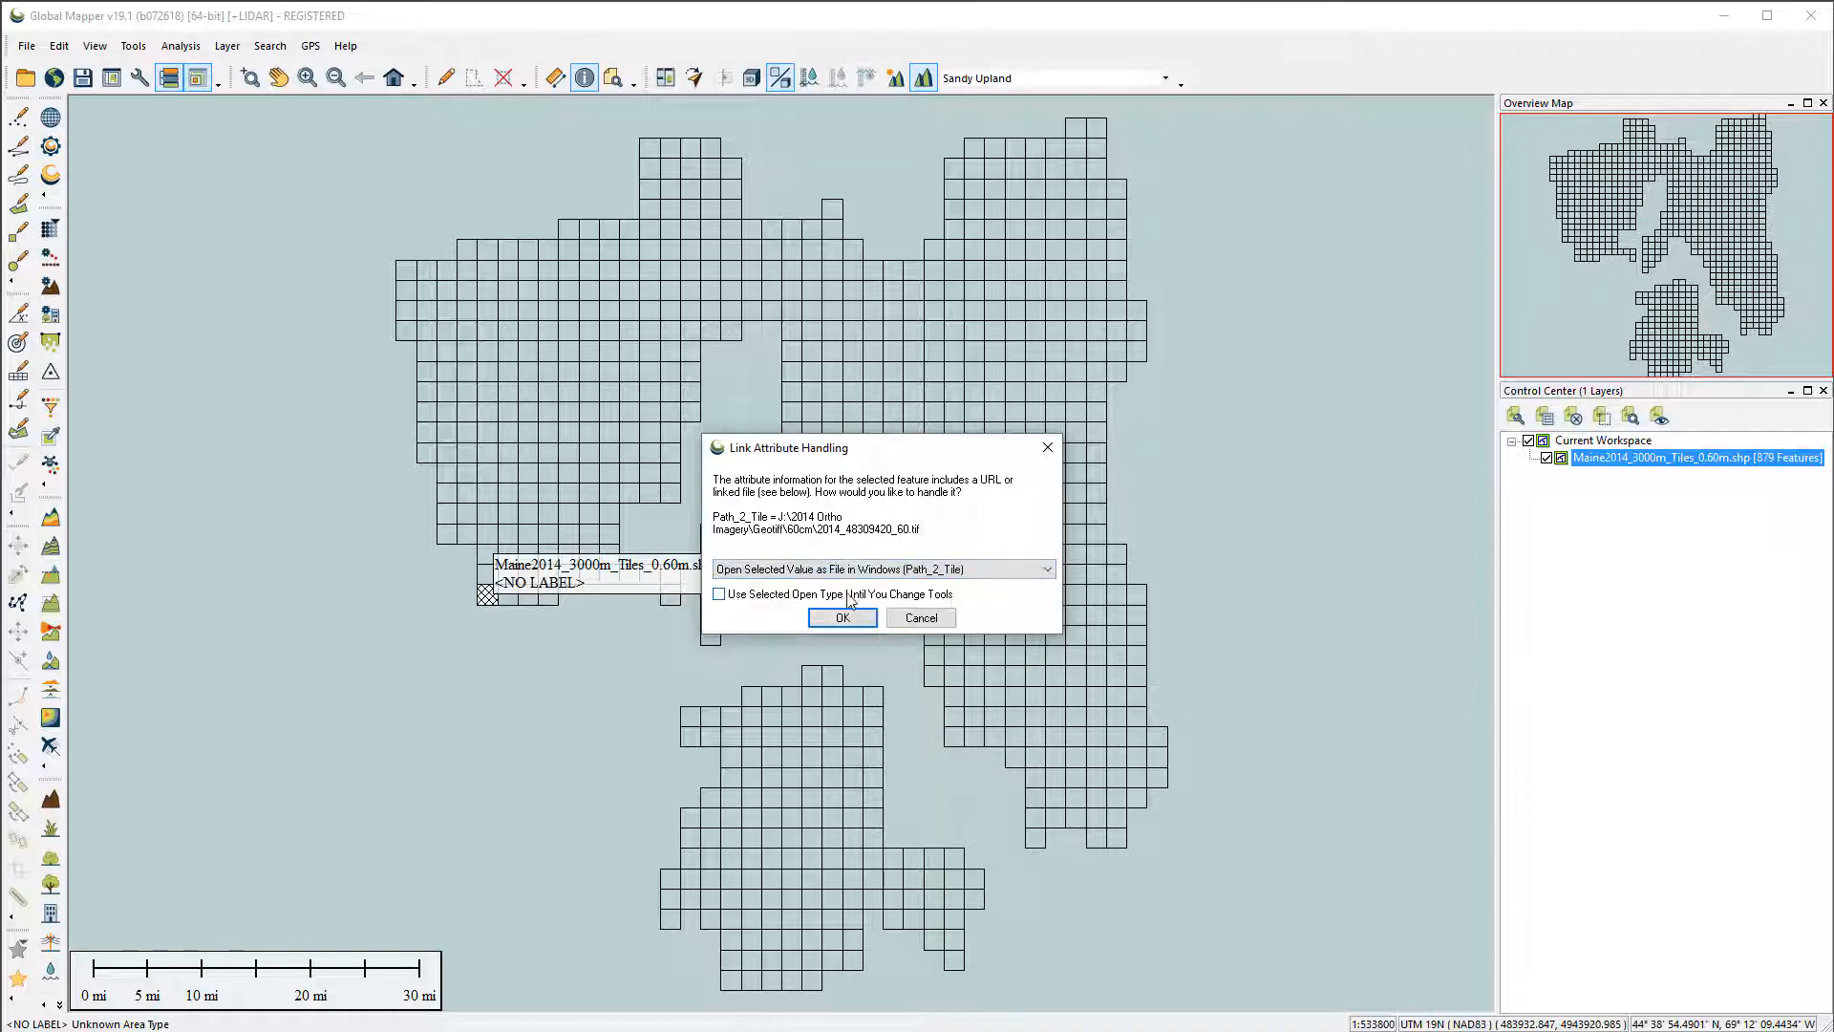
{"action": "left_click", "coordinate": [860, 618]}
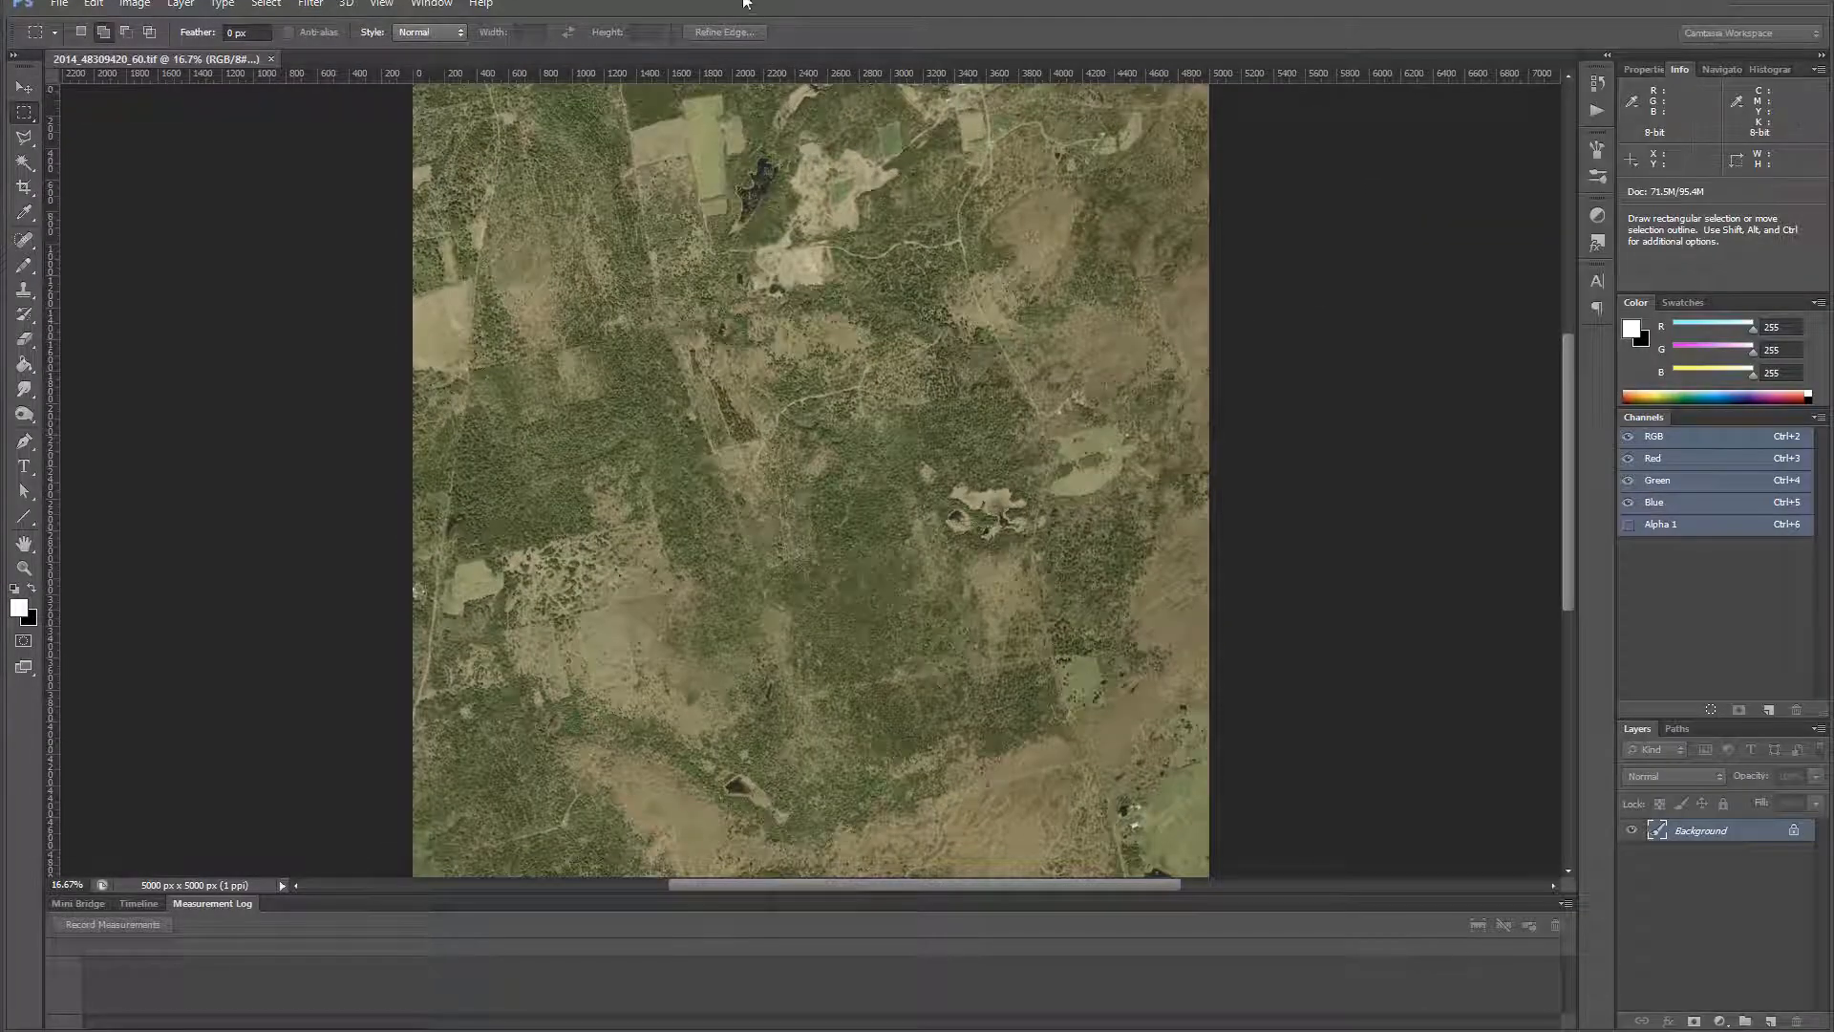
- View the opened tile image in Photoshop and close Photoshop to return to Global Mapper
{"action": "left_click_drag", "start_coordinate": [735, 2], "coordinate": [734, 17]}
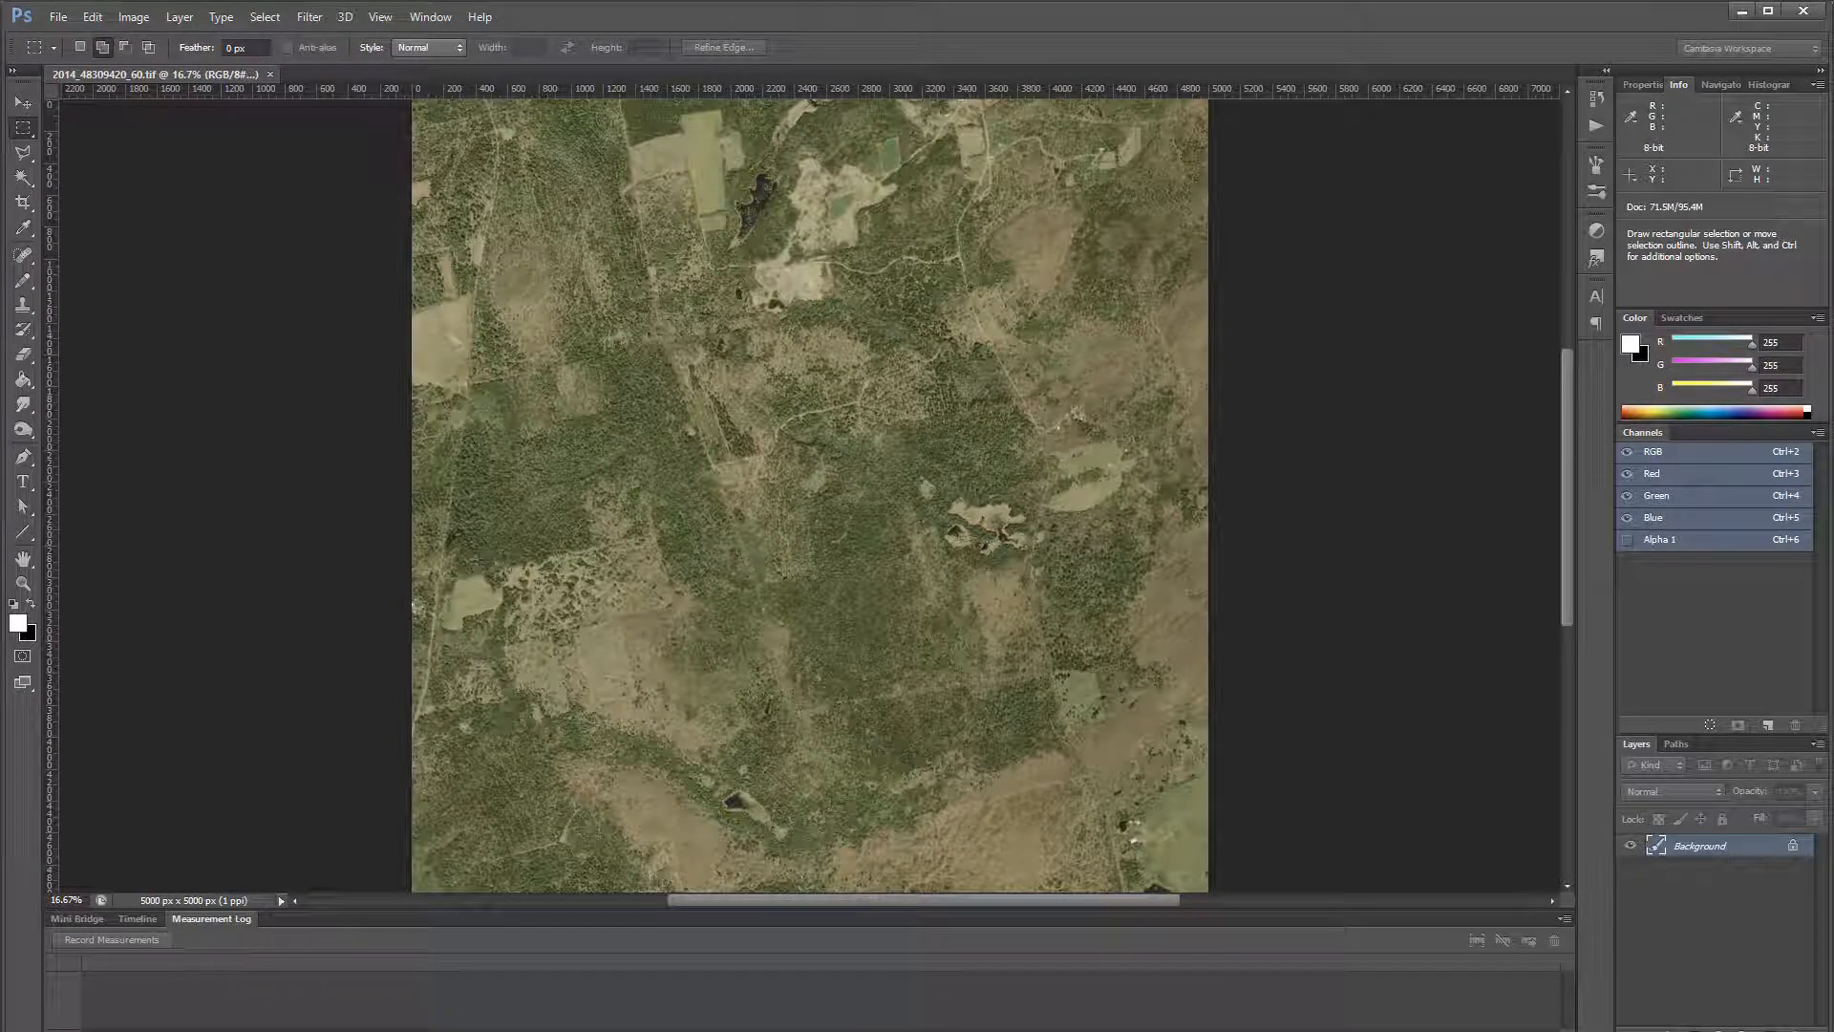
{"action": "mouse_move", "coordinate": [919, 1030]}
{"action": "left_mouse_down"}
{"action": "mouse_move", "coordinate": [921, 1008]}
{"action": "mouse_move", "coordinate": [923, 1030]}
{"action": "left_mouse_up"}
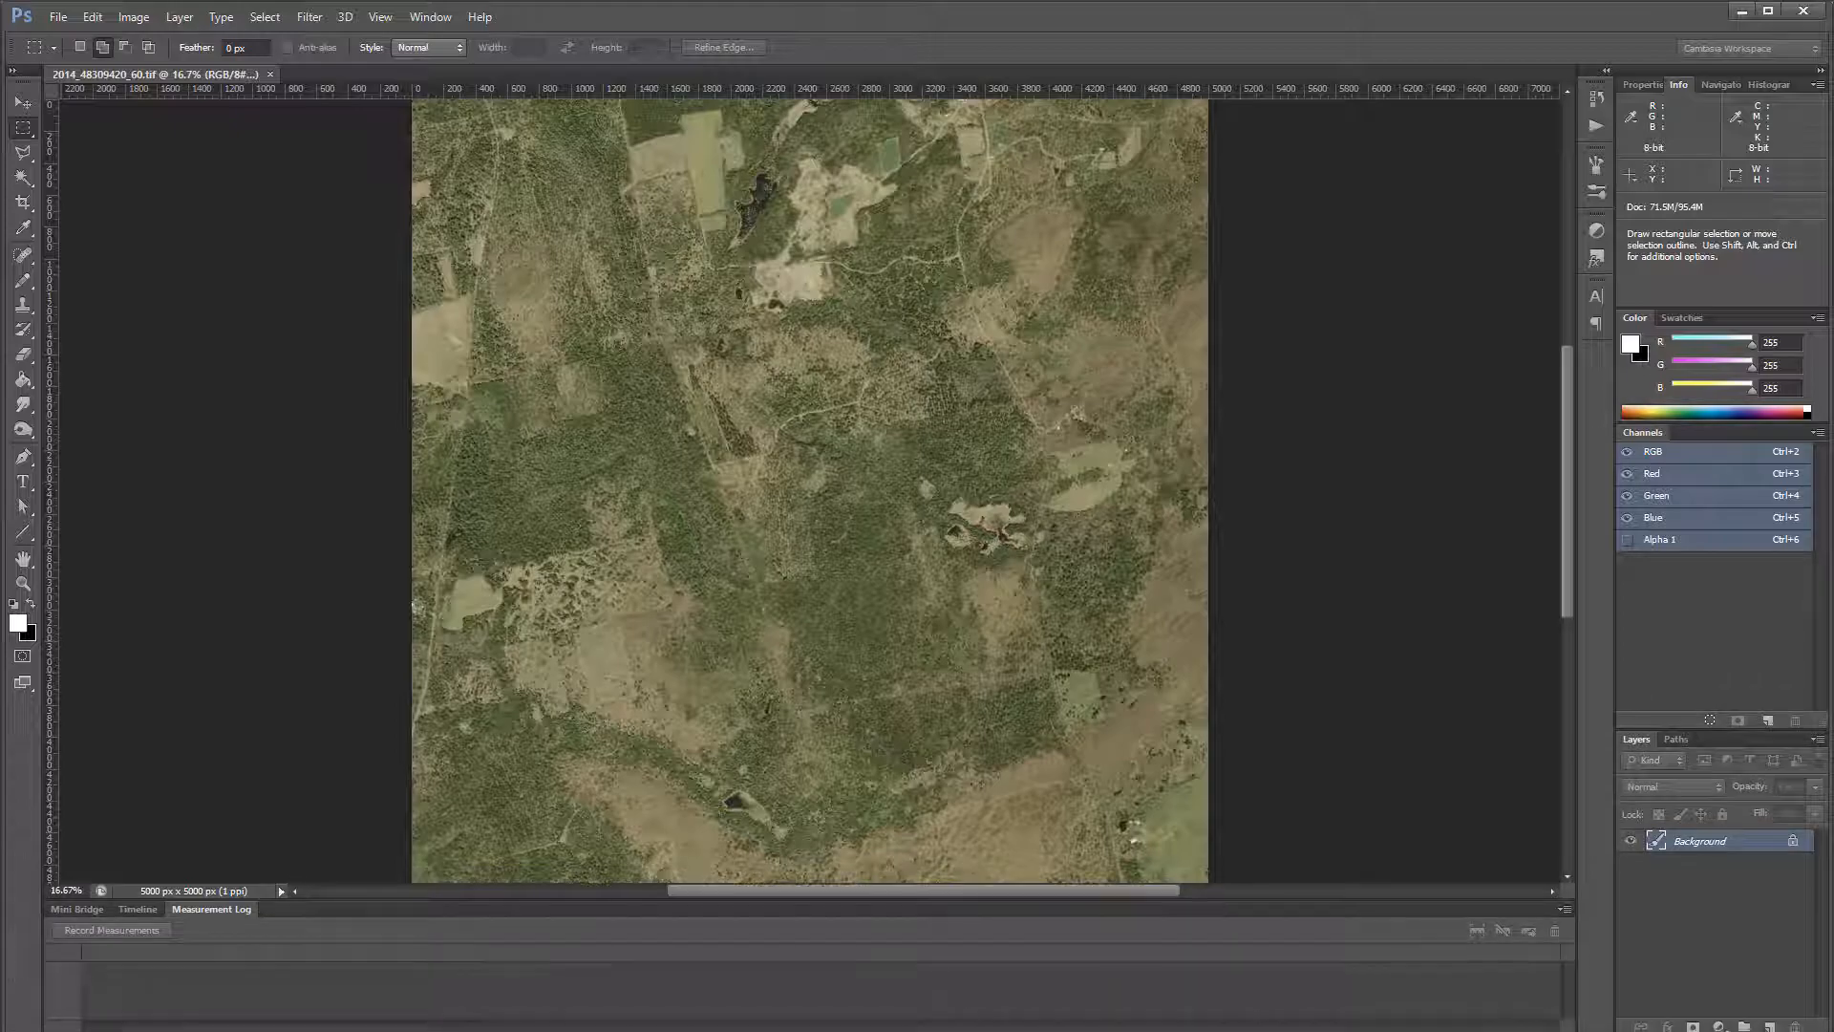
{"action": "left_click", "coordinate": [1804, 11]}
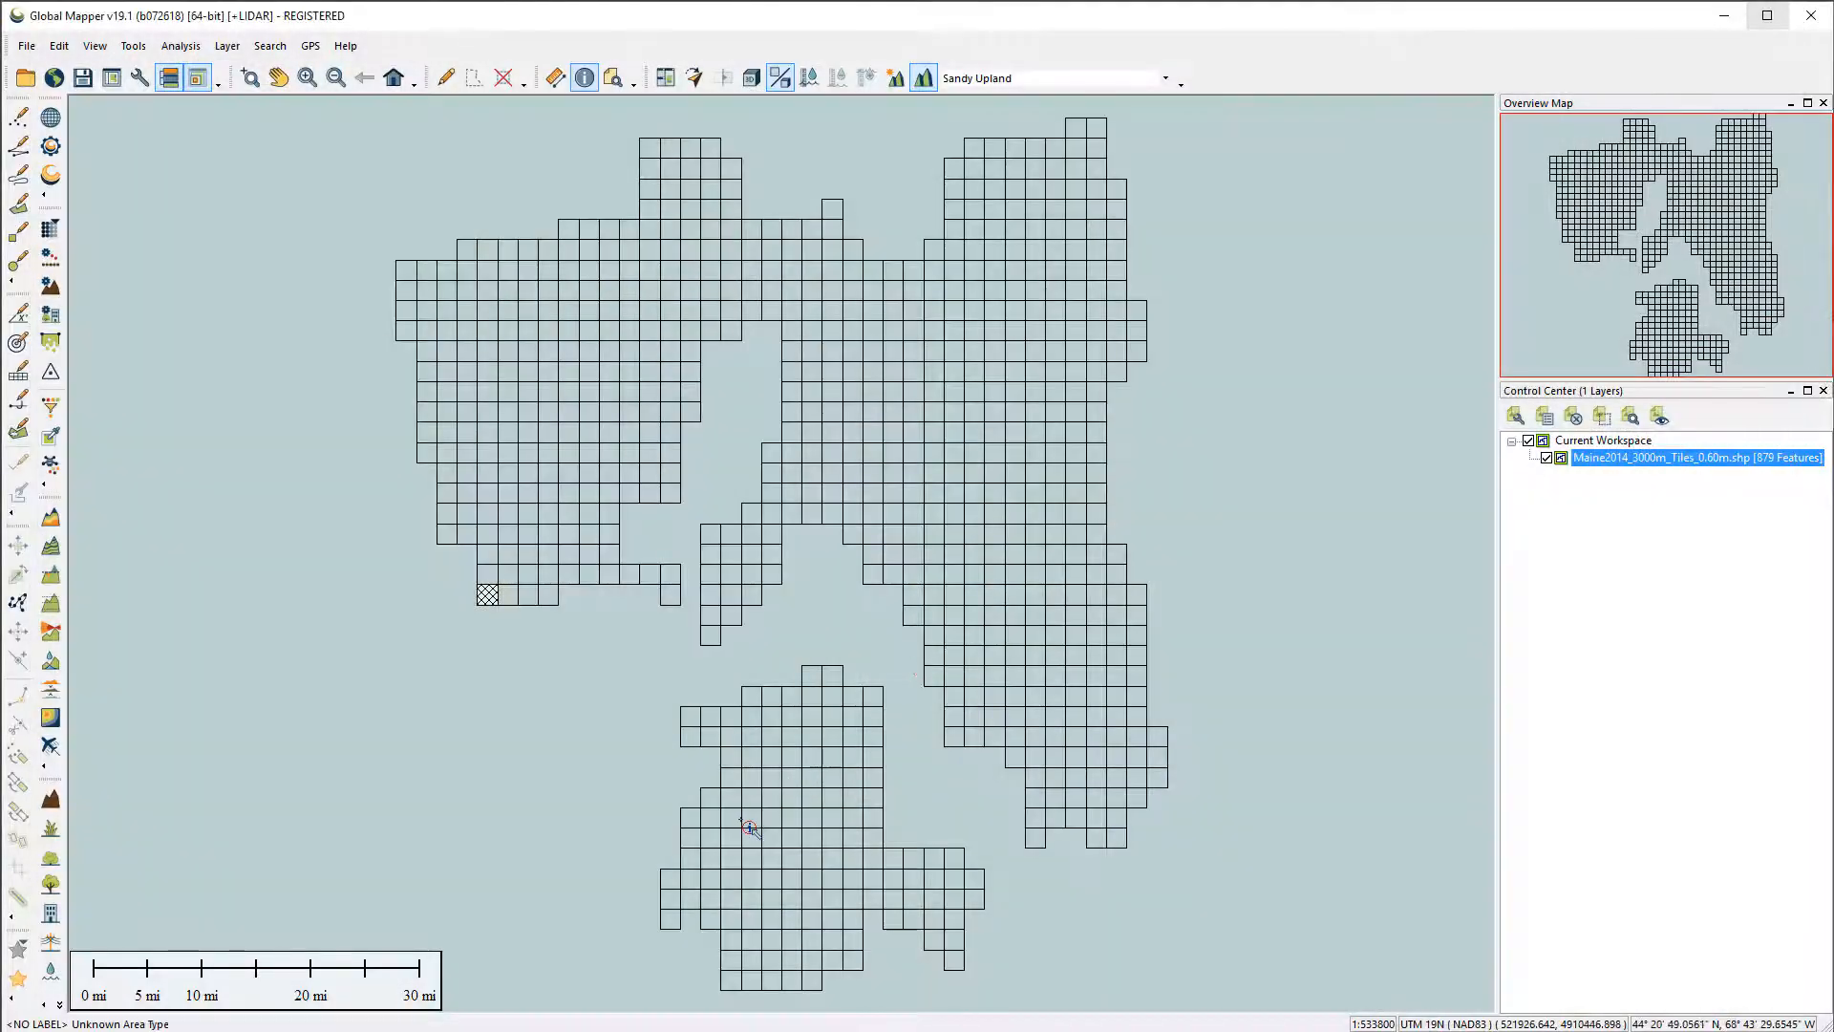
- Query the same southwest tile and open its Path_2_Tile file in Global Mapper, treating the fourth band as extra imagery data
{"action": "left_click", "coordinate": [493, 604]}
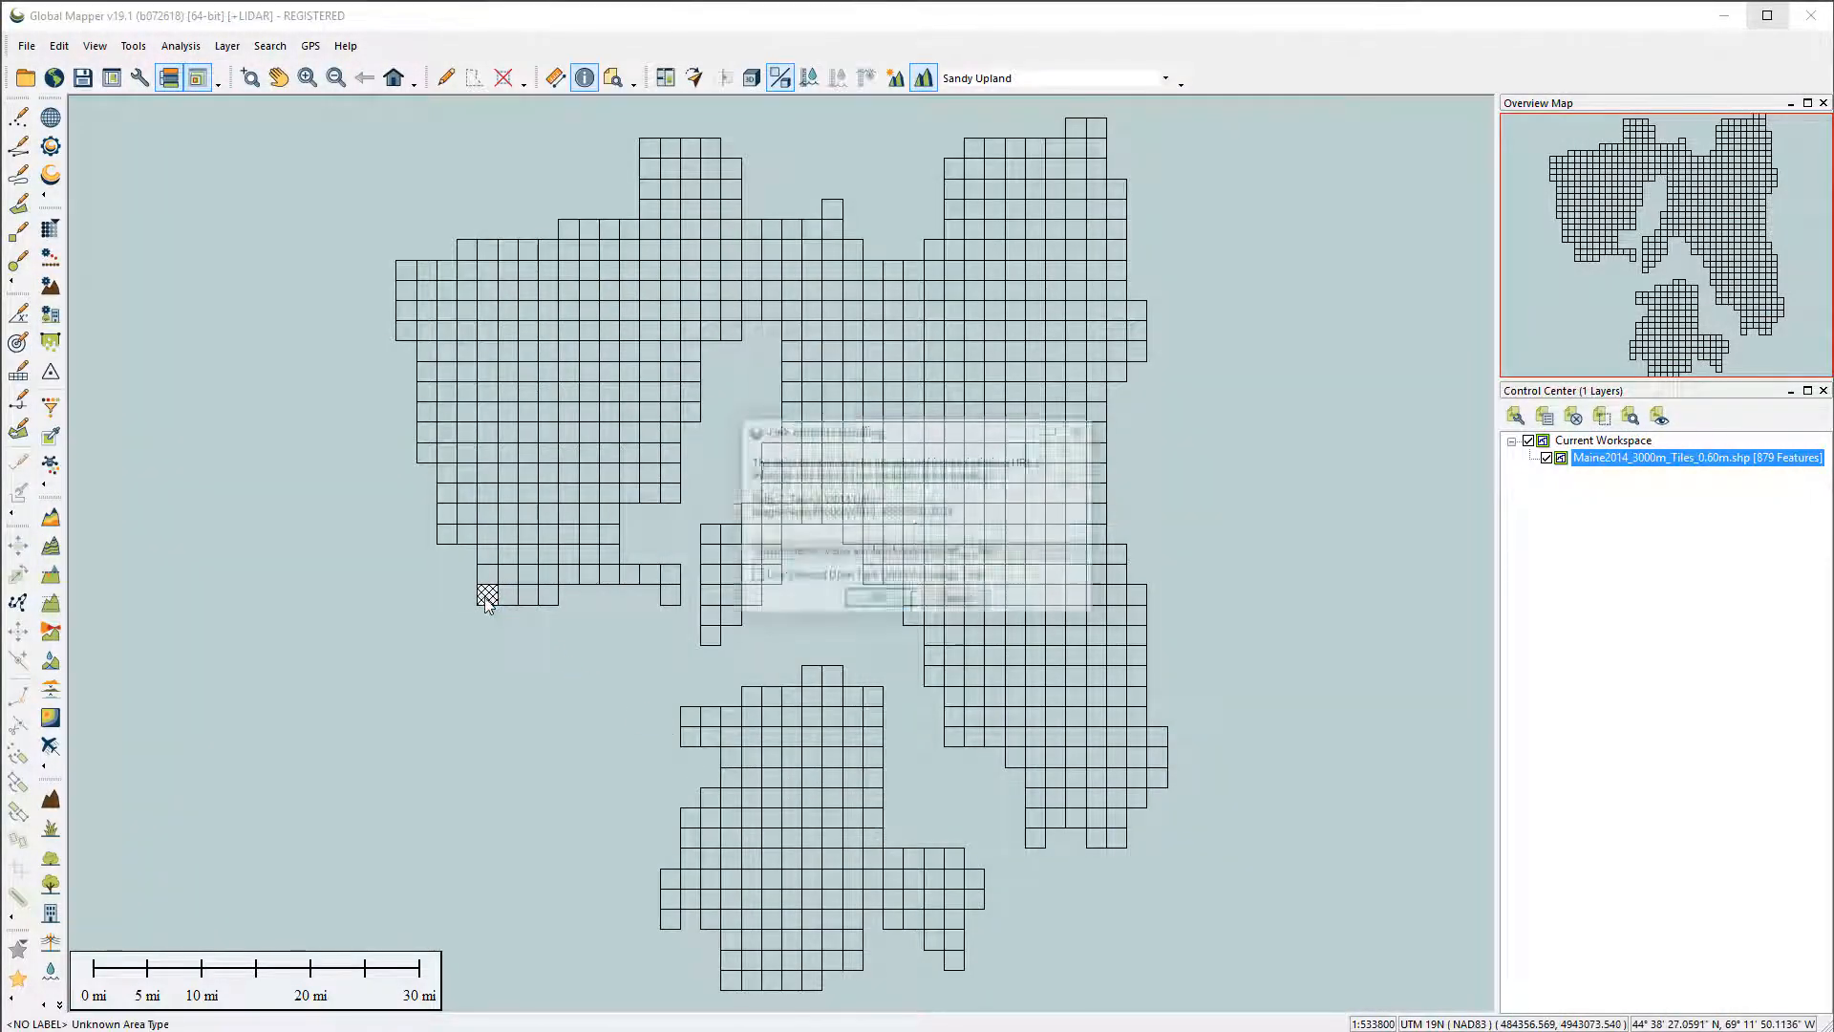
{"action": "scroll", "coordinate": [796, 552], "scroll_direction": "down", "scroll_amount": 1}
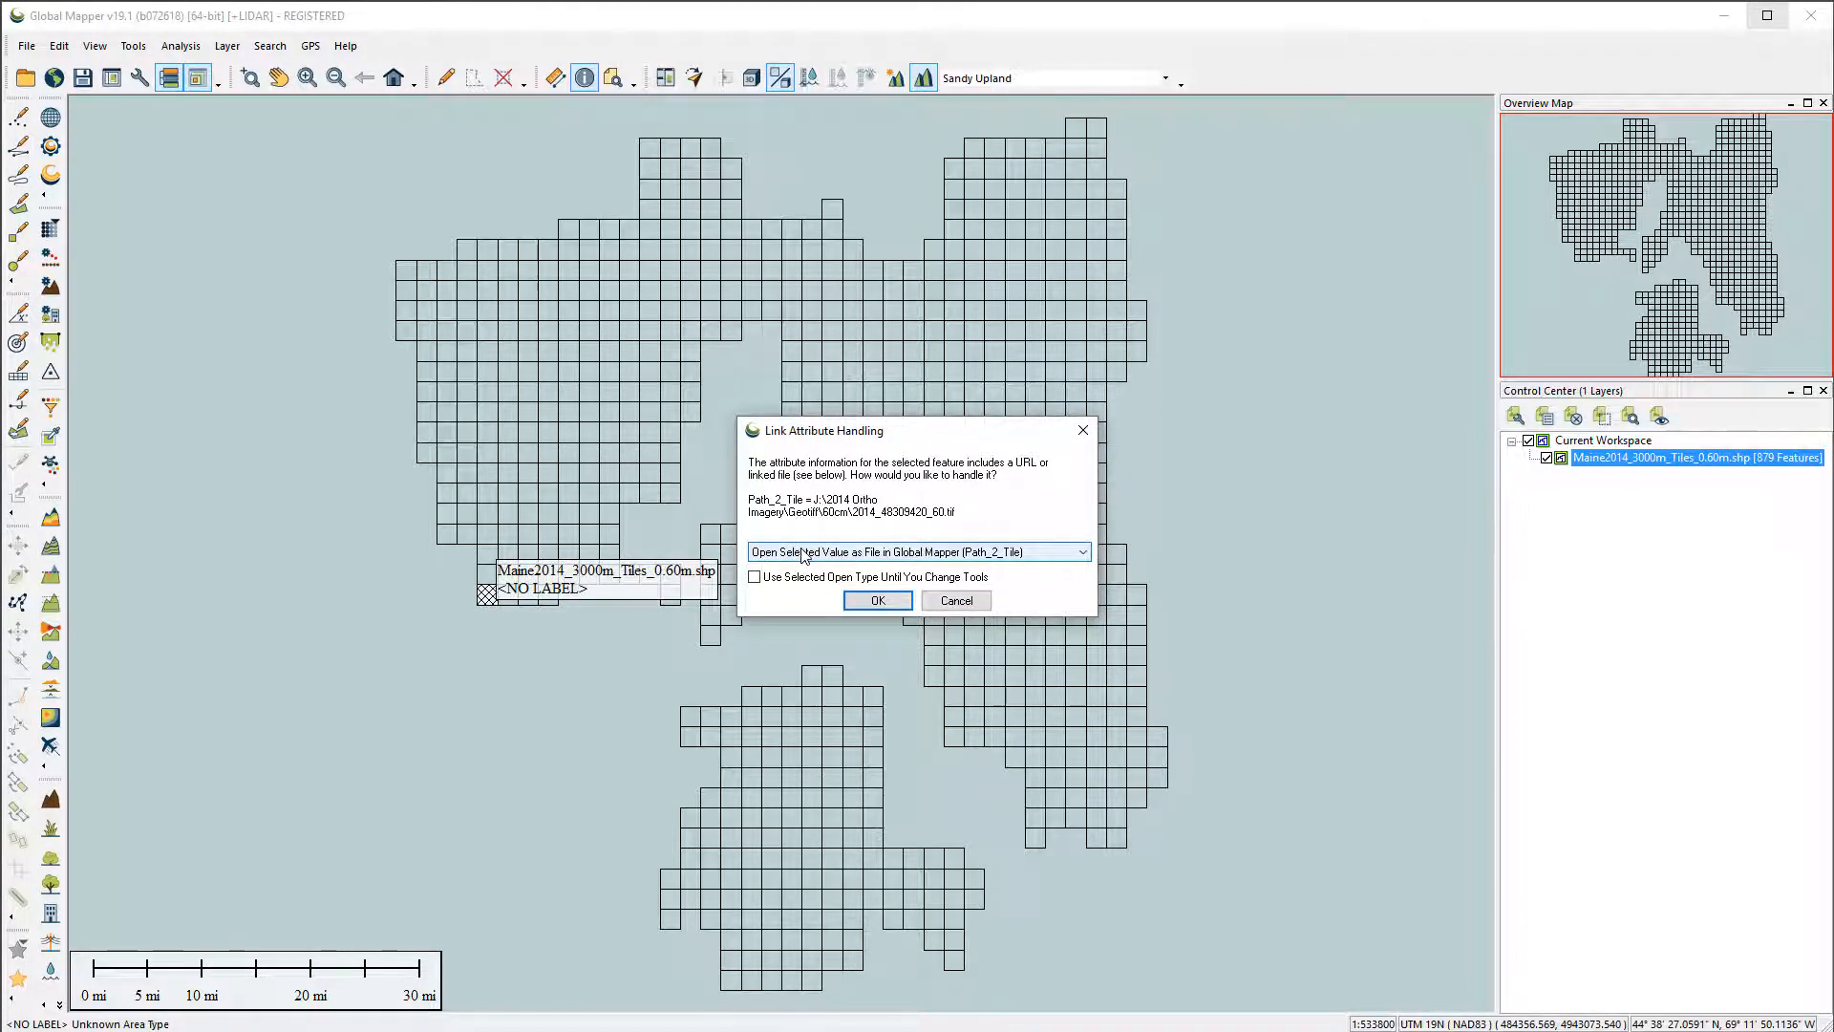
{"action": "scroll", "coordinate": [798, 557], "scroll_direction": "up", "scroll_amount": 2}
{"action": "scroll", "coordinate": [800, 557], "scroll_direction": "down", "scroll_amount": 2}
{"action": "left_click", "coordinate": [804, 554]}
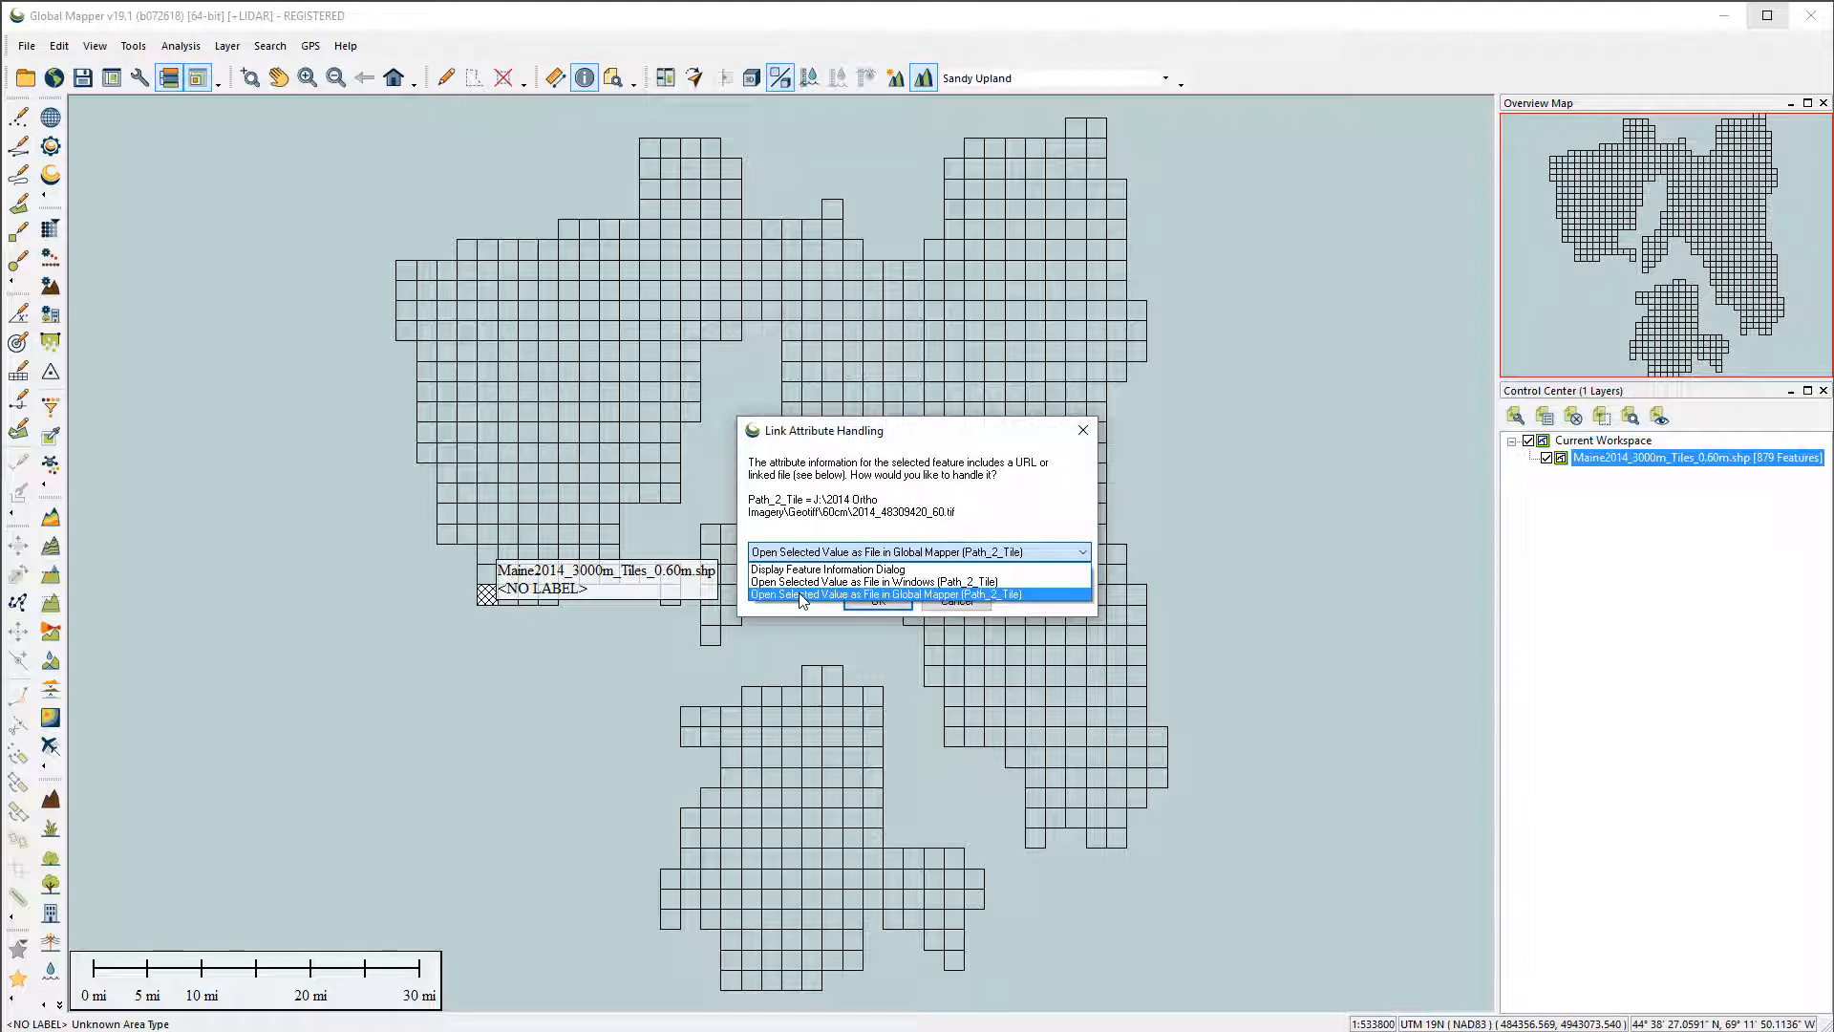
{"action": "left_click", "coordinate": [801, 595]}
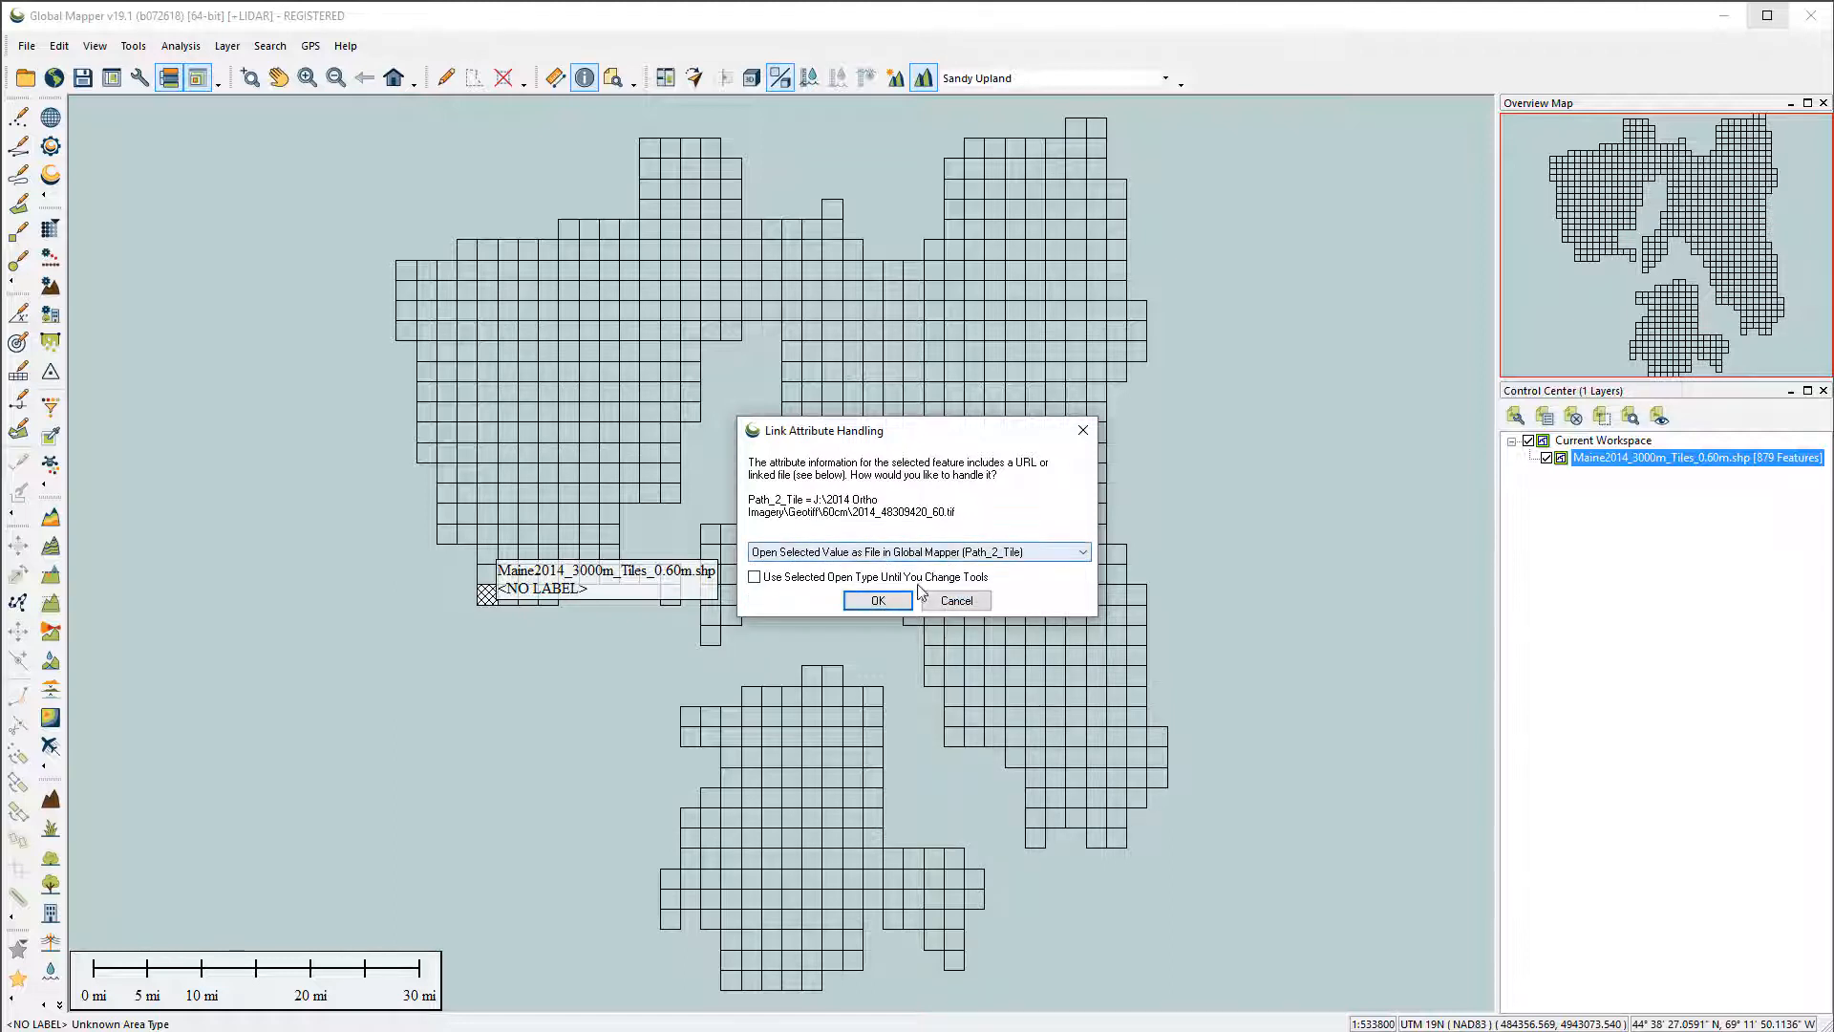
{"action": "left_click", "coordinate": [888, 600]}
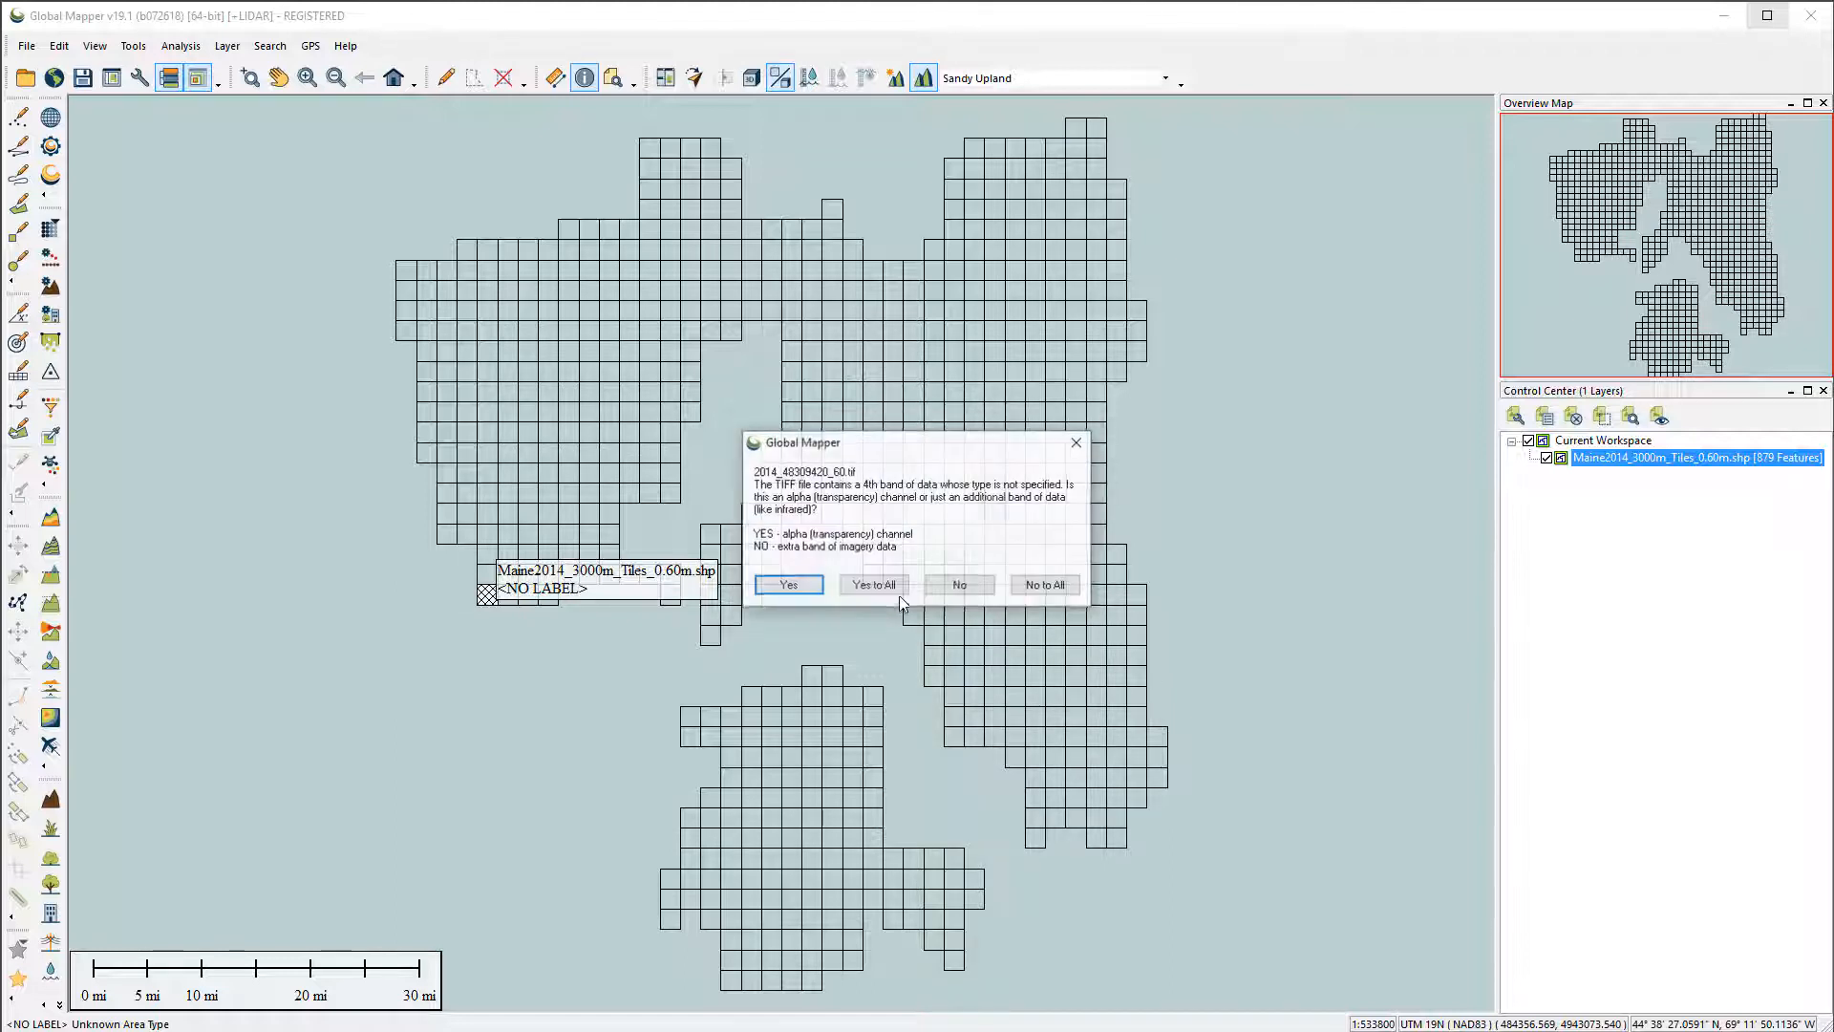
{"action": "left_click", "coordinate": [960, 587]}
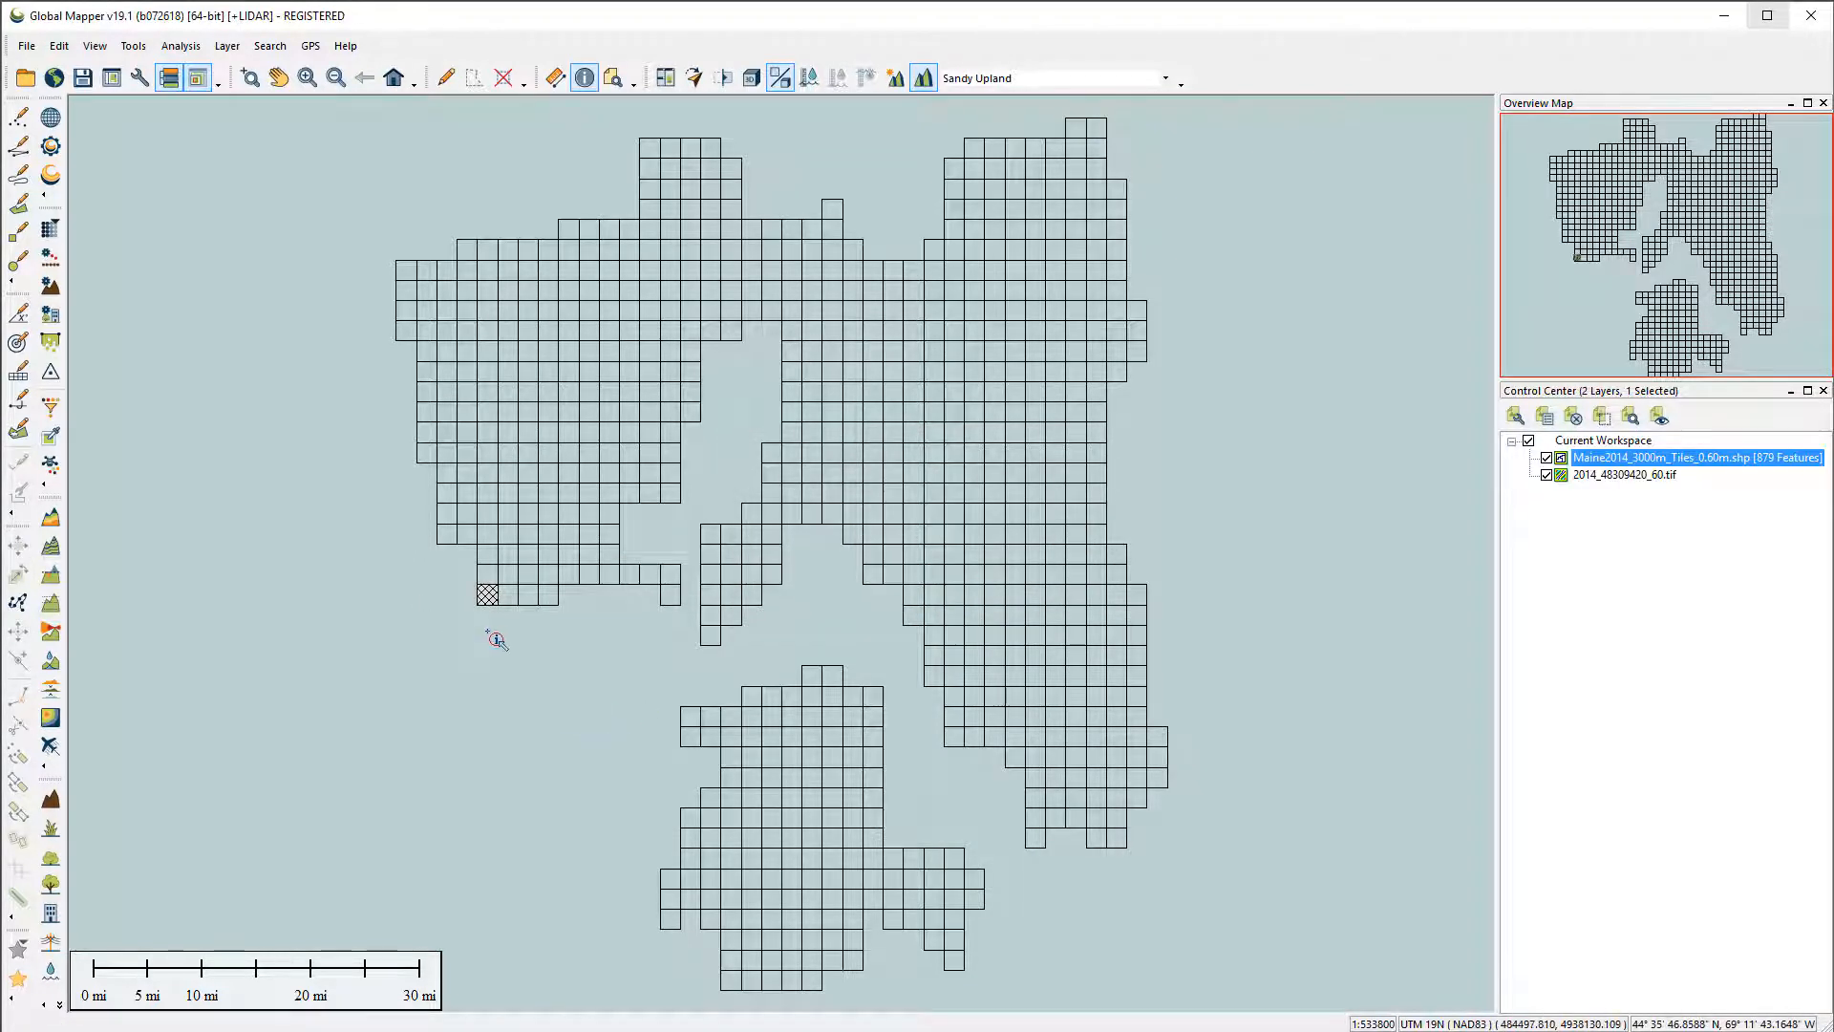
- Query the tile directly east of the loaded image and open its Path_2_Tile file in Global Mapper with the fourth band as imagery data
{"action": "scroll", "coordinate": [475, 618], "scroll_direction": "up", "scroll_amount": 3}
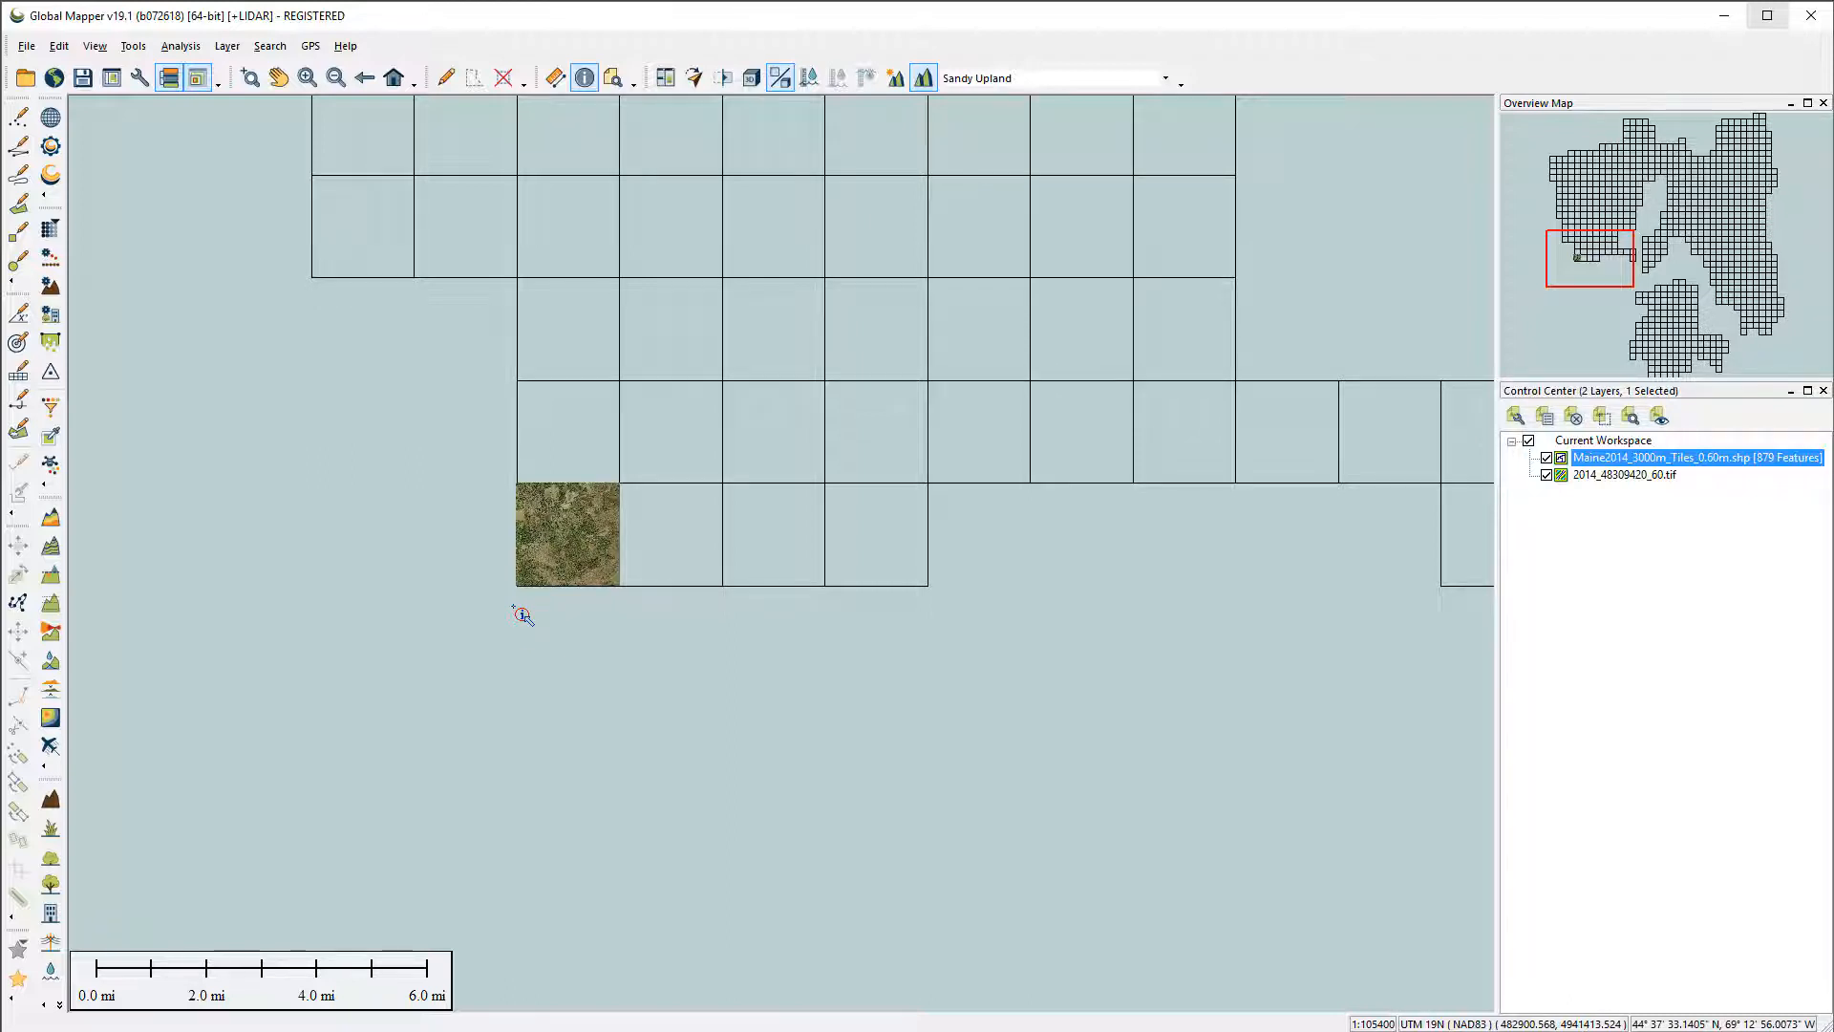
{"action": "key", "text": "alt+z"}
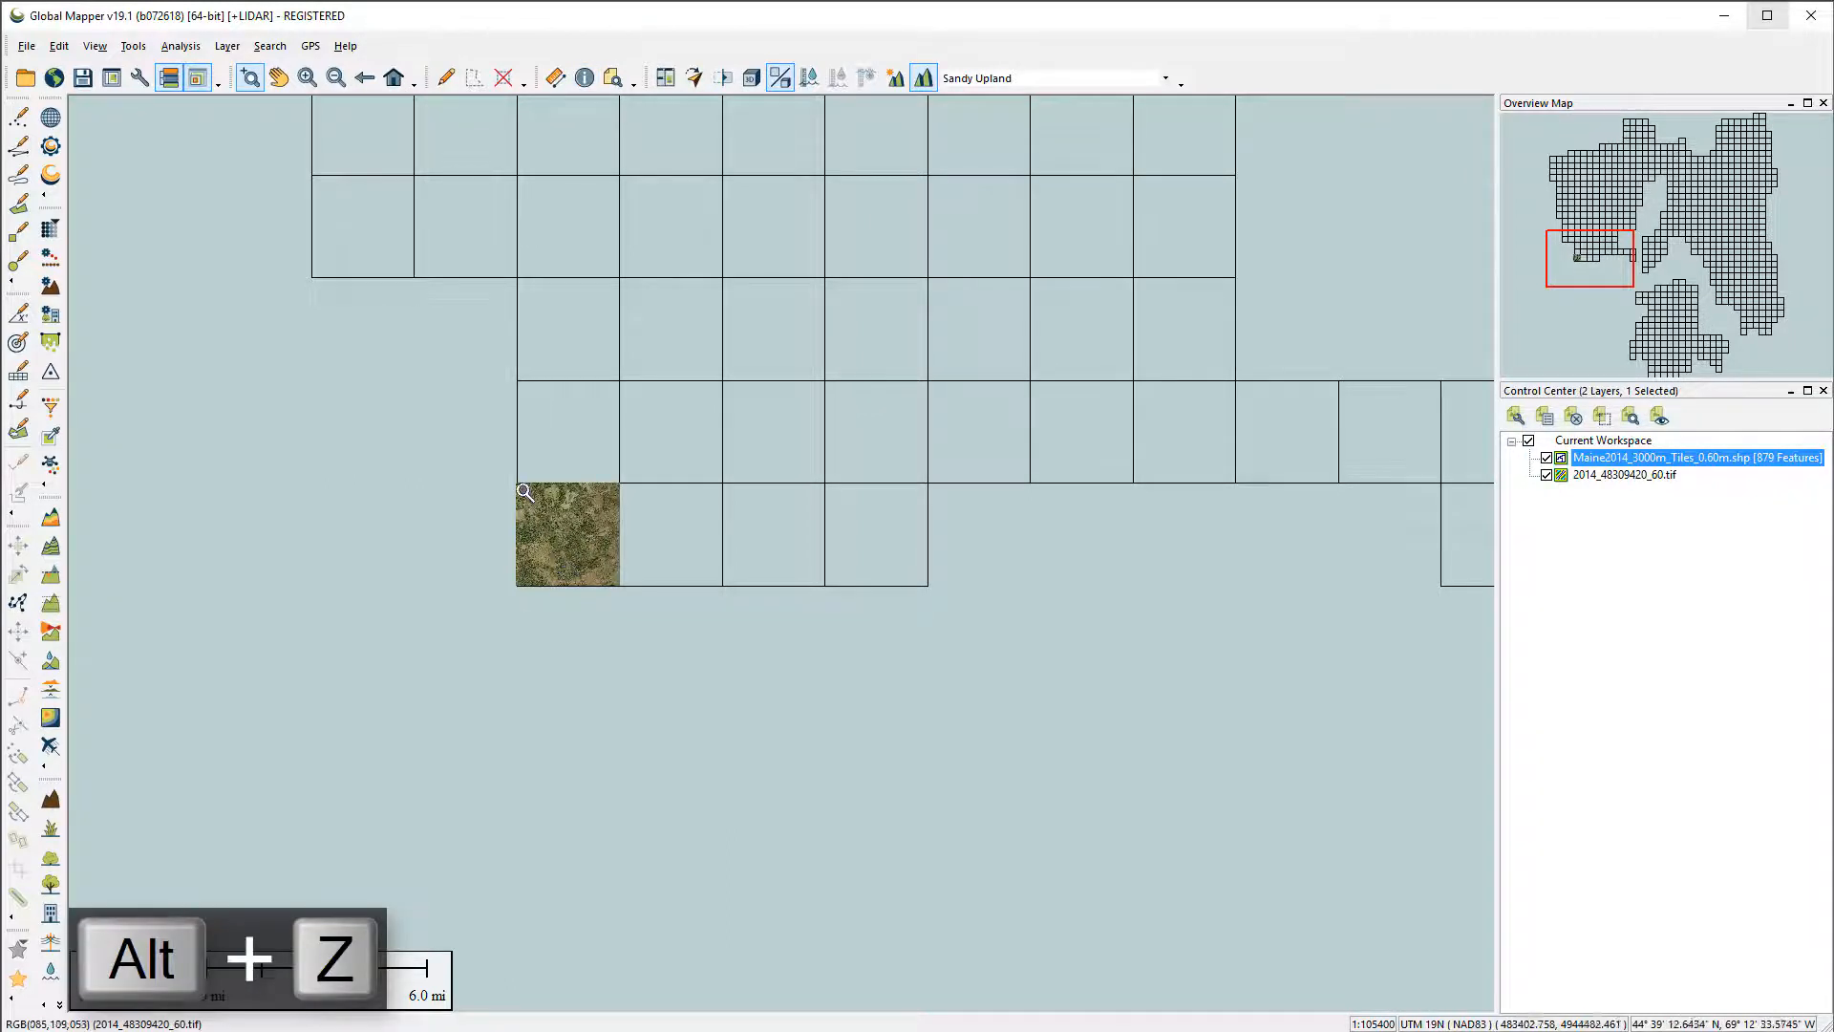
{"action": "left_click_drag", "start_coordinate": [495, 463], "coordinate": [676, 609]}
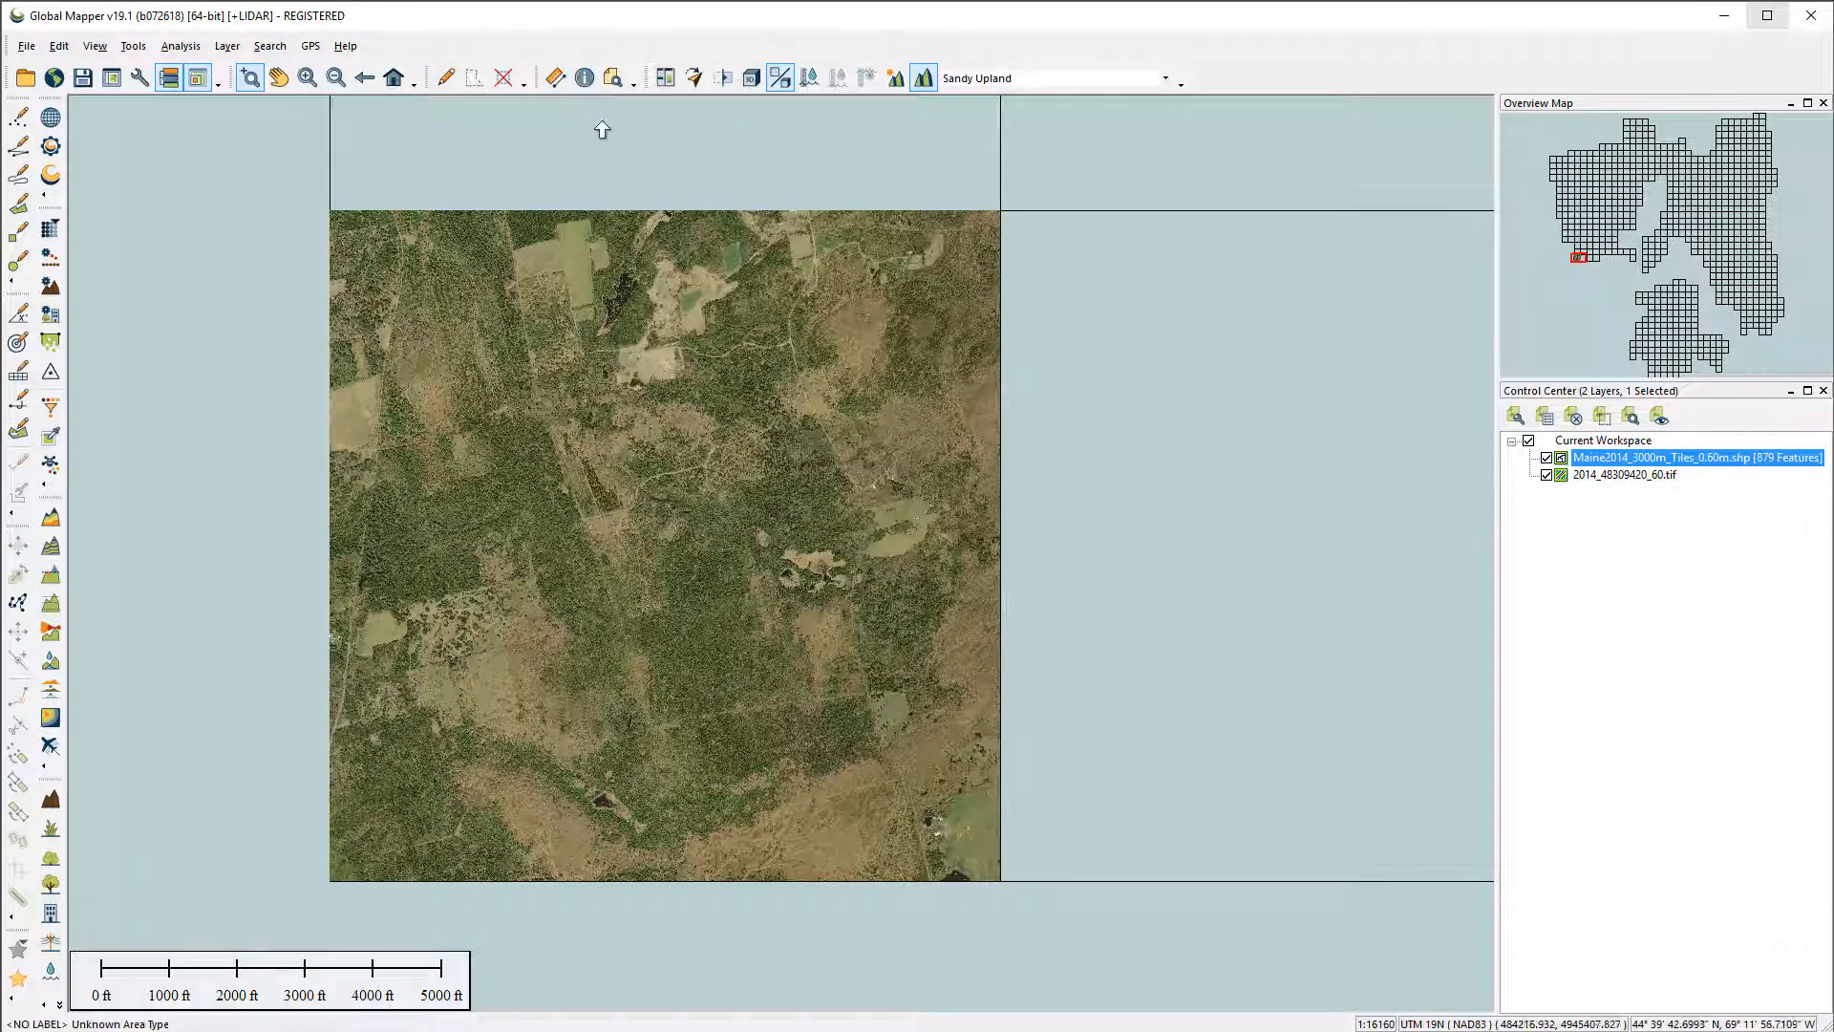
{"action": "key", "text": "alt+p"}
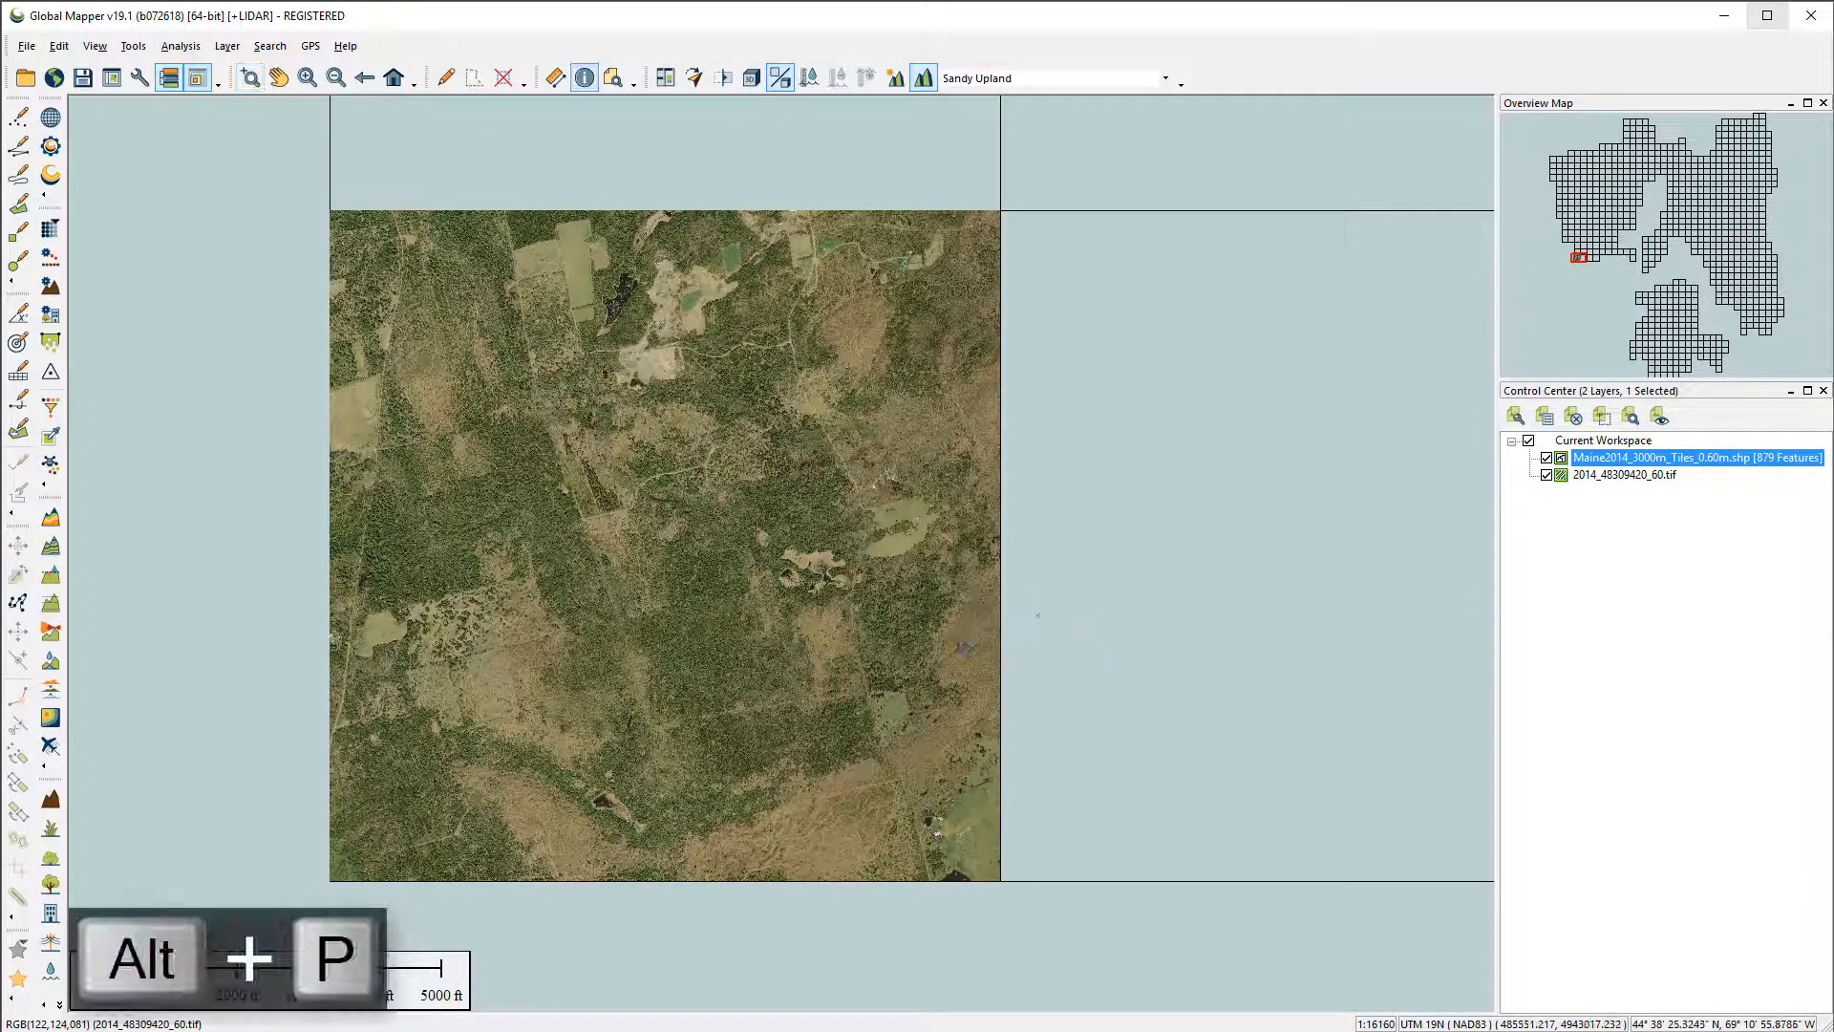
{"action": "left_click", "coordinate": [1187, 578]}
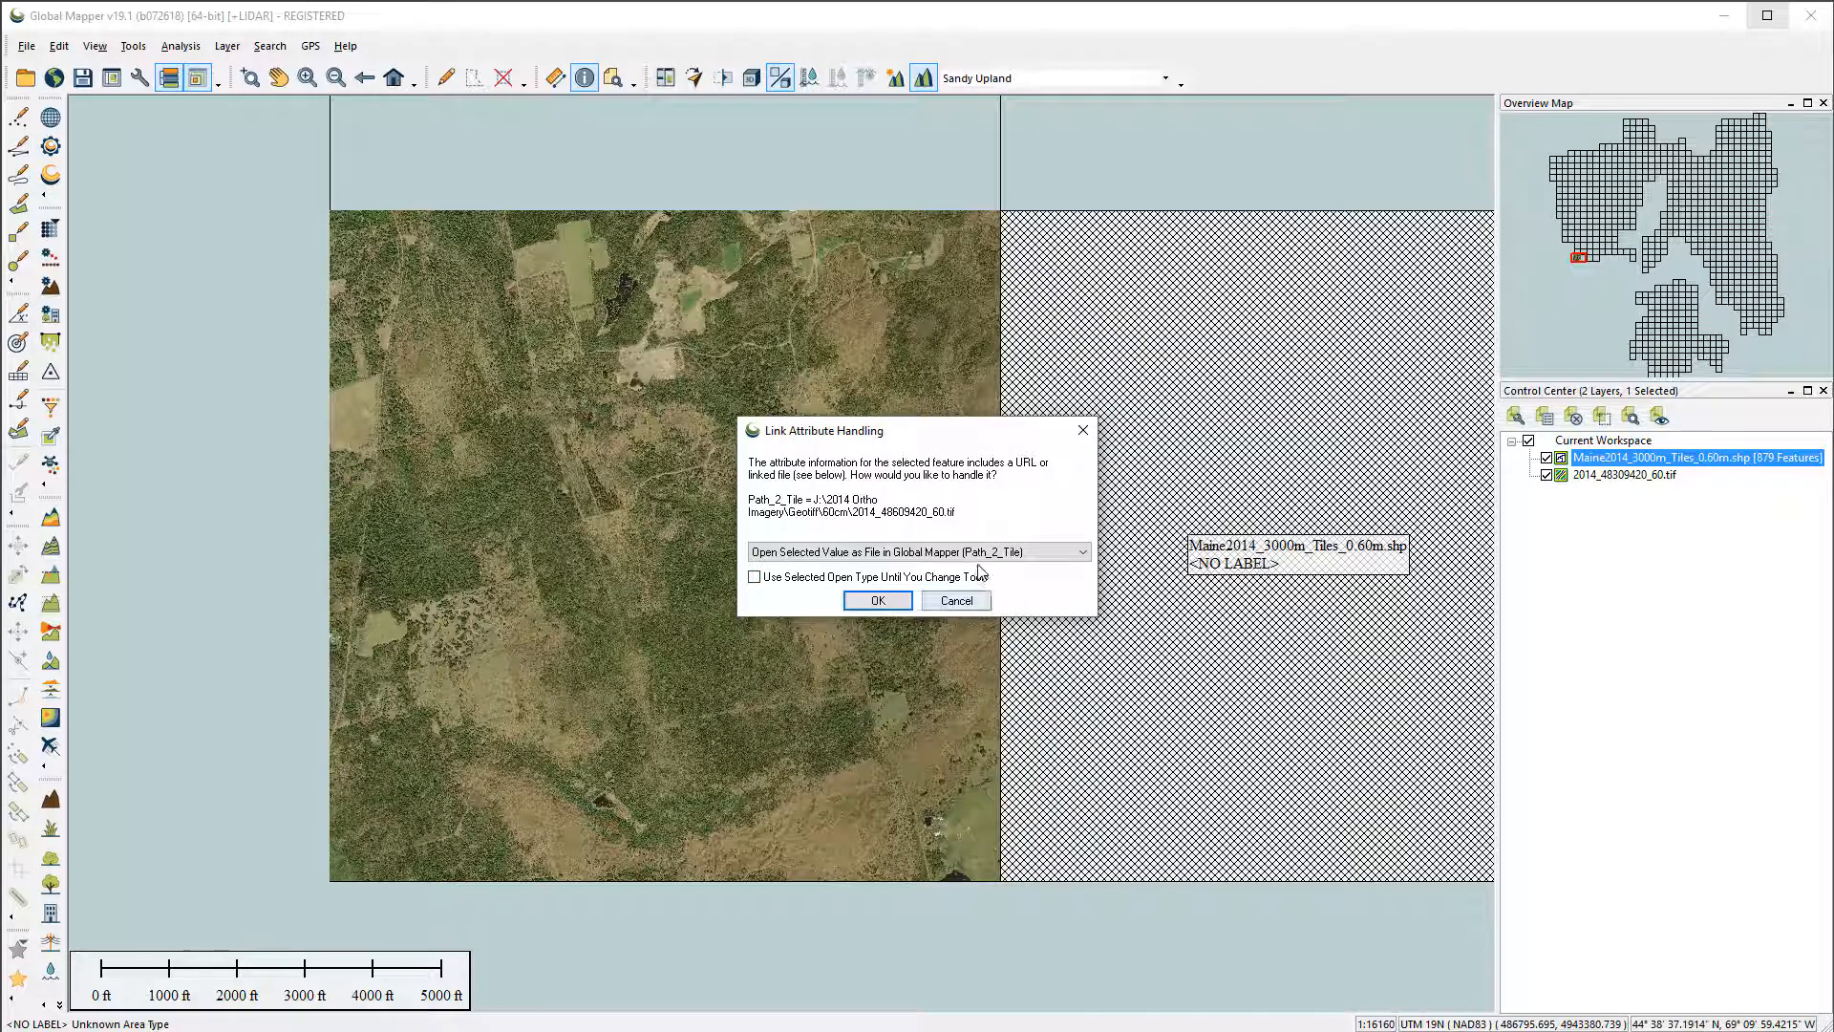
{"action": "left_click", "coordinate": [877, 602]}
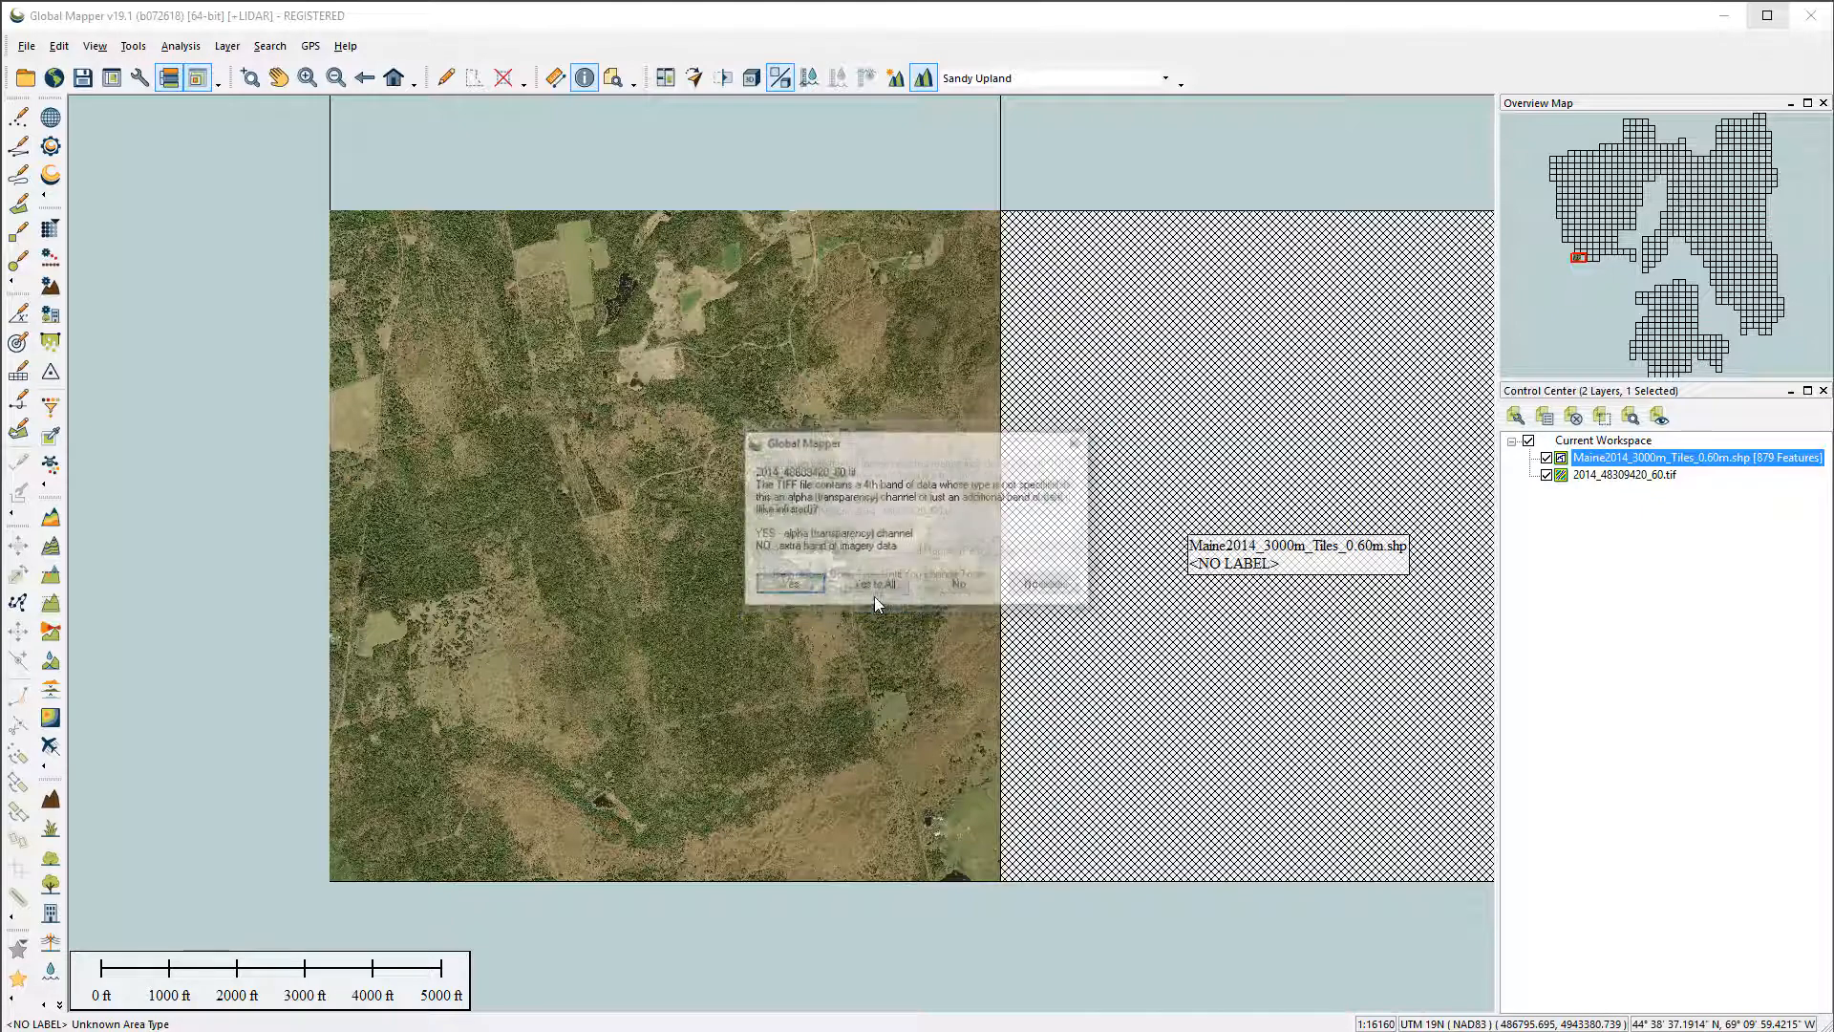
{"action": "left_click", "coordinate": [961, 590]}
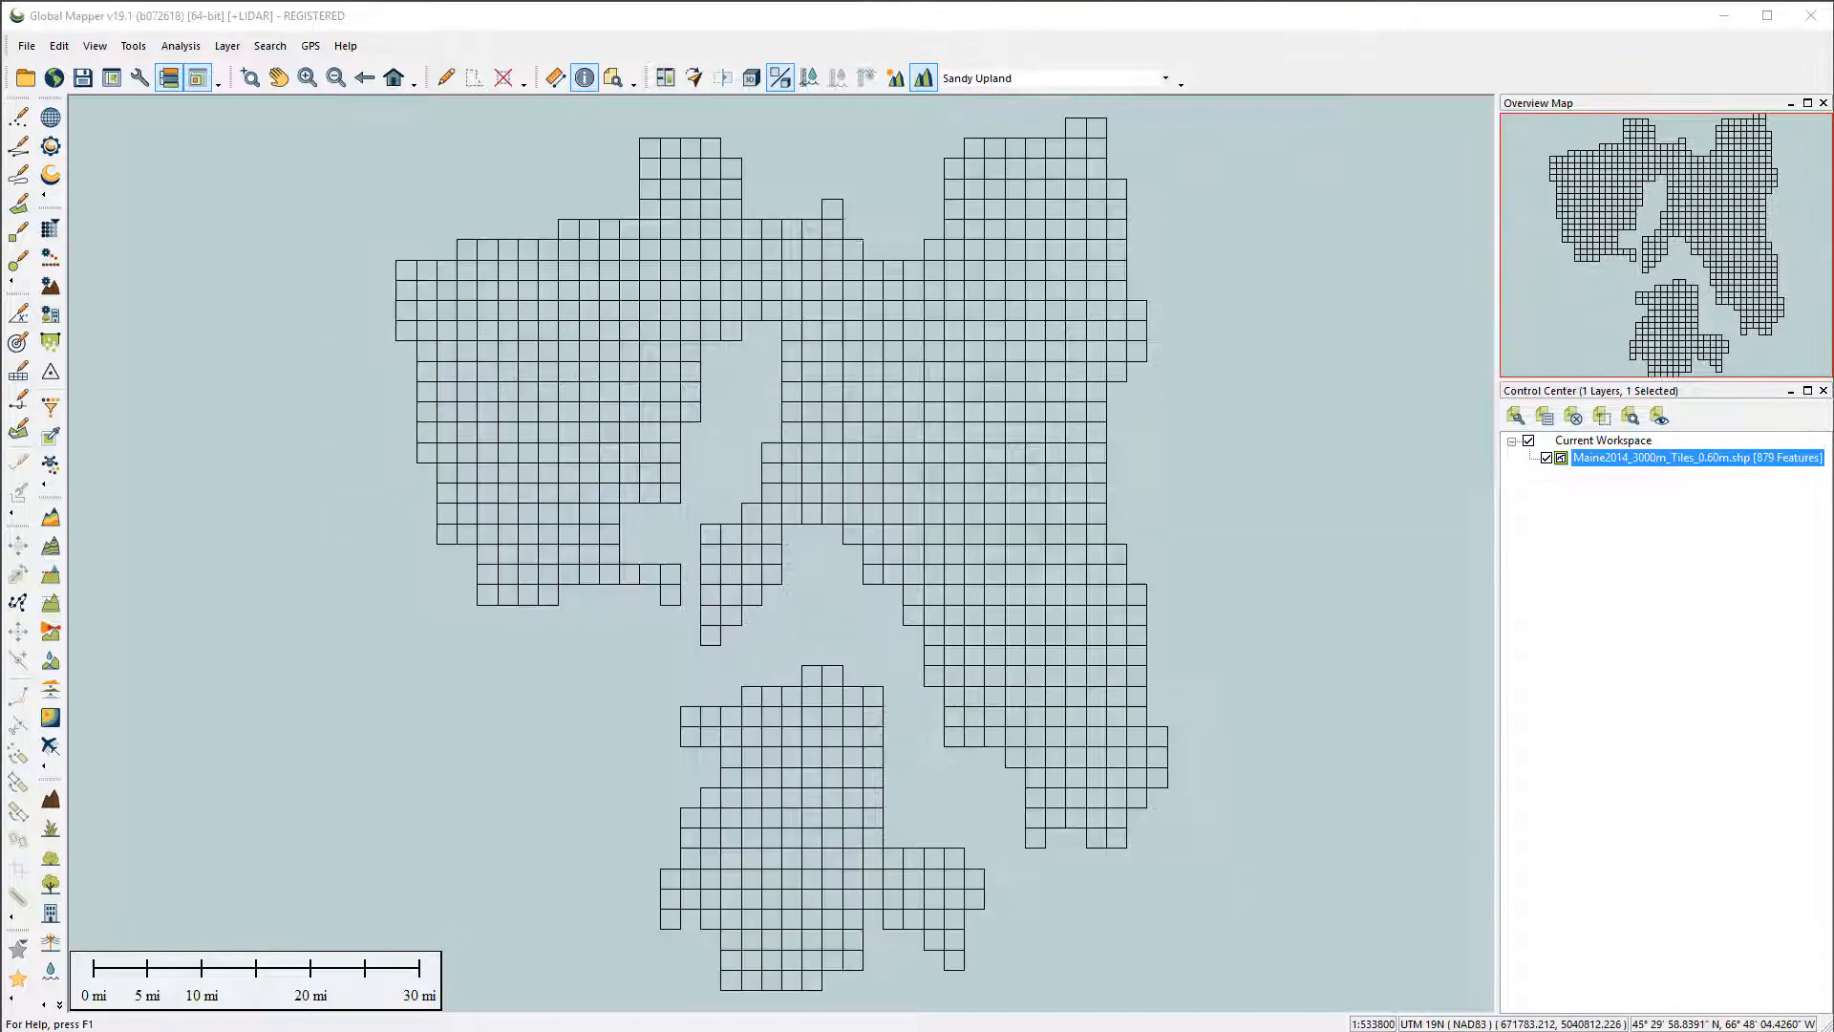
- Load the Maine2014_1500m_Tiles_0.30m.shp index and hide the 0.60m tile layer
{"action": "key", "text": "ctrl+o"}
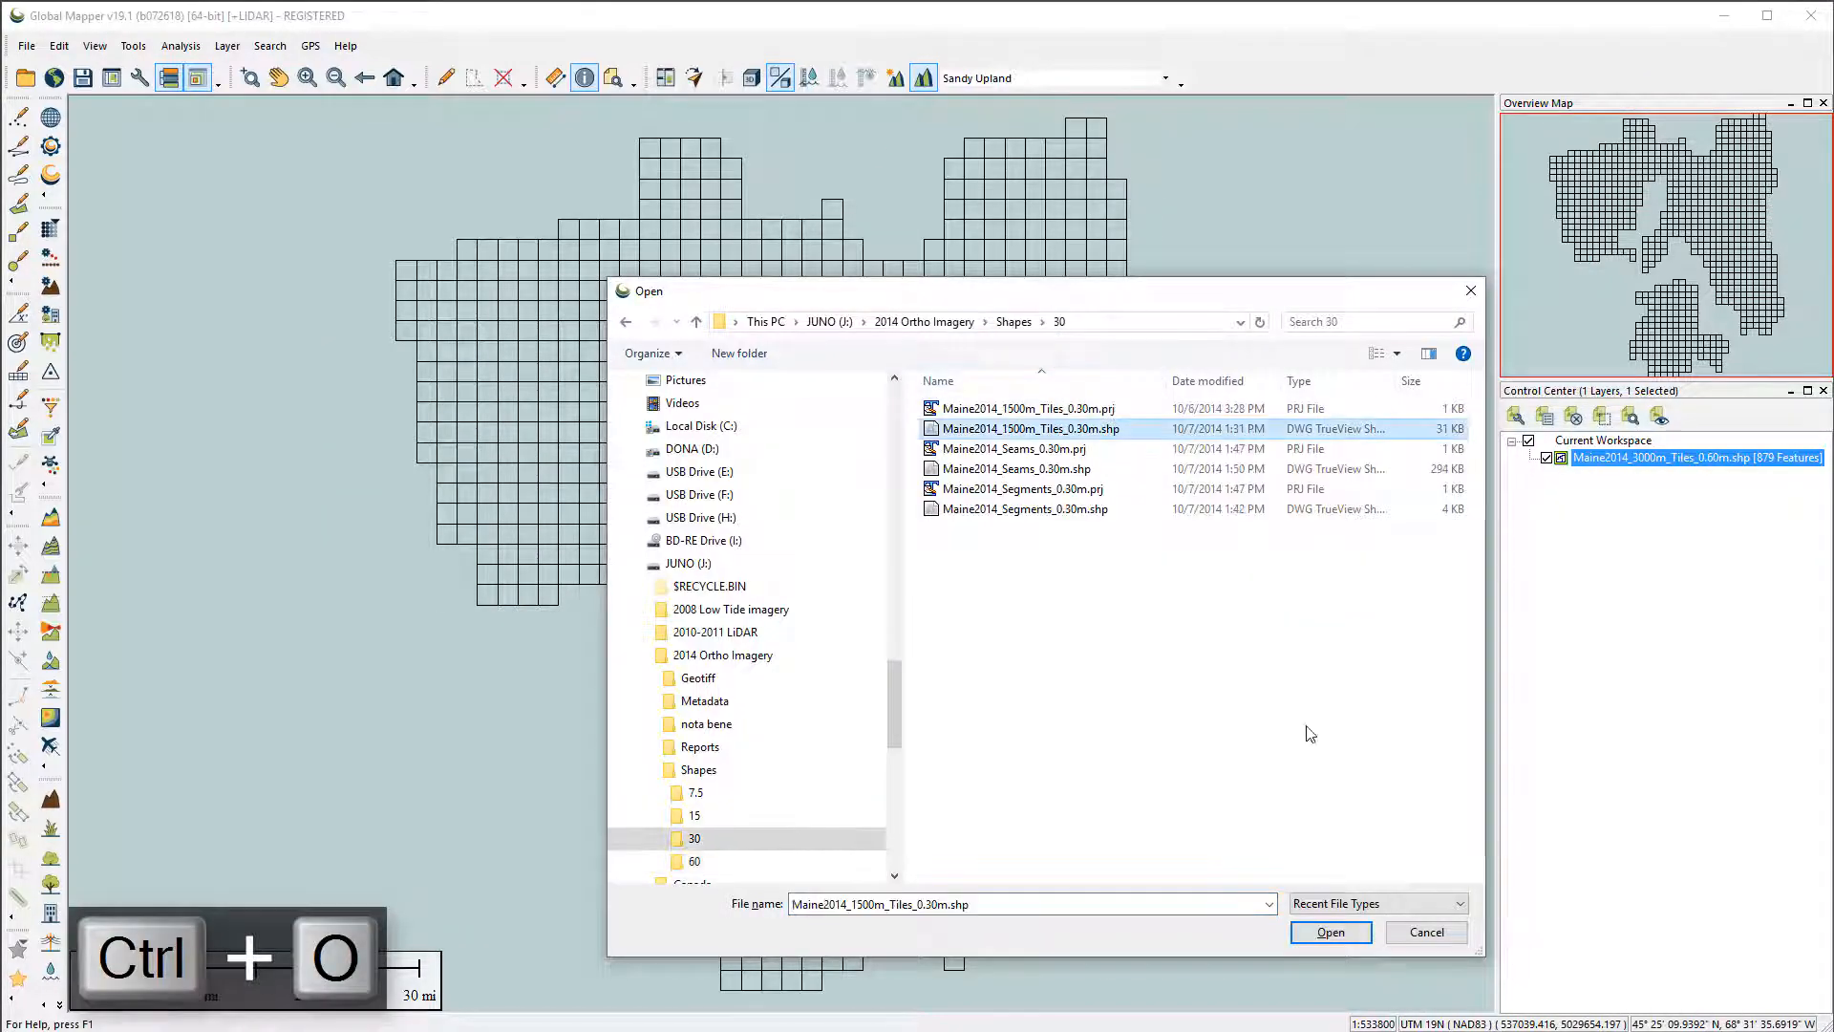
{"action": "left_click", "coordinate": [1331, 933]}
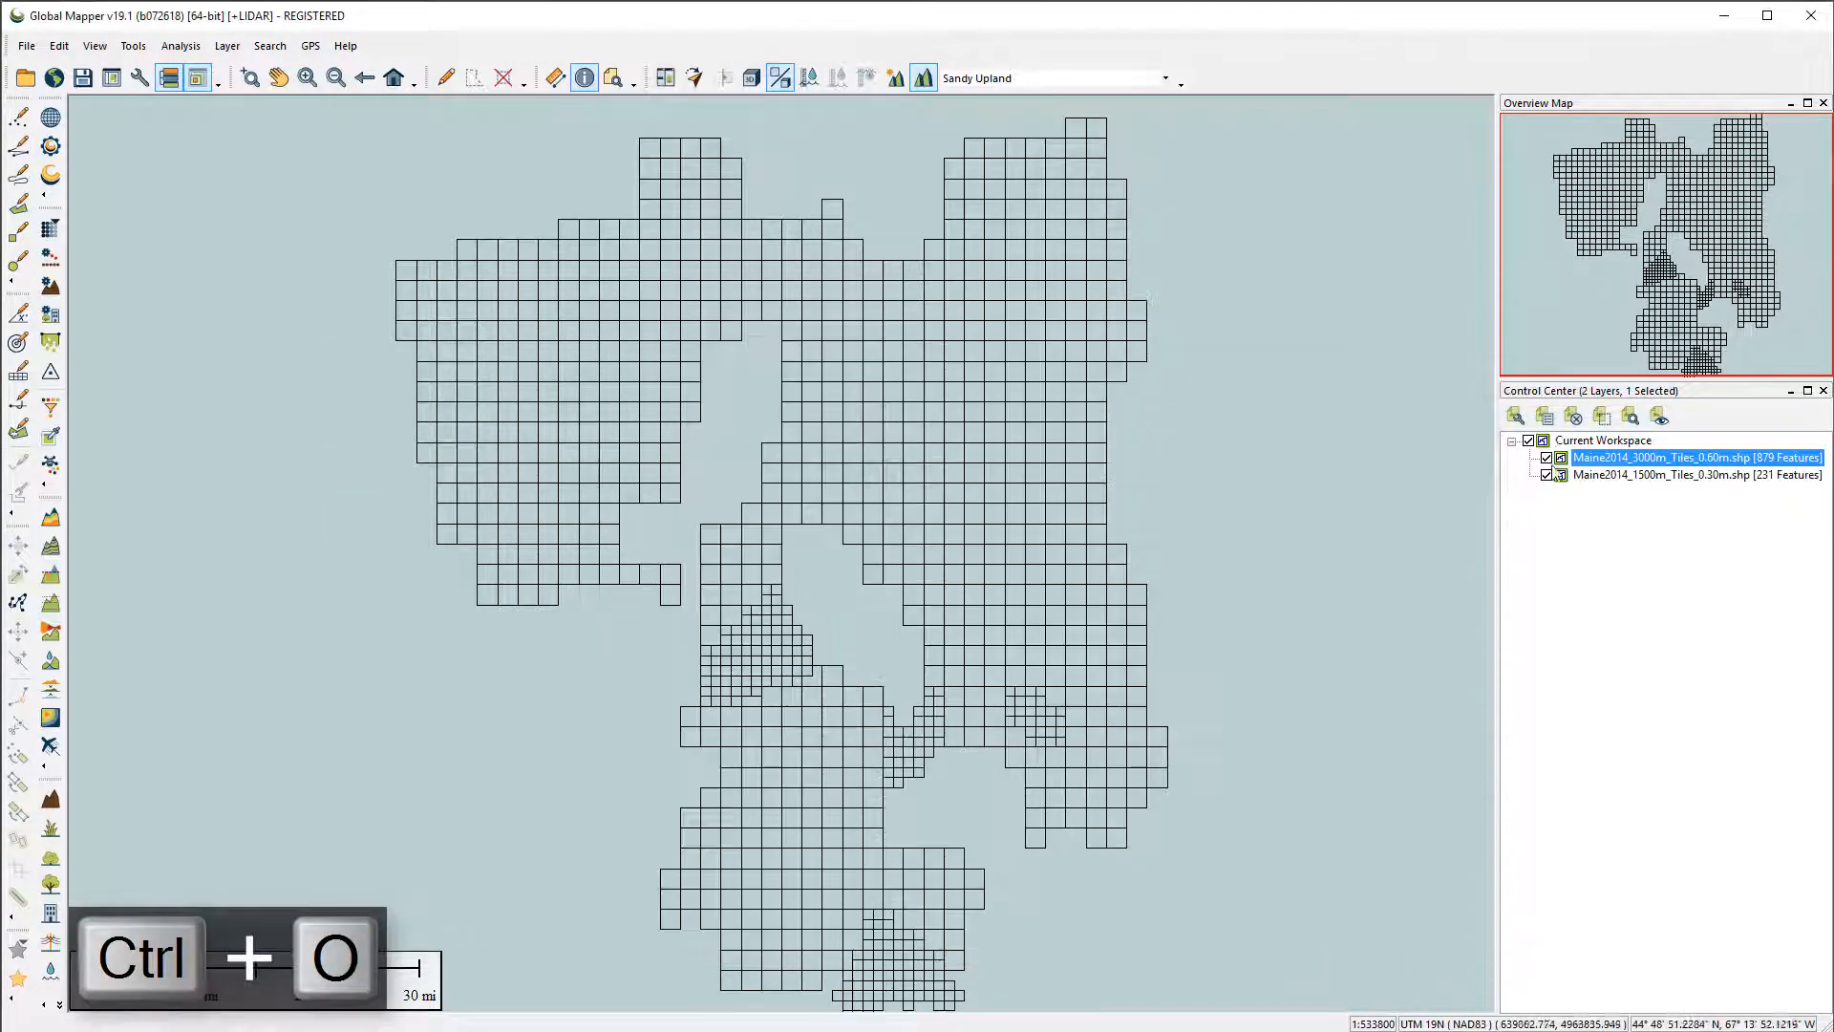
{"action": "left_click", "coordinate": [1546, 458]}
{"action": "key", "text": "Home"}
- Set up a Path_2_Tile attribute calculation for the 0.30m layer using TILE_NAME as source and Prepend as Text
{"action": "left_click", "coordinate": [1617, 477]}
{"action": "right_click", "coordinate": [1616, 477]}
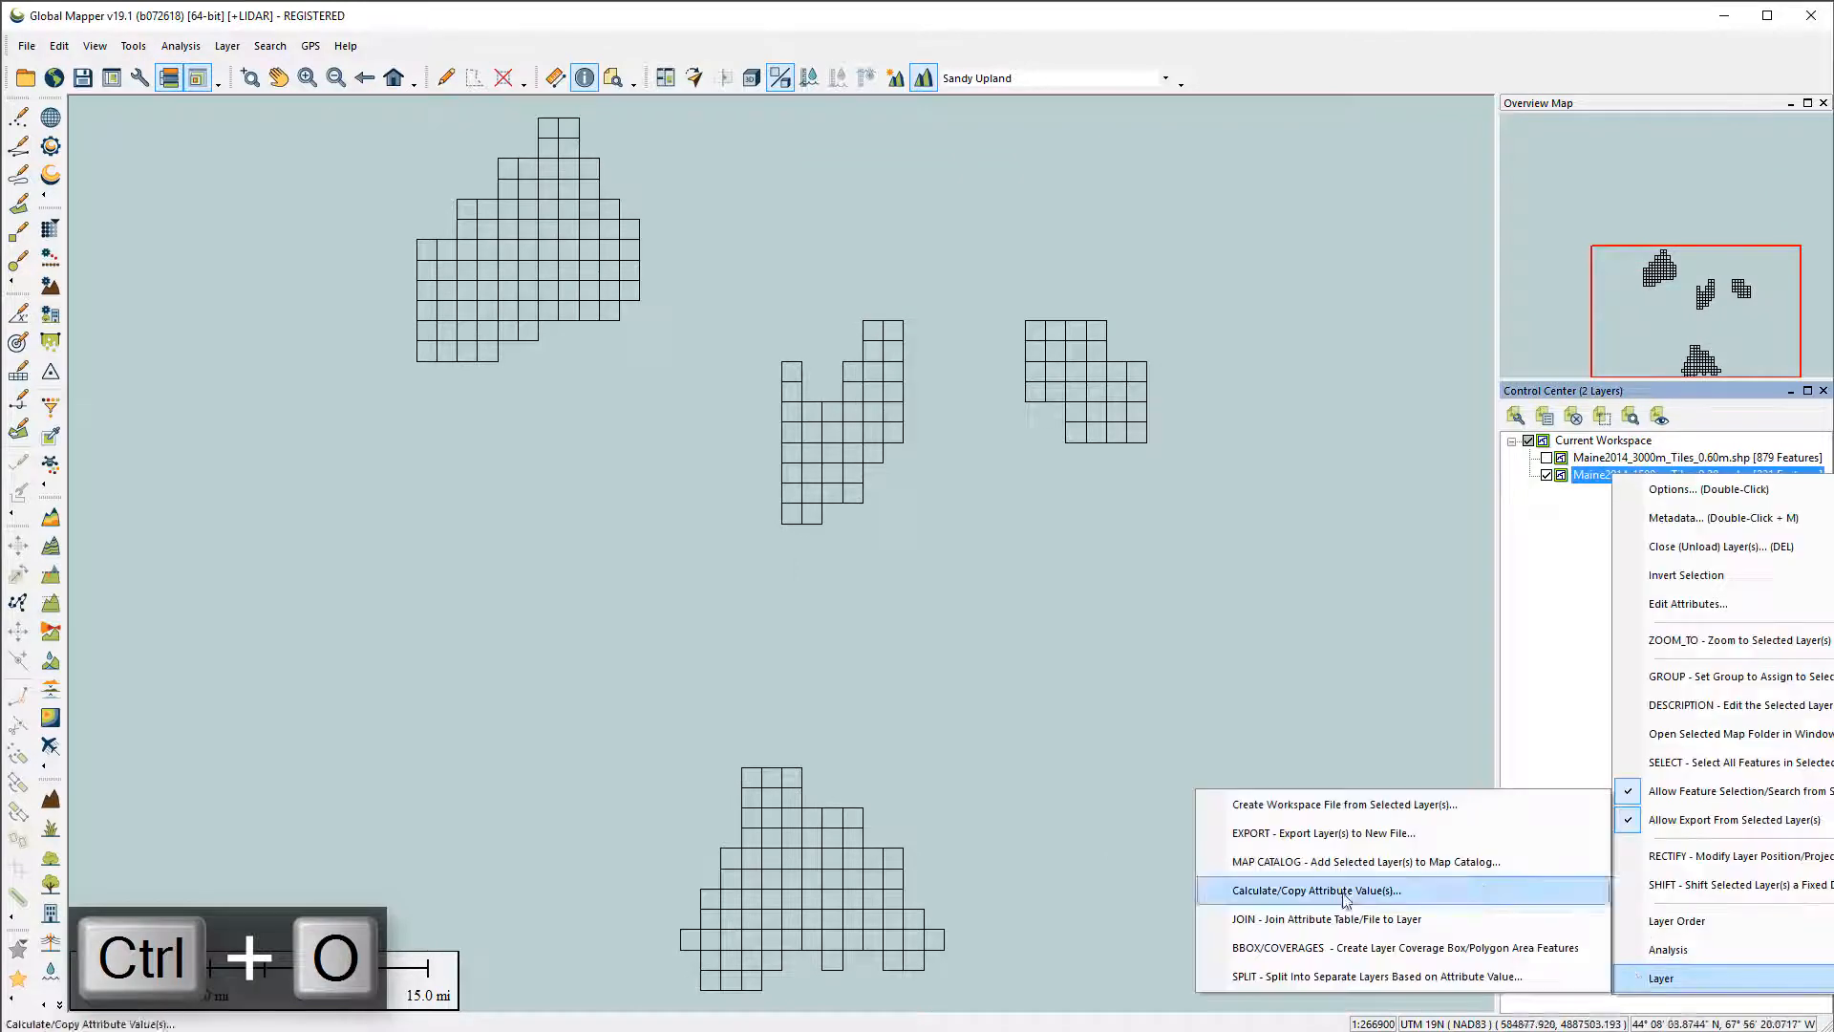
{"action": "left_click", "coordinate": [1350, 993]}
{"action": "type", "text": "Path_2_Tile"}
{"action": "left_click", "coordinate": [883, 305]}
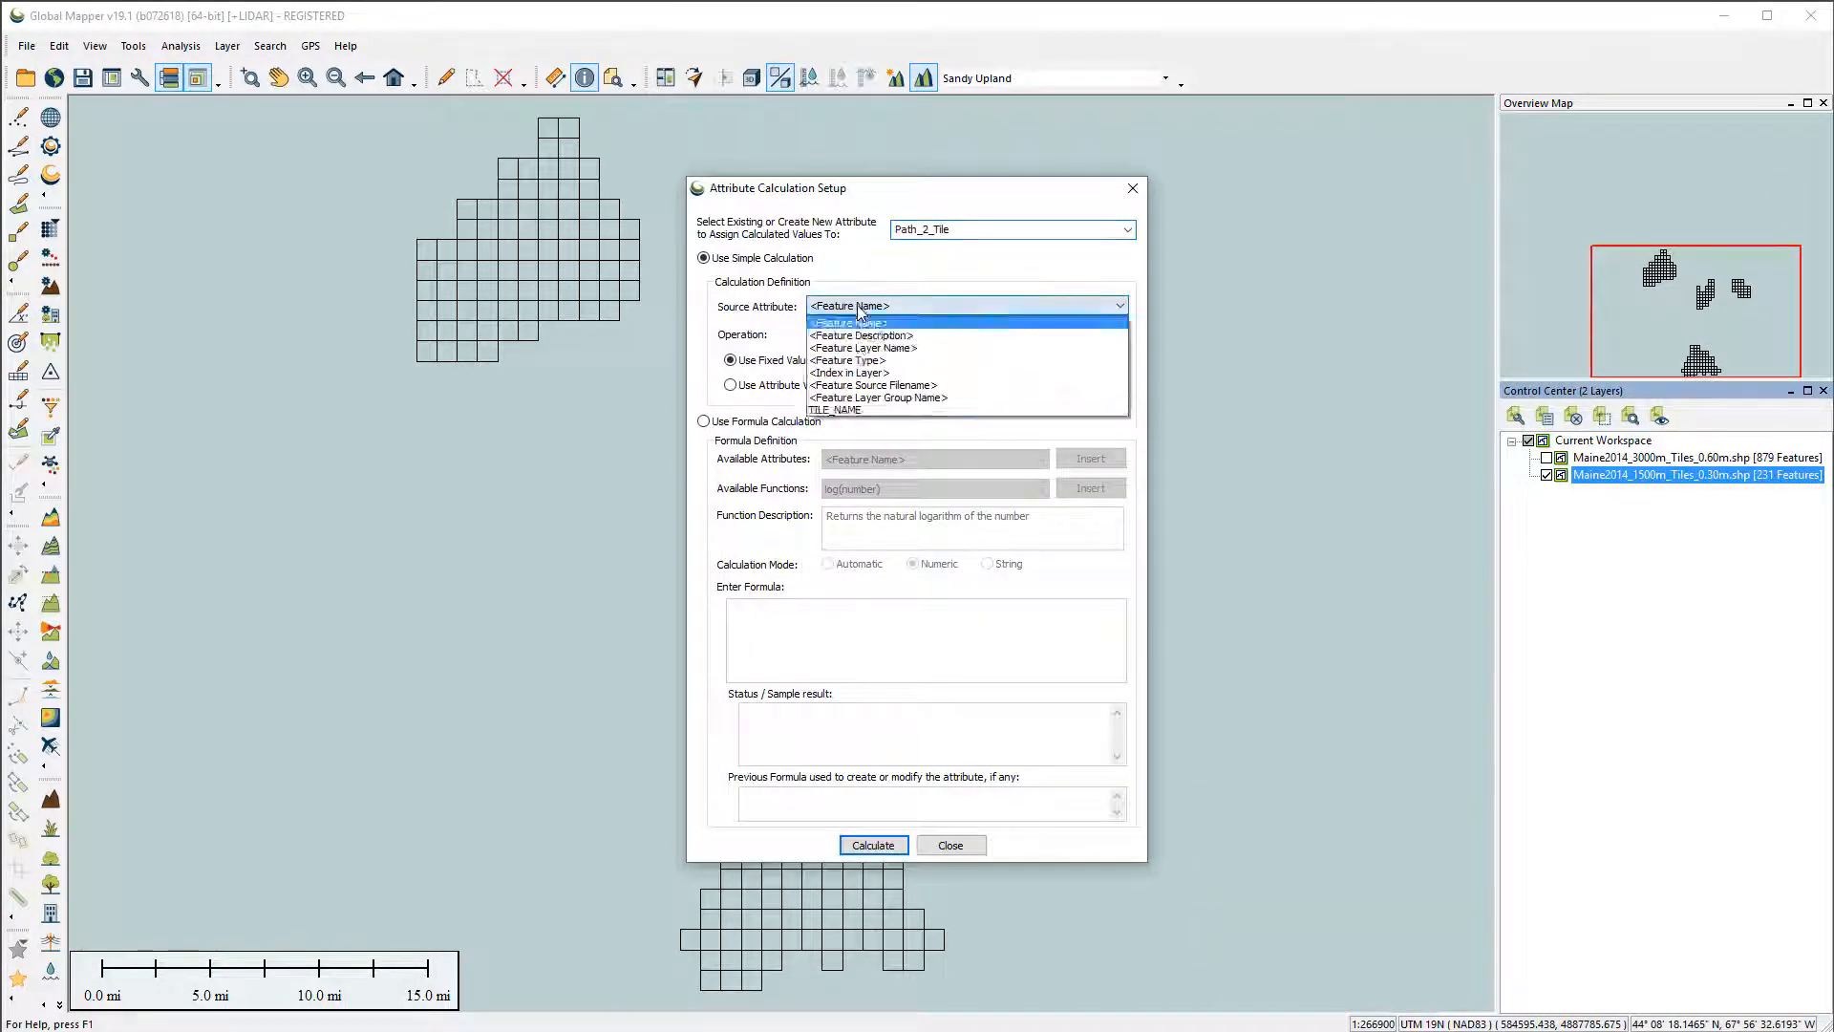
{"action": "left_click", "coordinate": [846, 409]}
{"action": "left_click", "coordinate": [860, 330]}
{"action": "left_click", "coordinate": [849, 426]}
- Copy the J:\2014 Ortho Imagery\Geotiff\30cm folder path from File Explorer and calculate with it as the fixed value, ending in a backslash
{"action": "key", "text": "alt+Tab"}
{"action": "left_click", "coordinate": [527, 161]}
{"action": "left_click", "coordinate": [612, 161]}
{"action": "key", "text": "ctrl+c"}
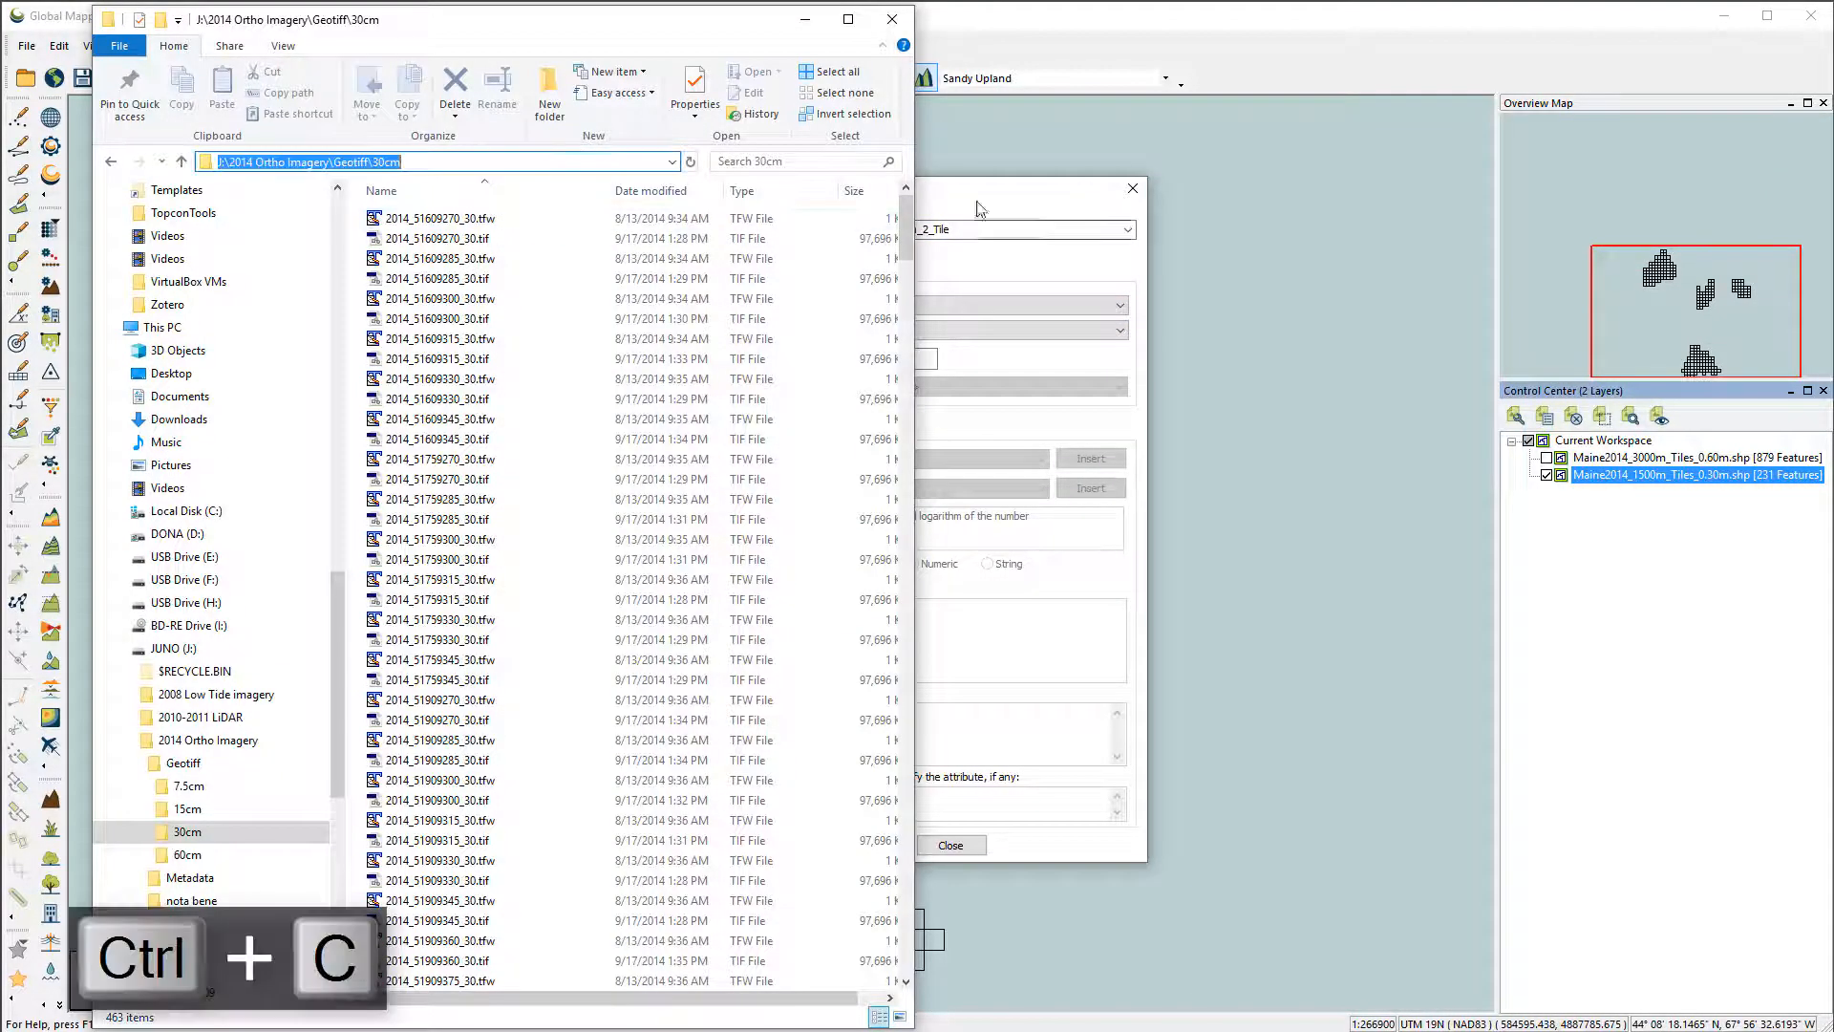
{"action": "key", "text": "alt+Tab"}
{"action": "key", "text": "ctrl+v"}
- Append .tif as text to the 0.30m layer's Path_2_Tile values and finish the attribute calculation
{"action": "left_click", "coordinate": [908, 306]}
{"action": "left_click", "coordinate": [858, 422]}
{"action": "left_click", "coordinate": [896, 330]}
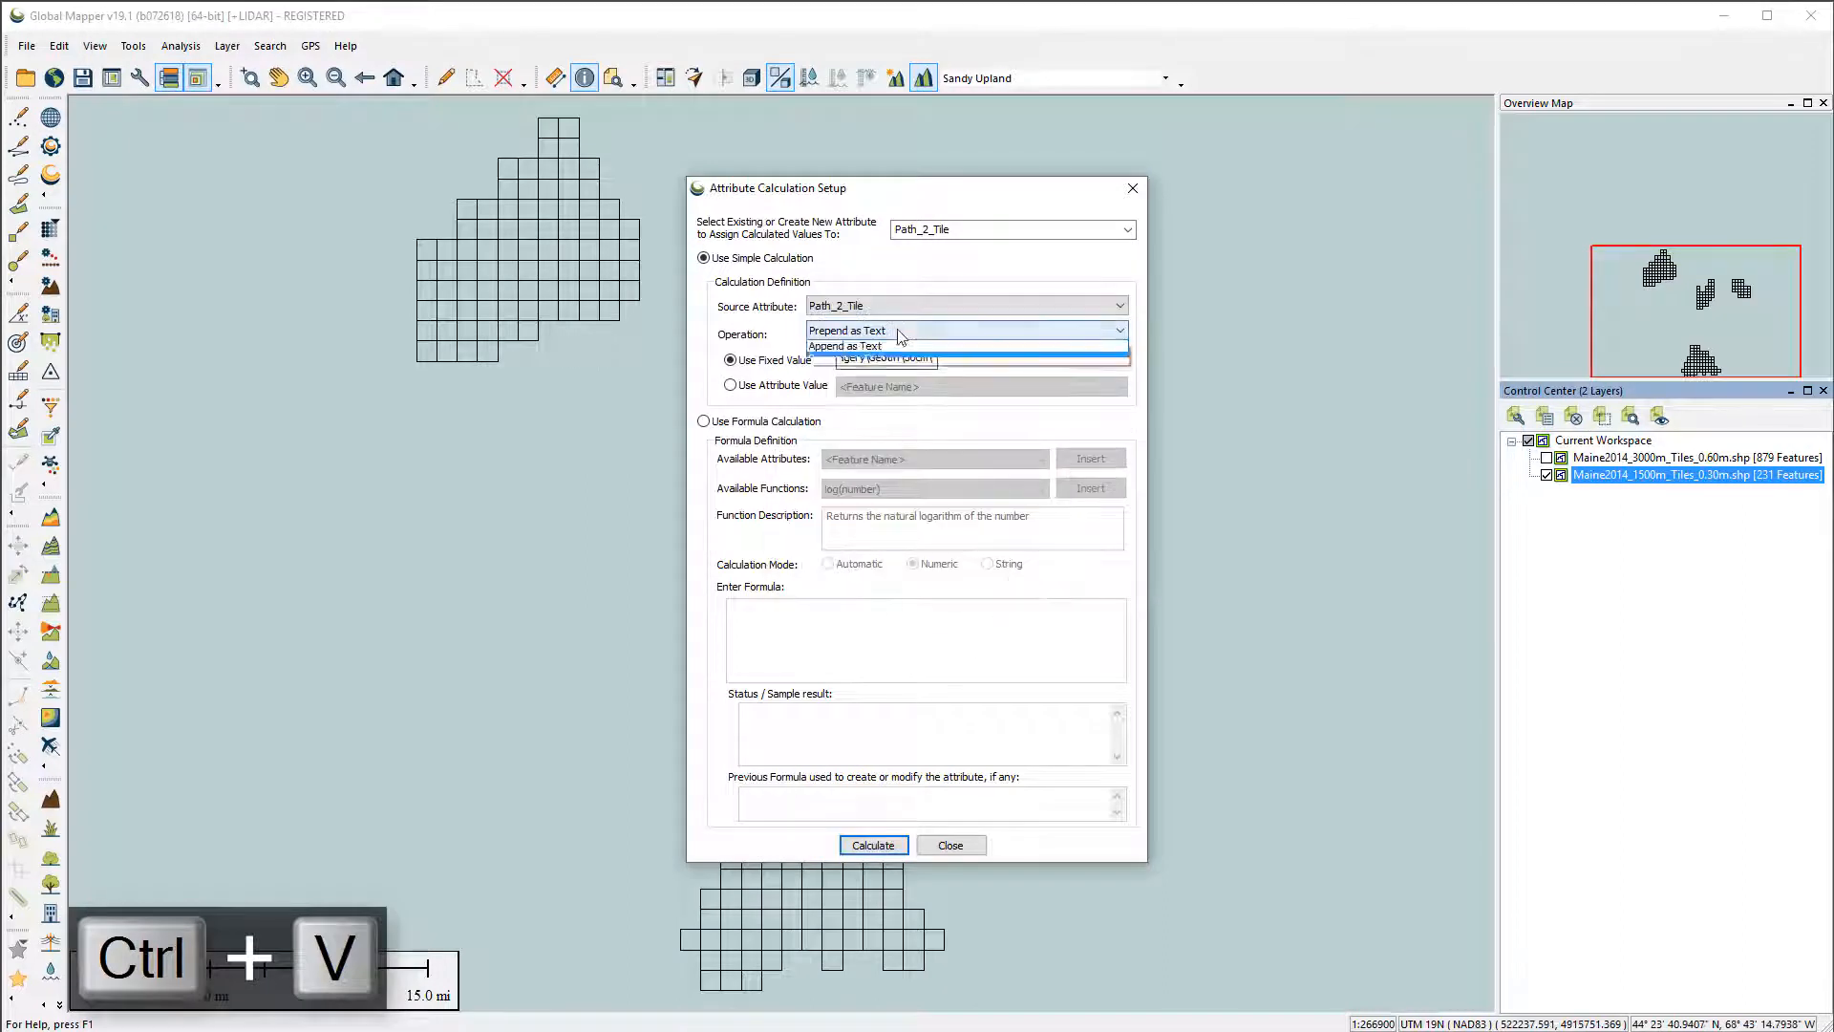
{"action": "left_click", "coordinate": [874, 349]}
{"action": "left_click_drag", "start_coordinate": [902, 358], "coordinate": [837, 353]}
{"action": "left_click", "coordinate": [873, 844]}
{"action": "key", "text": "Return"}
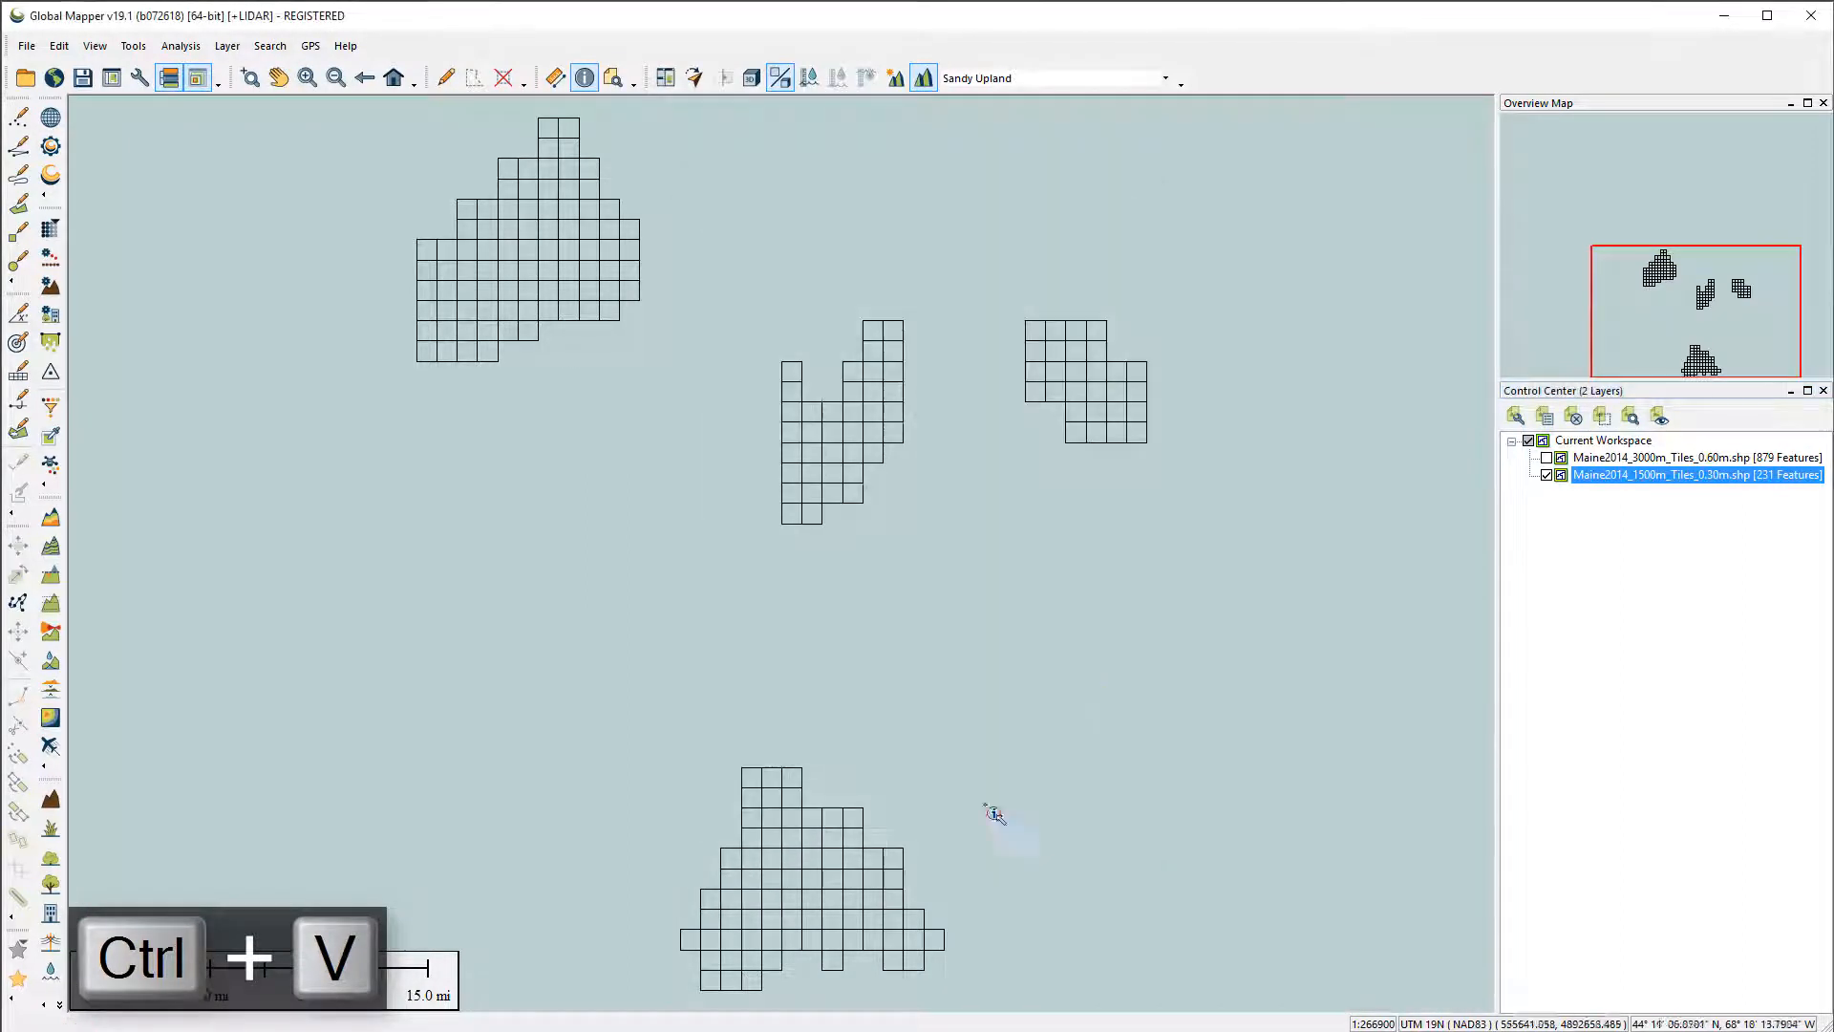
- Save the workspace as 2014 Otho Index.gmw and load Maine2014_750m_Tiles_0.15m.shp from the Shapes\15 folder
{"action": "key", "text": "ctrl+s"}
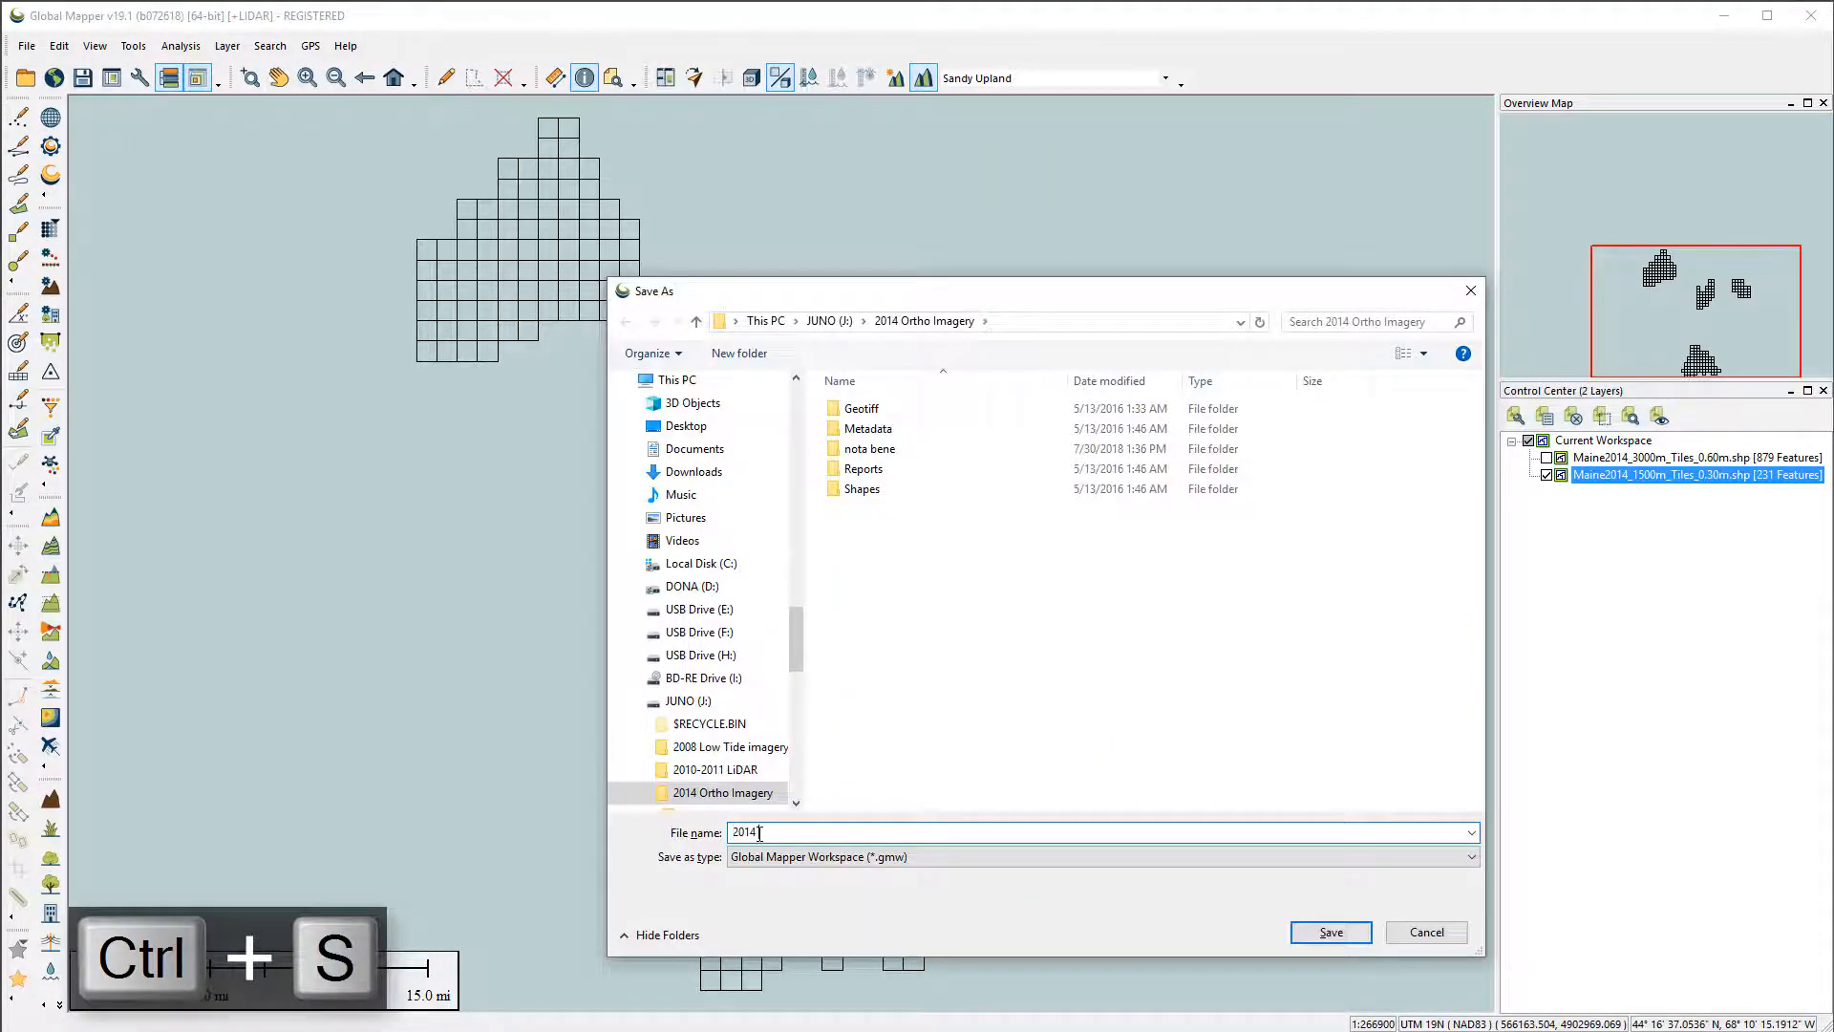
{"action": "key", "text": "Return"}
{"action": "key", "text": "ctrl+o"}
{"action": "left_click", "coordinate": [692, 837]}
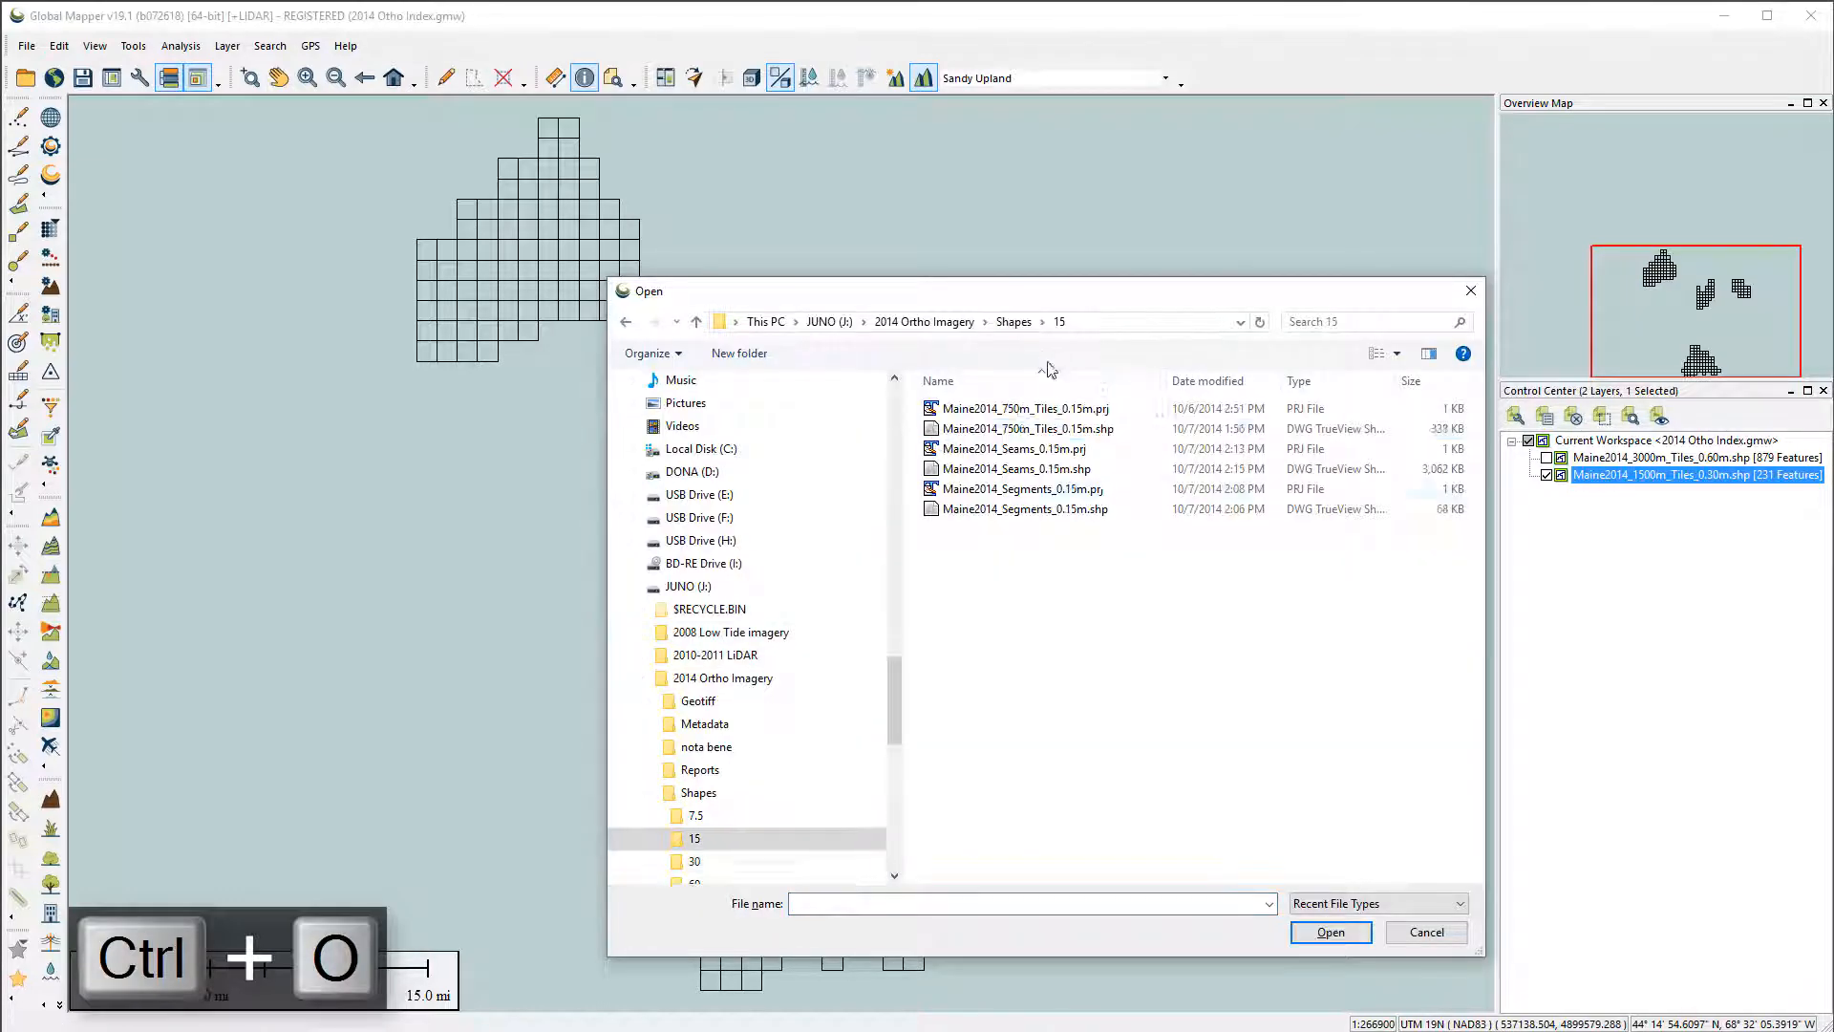
{"action": "left_click", "coordinate": [1042, 428]}
{"action": "left_click", "coordinate": [1345, 931]}
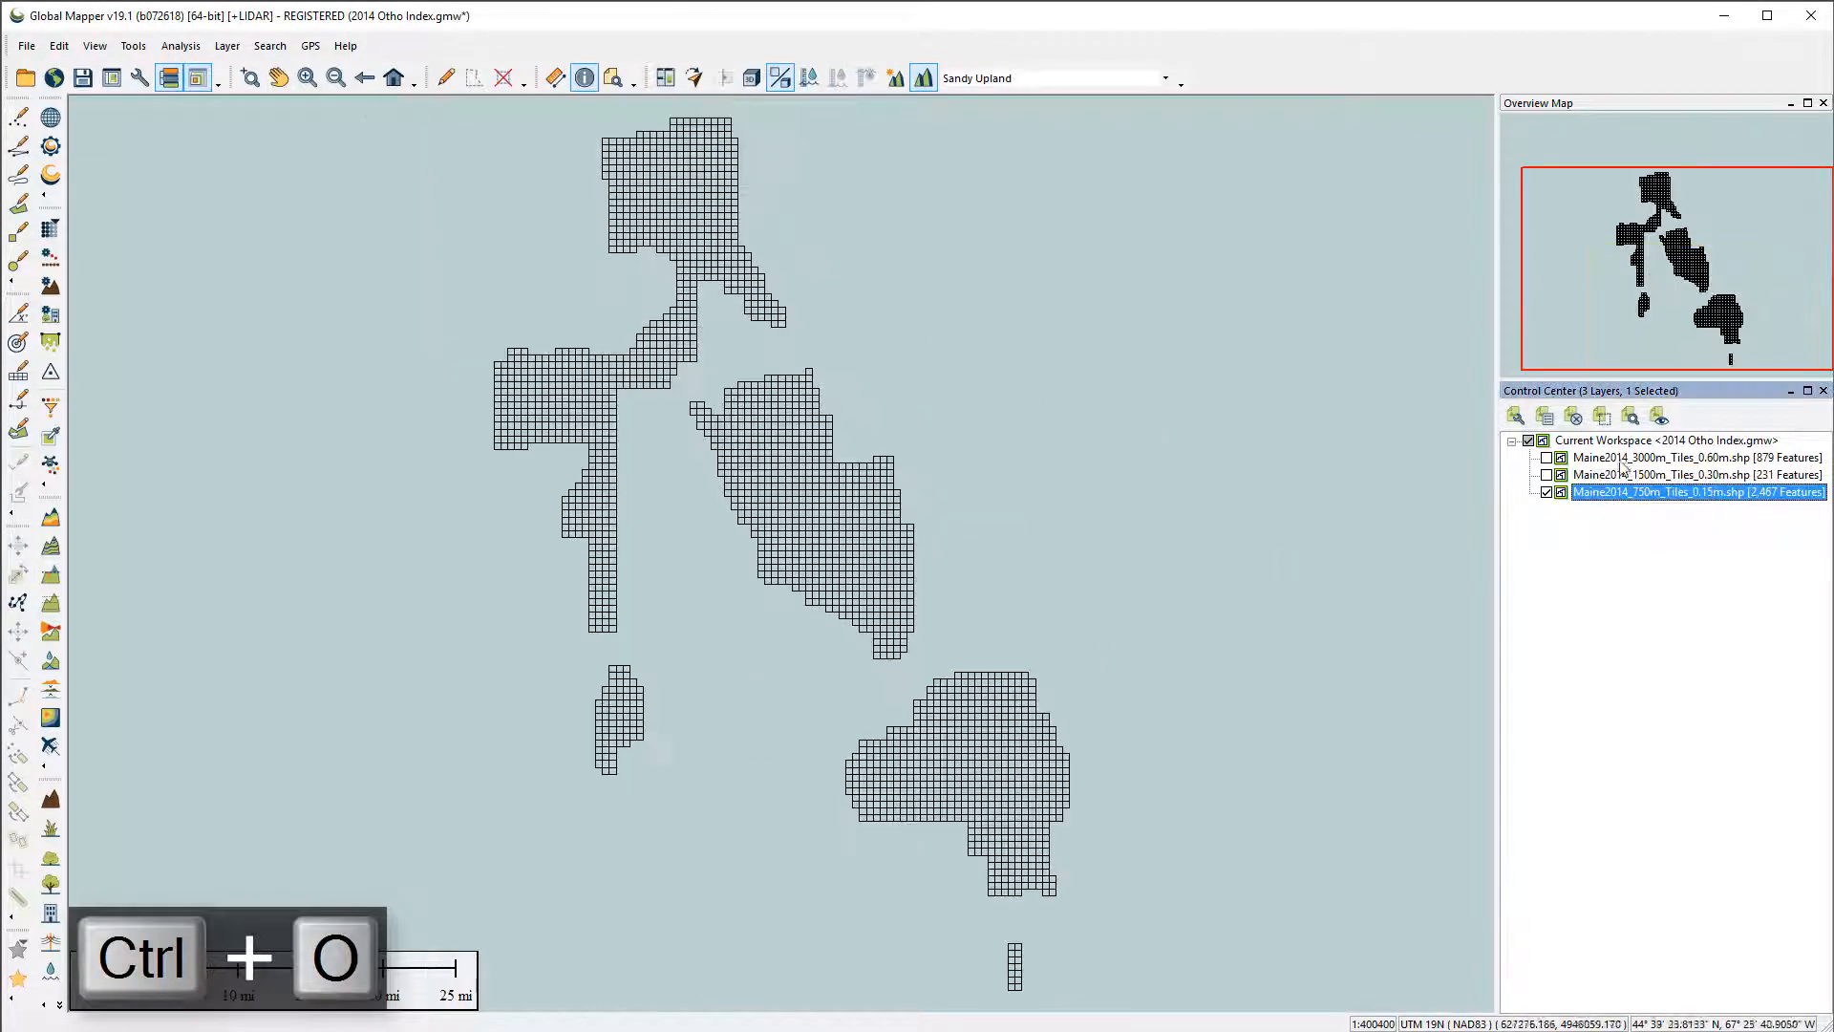
- Set up a Path_2_Tile attribute calculation for the 0.15m layer that prepends text to TILE_NAME
{"action": "right_click", "coordinate": [1602, 492]}
{"action": "mouse_move", "coordinate": [1649, 999]}
{"action": "left_click", "coordinate": [1273, 911]}
{"action": "left_click", "coordinate": [910, 230]}
{"action": "type", "text": "Path_"}
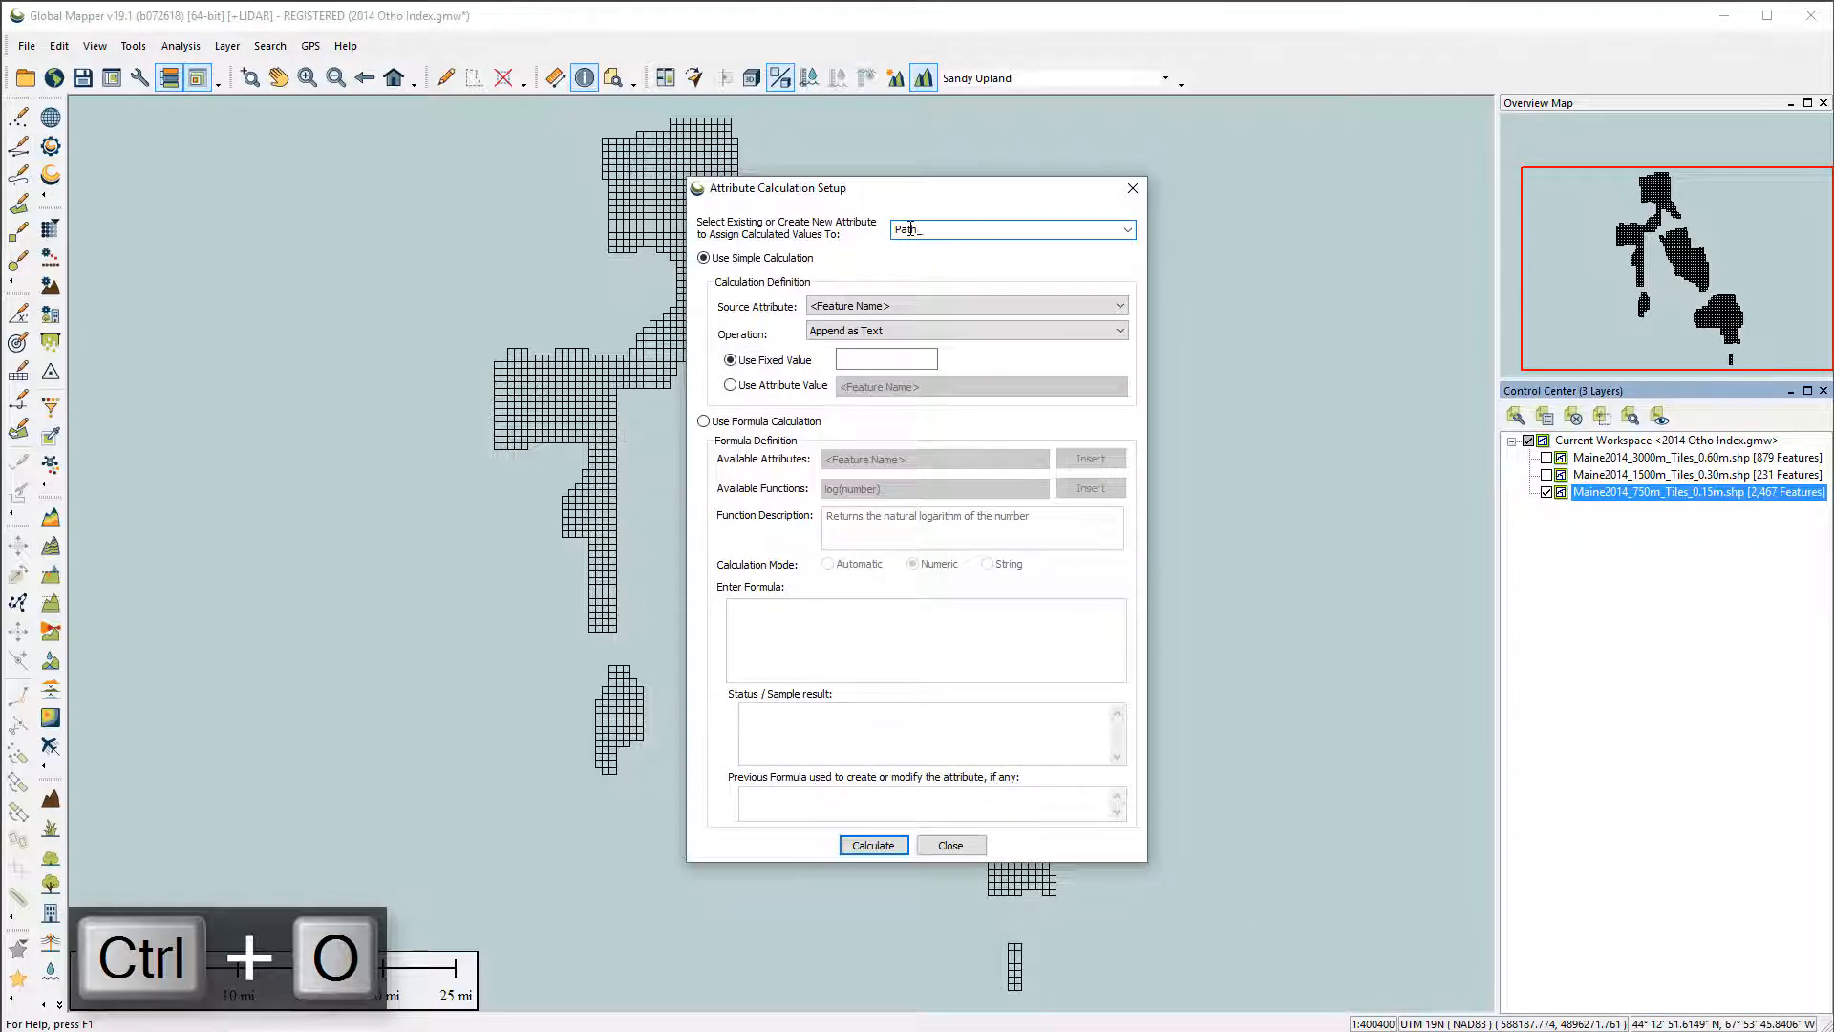
{"action": "type", "text": "2_Tile"}
{"action": "left_click", "coordinate": [864, 305]}
{"action": "left_click", "coordinate": [860, 400]}
{"action": "left_click", "coordinate": [851, 334]}
{"action": "left_click", "coordinate": [852, 363]}
- Copy the Geotiff\15cm folder path from File Explorer and calculate with it plus a trailing backslash as the fixed value
{"action": "left_click", "coordinate": [363, 1020]}
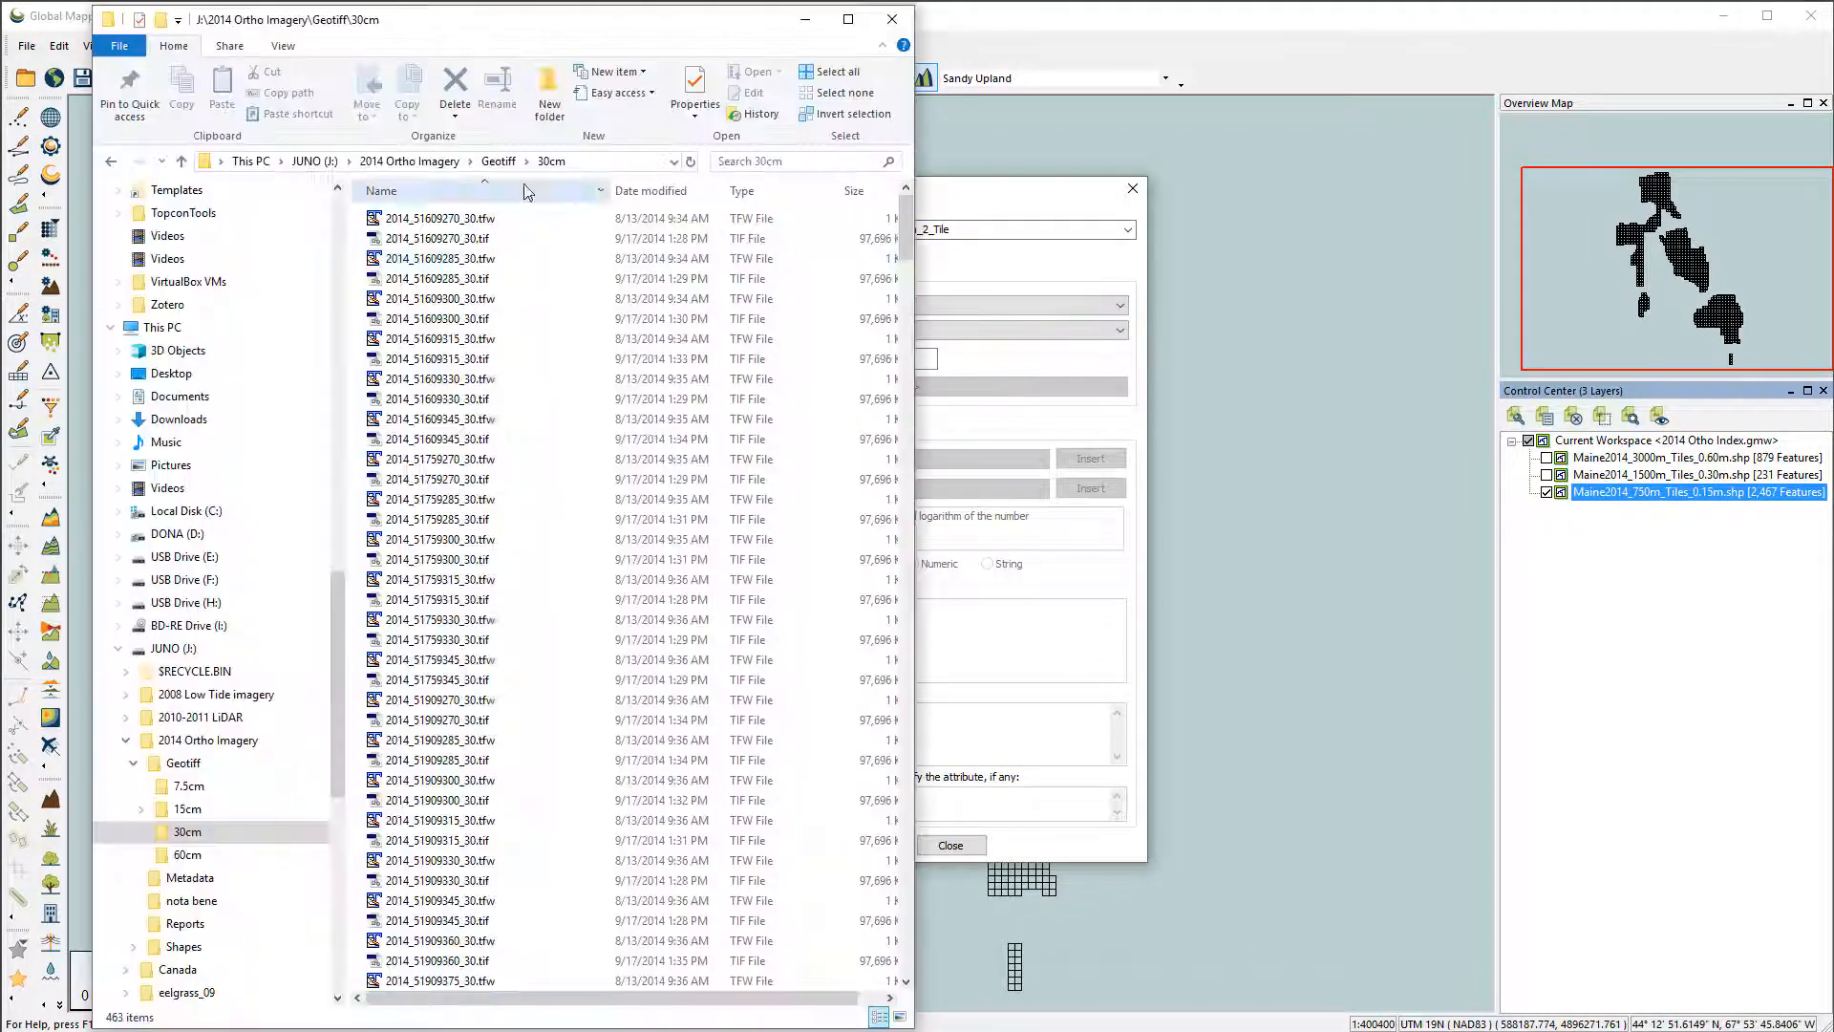
{"action": "left_click", "coordinate": [527, 162]}
{"action": "left_click", "coordinate": [554, 204]}
{"action": "left_click", "coordinate": [621, 161]}
{"action": "key", "text": "ctrl+c"}
{"action": "left_click", "coordinate": [973, 193]}
{"action": "left_click", "coordinate": [889, 359]}
{"action": "key", "text": "ctrl+v"}
{"action": "type", "text": "\\"}
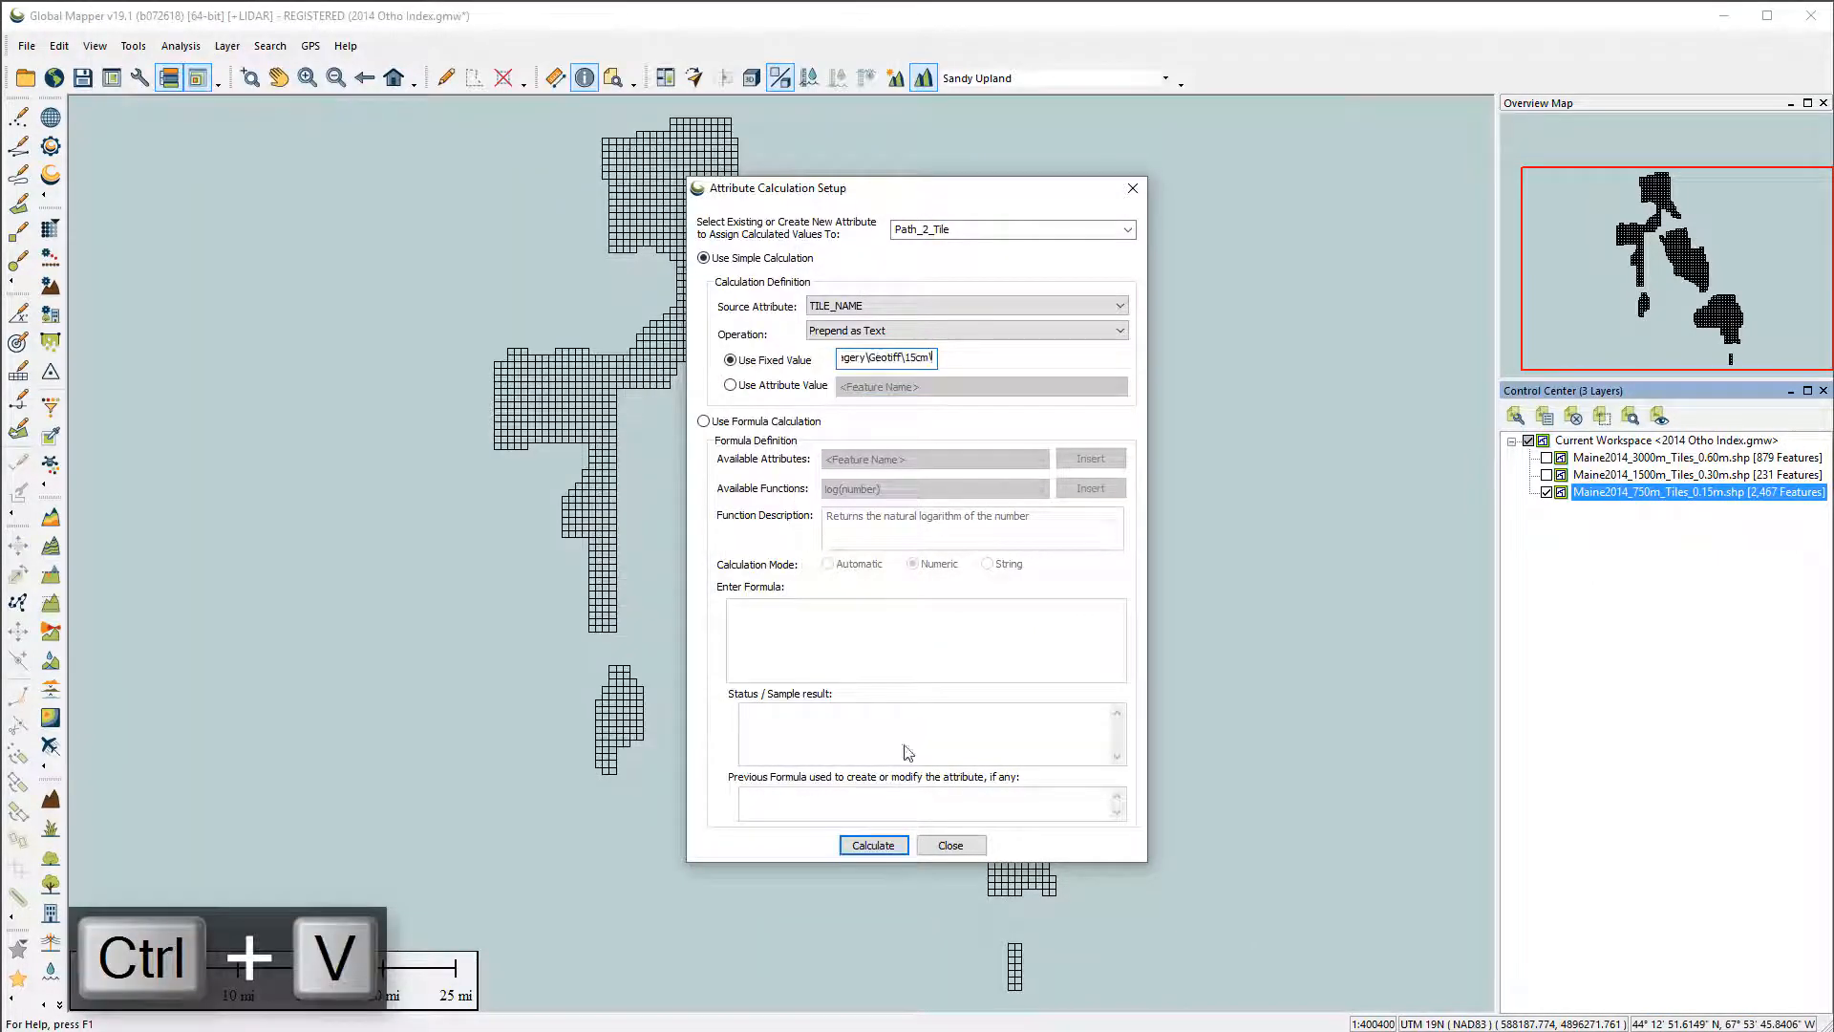
{"action": "left_click", "coordinate": [890, 849]}
{"action": "left_click", "coordinate": [1028, 579]}
- Append .tif as text to the 0.15m layer's Path_2_Tile values and close the attribute calculation
{"action": "left_click", "coordinate": [903, 307]}
{"action": "left_click", "coordinate": [874, 423]}
{"action": "left_click", "coordinate": [903, 330]}
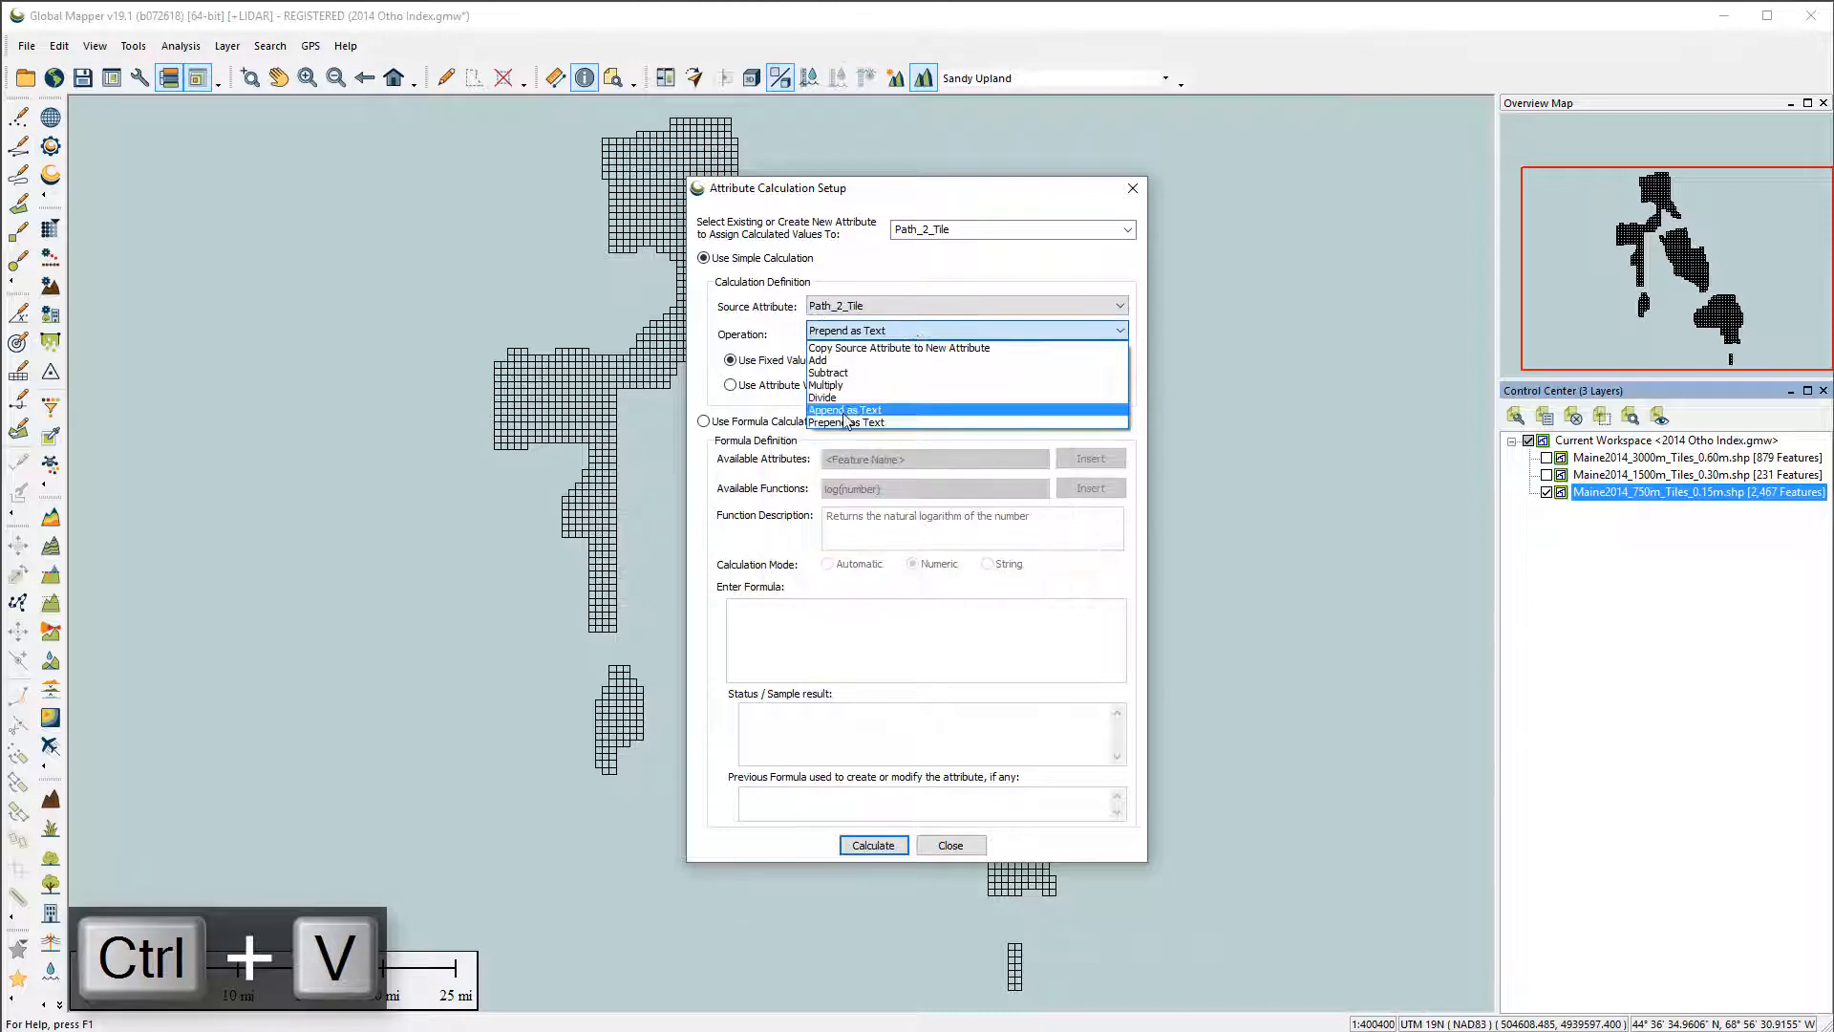
{"action": "left_click", "coordinate": [845, 410]}
{"action": "left_click", "coordinate": [873, 844]}
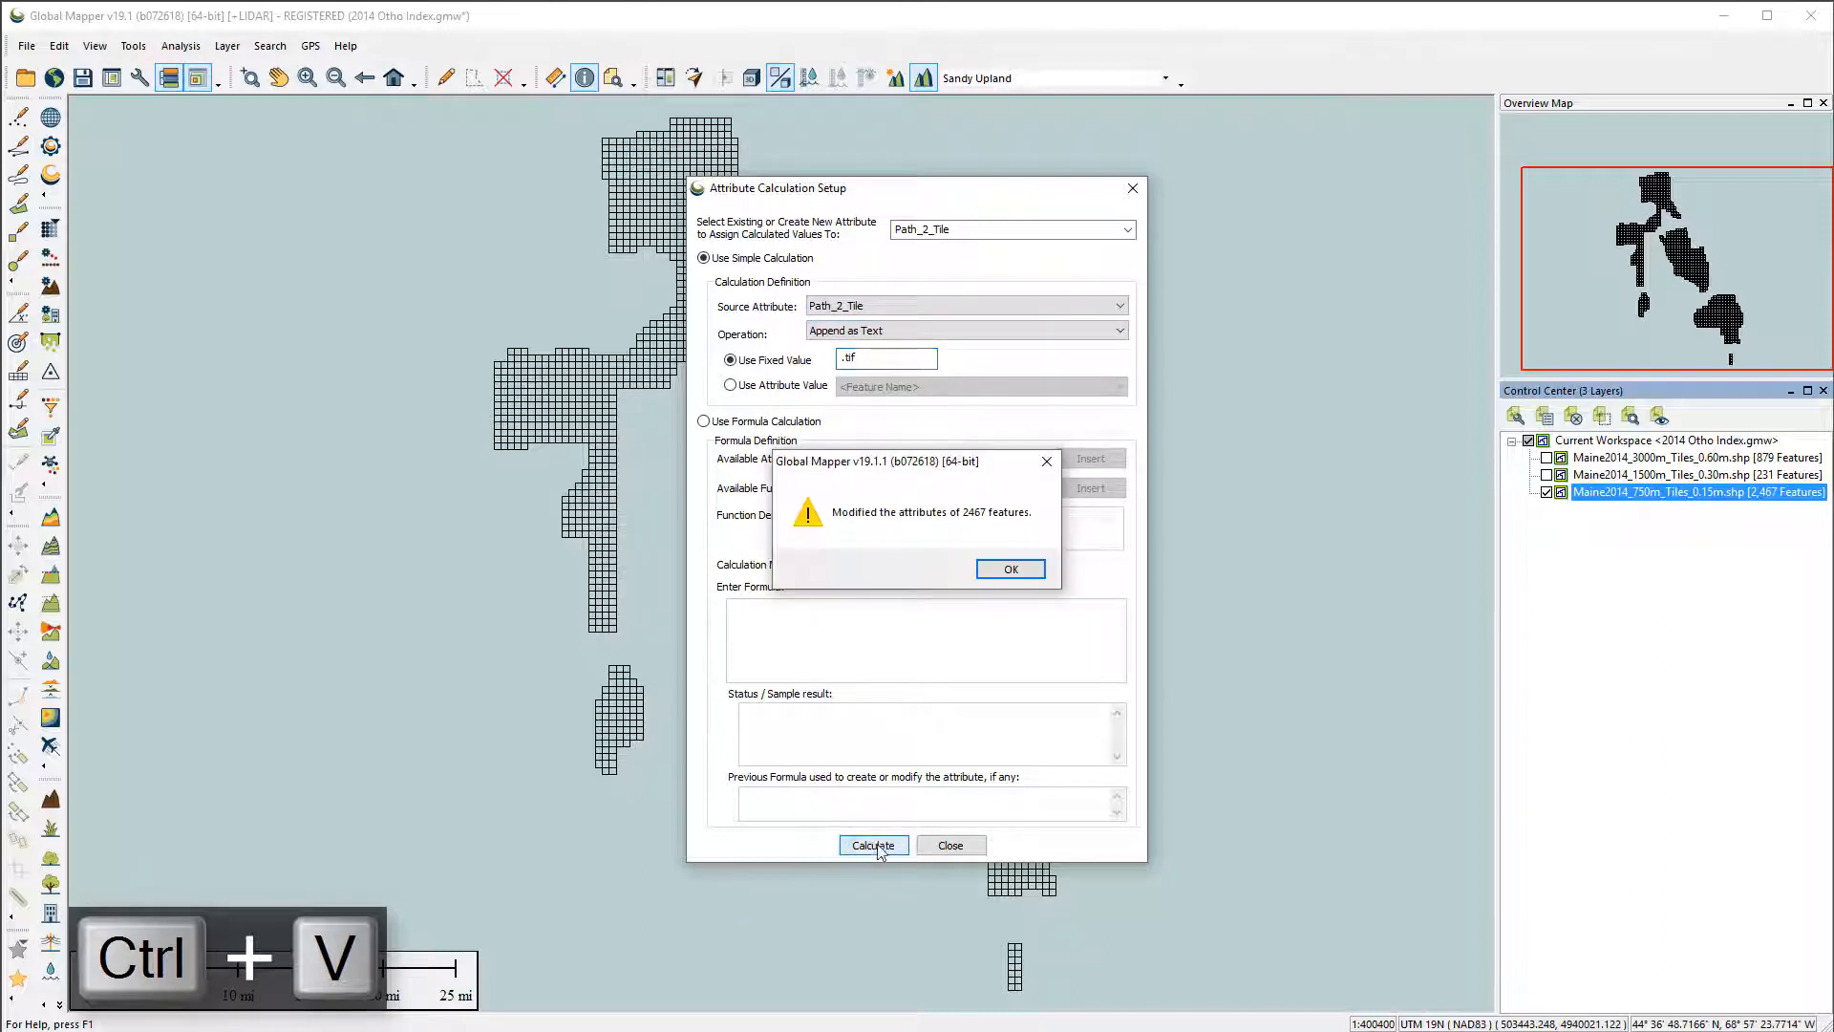
{"action": "key", "text": "Return"}
{"action": "left_click", "coordinate": [950, 845]}
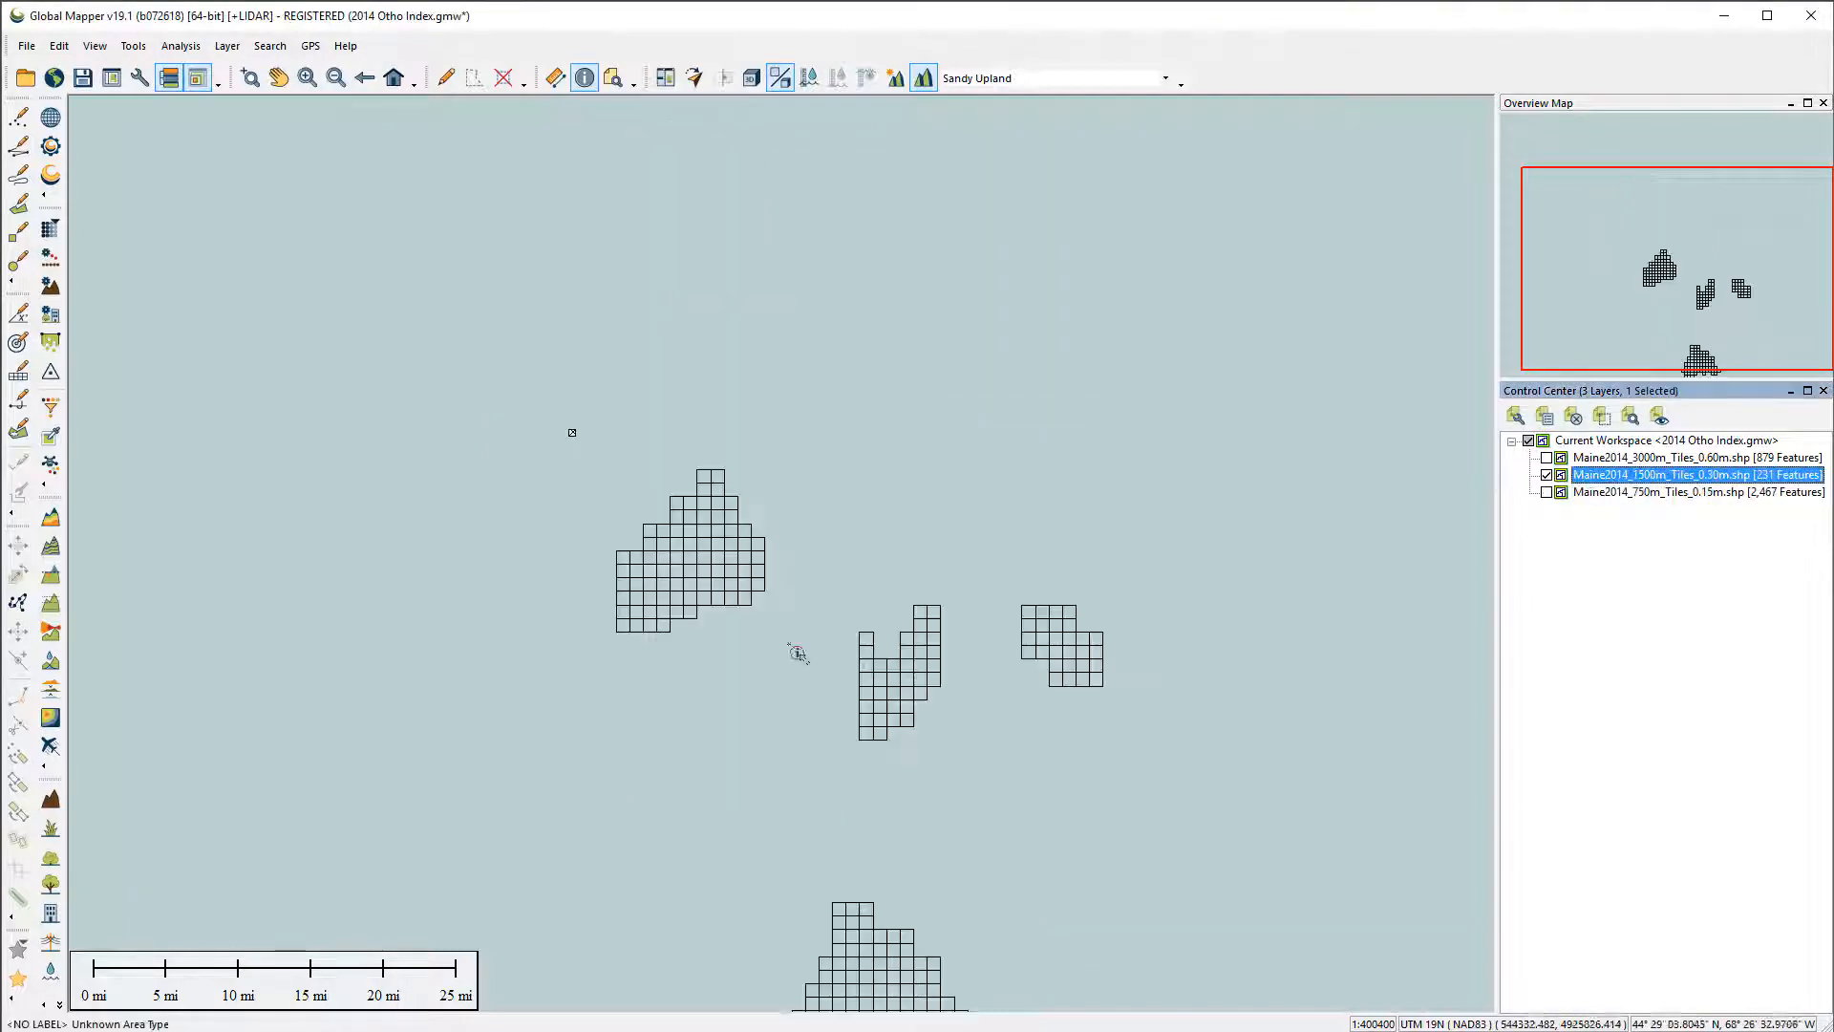
- Load the Maine2014_375m_Tiles_075m.shp tile index from the Shapes\7.5 folder
{"action": "key", "text": "ctrl+o"}
{"action": "left_click", "coordinate": [696, 839]}
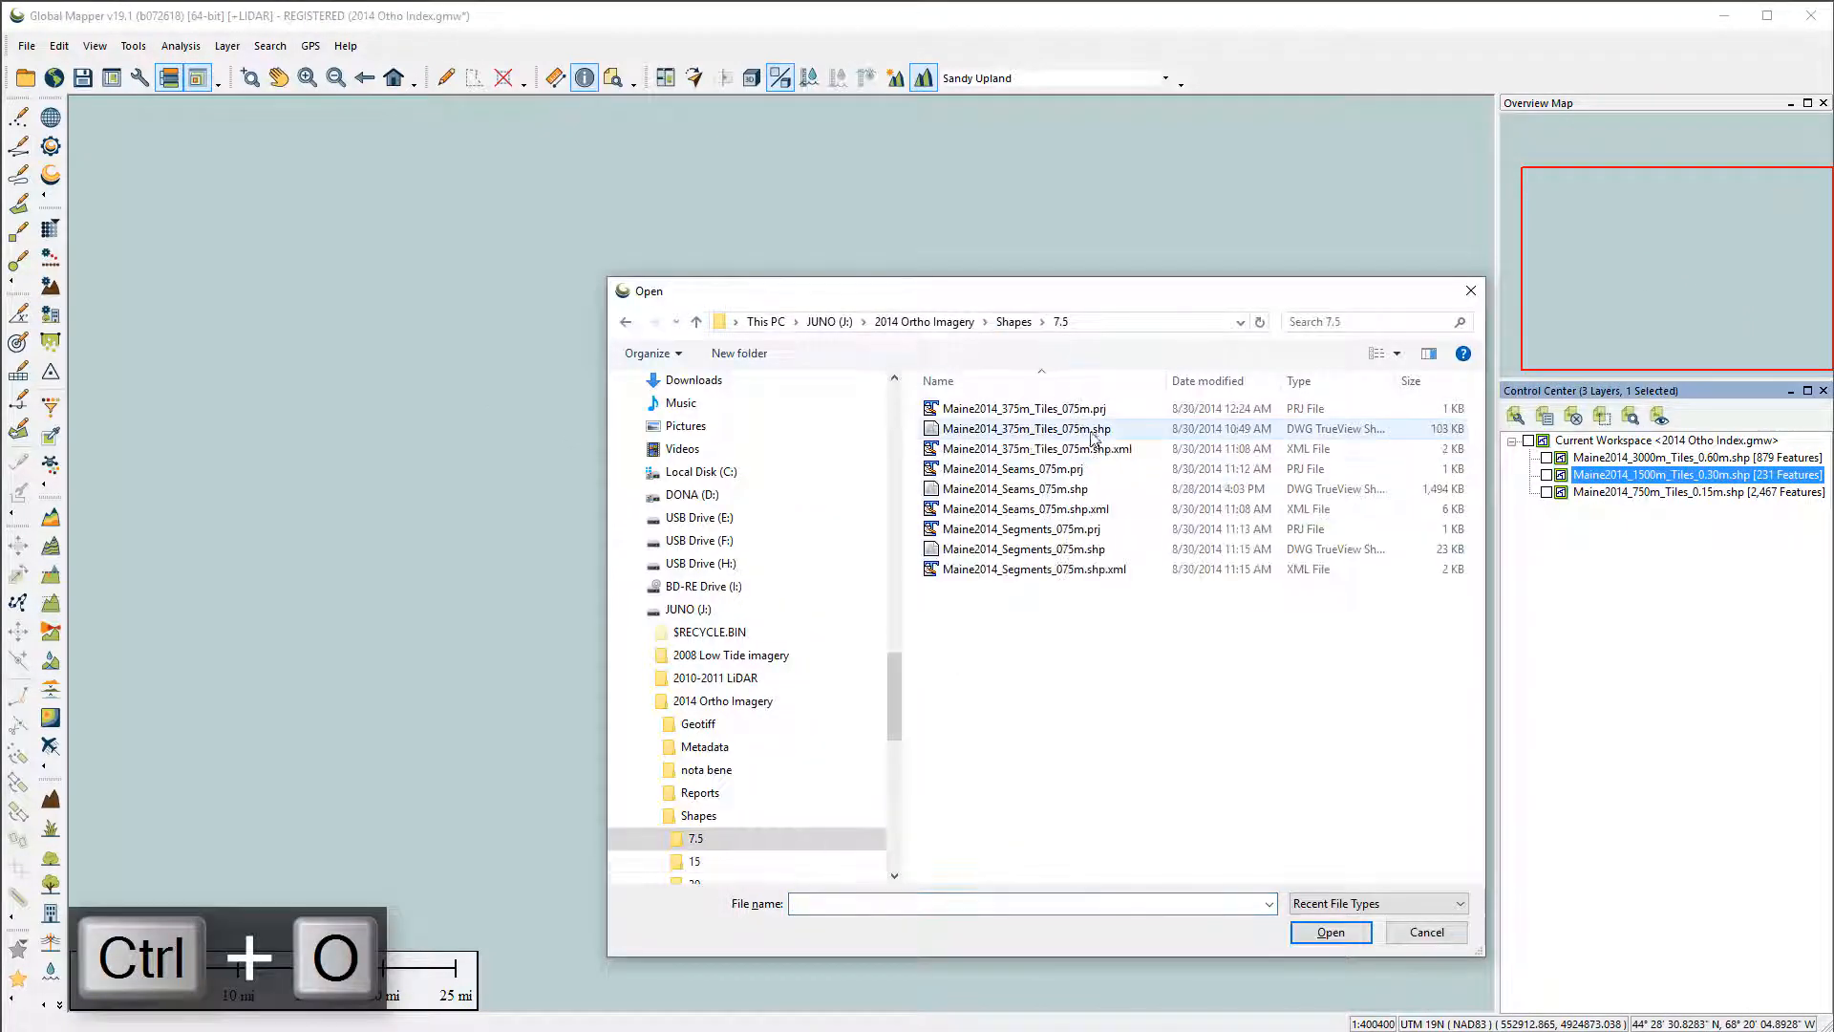
{"action": "left_click", "coordinate": [1206, 430]}
{"action": "left_click", "coordinate": [1330, 932]}
{"action": "key", "text": "Home"}
- Set up a Path_2_Tile attribute calculation for only the 375m tile layer, with TILE_NAME as source and Prepend as Text
{"action": "right_click", "coordinate": [1654, 514]}
{"action": "mouse_move", "coordinate": [1710, 991]}
{"action": "left_click", "coordinate": [1433, 931]}
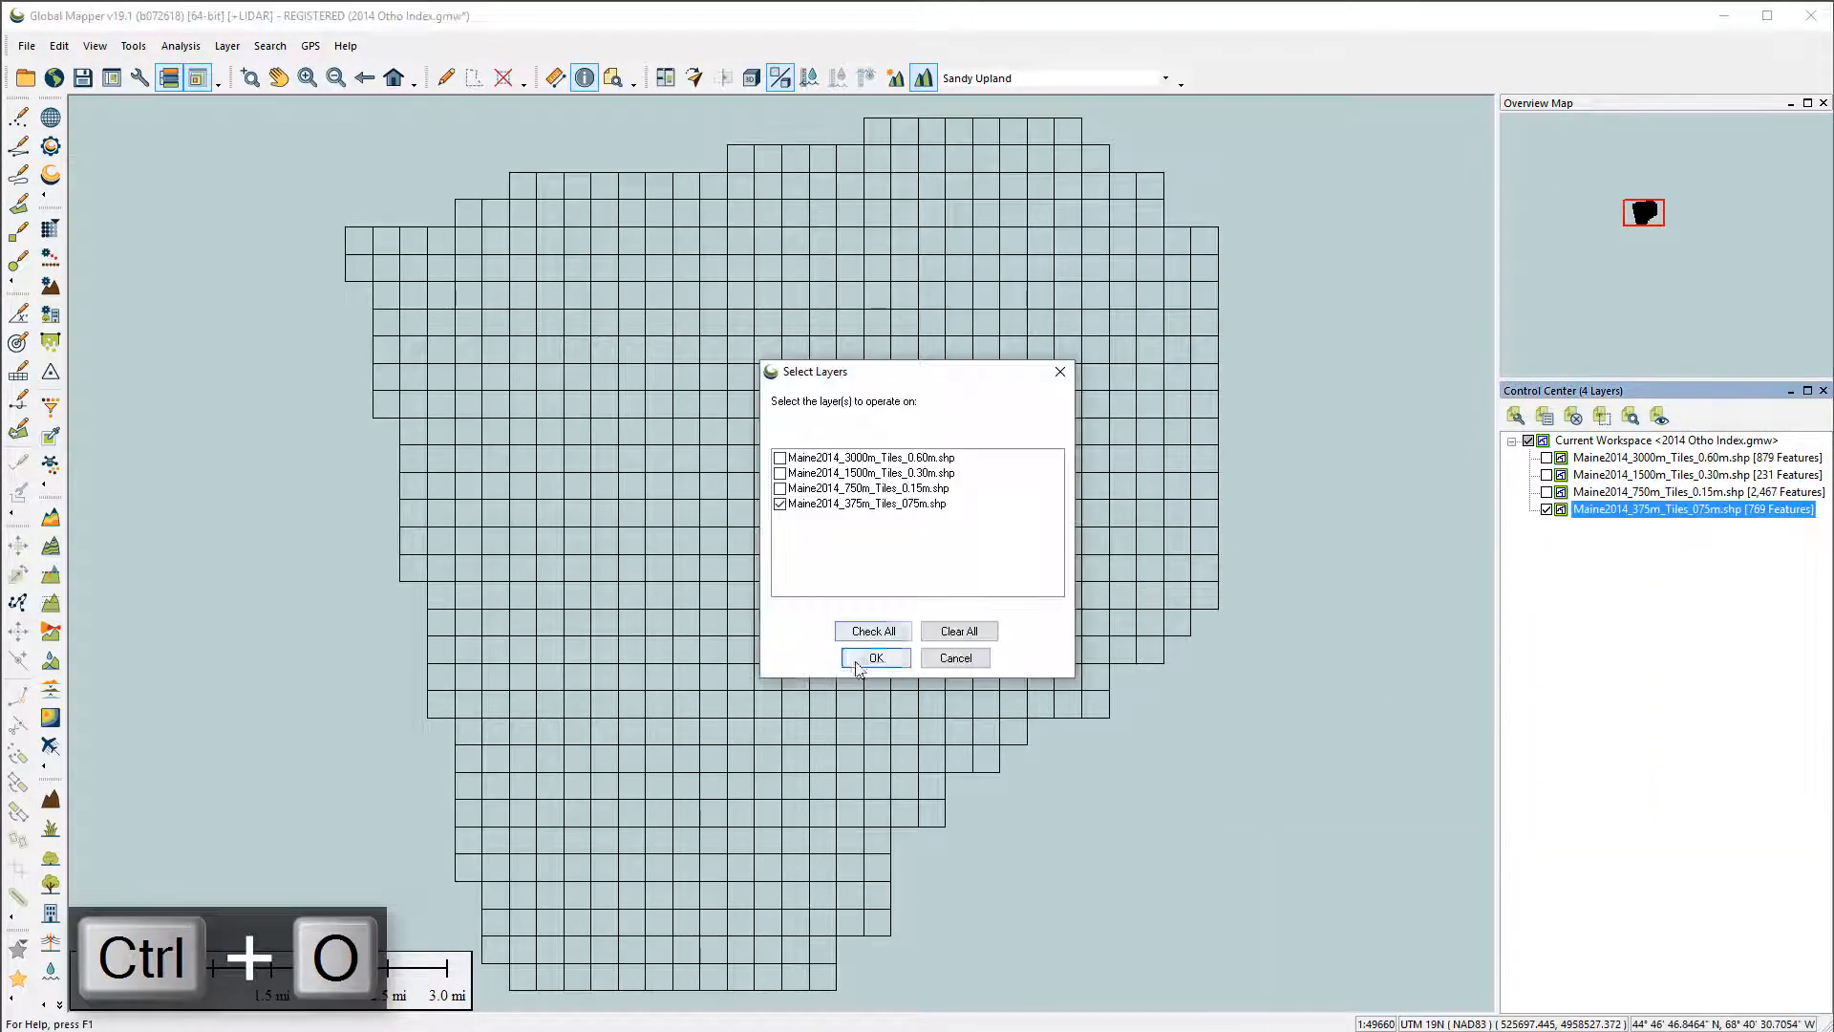
{"action": "left_click", "coordinate": [872, 655]}
{"action": "type", "text": "le"}
{"action": "left_click", "coordinate": [860, 305]}
{"action": "left_click", "coordinate": [831, 409]}
{"action": "left_click", "coordinate": [850, 330]}
{"action": "left_click", "coordinate": [843, 419]}
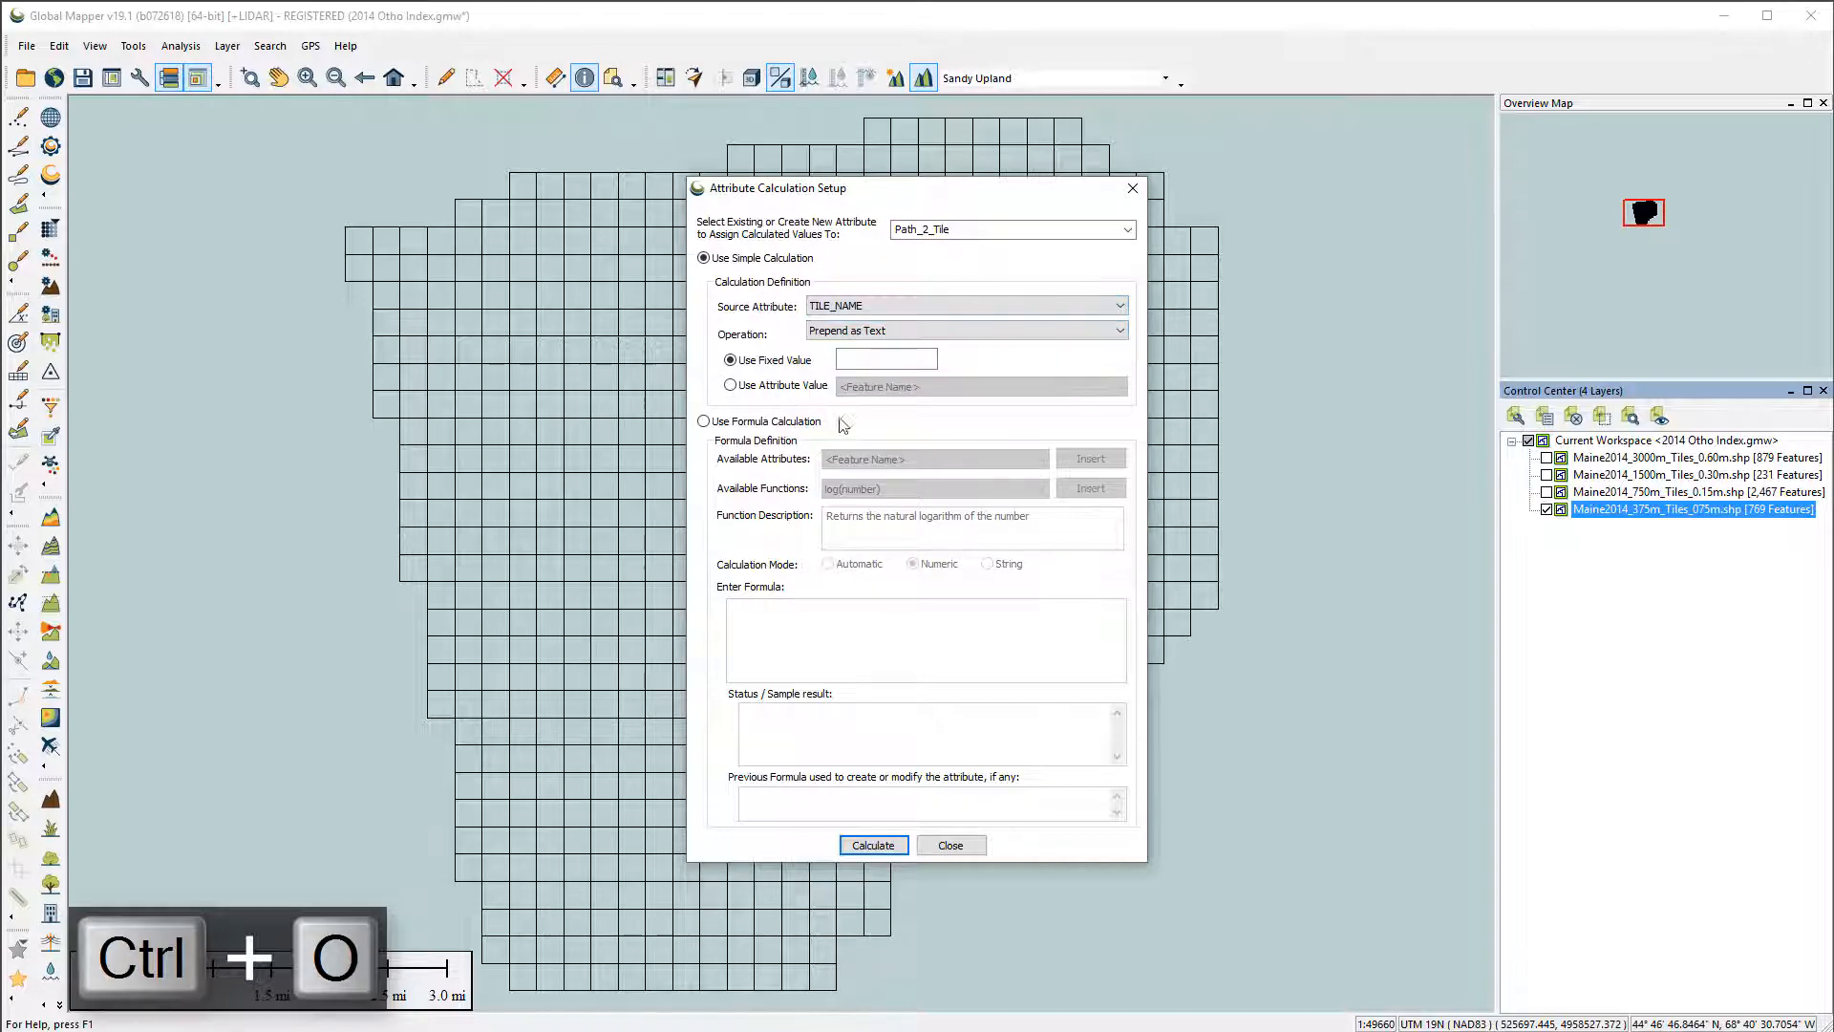
- Copy the Geotiff\7.5cm folder path from File Explorer and calculate with it plus a trailing backslash as the prepended value
{"action": "key", "text": "alt+Tab"}
{"action": "left_click", "coordinate": [525, 161]}
{"action": "left_click", "coordinate": [538, 190]}
{"action": "left_click", "coordinate": [616, 161]}
{"action": "key", "text": "ctrl+c"}
{"action": "left_click", "coordinate": [927, 359]}
{"action": "key", "text": "ctrl+v"}
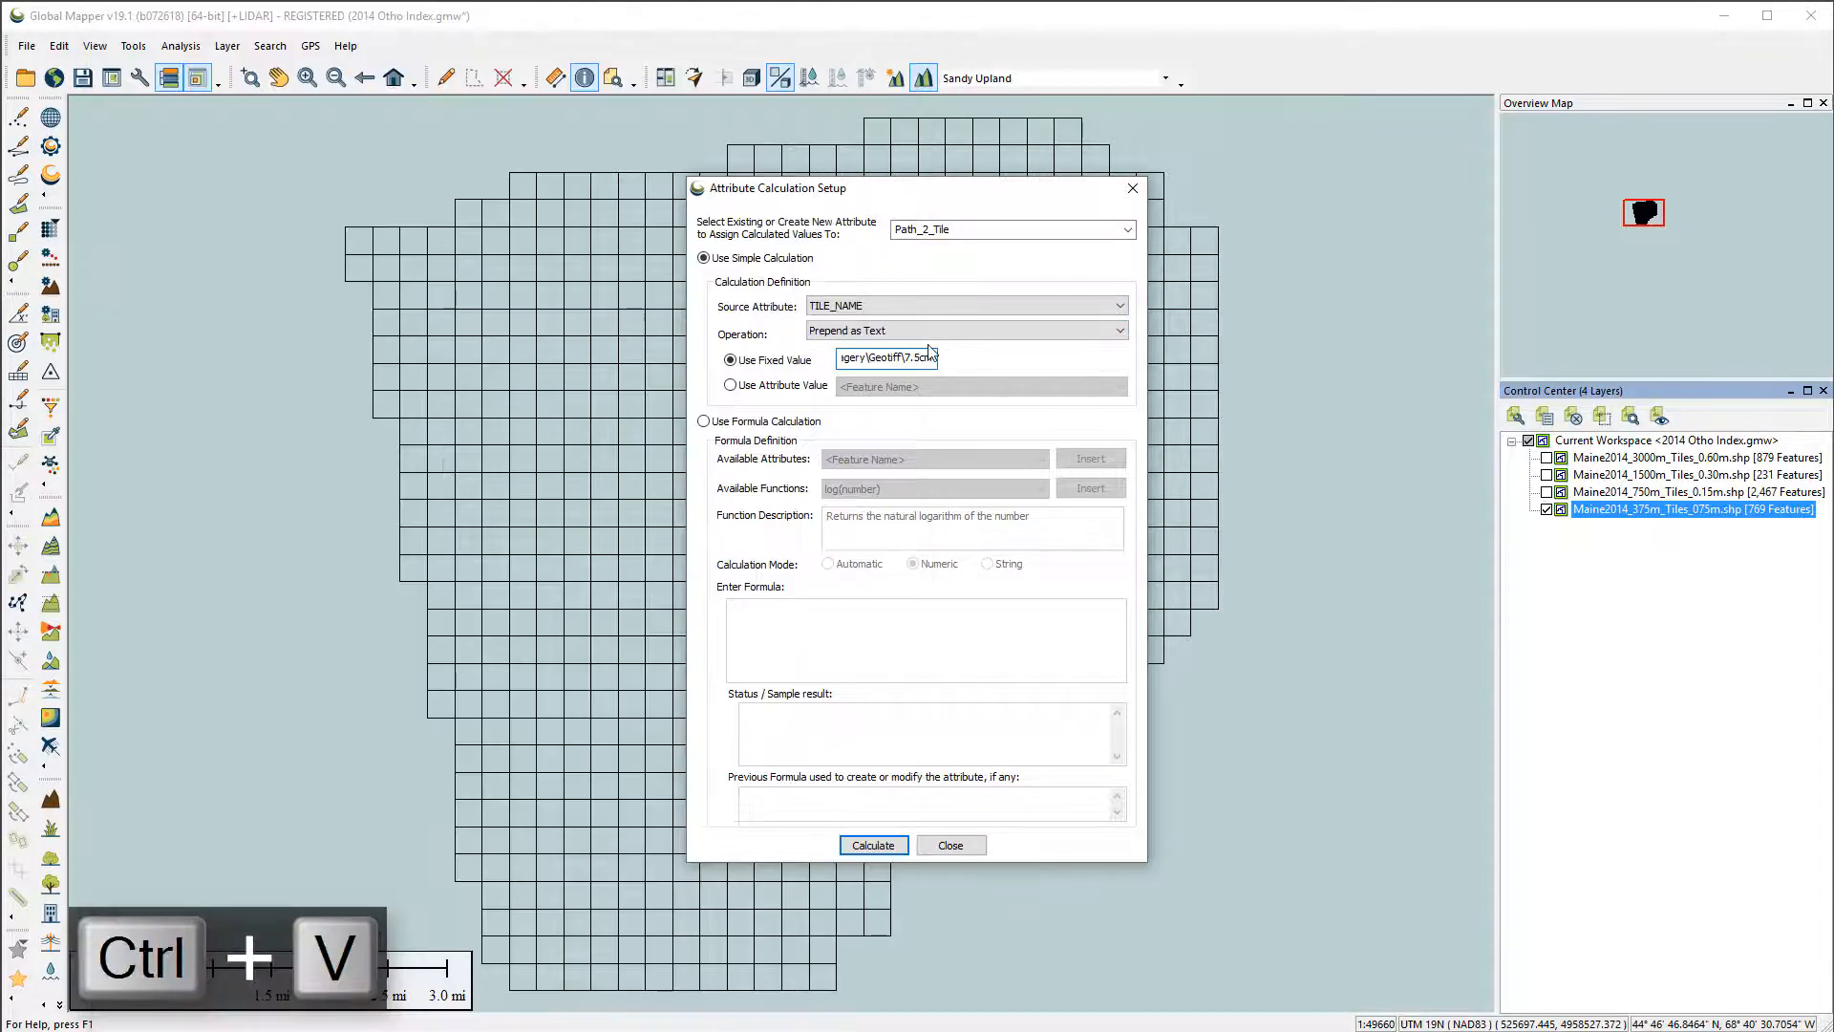
{"action": "type", "text": "\\"}
{"action": "left_click", "coordinate": [878, 845]}
{"action": "left_click", "coordinate": [1020, 583]}
- Append .tif as text to the 375m tile layer's Path_2_Tile values and save the workspace with all four index layers shown
{"action": "left_click", "coordinate": [900, 306]}
{"action": "left_click", "coordinate": [860, 434]}
{"action": "left_click", "coordinate": [857, 331]}
{"action": "left_click", "coordinate": [857, 410]}
{"action": "left_click", "coordinate": [885, 357]}
{"action": "key", "text": "Home"}
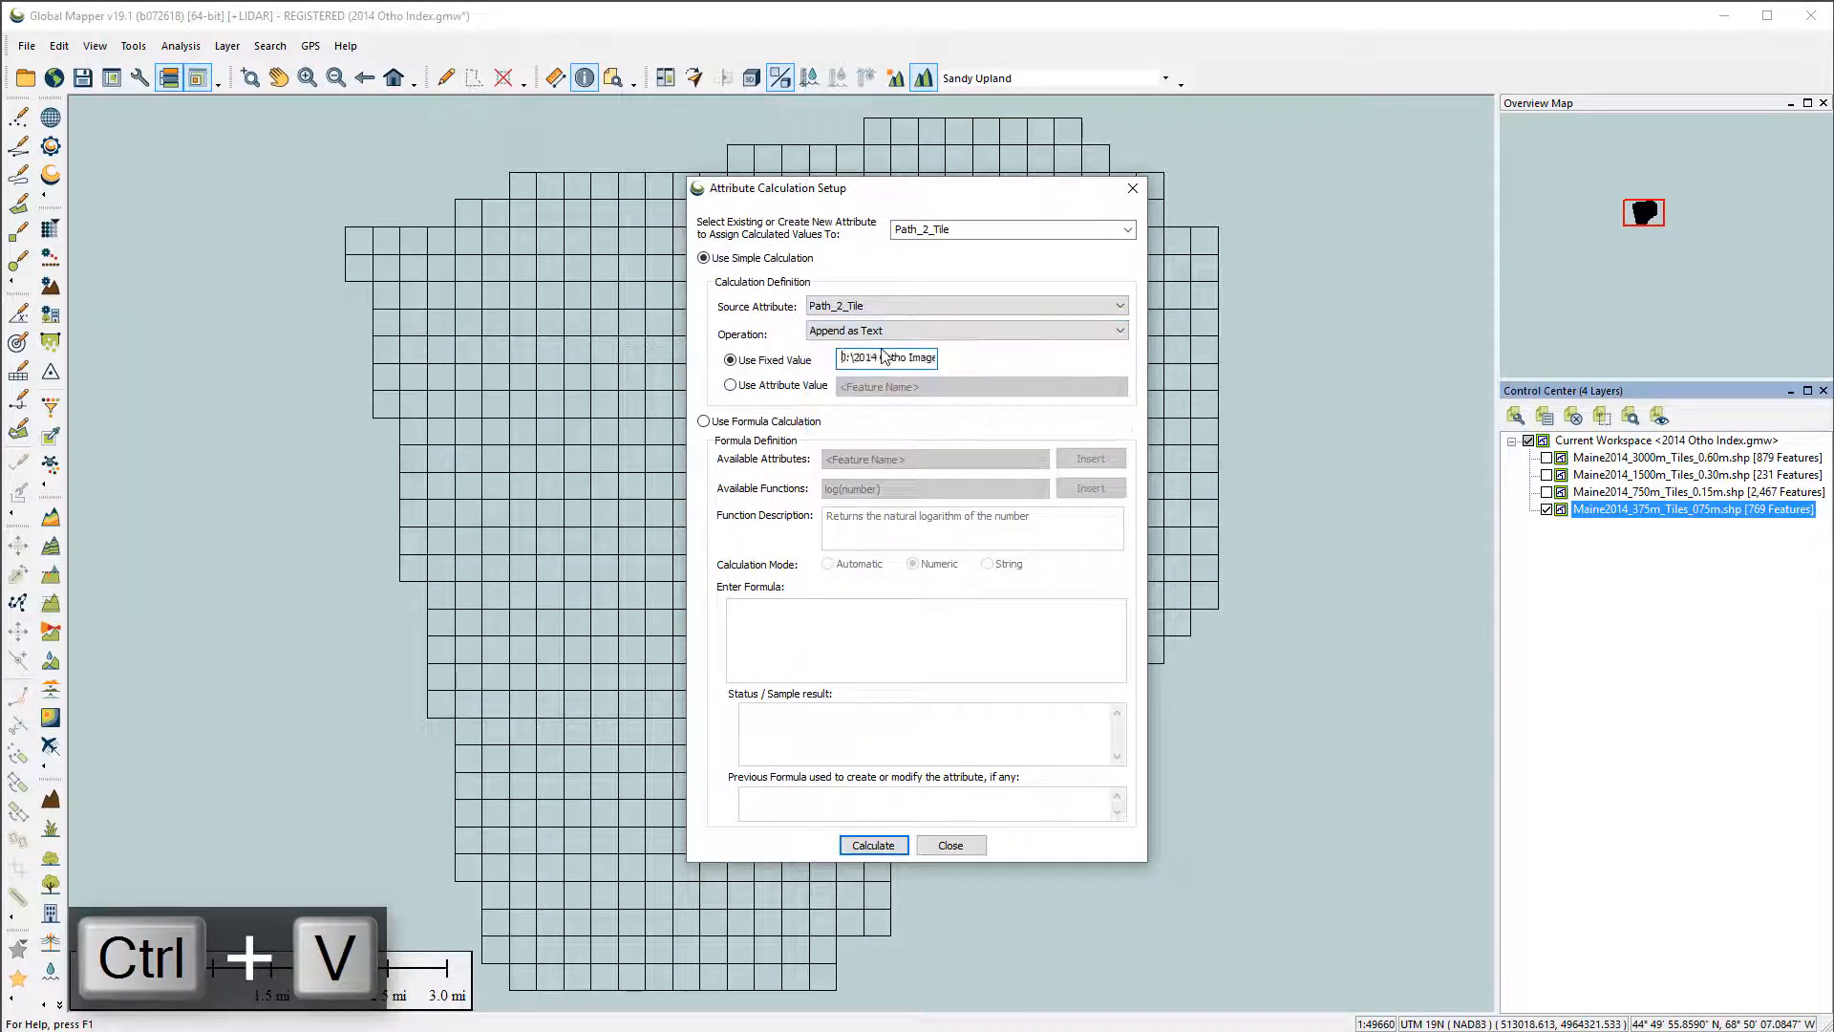
{"action": "key", "text": "Return"}
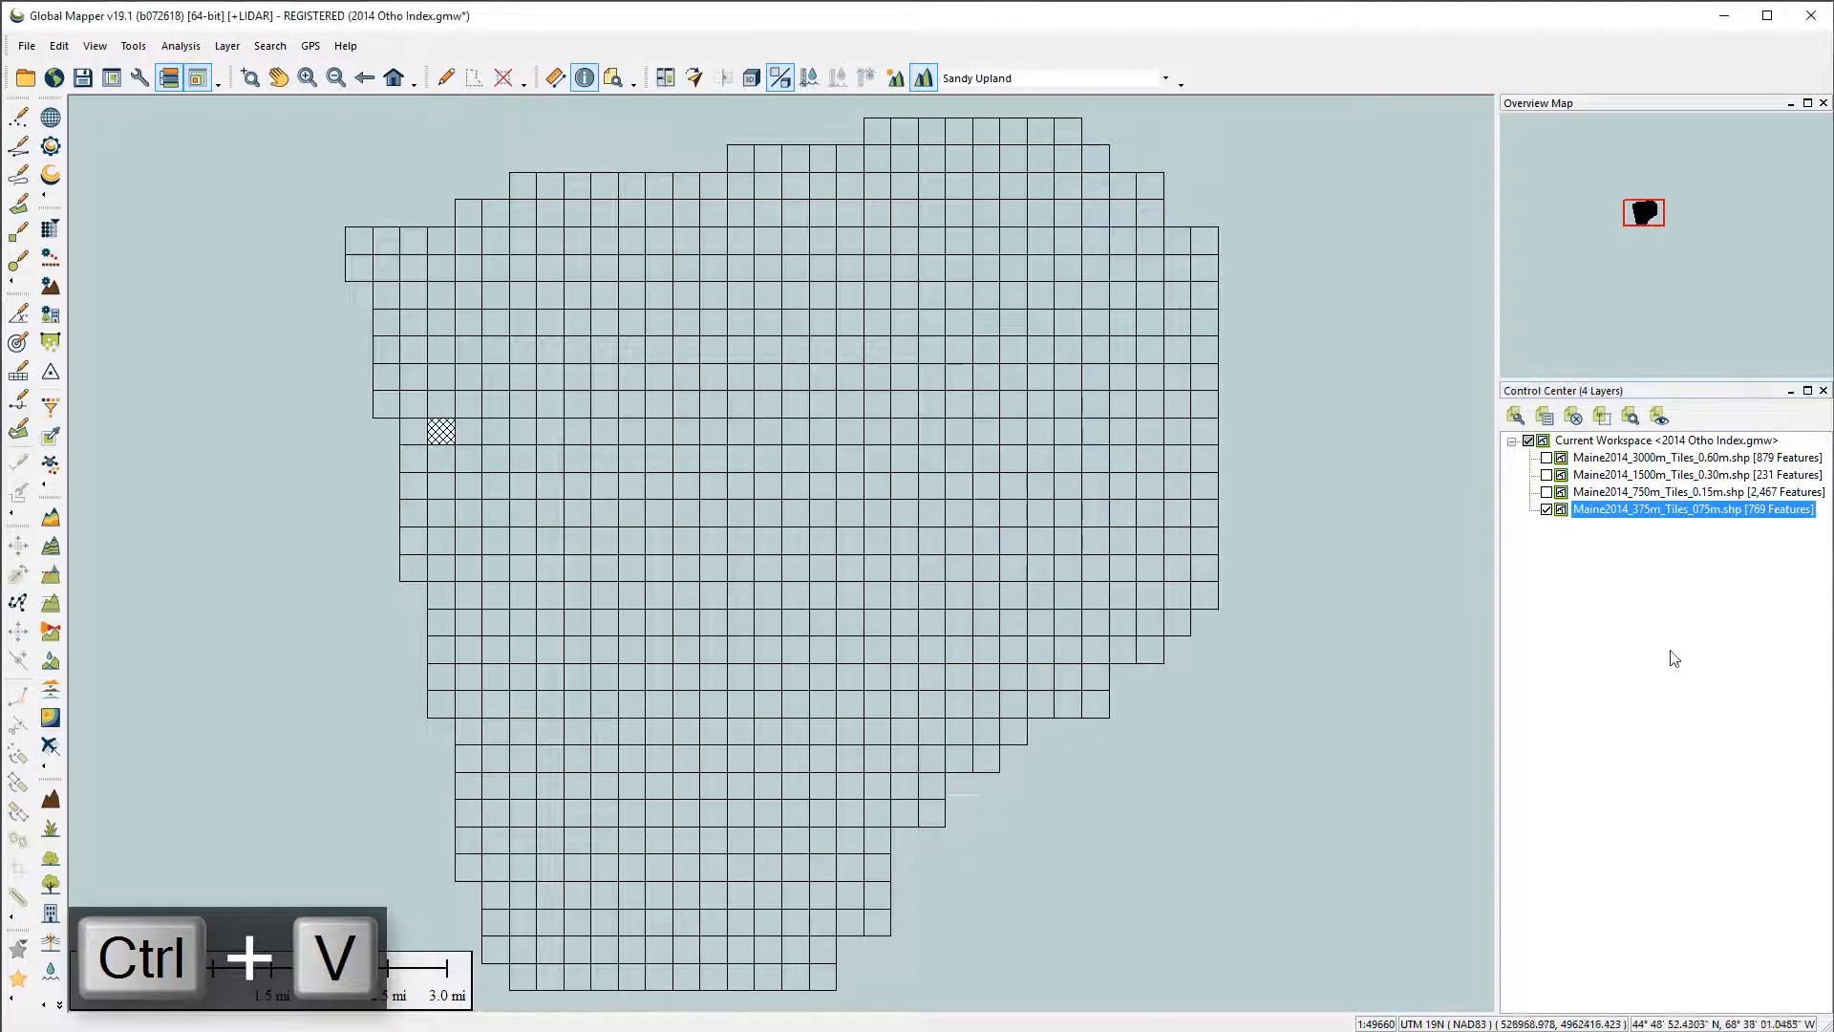
{"action": "key", "text": "ctrl+s"}
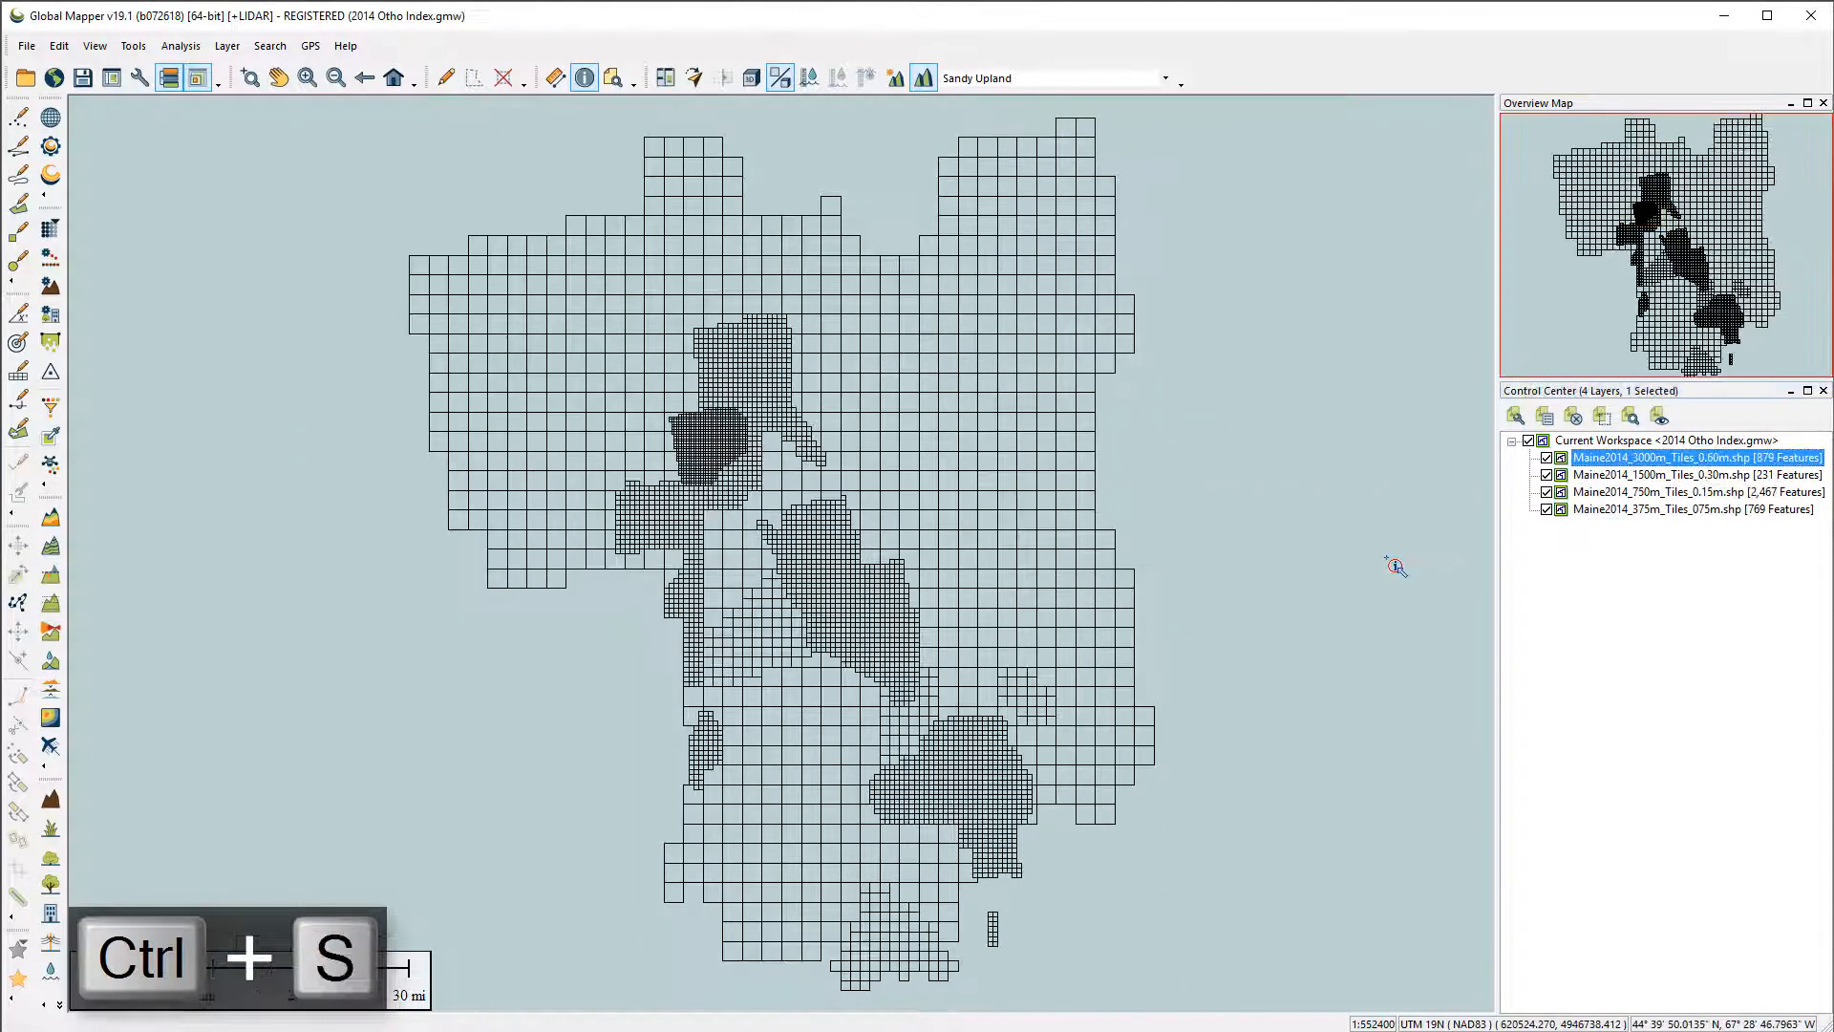
- Load the county.shp boundaries from the D:\Jobs\Town data\cnty24s folder and show the full extent
{"action": "key", "text": "ctrl+o"}
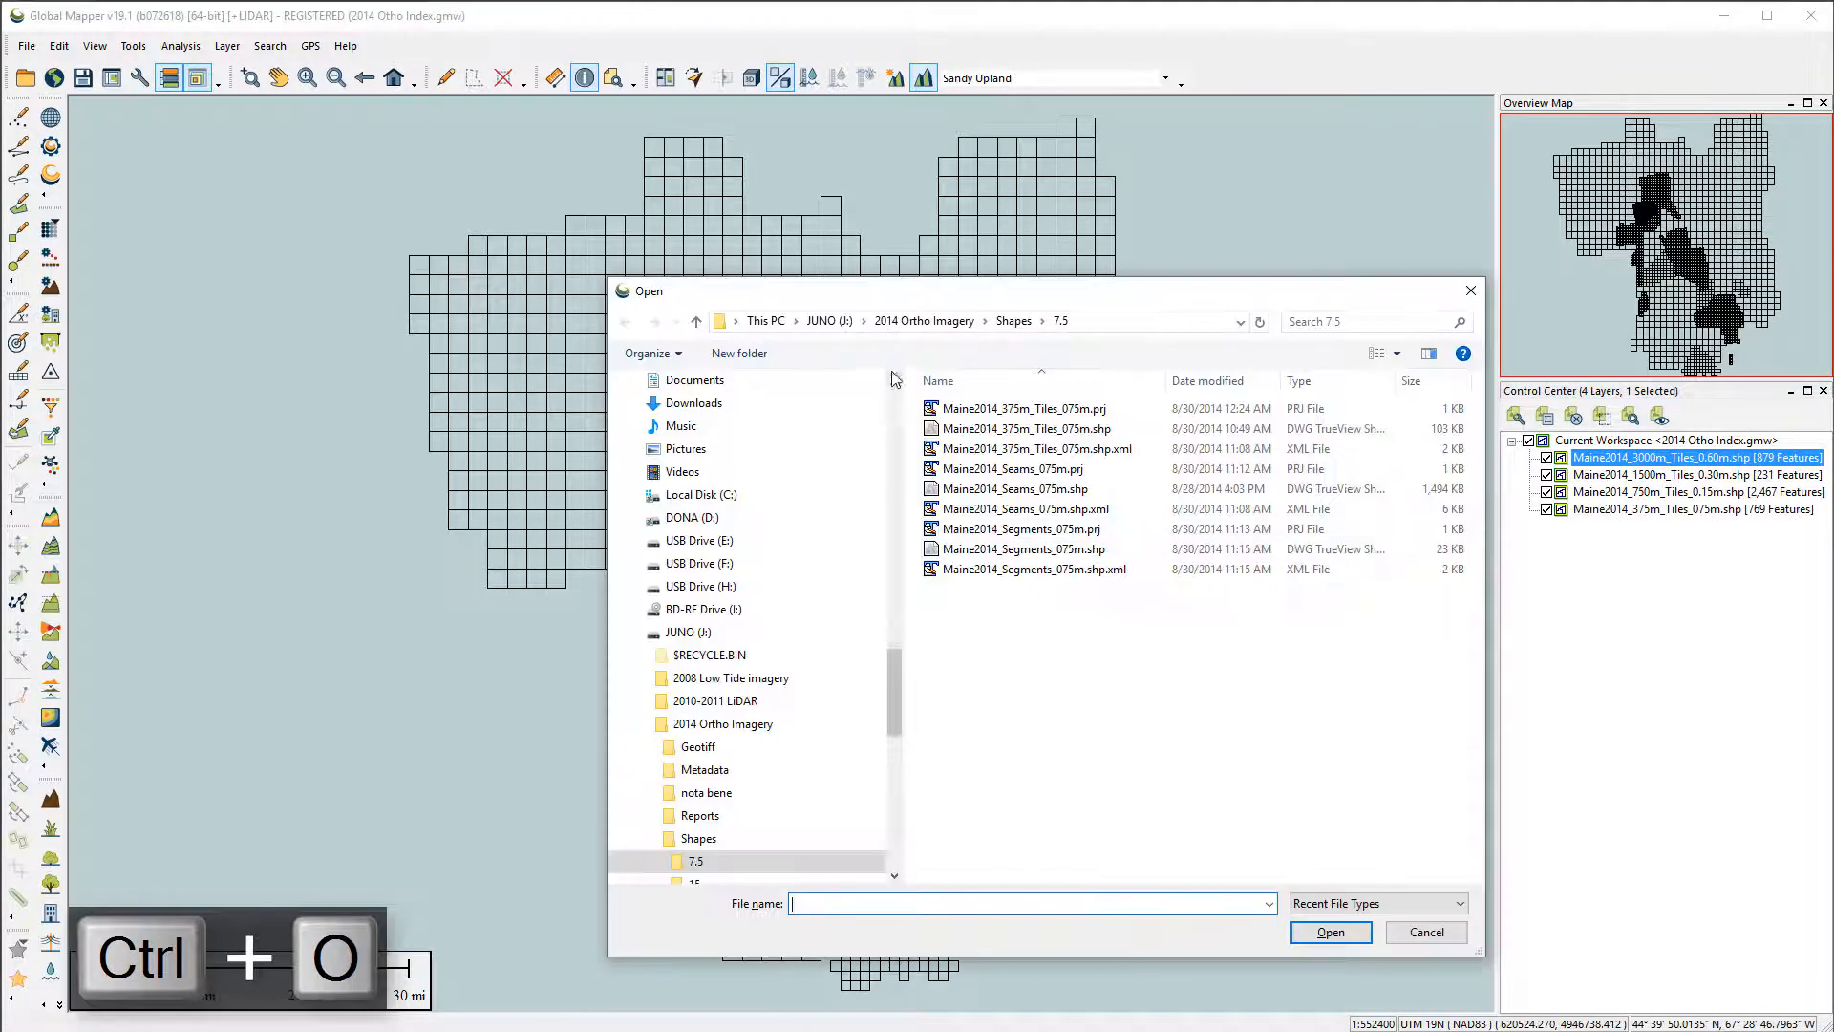
{"action": "left_click", "coordinate": [669, 596]}
{"action": "double_click", "coordinate": [965, 643]}
{"action": "left_click", "coordinate": [971, 448]}
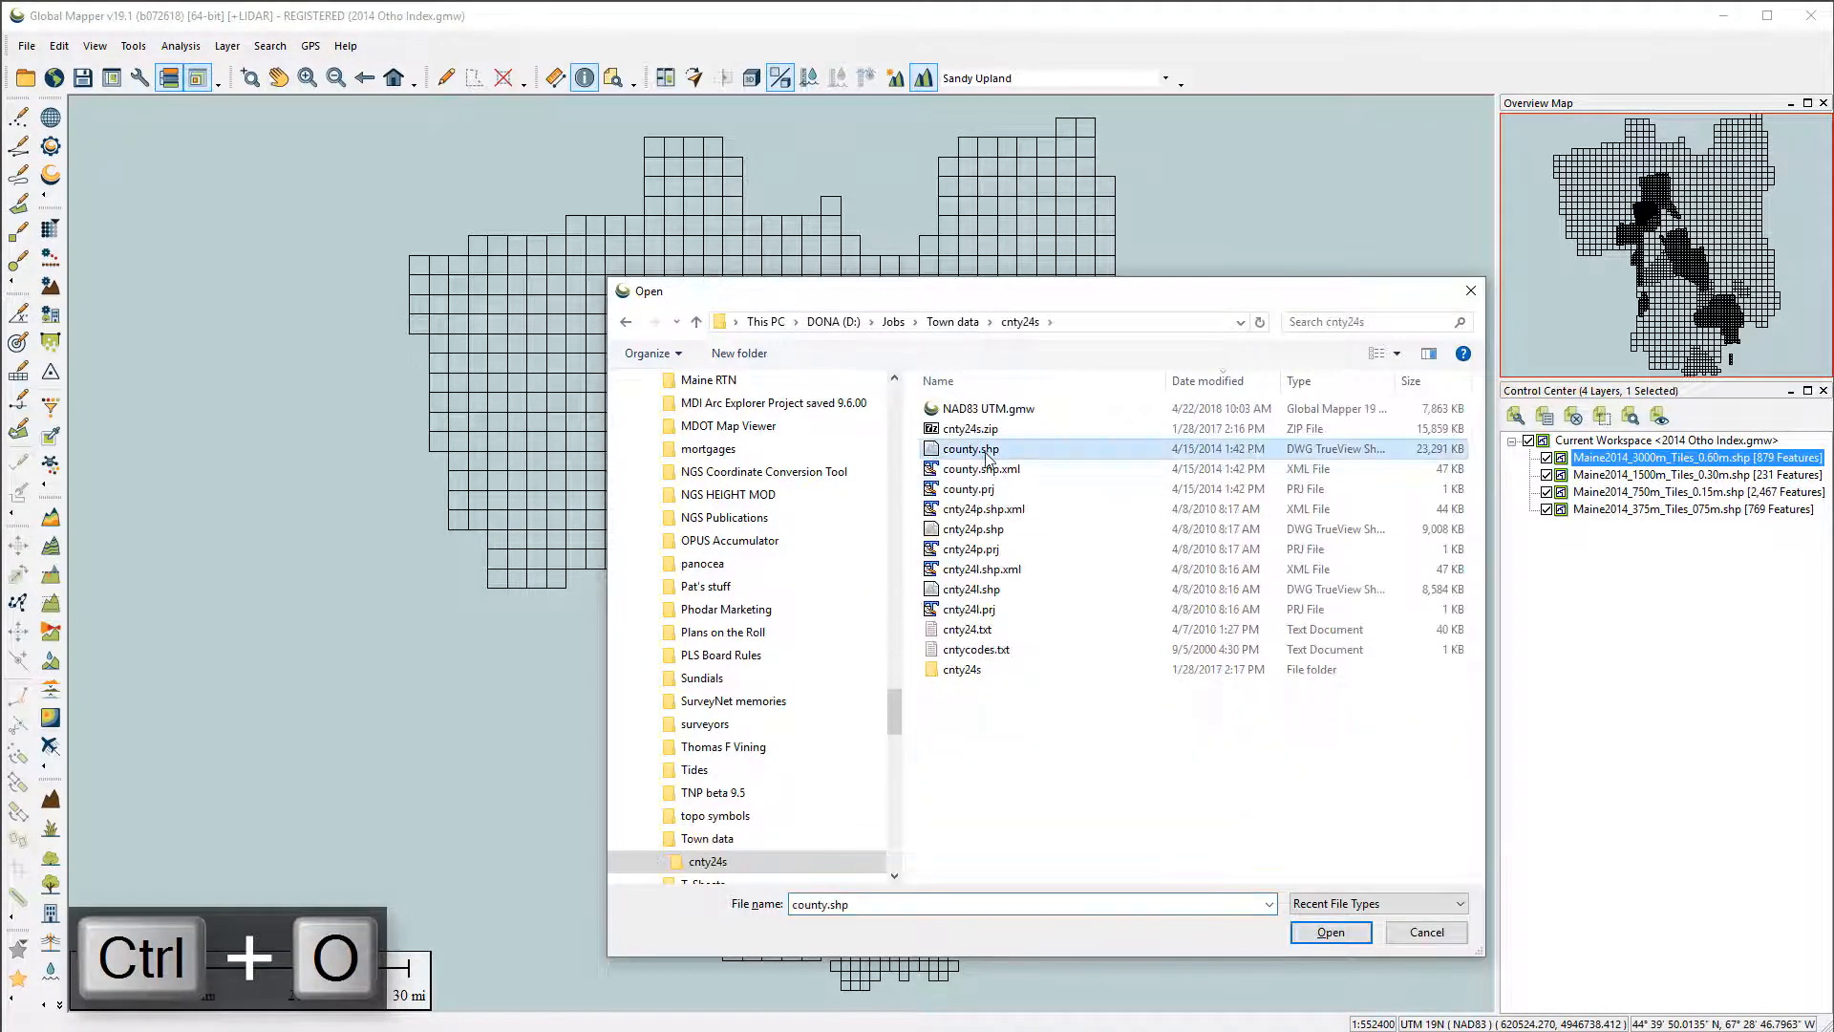
{"action": "left_click", "coordinate": [1347, 934]}
{"action": "key", "text": "ctrl+Home"}
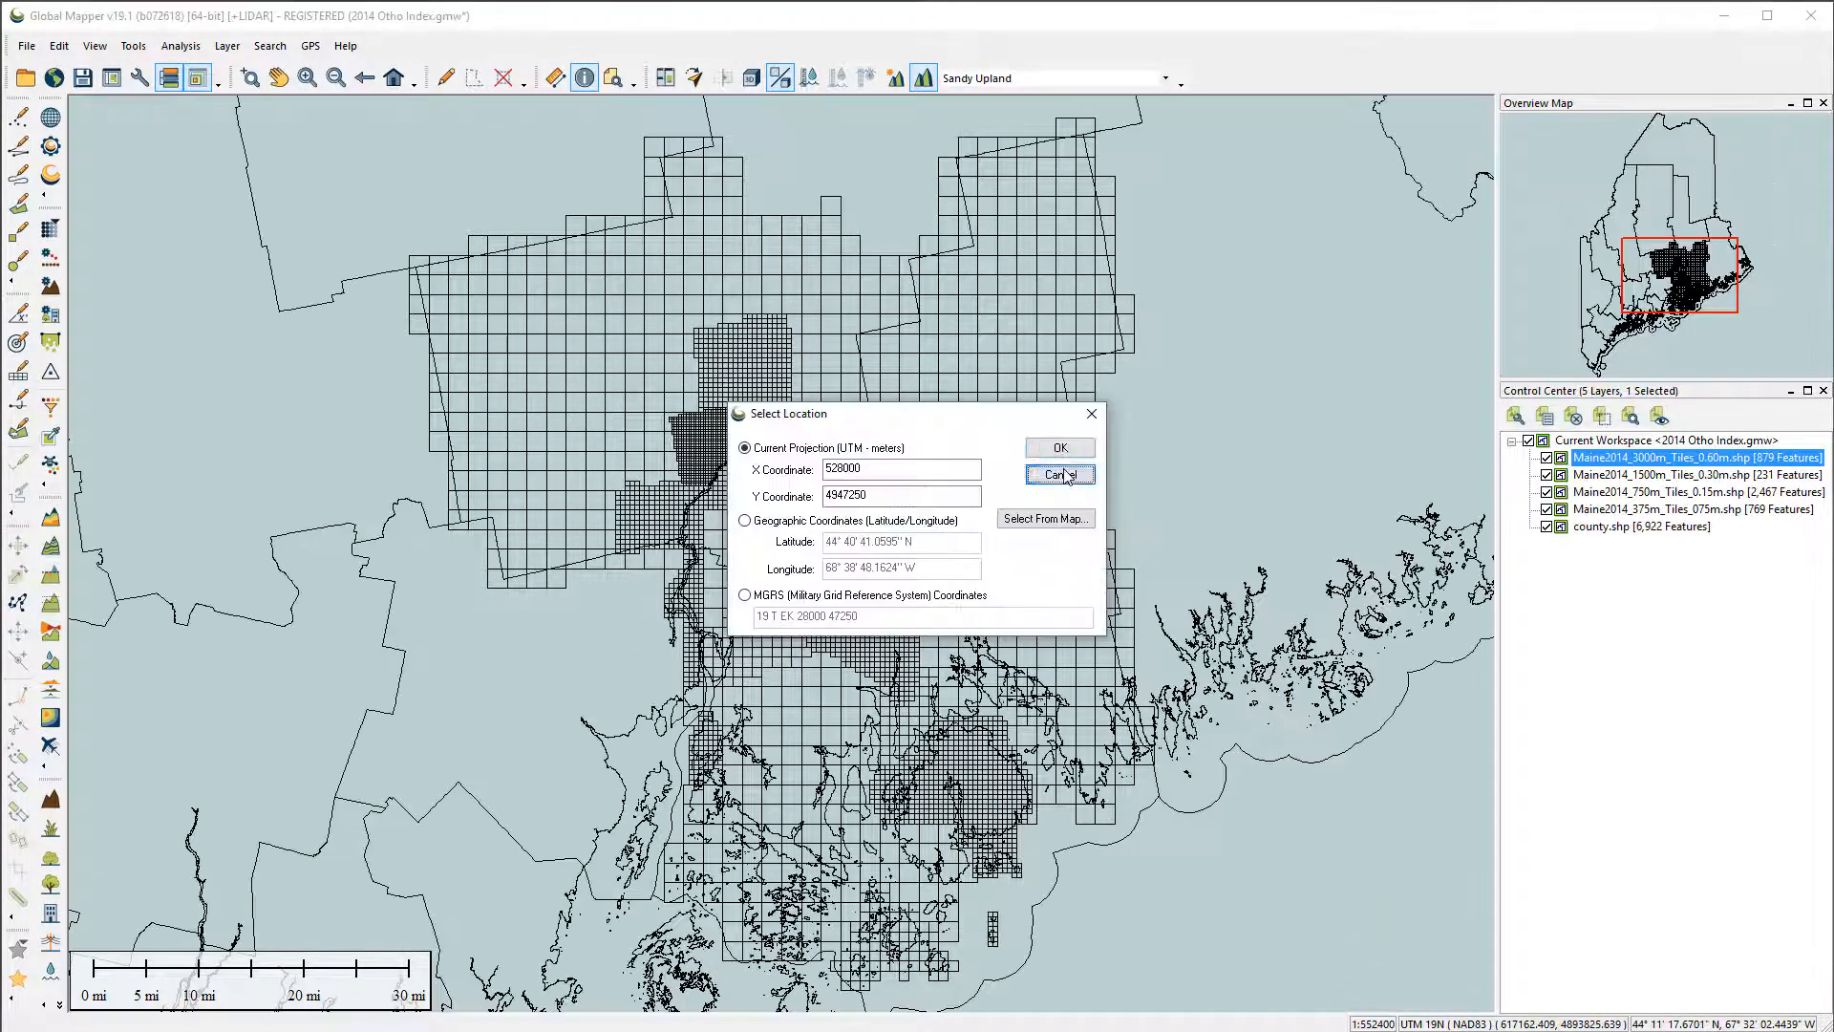
{"action": "left_click", "coordinate": [1064, 475]}
{"action": "key", "text": "Home"}
- Classify the unclassified area features of county.shp as Counties and apply the style
{"action": "double_click", "coordinate": [1642, 527]}
{"action": "left_click", "coordinate": [1013, 296]}
{"action": "left_click", "coordinate": [1047, 341]}
{"action": "left_click_drag", "start_coordinate": [1049, 683], "coordinate": [1085, 434]}
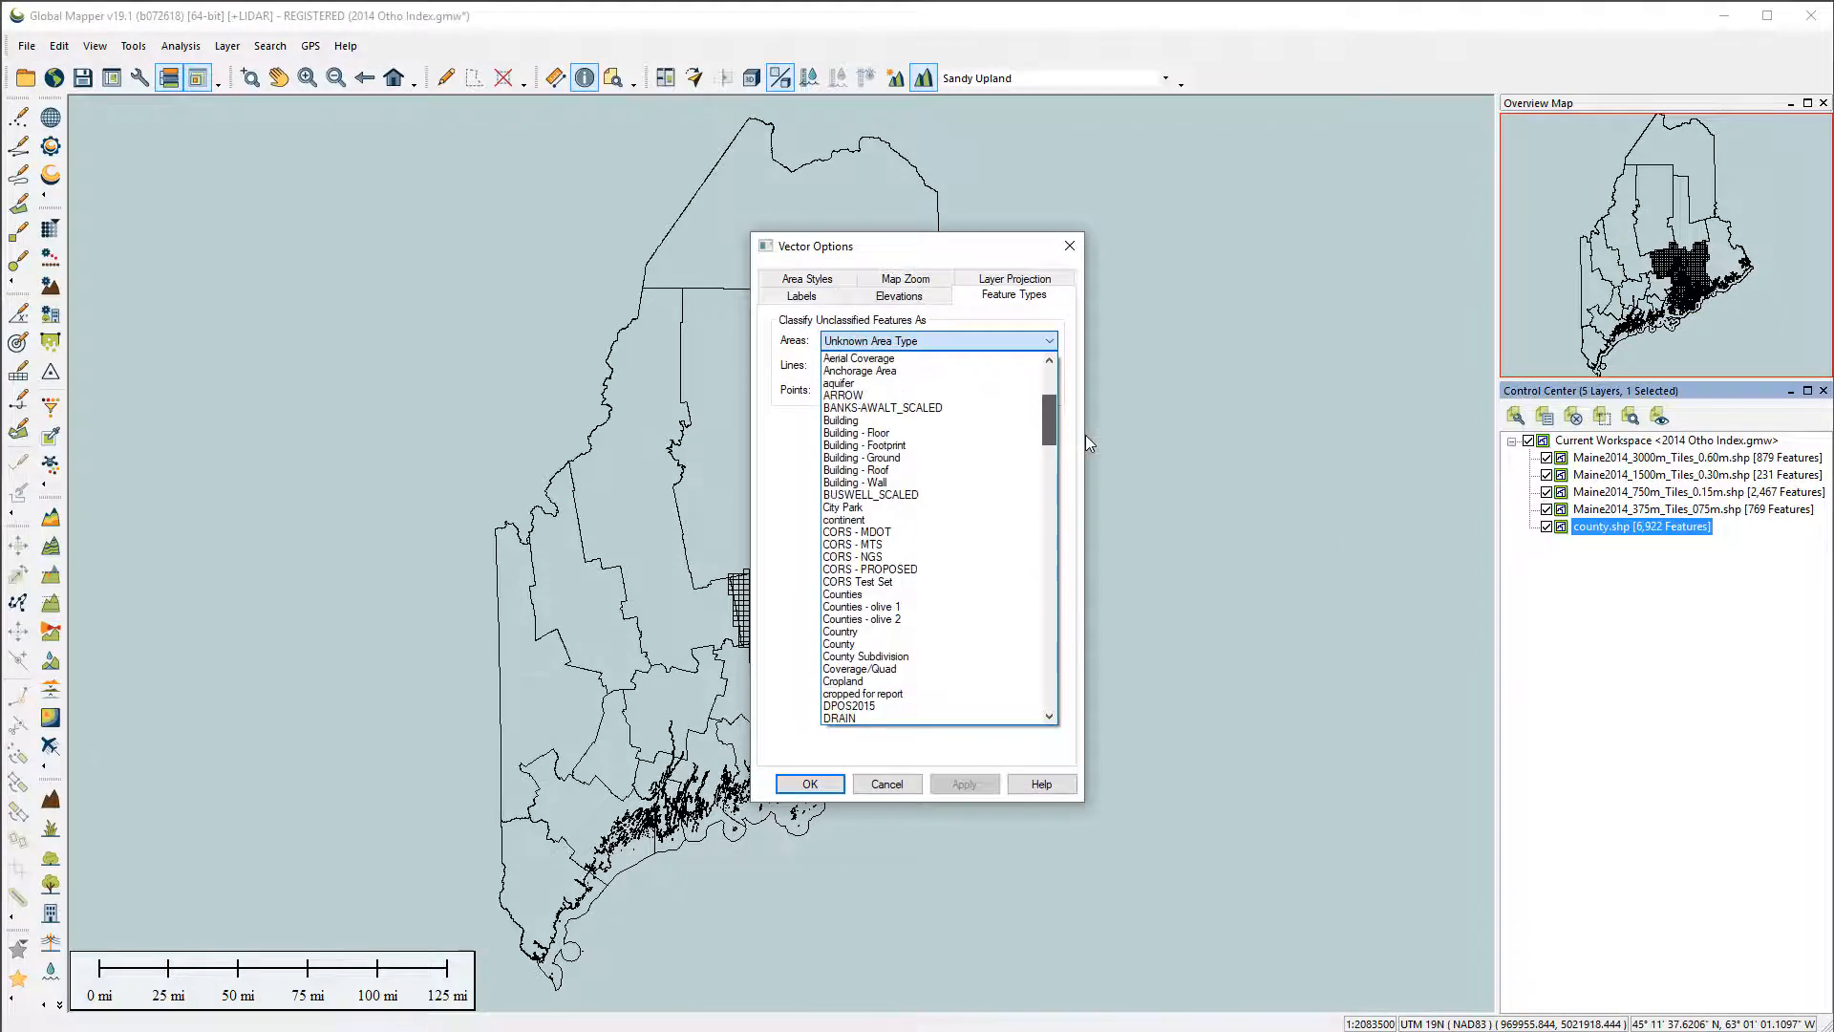
{"action": "left_click", "coordinate": [859, 584]}
{"action": "left_click", "coordinate": [963, 786]}
{"action": "left_click_drag", "start_coordinate": [893, 252], "coordinate": [492, 241]}
- Try the Counties - olive 1 and Counties - olive 2 area types on the county layer
{"action": "left_click", "coordinate": [511, 330]}
{"action": "left_click", "coordinate": [499, 355]}
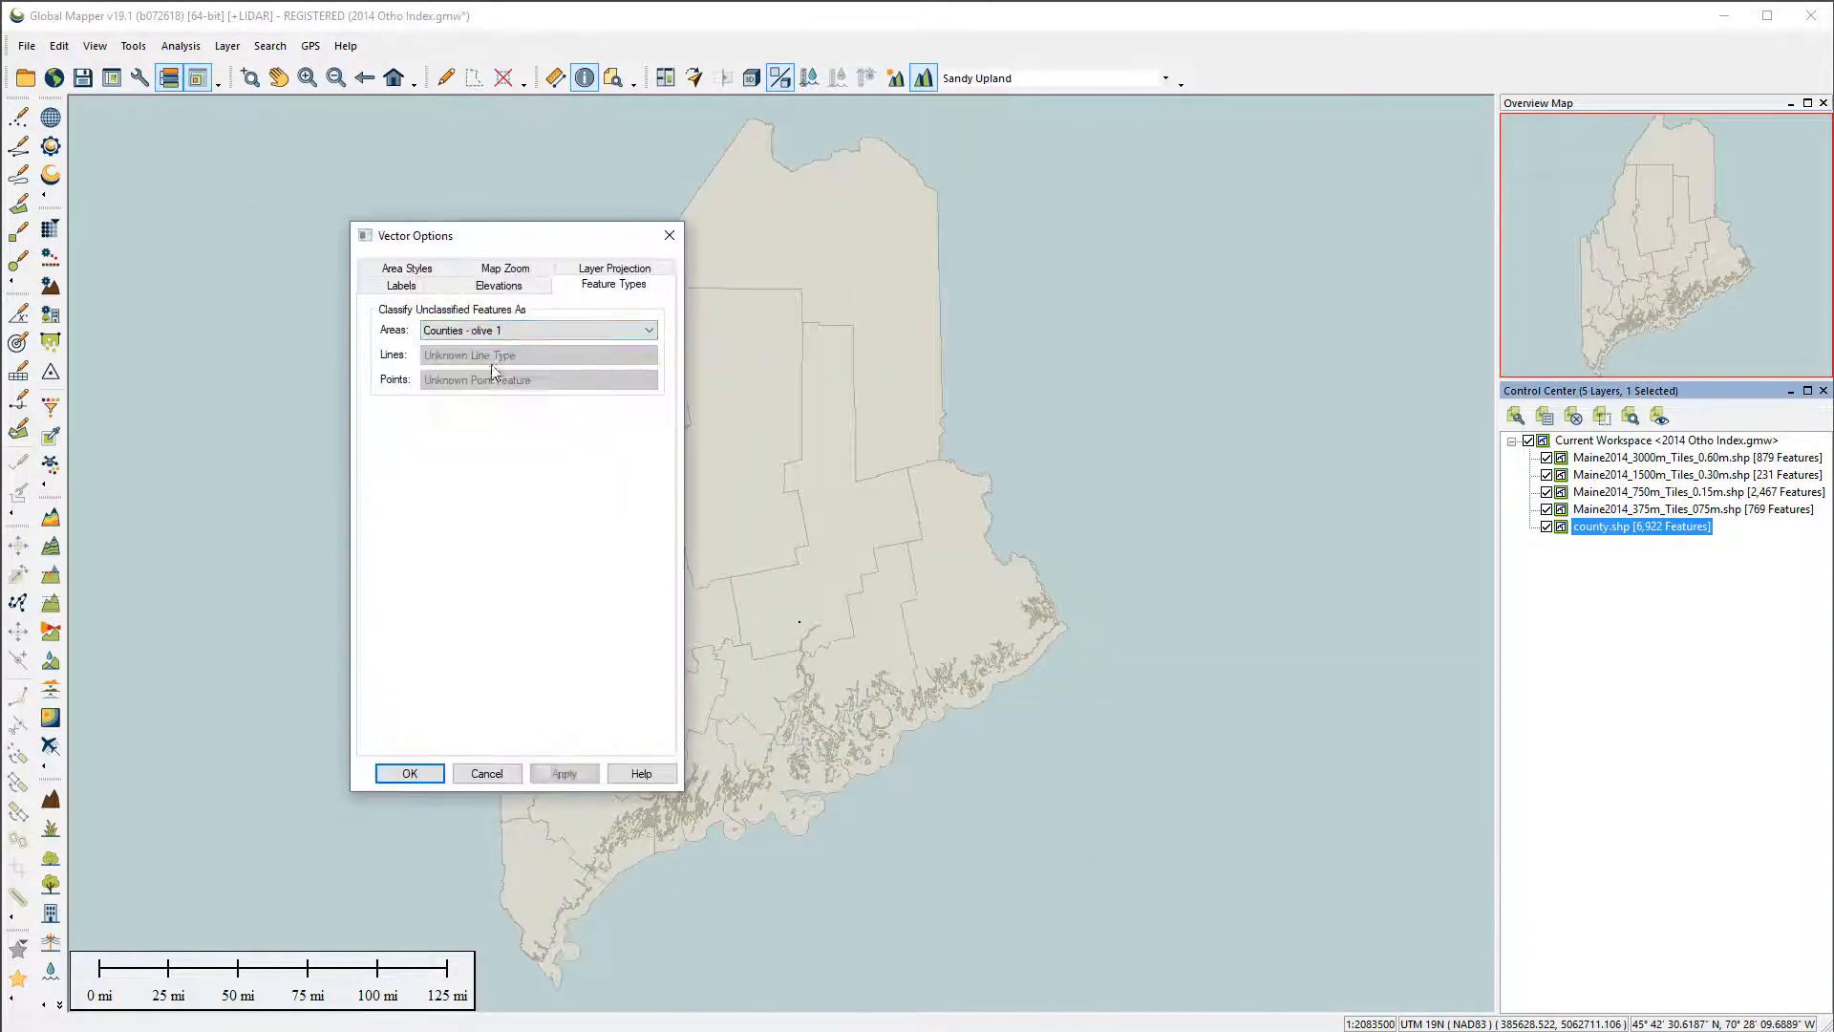
{"action": "left_click", "coordinate": [565, 773]}
{"action": "left_click", "coordinate": [506, 331]}
{"action": "left_click", "coordinate": [504, 356]}
{"action": "left_click", "coordinate": [565, 773]}
- Set the county layer's area type back to Counties and move county.shp above the tile layers in the layer order
{"action": "left_click", "coordinate": [477, 330]}
{"action": "scroll", "coordinate": [474, 390], "scroll_direction": "up", "scroll_amount": 2}
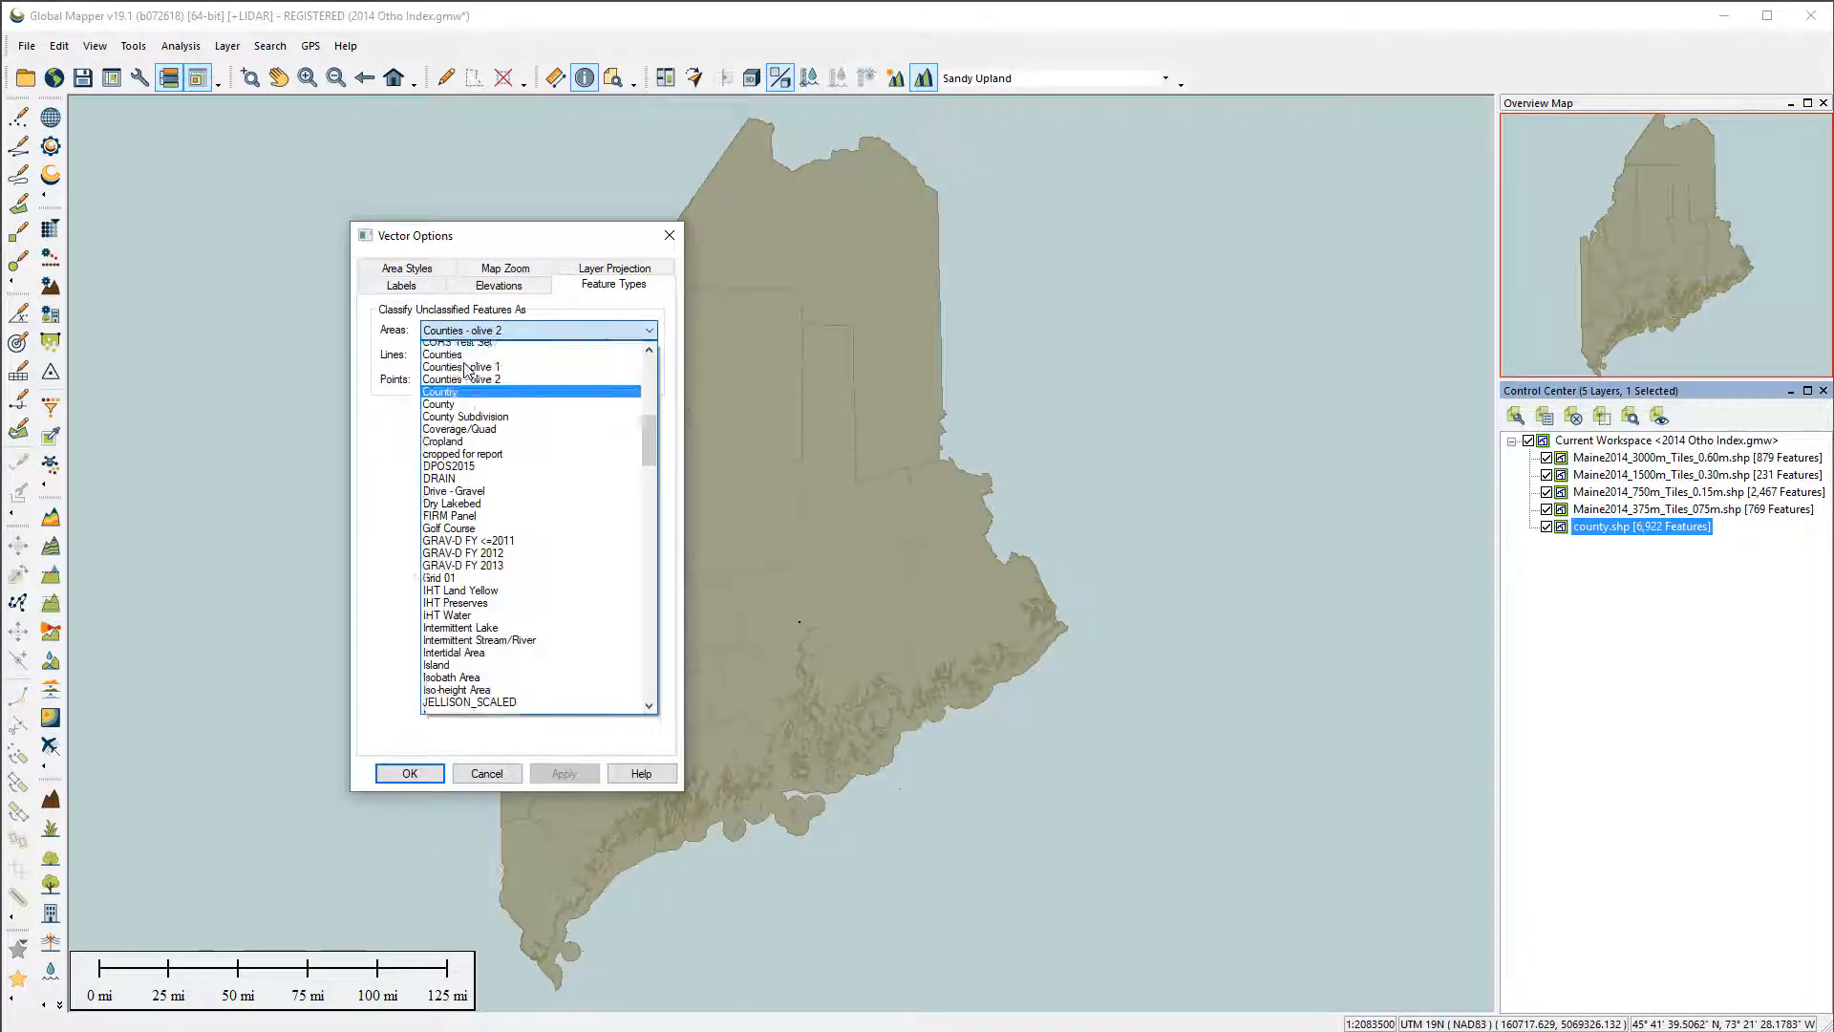
{"action": "left_click", "coordinate": [475, 395]}
{"action": "left_click", "coordinate": [561, 772]}
{"action": "left_click", "coordinate": [670, 235]}
{"action": "left_click_drag", "start_coordinate": [1641, 527], "coordinate": [1600, 462]}
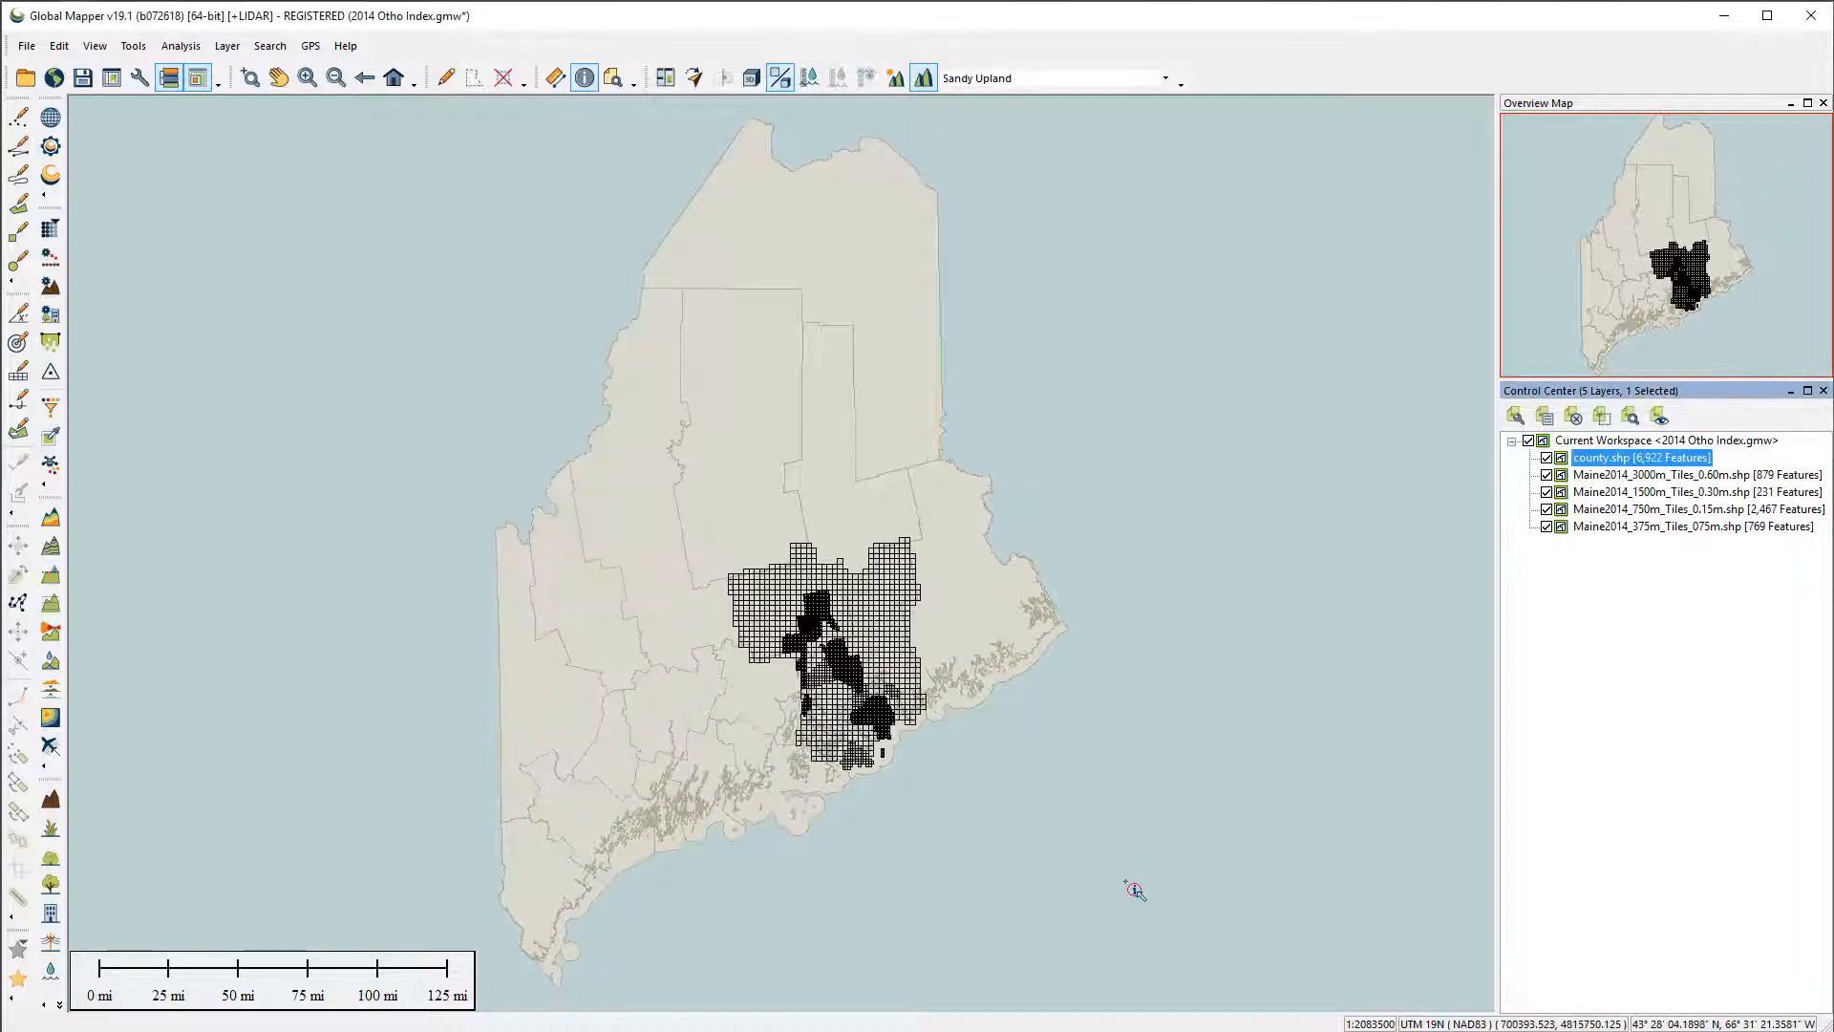
- Load the metwp24p.shp town boundaries from the D:\Jobs\Town data\metwp24s folder
{"action": "key", "text": "ctrl+o"}
{"action": "left_click", "coordinate": [1054, 322]}
{"action": "mouse_move", "coordinate": [990, 323]}
{"action": "scroll", "coordinate": [1101, 584], "scroll_direction": "down", "scroll_amount": 15}
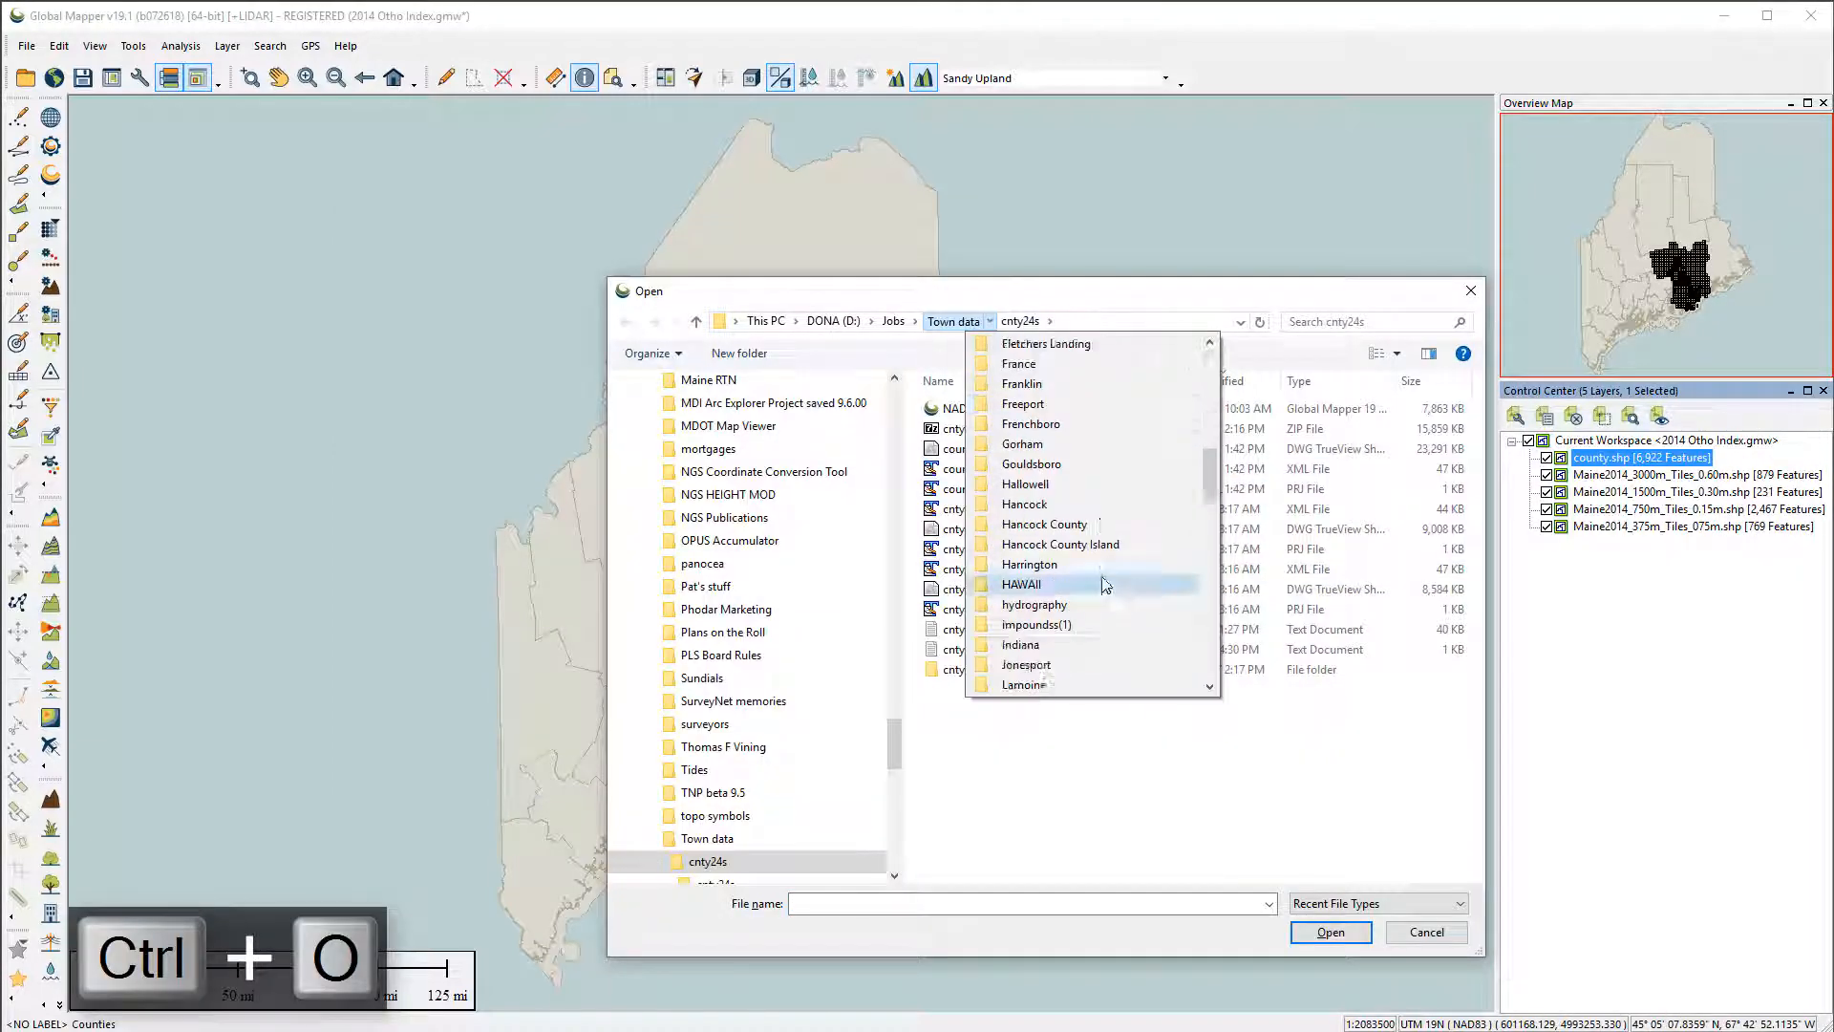
{"action": "left_click", "coordinate": [1096, 566]}
{"action": "left_click", "coordinate": [979, 449]}
{"action": "left_click", "coordinate": [1328, 931]}
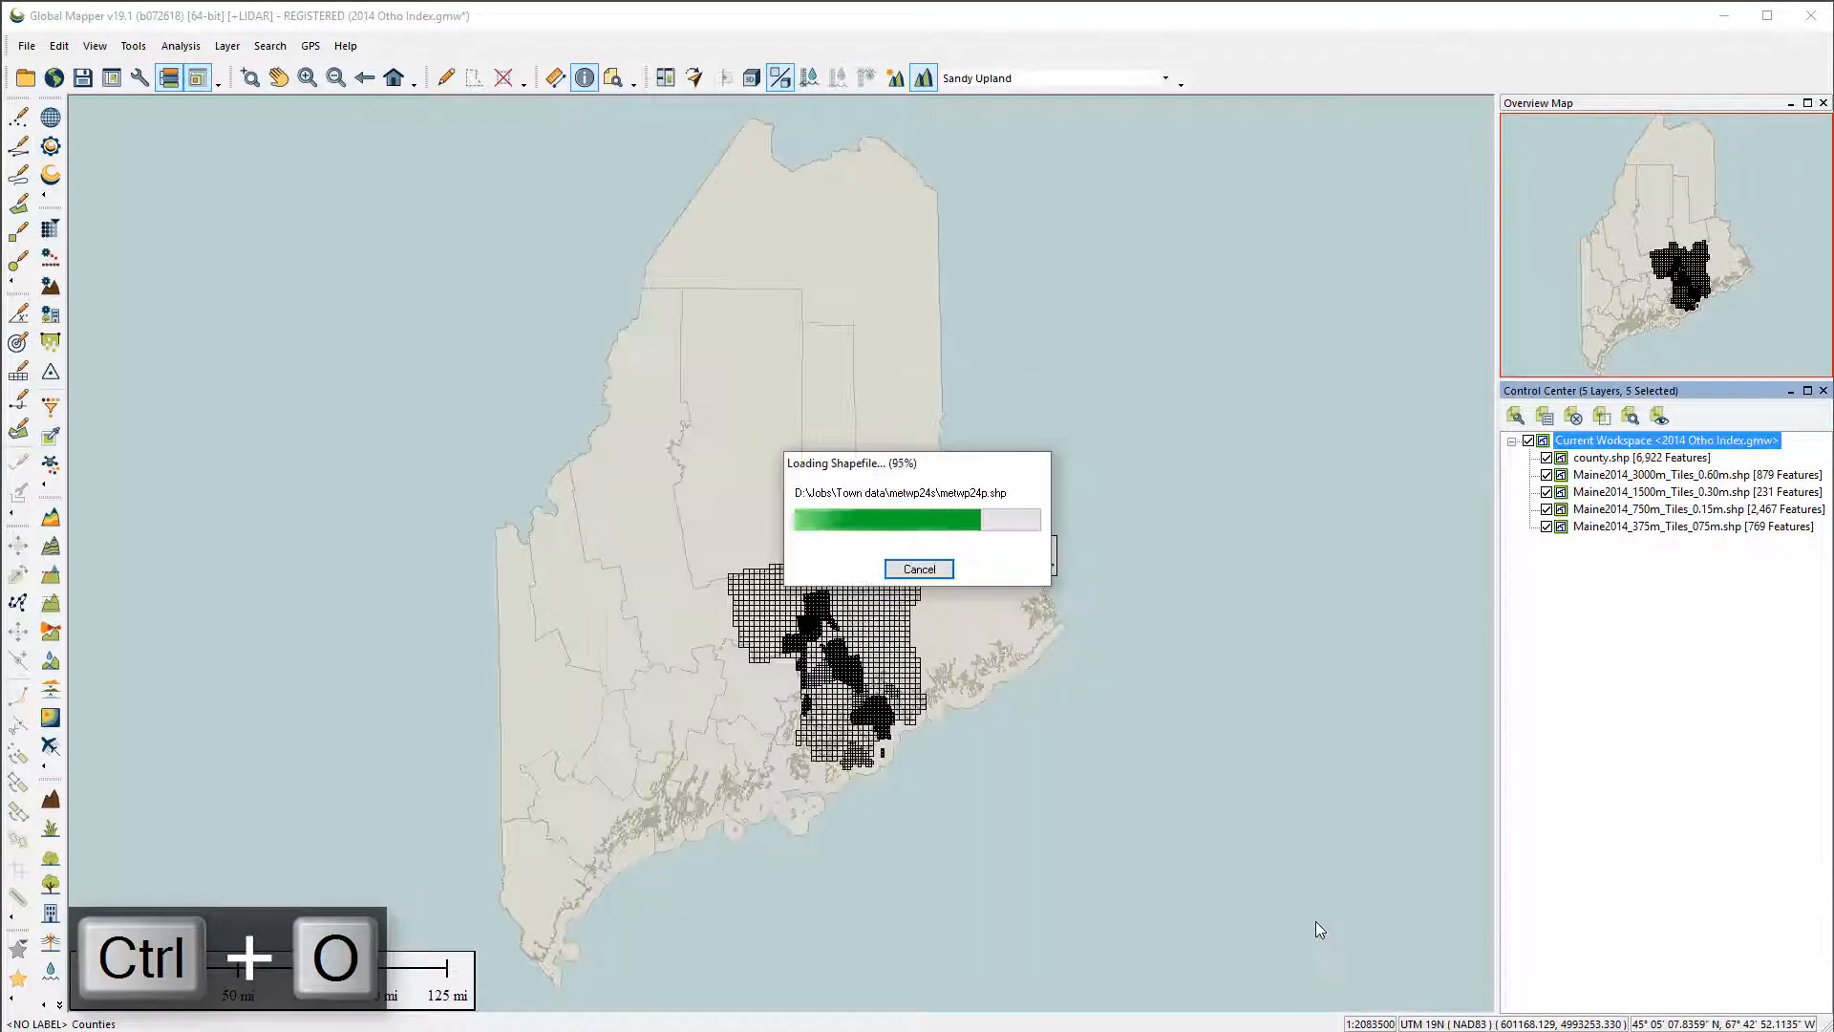
- Hide county.shp and move metwp24p.shp directly beneath it, above the tile index layers
{"action": "left_click", "coordinate": [1547, 457]}
{"action": "left_click", "coordinate": [1596, 474]}
{"action": "left_click_drag", "start_coordinate": [1578, 545], "coordinate": [1597, 476]}
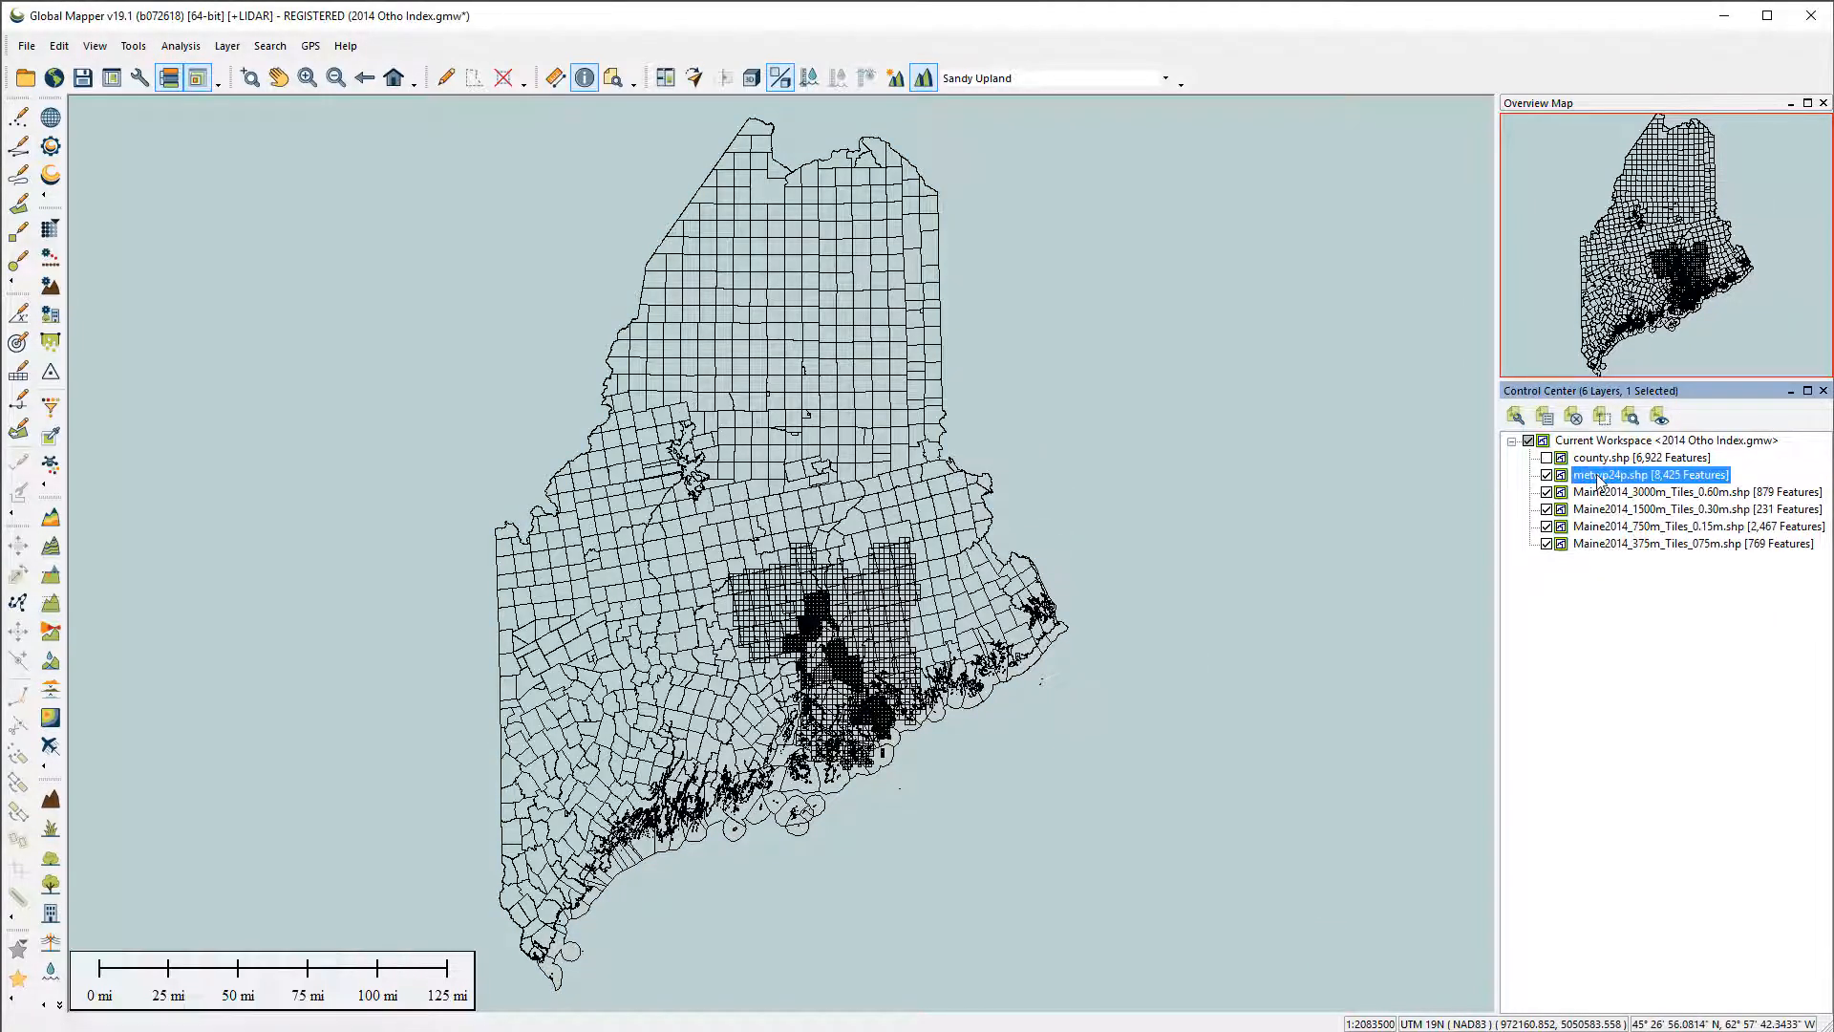
- Classify the unclassified area features of metwp24p.shp as Counties and apply the style
{"action": "double_click", "coordinate": [1597, 475]}
{"action": "left_click", "coordinate": [1011, 295]}
{"action": "left_click", "coordinate": [977, 341]}
{"action": "left_click_drag", "start_coordinate": [1050, 677], "coordinate": [1054, 448]}
{"action": "left_click", "coordinate": [889, 395]}
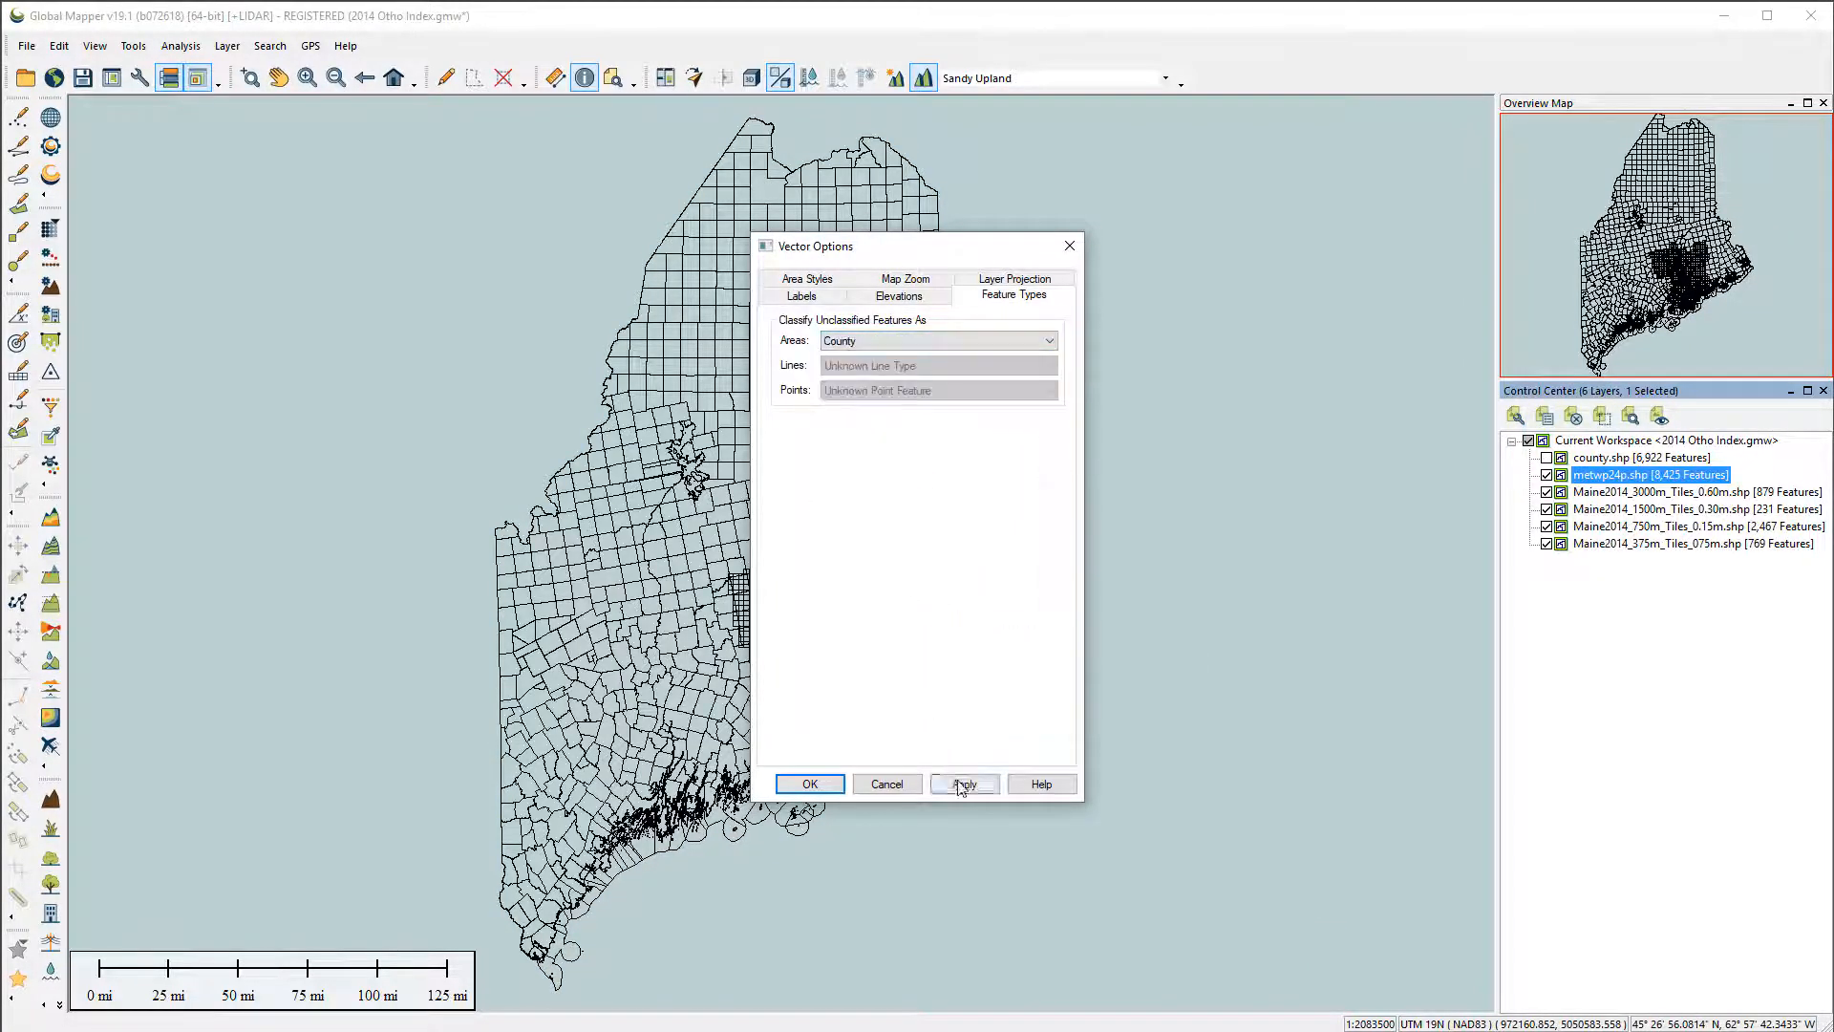
{"action": "left_click", "coordinate": [962, 785]}
{"action": "left_click", "coordinate": [888, 341]}
{"action": "scroll", "coordinate": [877, 359], "scroll_direction": "up", "scroll_amount": 2}
{"action": "left_click", "coordinate": [877, 371]}
{"action": "left_click", "coordinate": [963, 778]}
{"action": "left_click_drag", "start_coordinate": [958, 249], "coordinate": [1241, 259]}
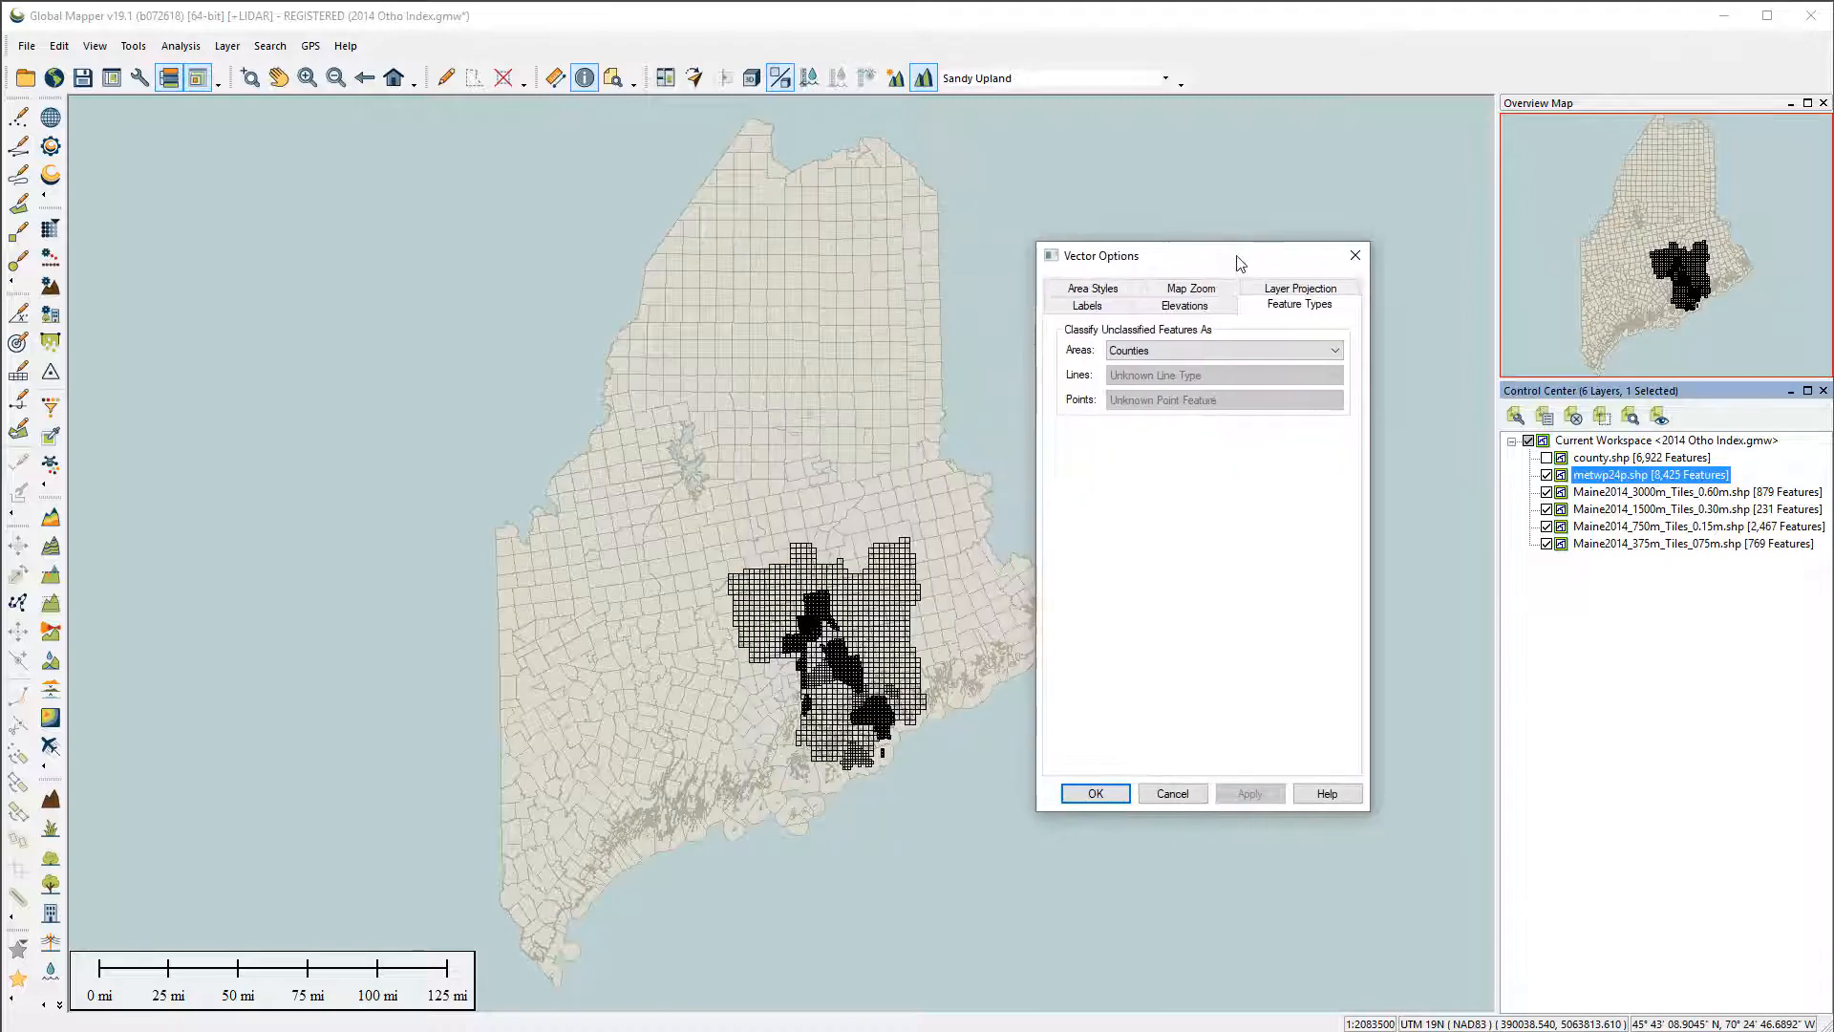
- Accept the town layer's options, then select the four Maine2014 tile layers and apply a new area type to their unclassified features
{"action": "left_click", "coordinate": [1108, 796]}
{"action": "left_click", "coordinate": [1590, 544]}
{"action": "left_click", "coordinate": [1588, 492], "text": "shift"}
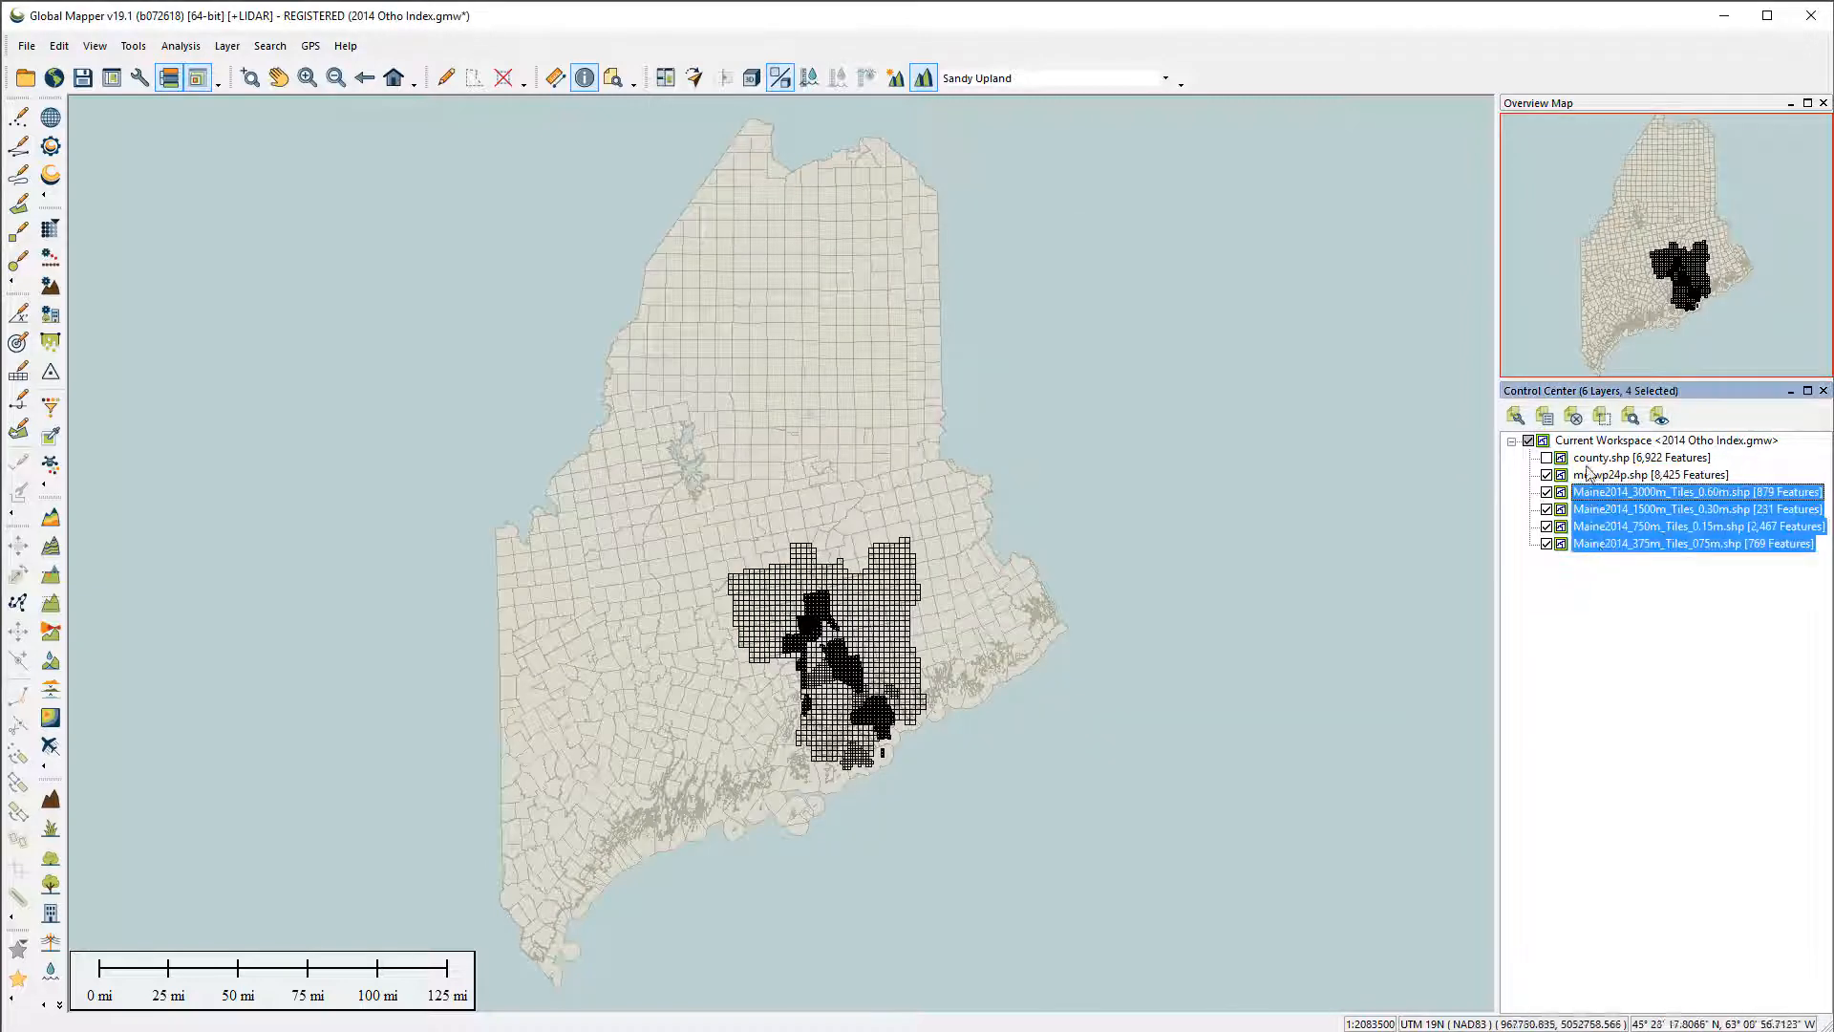
{"action": "left_click", "coordinate": [1516, 416]}
{"action": "left_click", "coordinate": [1014, 295]}
{"action": "left_click", "coordinate": [938, 341]}
{"action": "scroll", "coordinate": [924, 417], "scroll_direction": "up", "scroll_amount": 3}
{"action": "left_click", "coordinate": [925, 420]}
{"action": "left_click_drag", "start_coordinate": [901, 247], "coordinate": [1182, 237]}
{"action": "left_click", "coordinate": [1244, 775]}
- Try Parcel style 05 pale sandalwood and Parcel style 12 light gray outline as the area type of the four tile layers
{"action": "left_click", "coordinate": [1189, 332]}
{"action": "left_click", "coordinate": [1187, 372]}
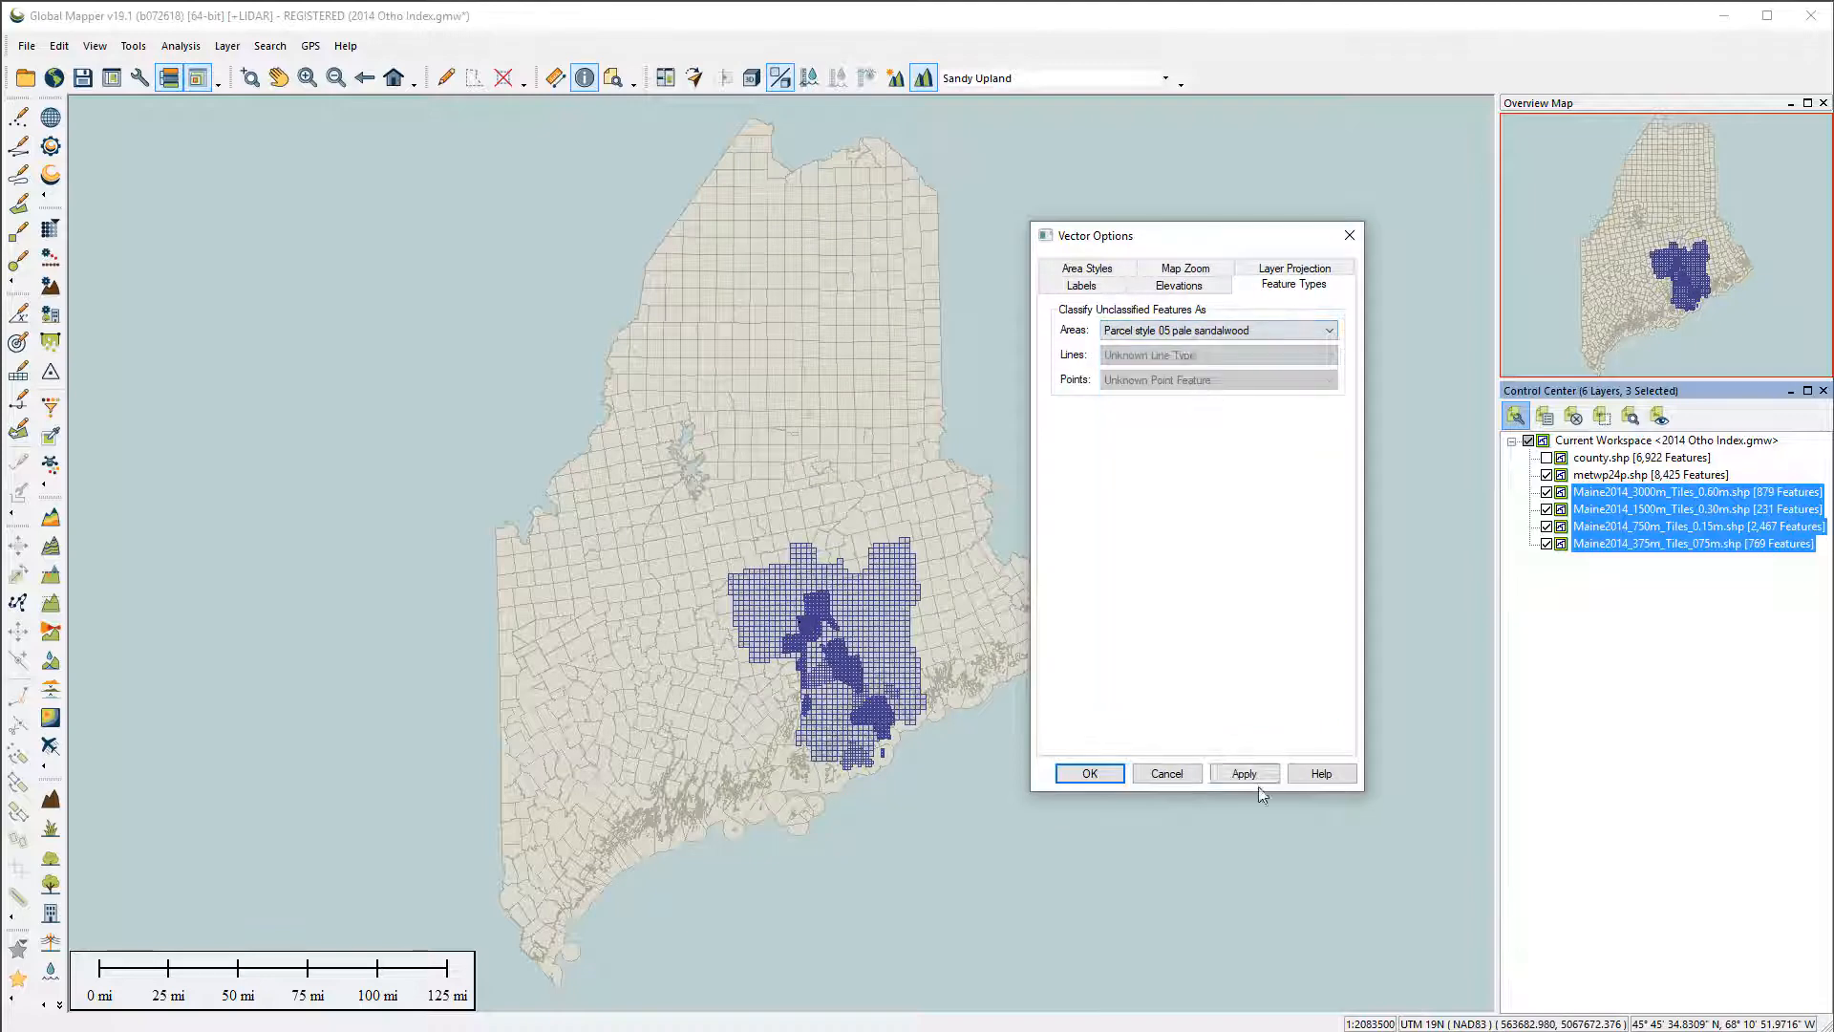
{"action": "left_click", "coordinate": [1246, 772]}
{"action": "left_click", "coordinate": [1194, 332]}
{"action": "left_click", "coordinate": [1194, 372]}
{"action": "left_click", "coordinate": [1246, 772]}
{"action": "left_click", "coordinate": [1194, 331]}
{"action": "left_click", "coordinate": [1194, 385]}
{"action": "left_click", "coordinate": [1246, 773]}
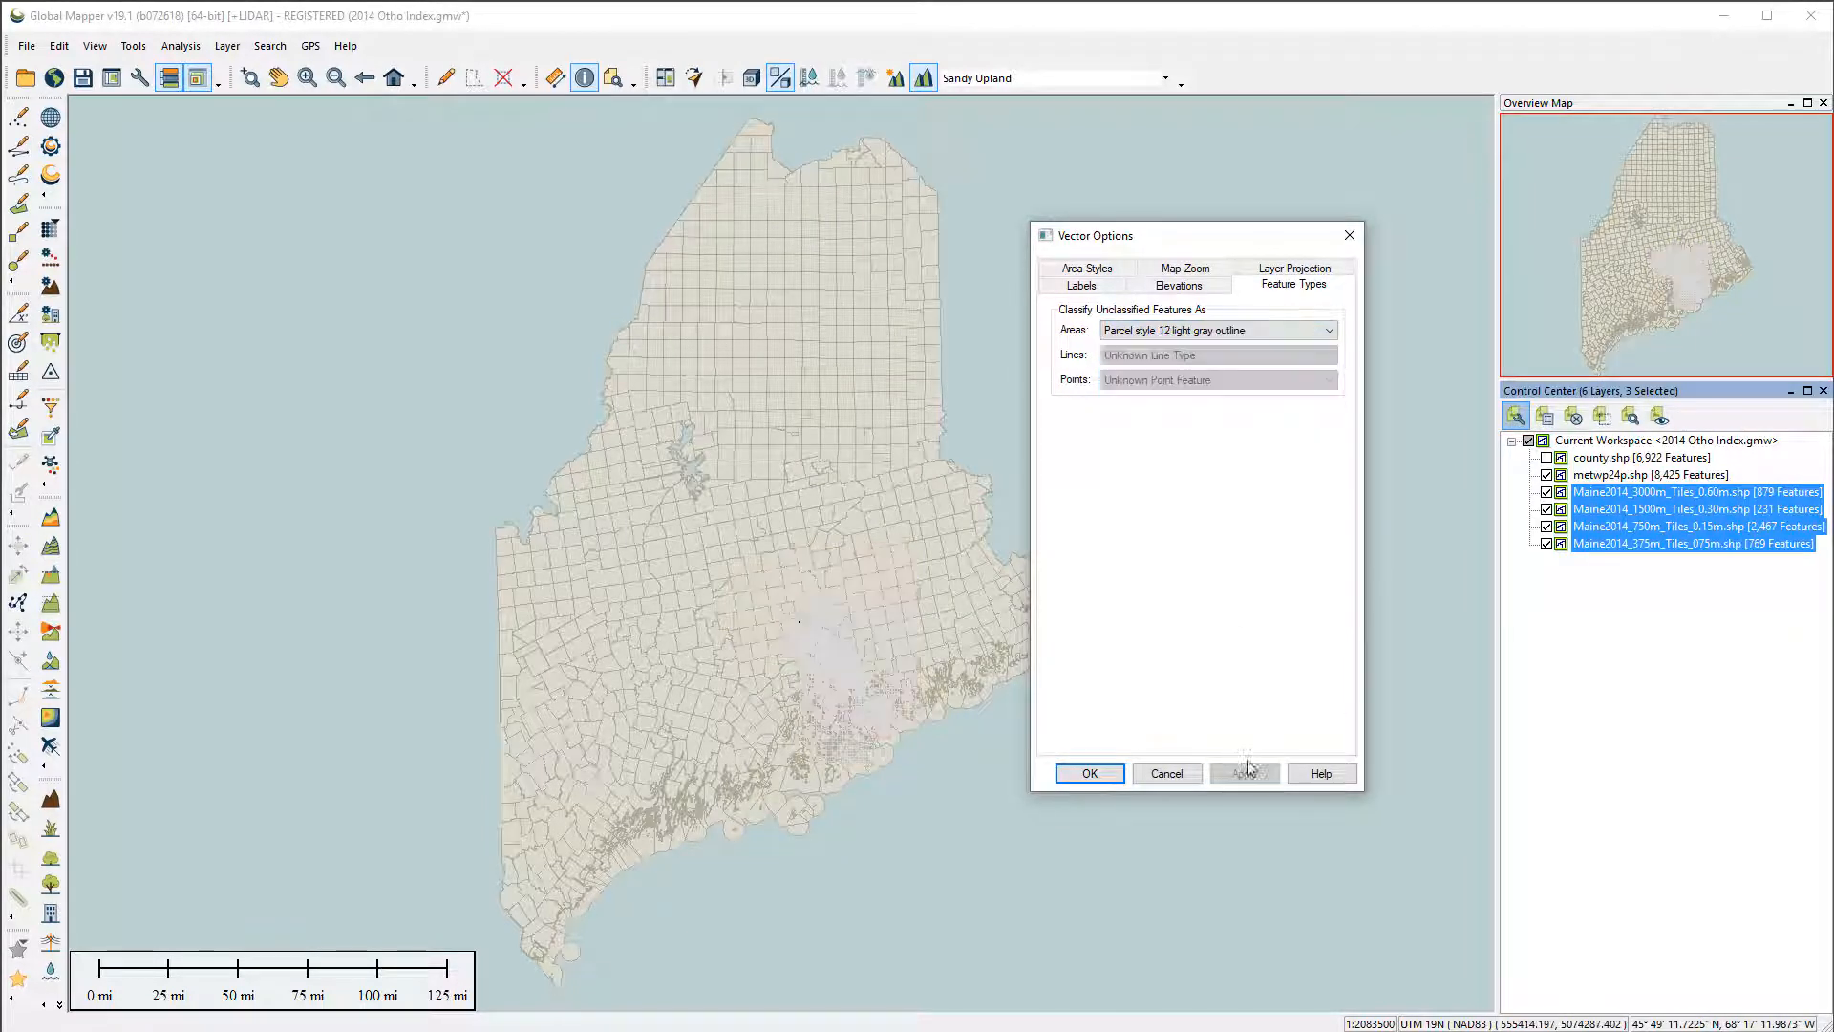
- Try further parcel styles on the tile layers' areas, ending with Parcel style 02 light olive outline
{"action": "left_click", "coordinate": [1194, 331]}
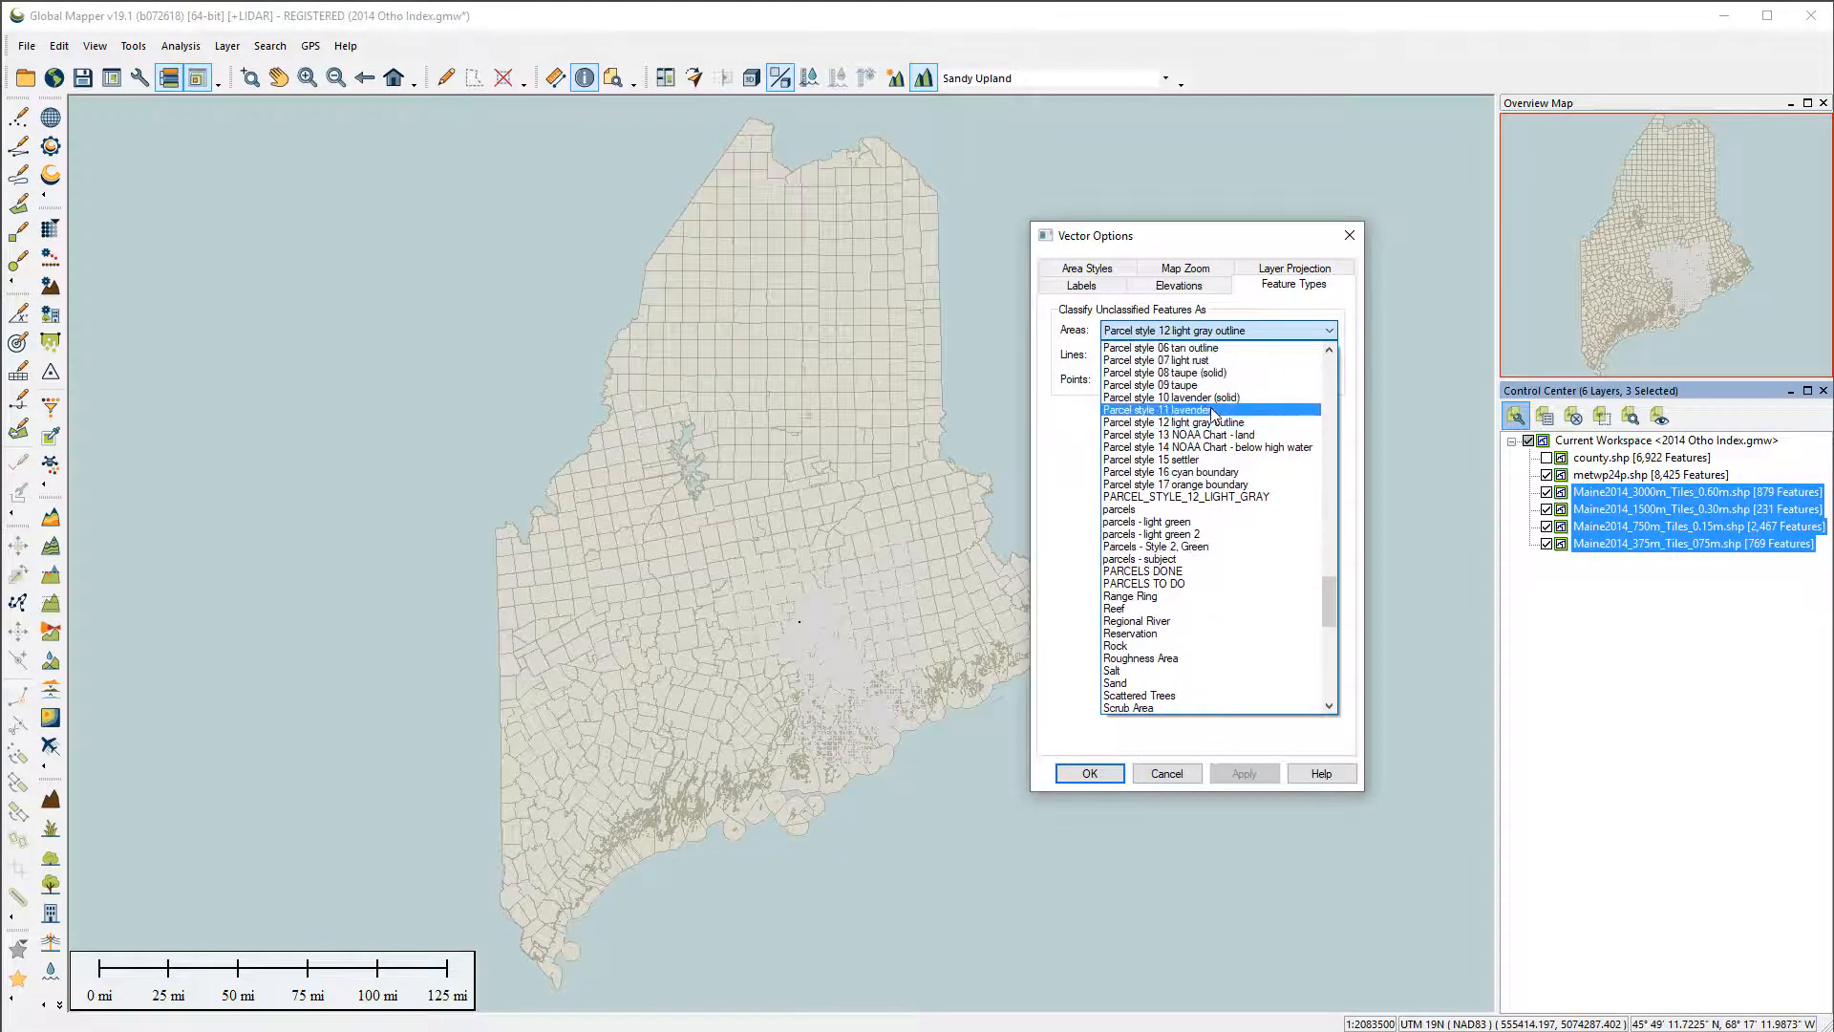
{"action": "scroll", "coordinate": [1209, 425], "scroll_direction": "up", "scroll_amount": 3}
{"action": "left_click", "coordinate": [1195, 422]}
{"action": "left_click", "coordinate": [1244, 773]}
{"action": "left_click", "coordinate": [1194, 331]}
{"action": "scroll", "coordinate": [1196, 421], "scroll_direction": "up", "scroll_amount": 1}
{"action": "left_click", "coordinate": [1196, 410]}
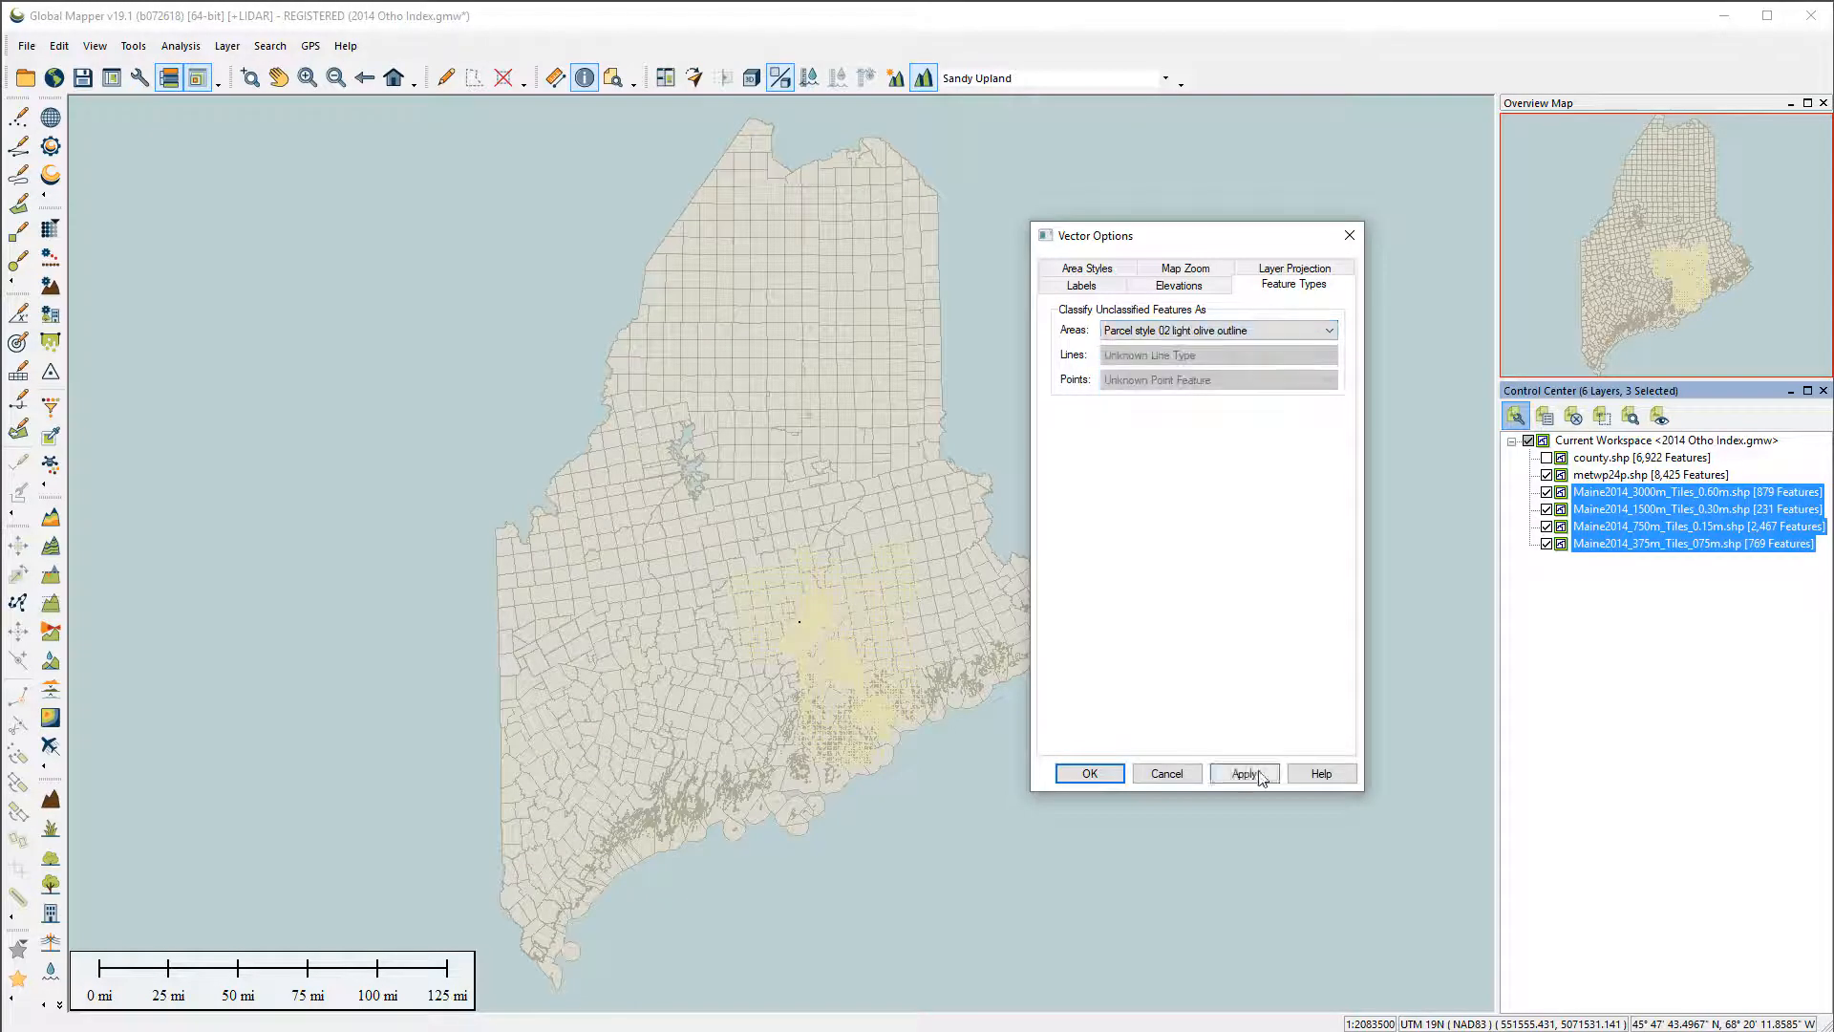
{"action": "left_click", "coordinate": [1248, 774]}
- Classify the unclassified areas of the four tile layers as Parcel style 04 misty mauve and accept the options
{"action": "left_click", "coordinate": [1194, 332]}
{"action": "scroll", "coordinate": [1196, 411], "scroll_direction": "up", "scroll_amount": 1}
{"action": "left_click", "coordinate": [1196, 401]}
{"action": "left_click", "coordinate": [1244, 773]}
{"action": "left_click", "coordinate": [1089, 773]}
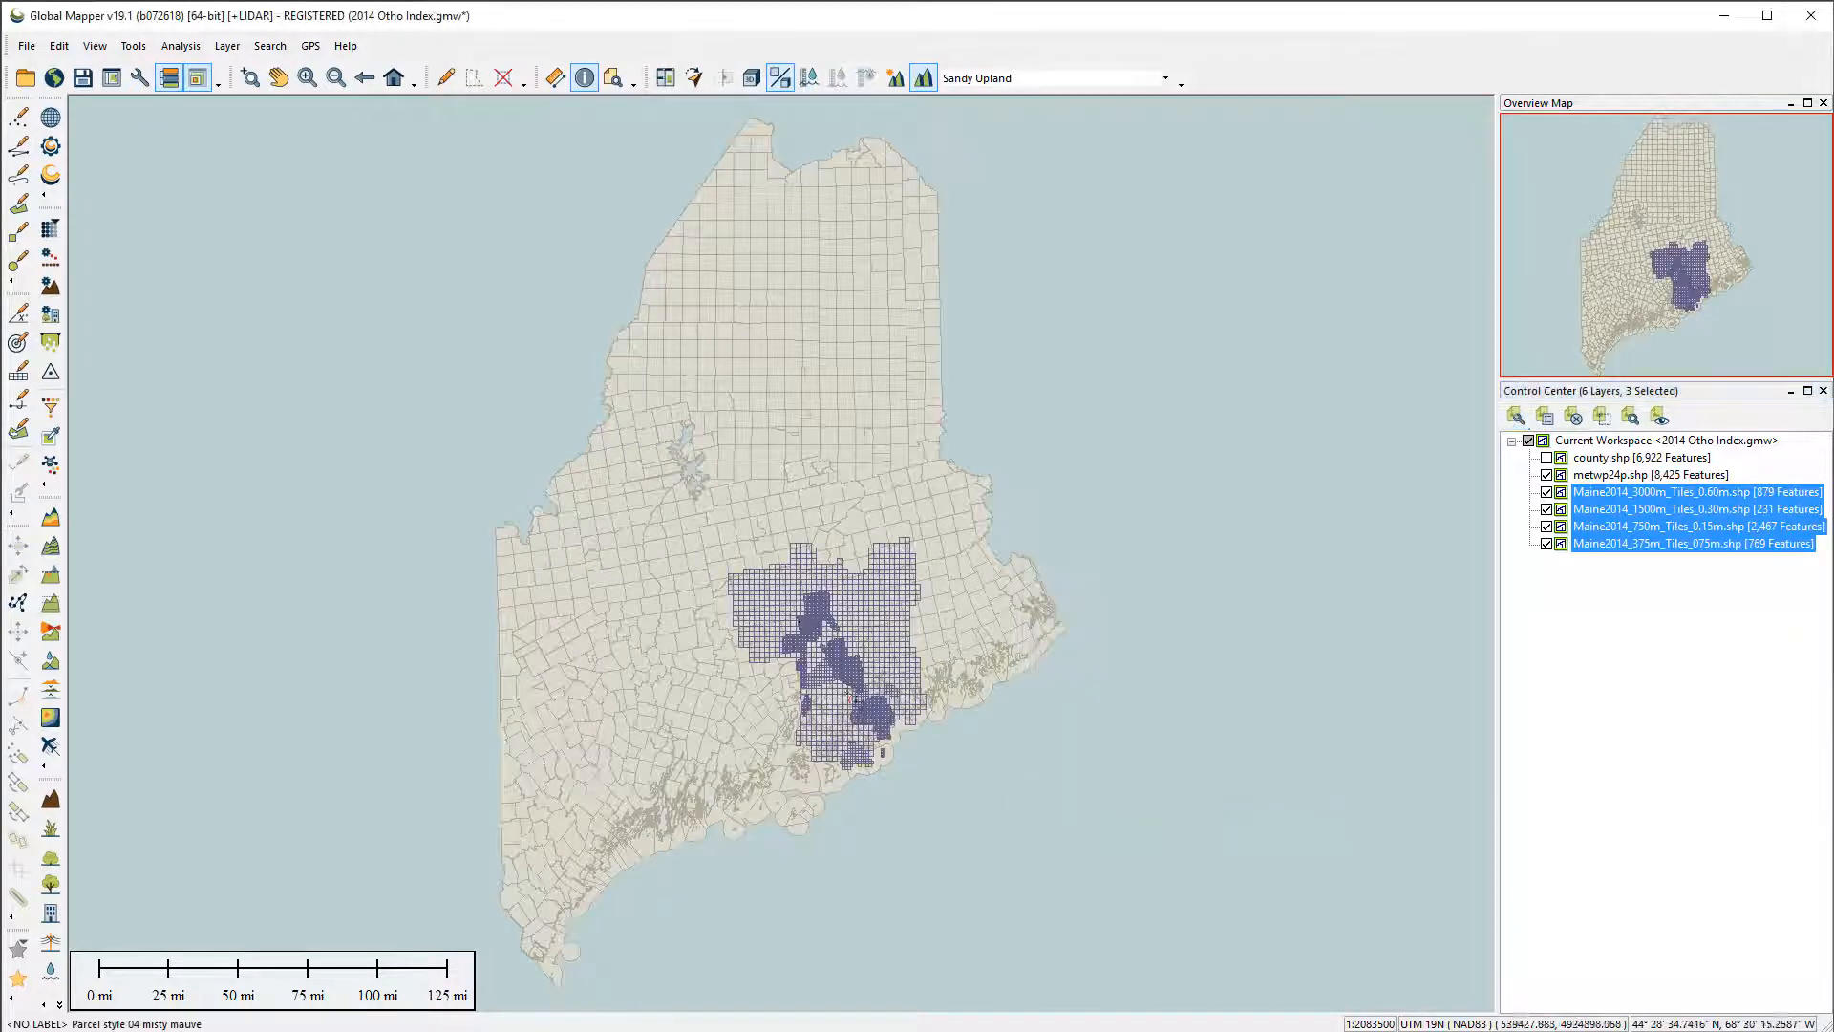
- Save the workspace and assign the four Maine2014 tile layers to a layer group named 2014 Orthos
{"action": "scroll", "coordinate": [917, 774], "scroll_direction": "up", "scroll_amount": 4}
{"action": "scroll", "coordinate": [898, 793], "scroll_direction": "up", "scroll_amount": 2}
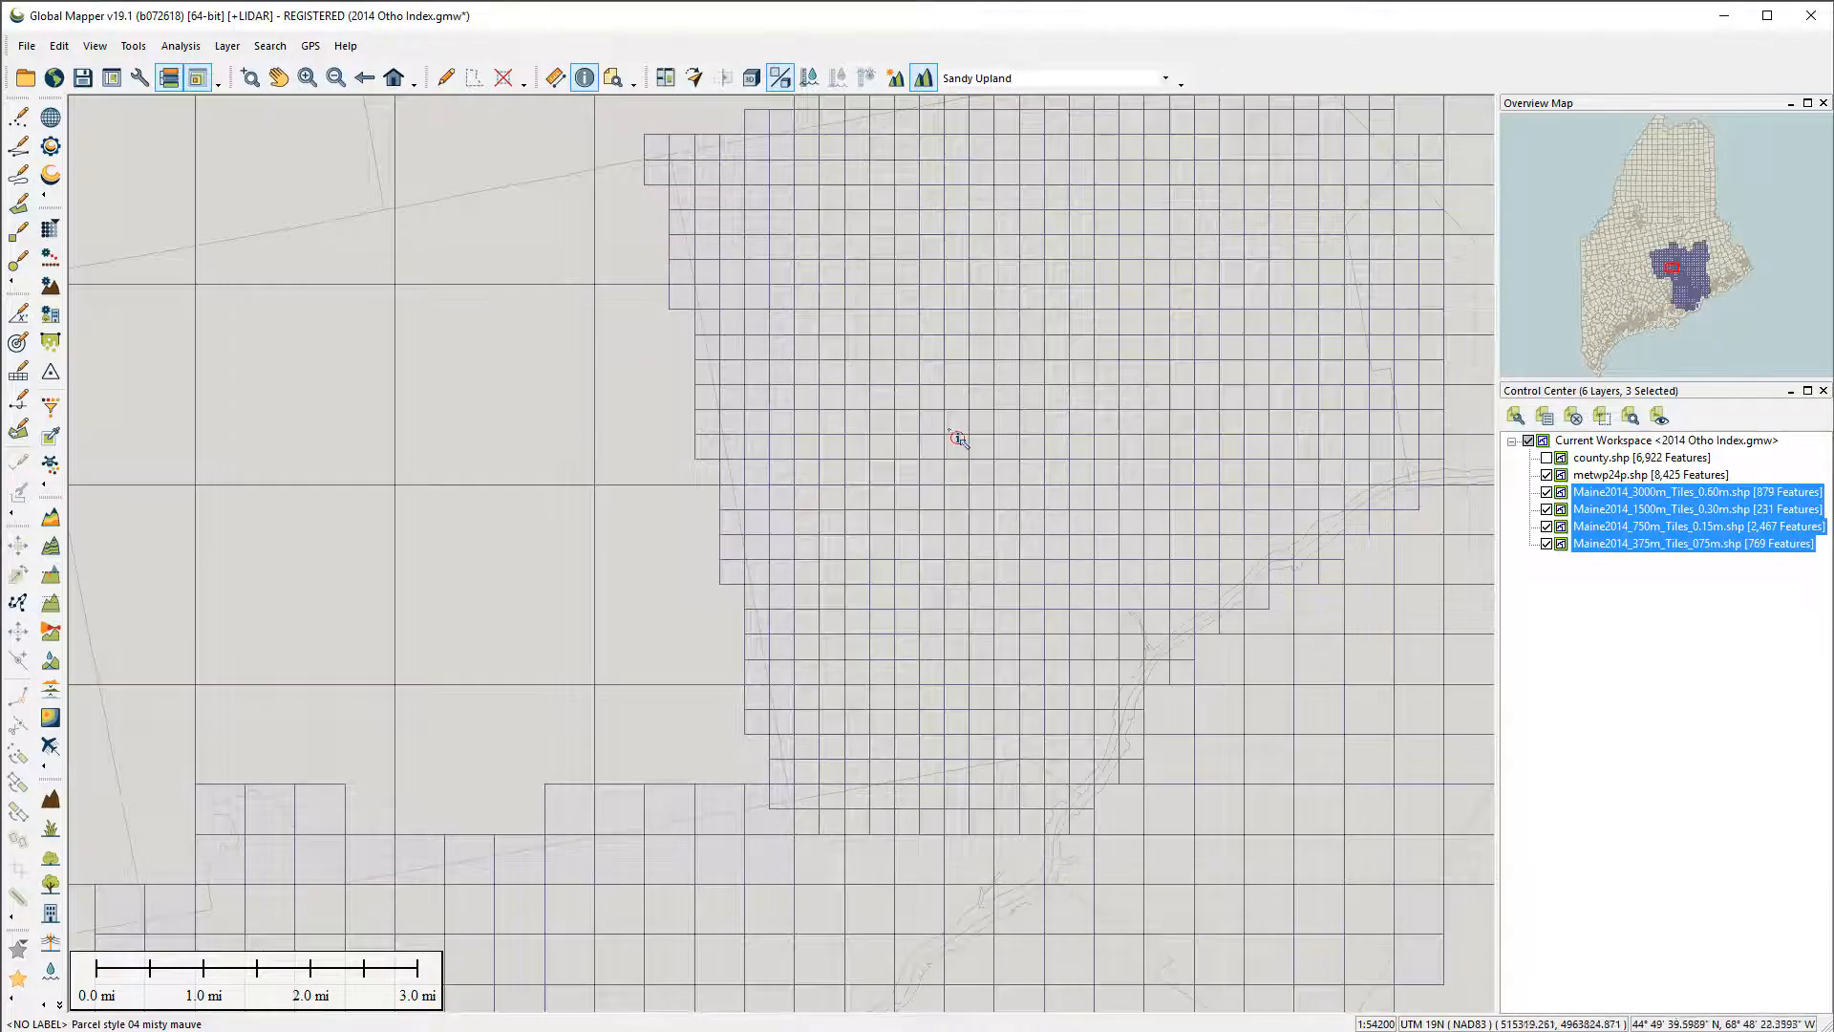
{"action": "scroll", "coordinate": [956, 440], "scroll_direction": "down", "scroll_amount": 5}
{"action": "key", "text": "ctrl+s"}
{"action": "right_click", "coordinate": [1629, 495]}
{"action": "left_click", "coordinate": [1695, 673]}
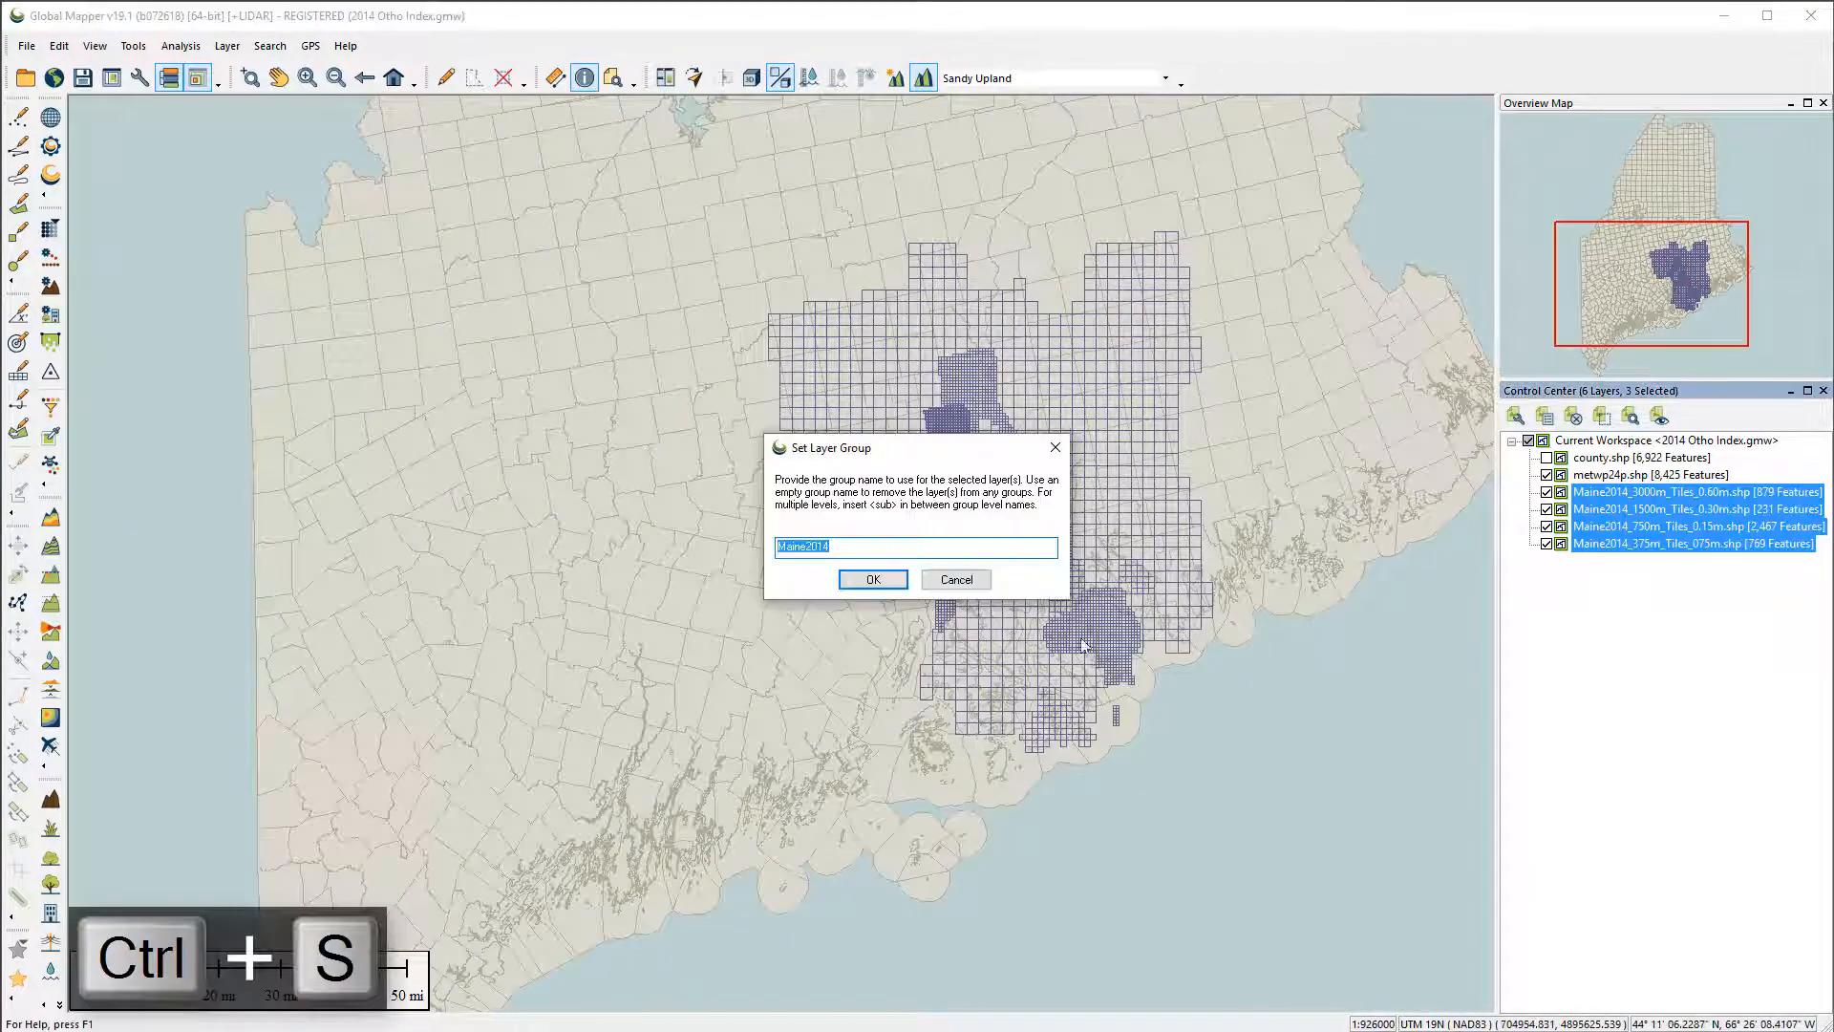
{"action": "key", "text": "BackSpace"}
{"action": "key", "text": "BackSpace"}
{"action": "key", "text": "BackSpace"}
{"action": "key", "text": "BackSpace"}
{"action": "left_click", "coordinate": [873, 580]}
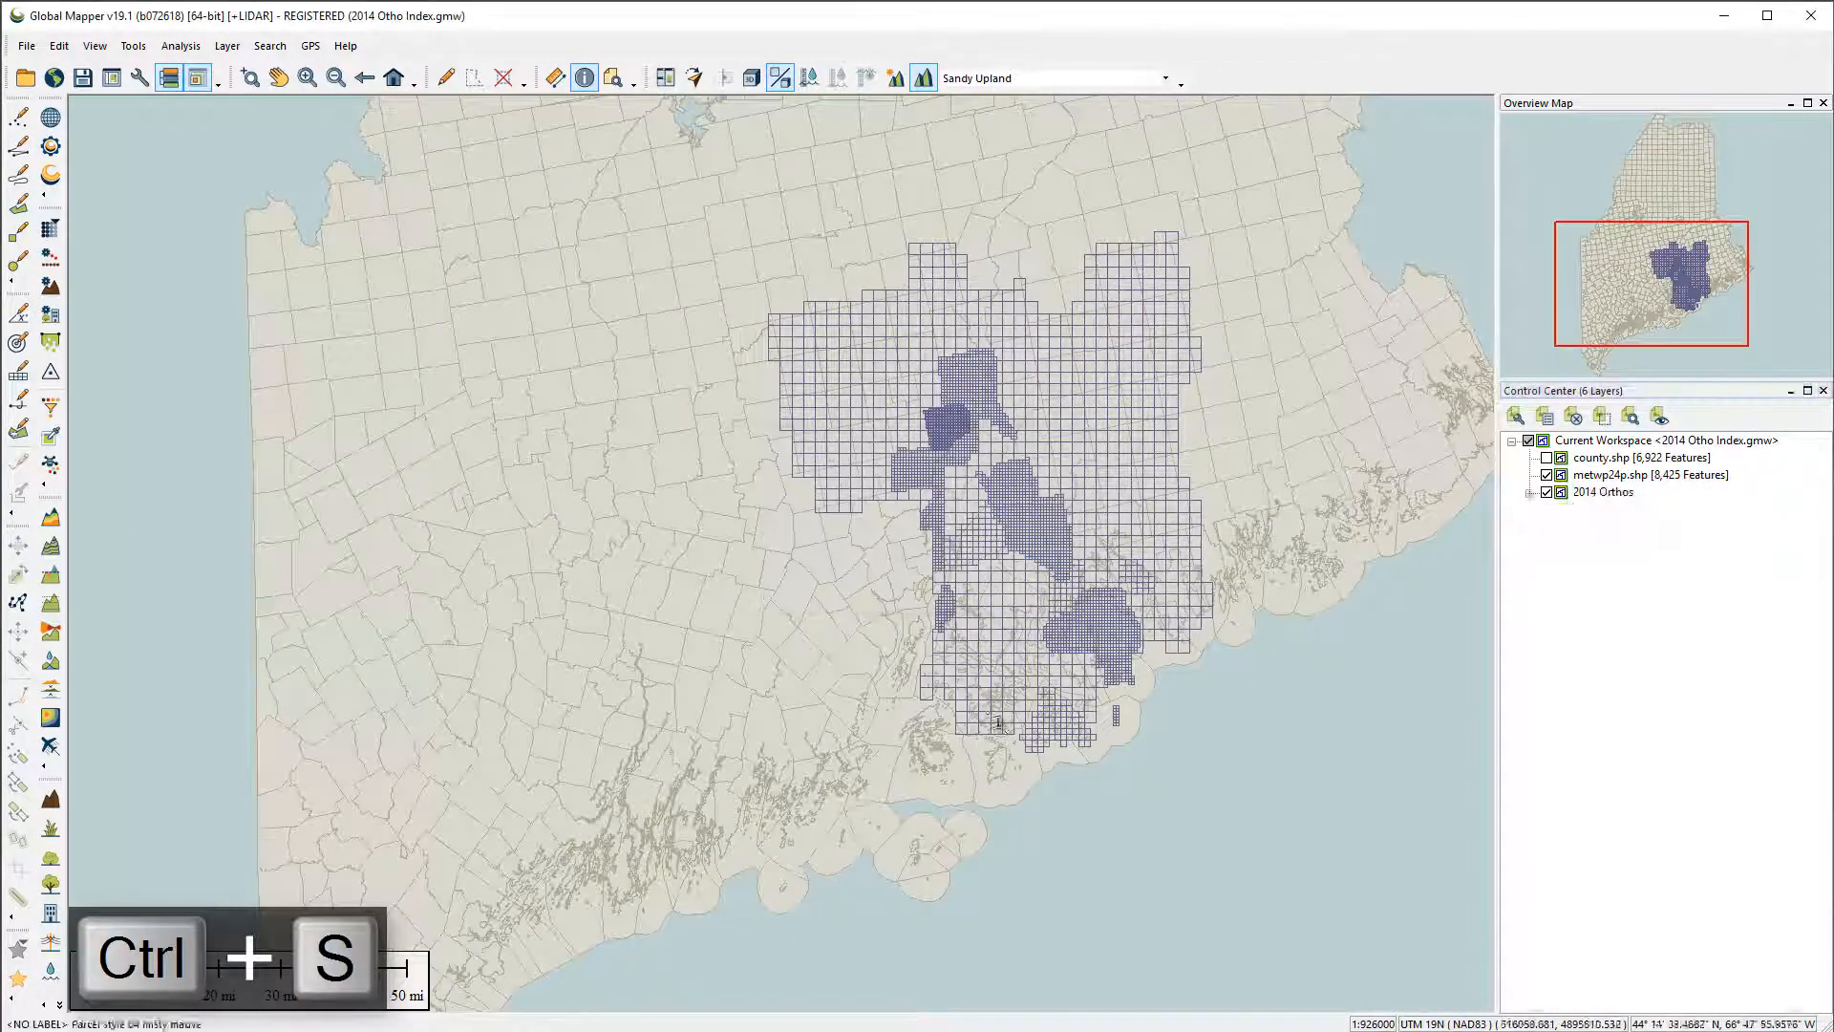
- Hide the 3000m, 750m and 375m tile layers in the 2014 Orthos group, leaving only Maine2014_1500m_Tiles_0.30m.shp displayed
{"action": "right_click", "coordinate": [1613, 492]}
{"action": "left_click", "coordinate": [1655, 658]}
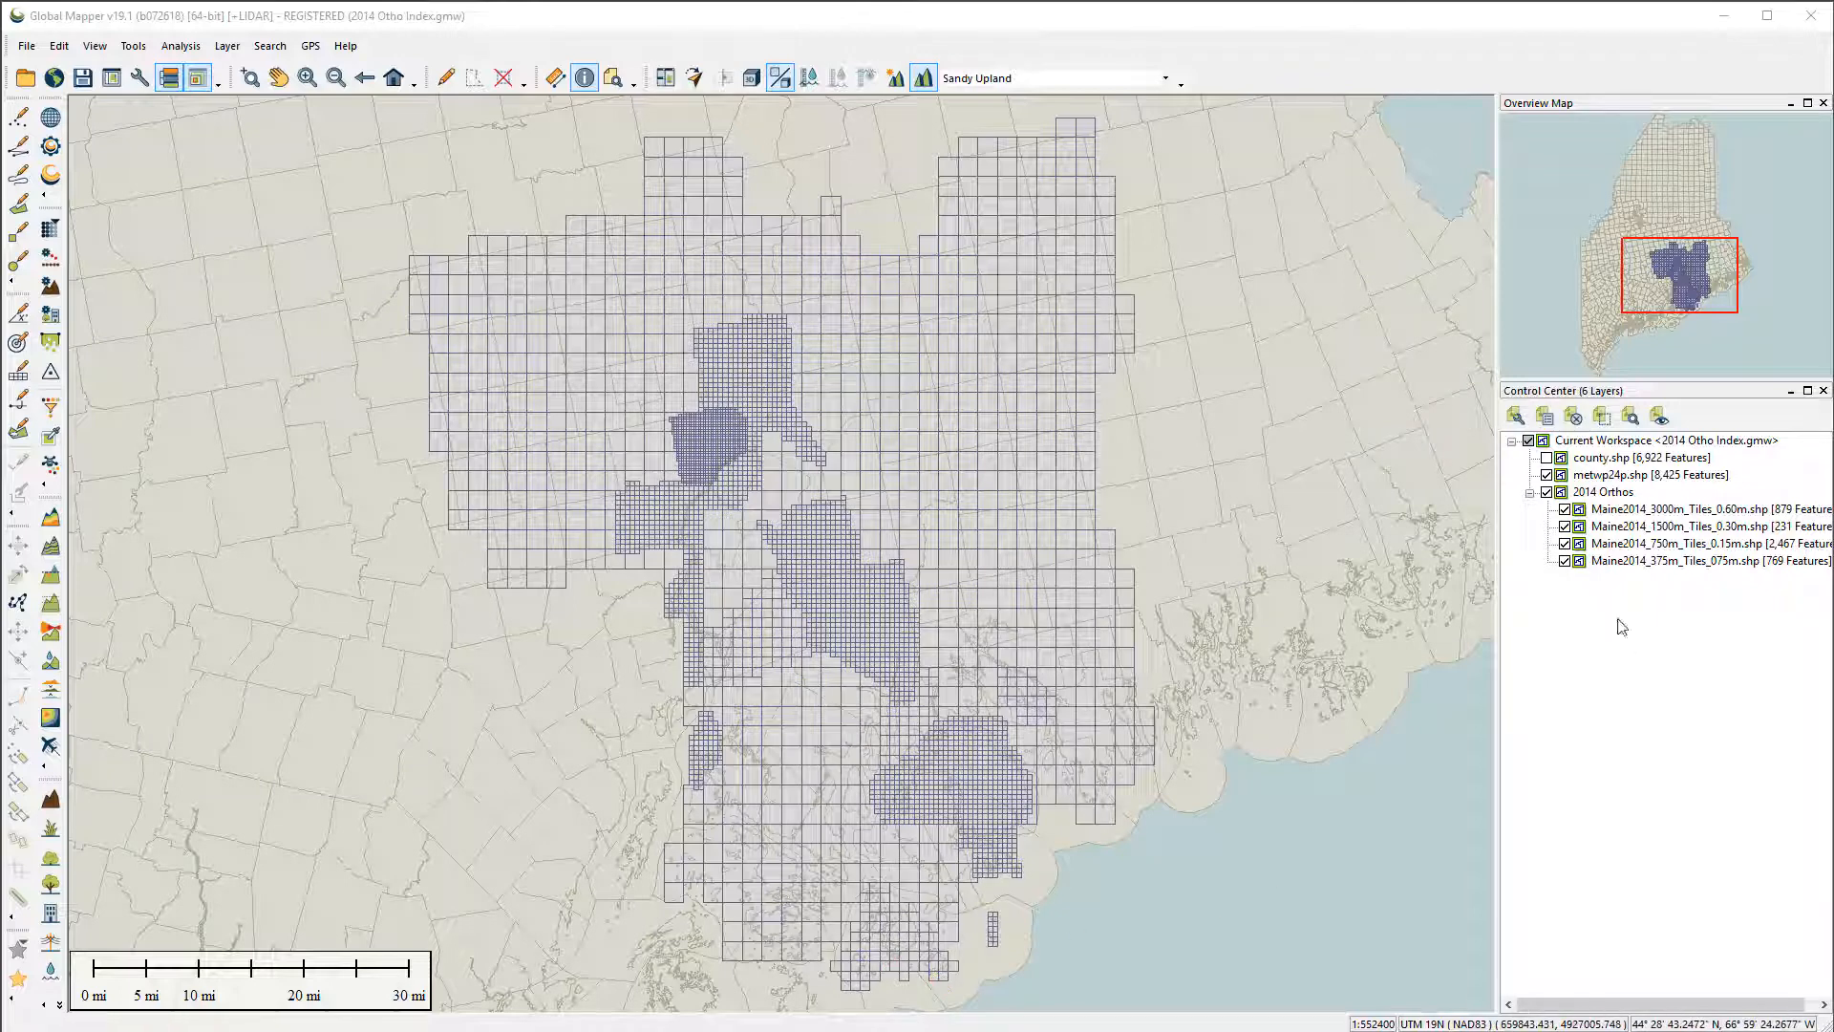
{"action": "left_click", "coordinate": [1565, 510]}
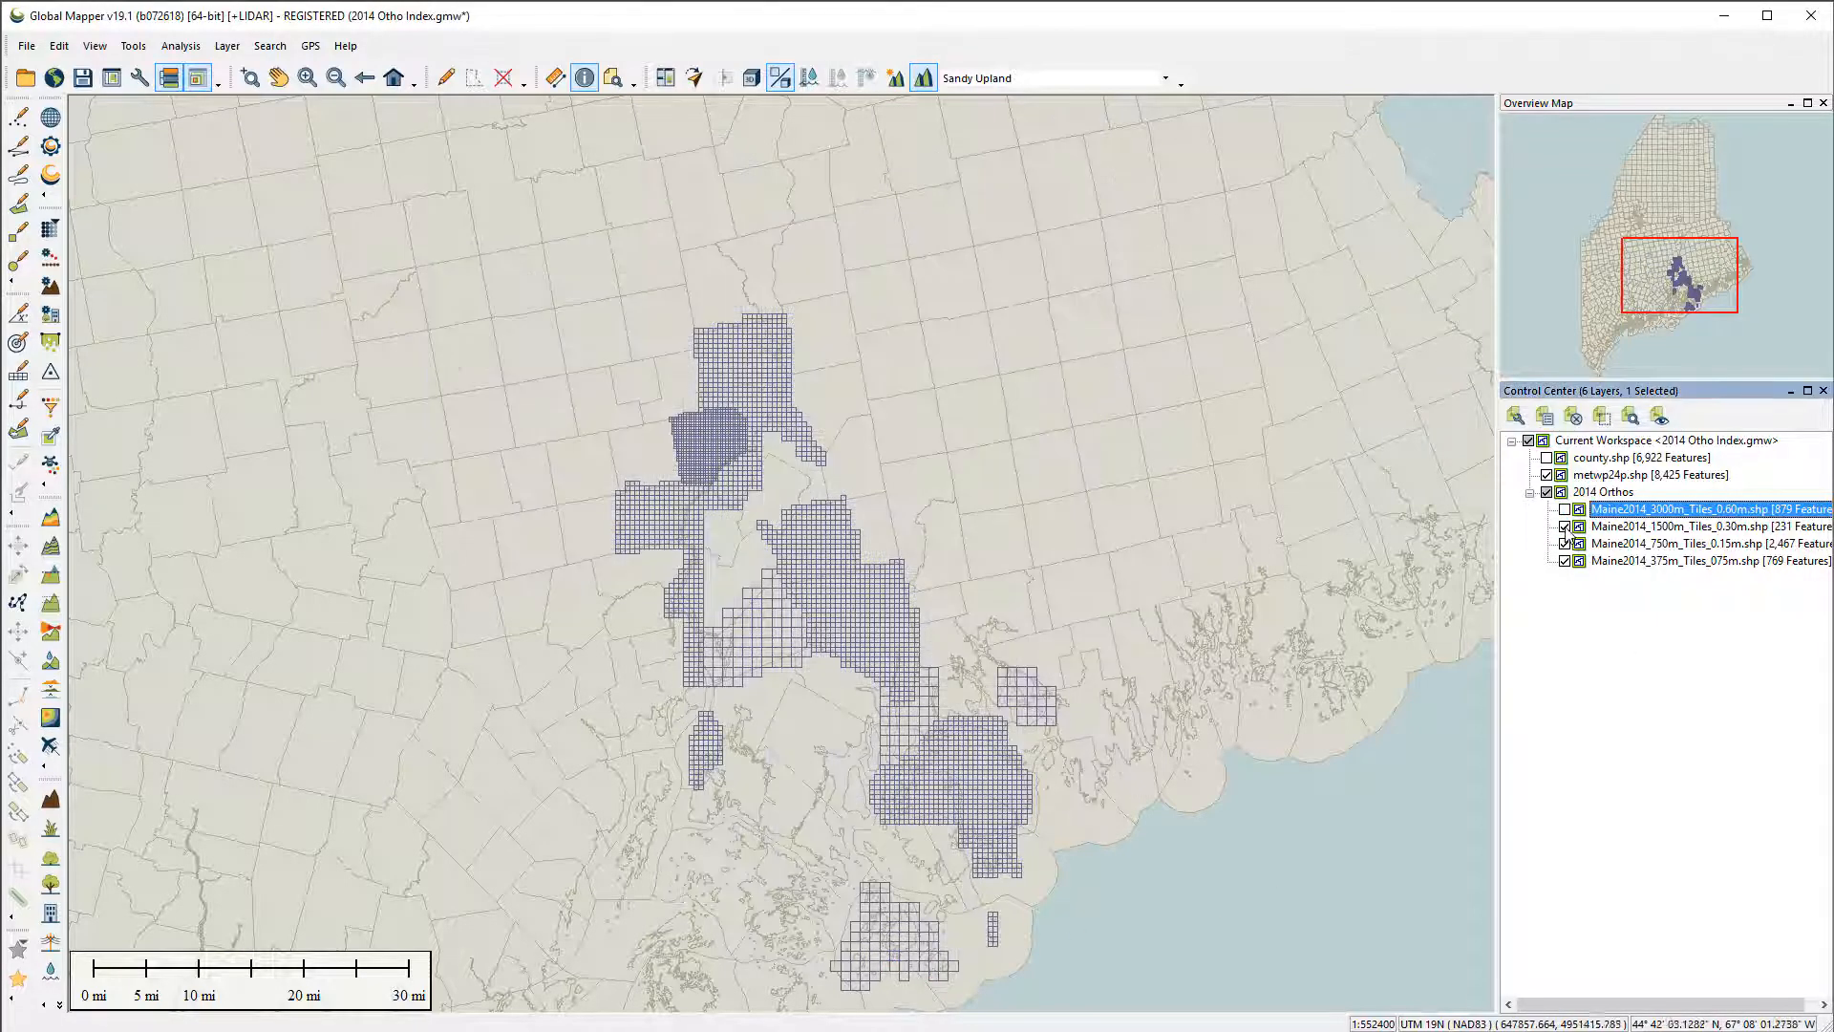
{"action": "left_click", "coordinate": [1565, 526]}
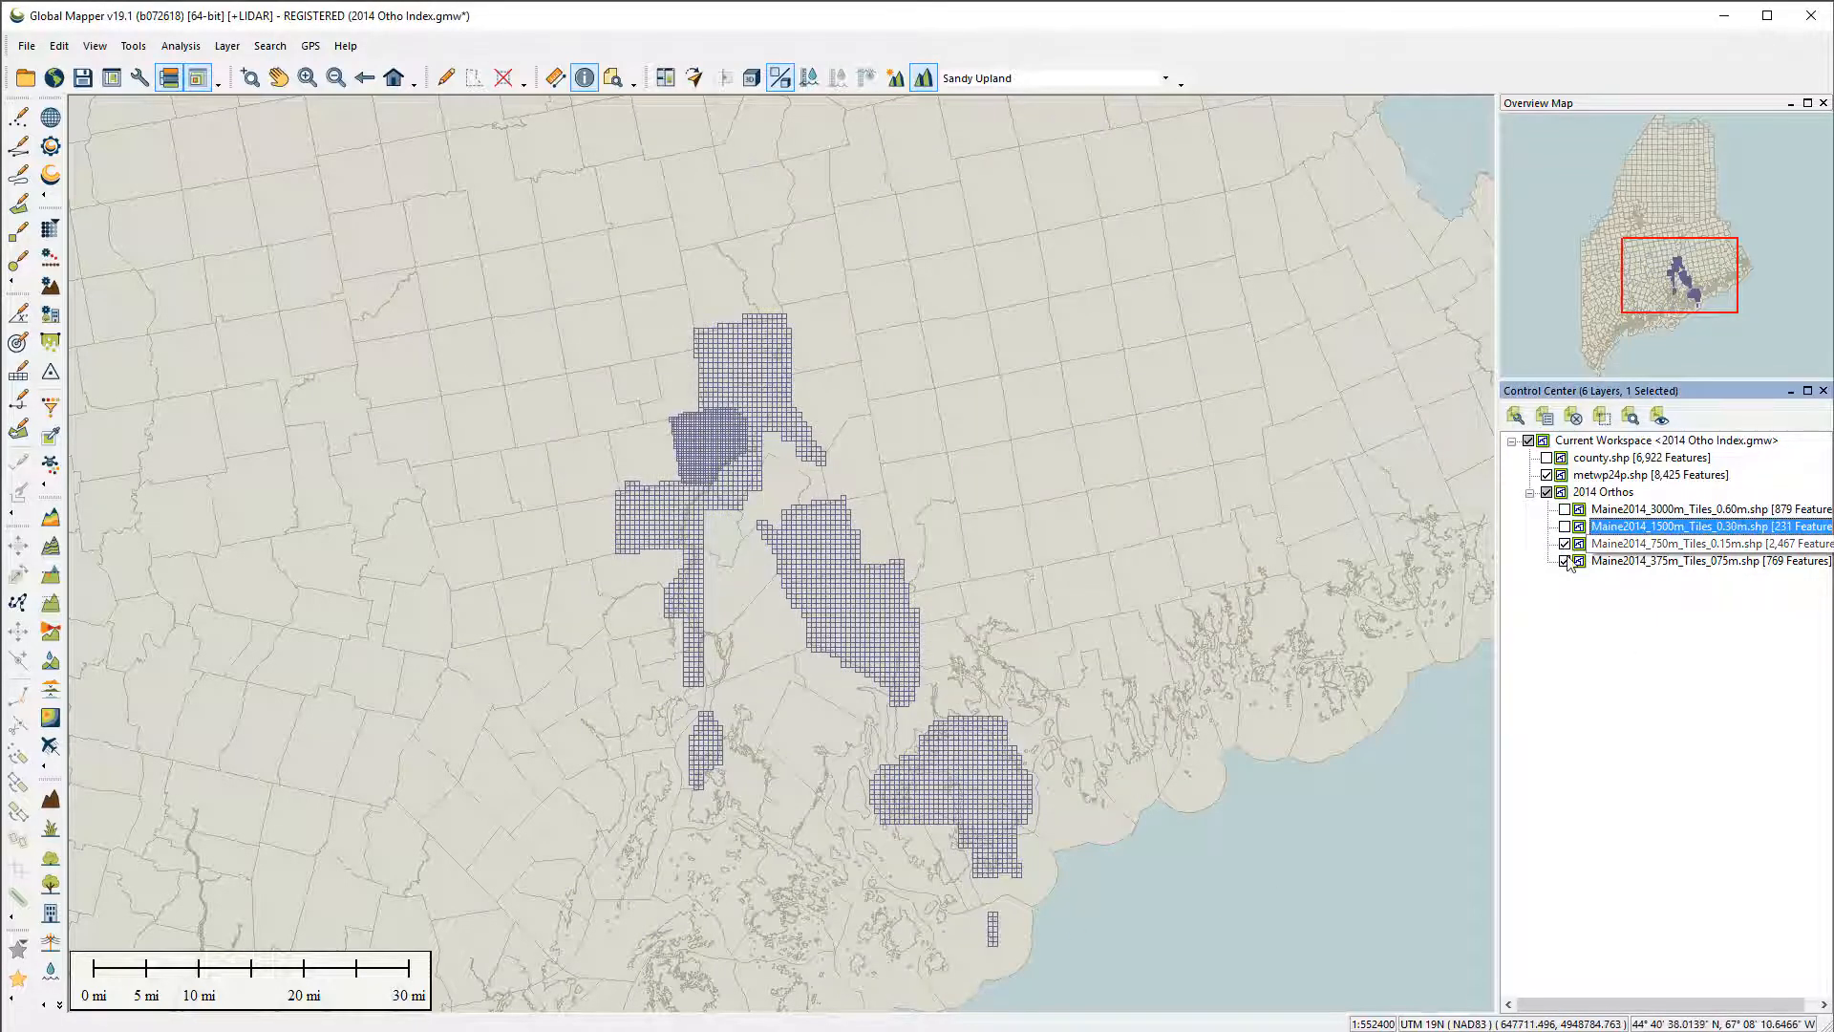
{"action": "left_click", "coordinate": [1564, 560]}
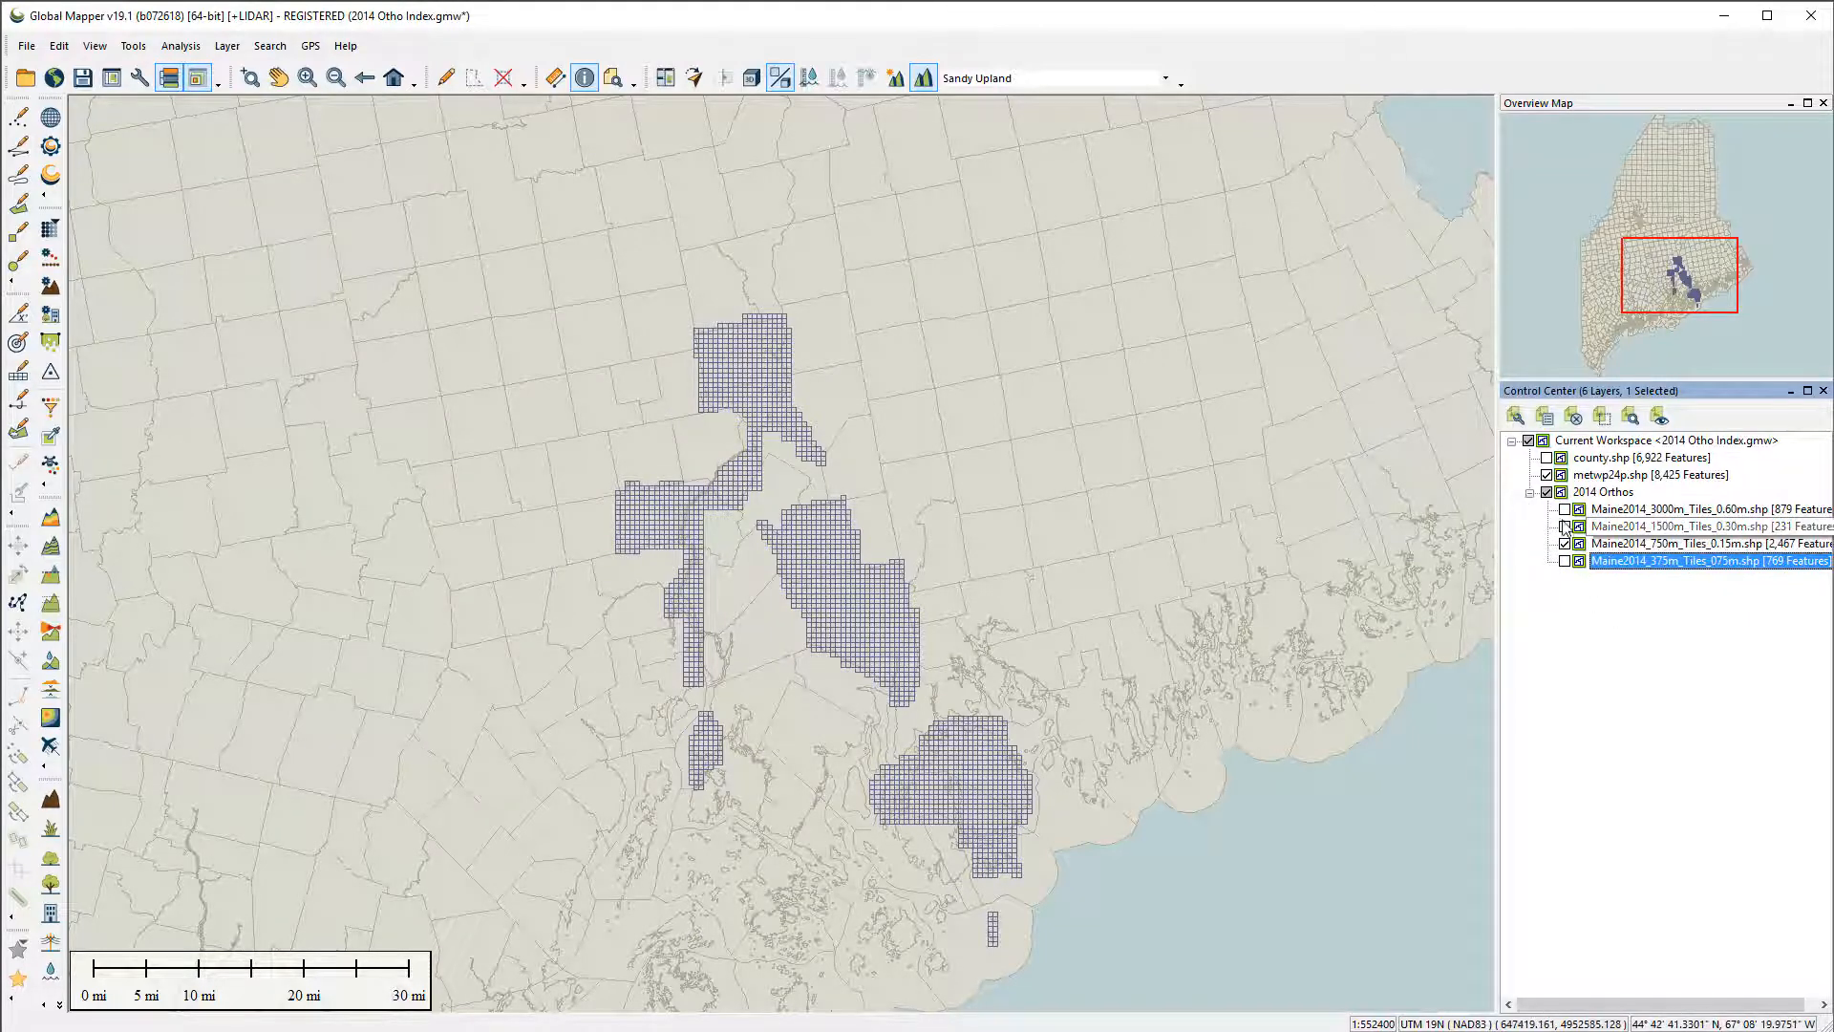
{"action": "left_click", "coordinate": [1565, 526]}
{"action": "left_click", "coordinate": [1564, 544]}
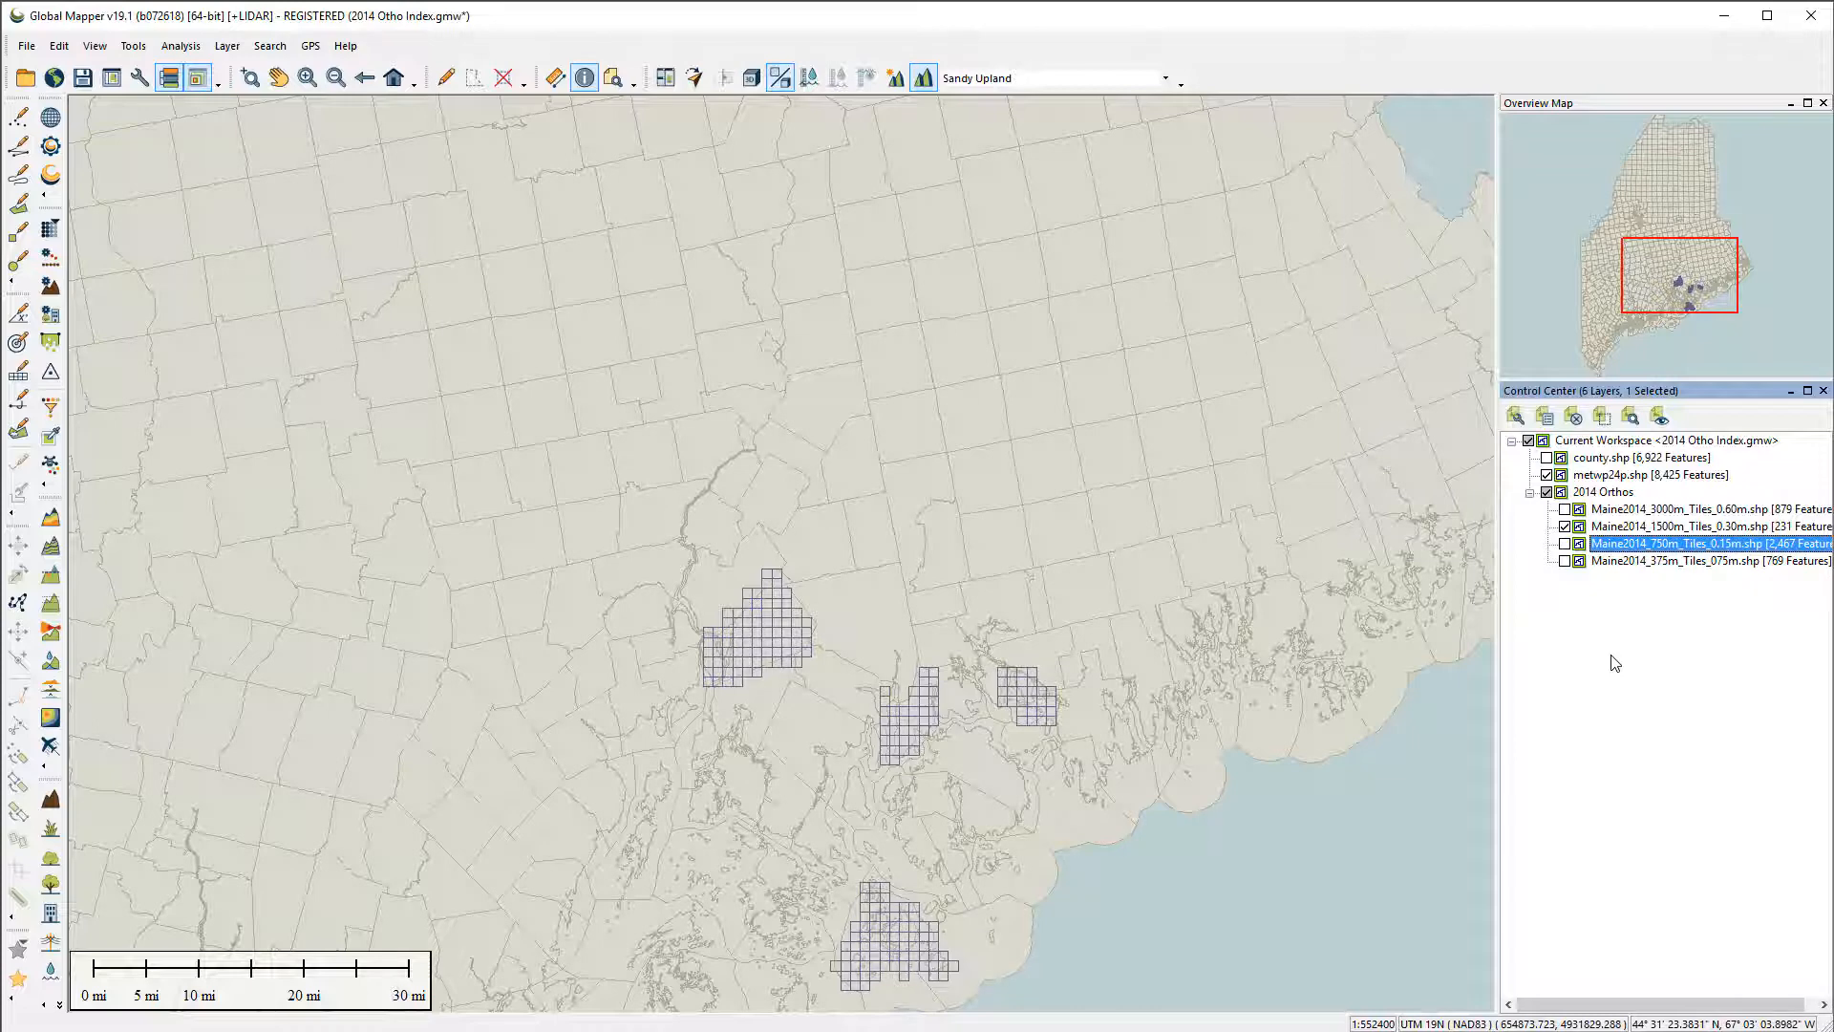
- Load the Path_2_Tile GeoTIFF 2014_54158895_30.tif from the southern 1500m block, keeping that open type until tools change and treating its fourth band as imagery
{"action": "right_click", "coordinate": [1645, 532]}
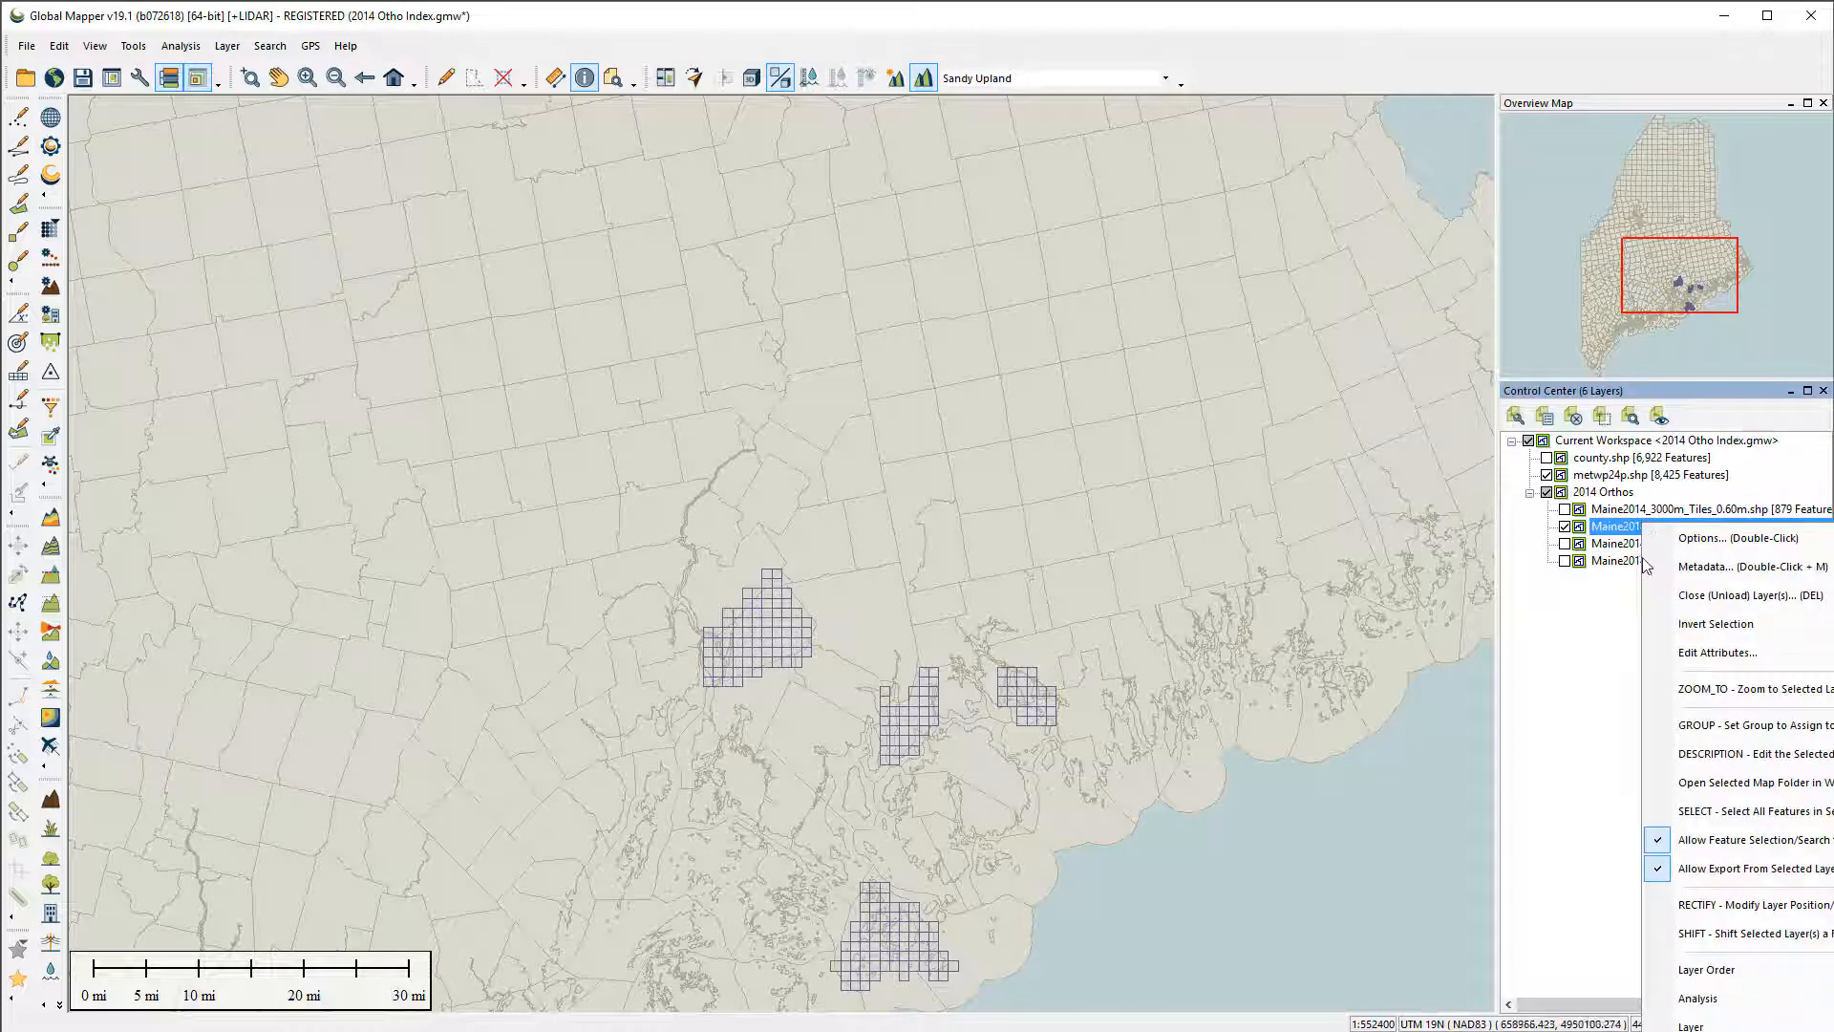
{"action": "left_click", "coordinate": [1695, 697]}
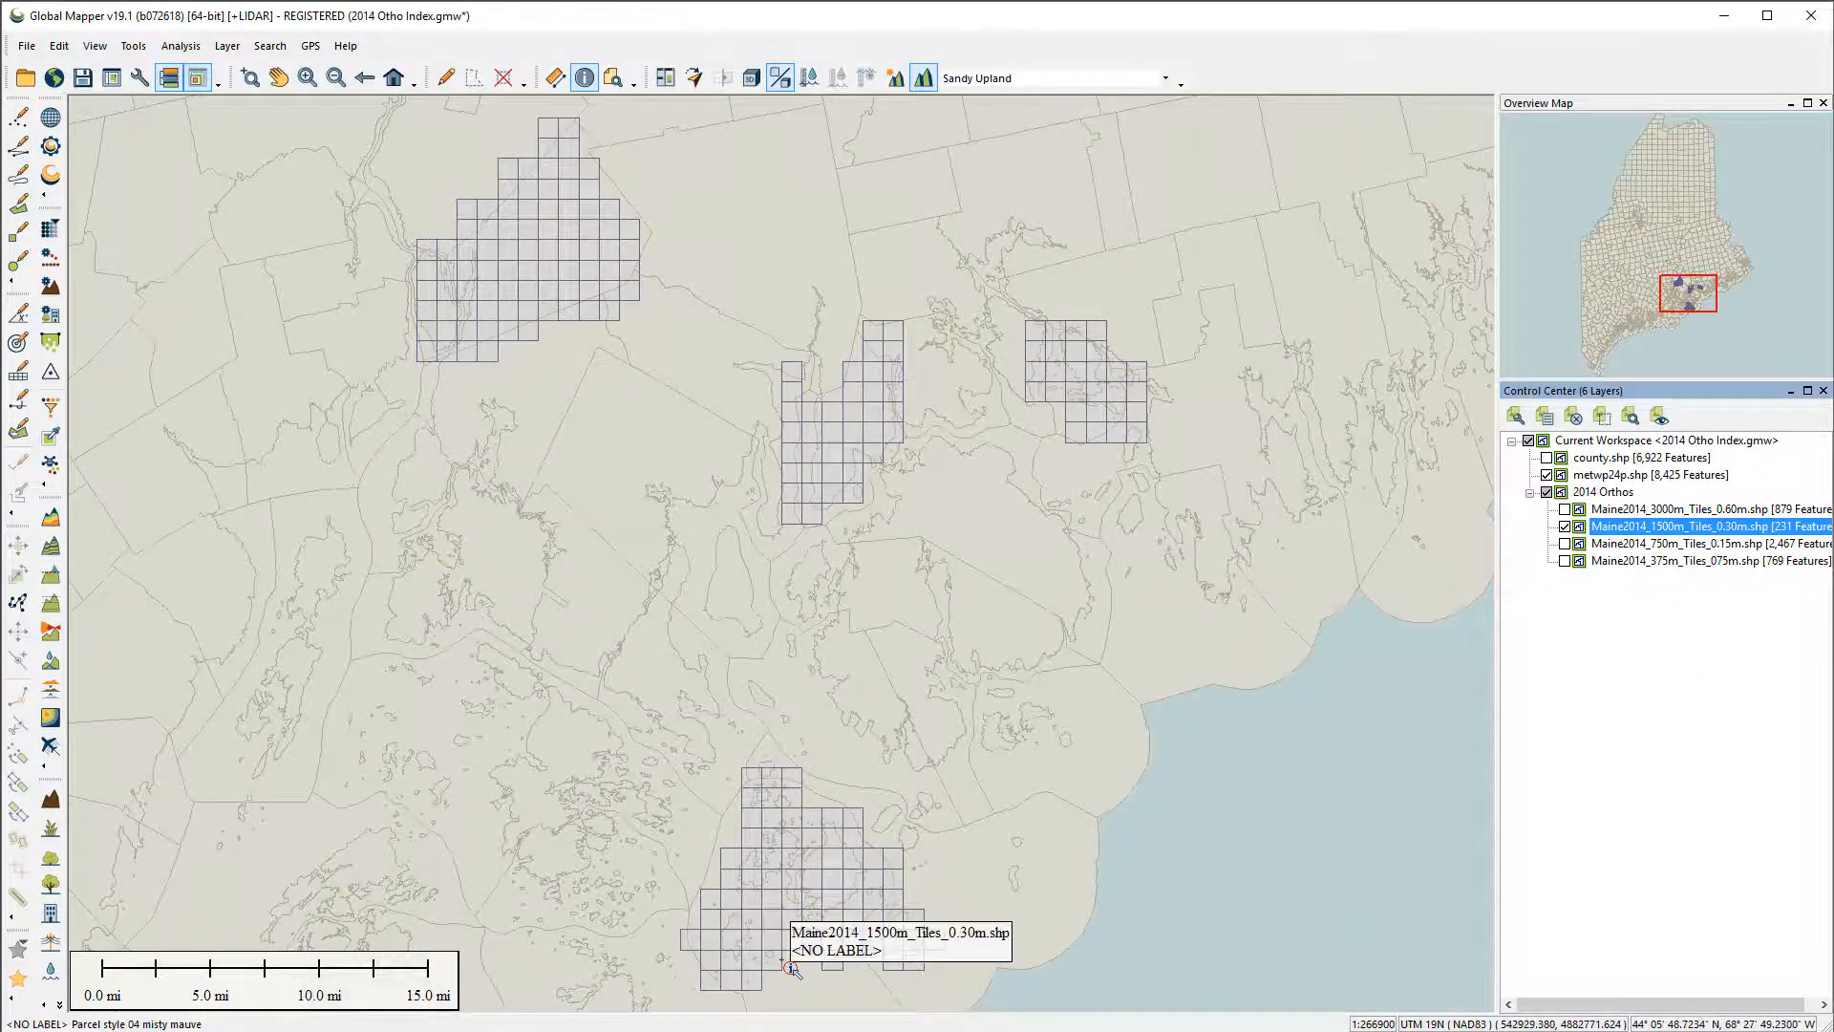
{"action": "mouse_move", "coordinate": [815, 985]}
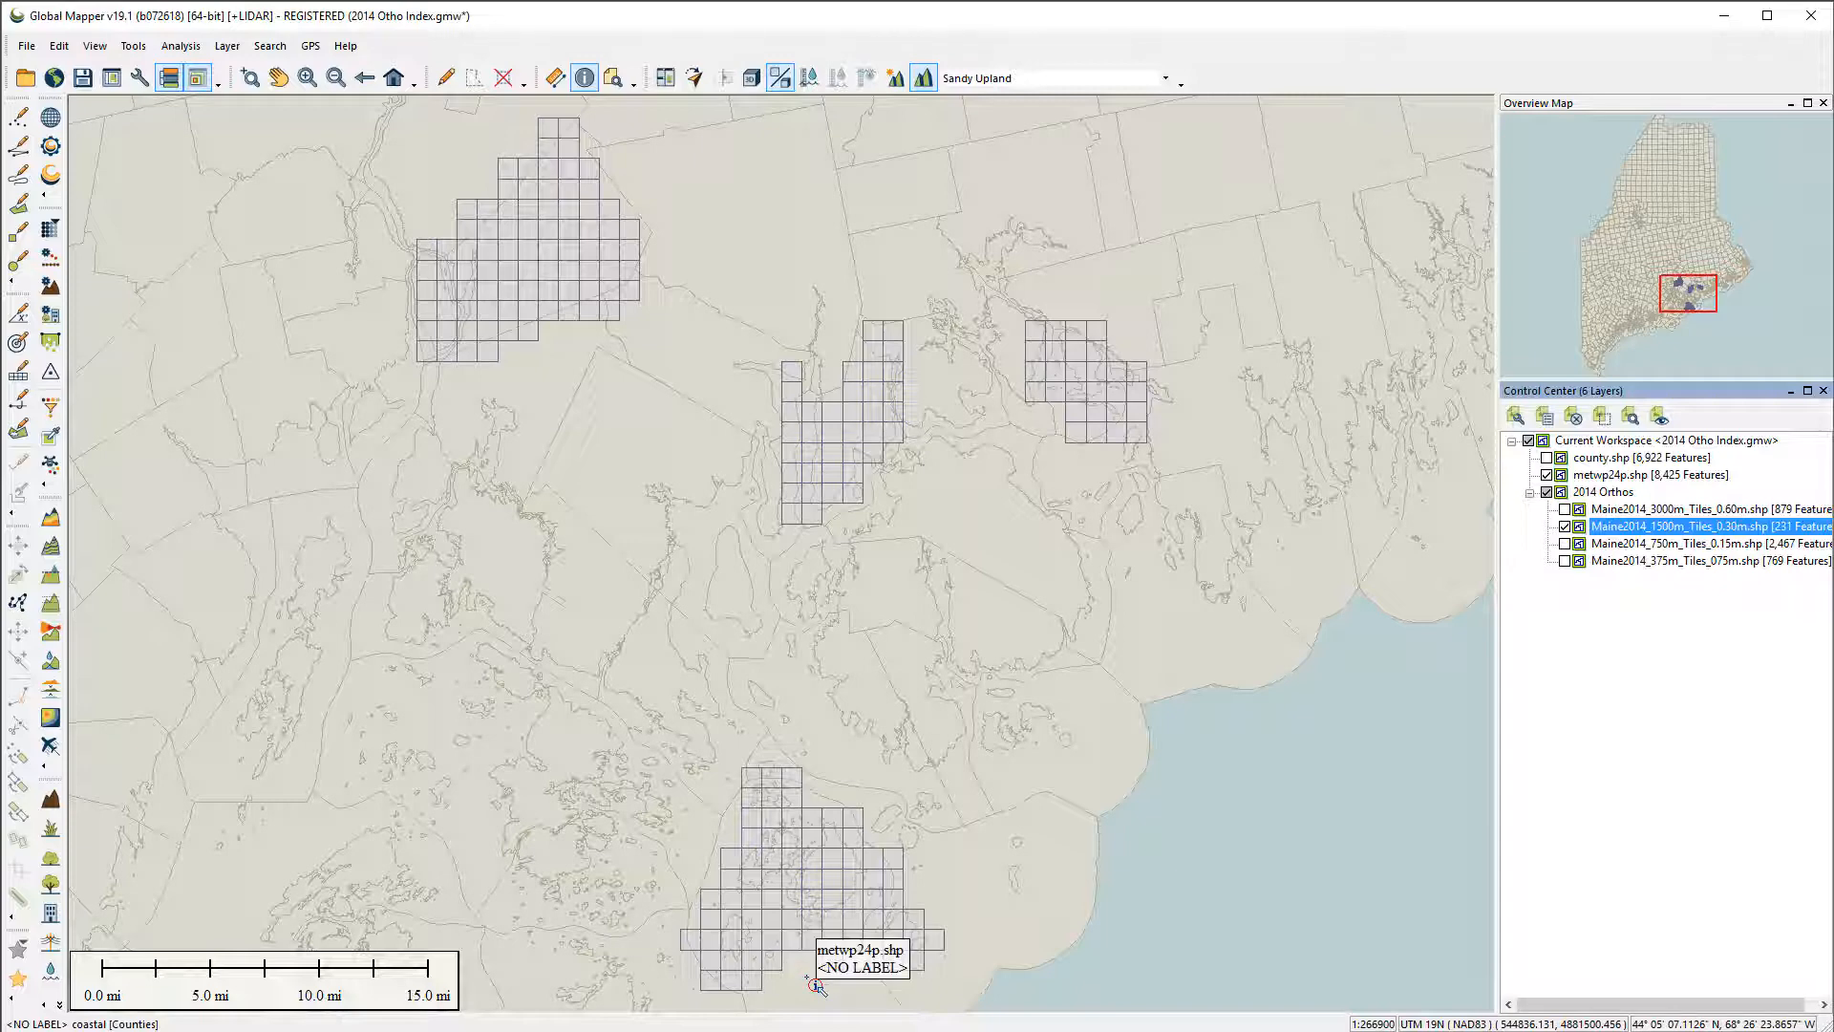
{"action": "key", "text": "alt+z"}
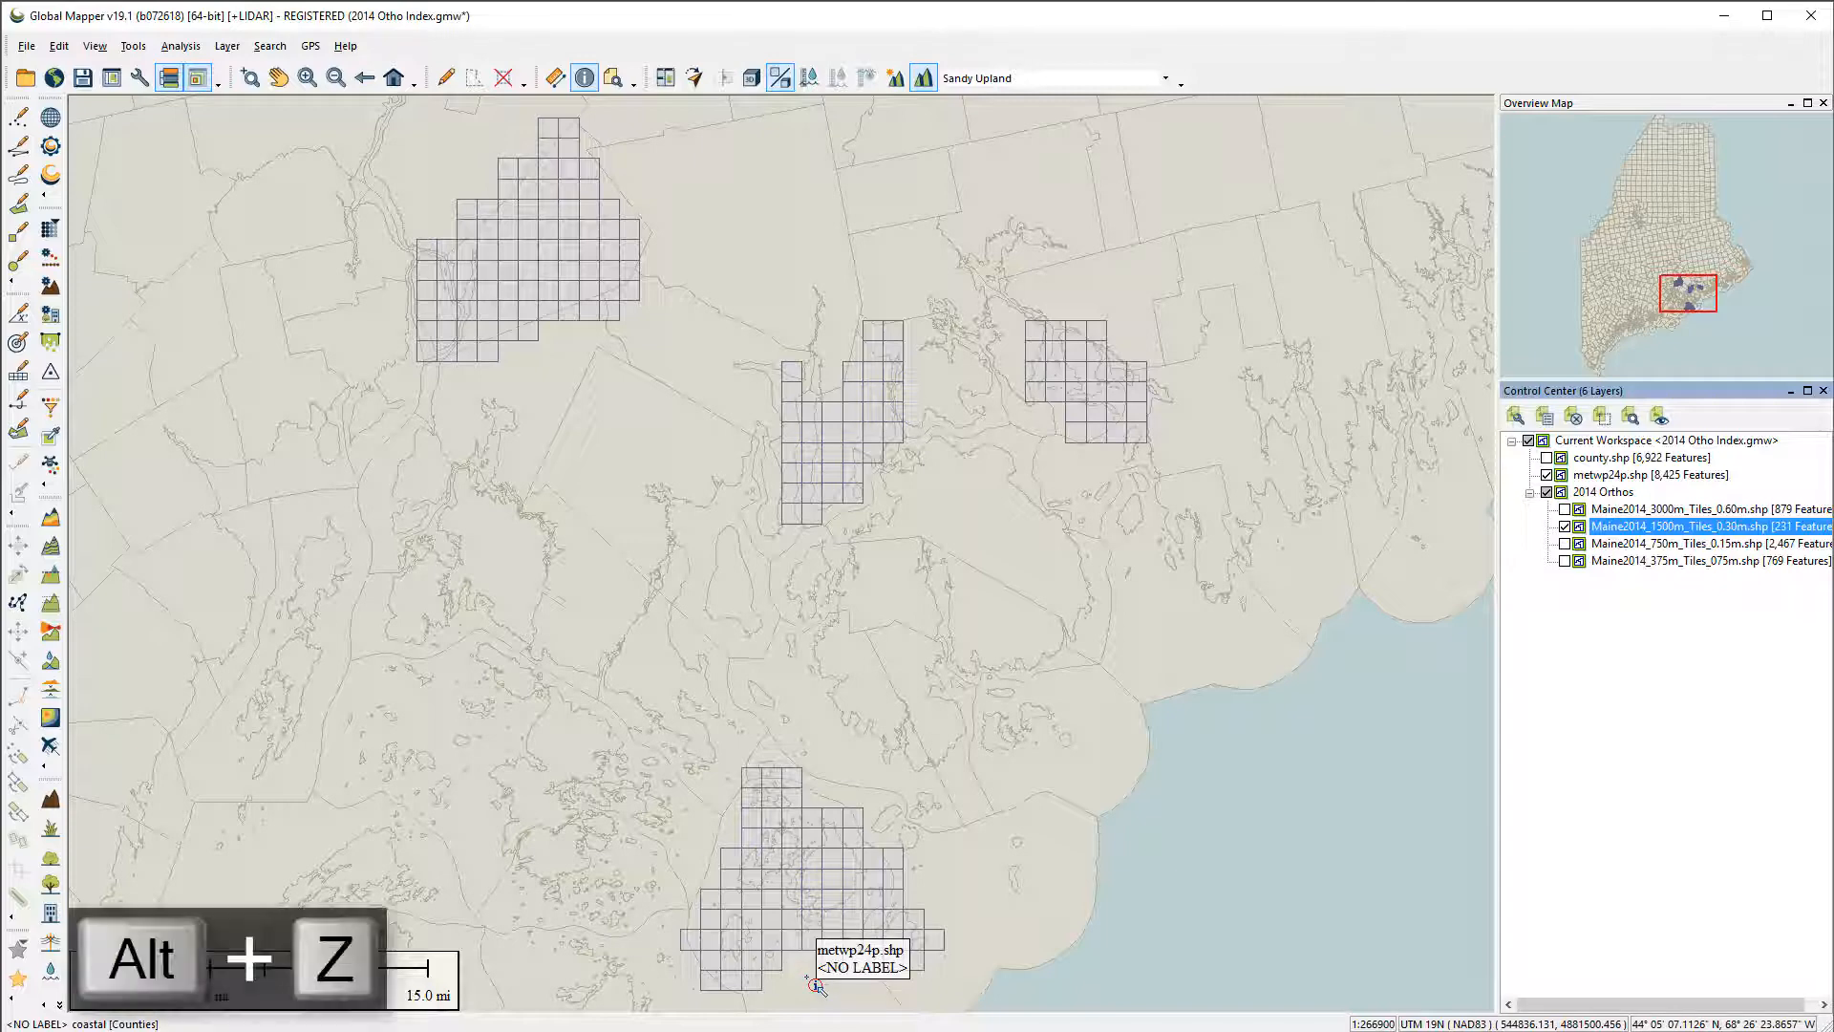
{"action": "scroll", "coordinate": [815, 985], "scroll_direction": "down", "scroll_amount": 1}
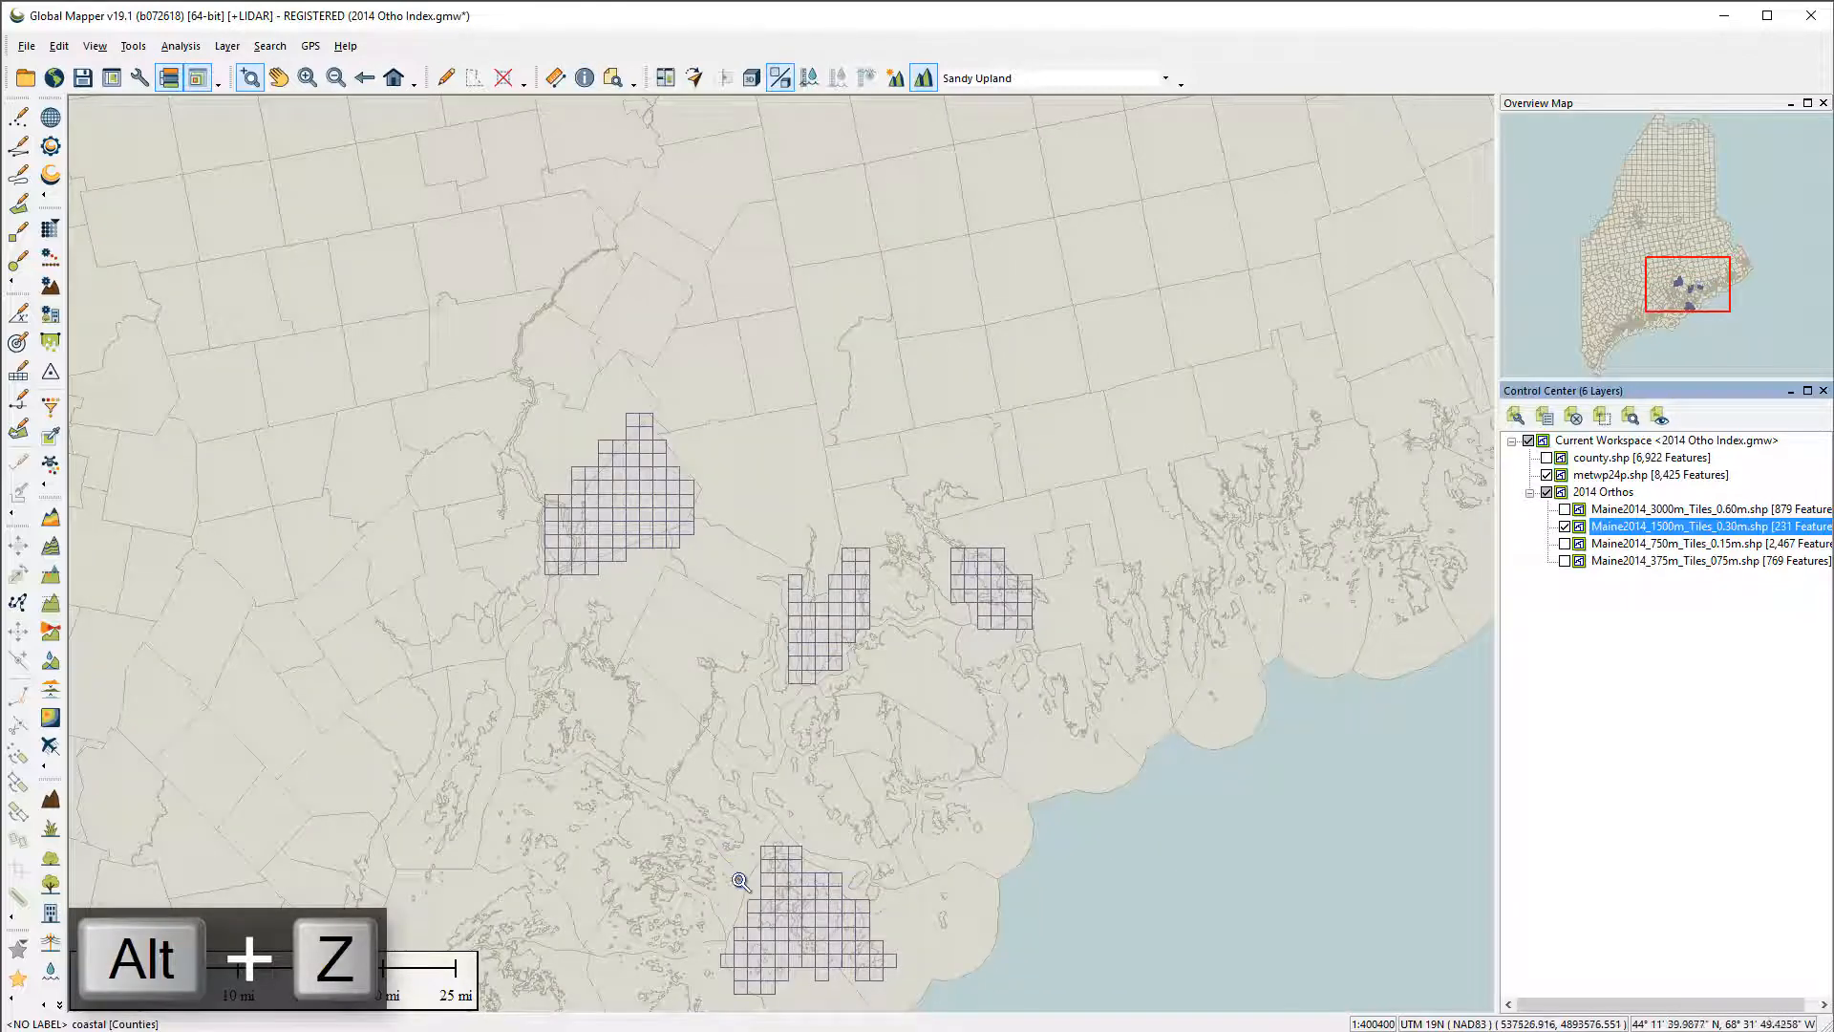
{"action": "left_click_drag", "start_coordinate": [740, 880], "coordinate": [894, 986]}
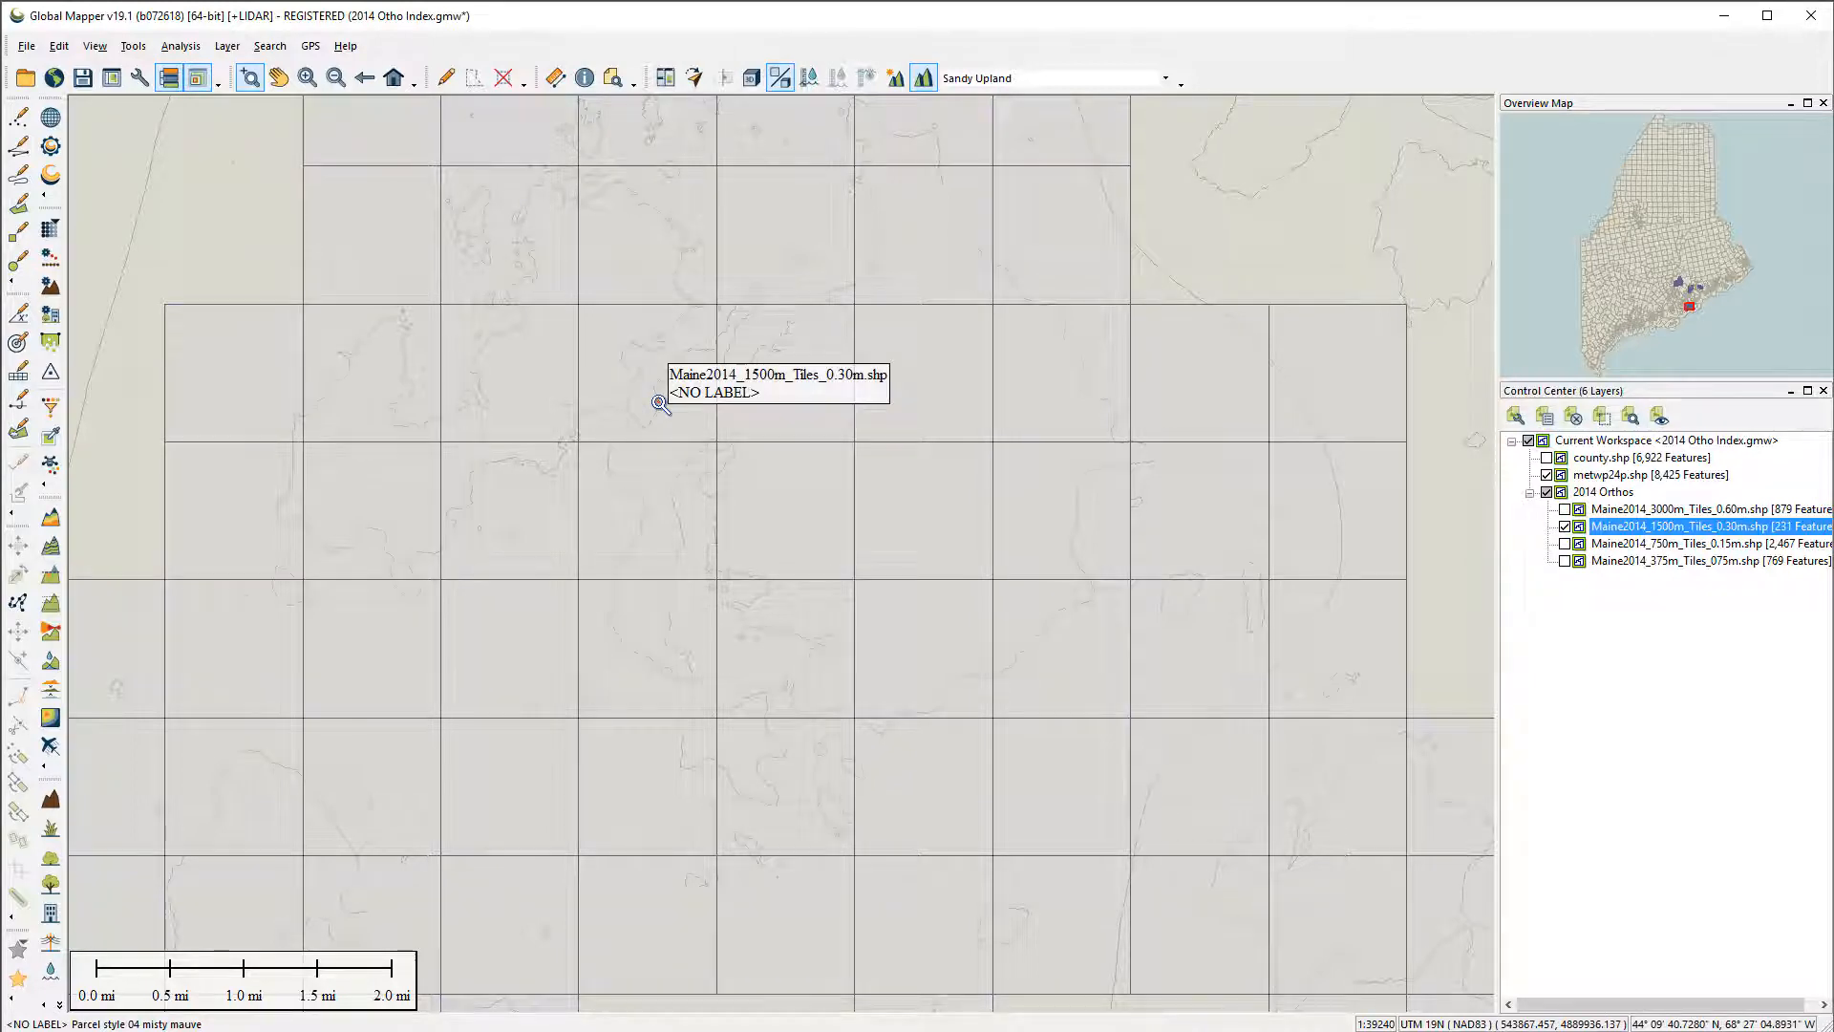
{"action": "key", "text": "alt+p"}
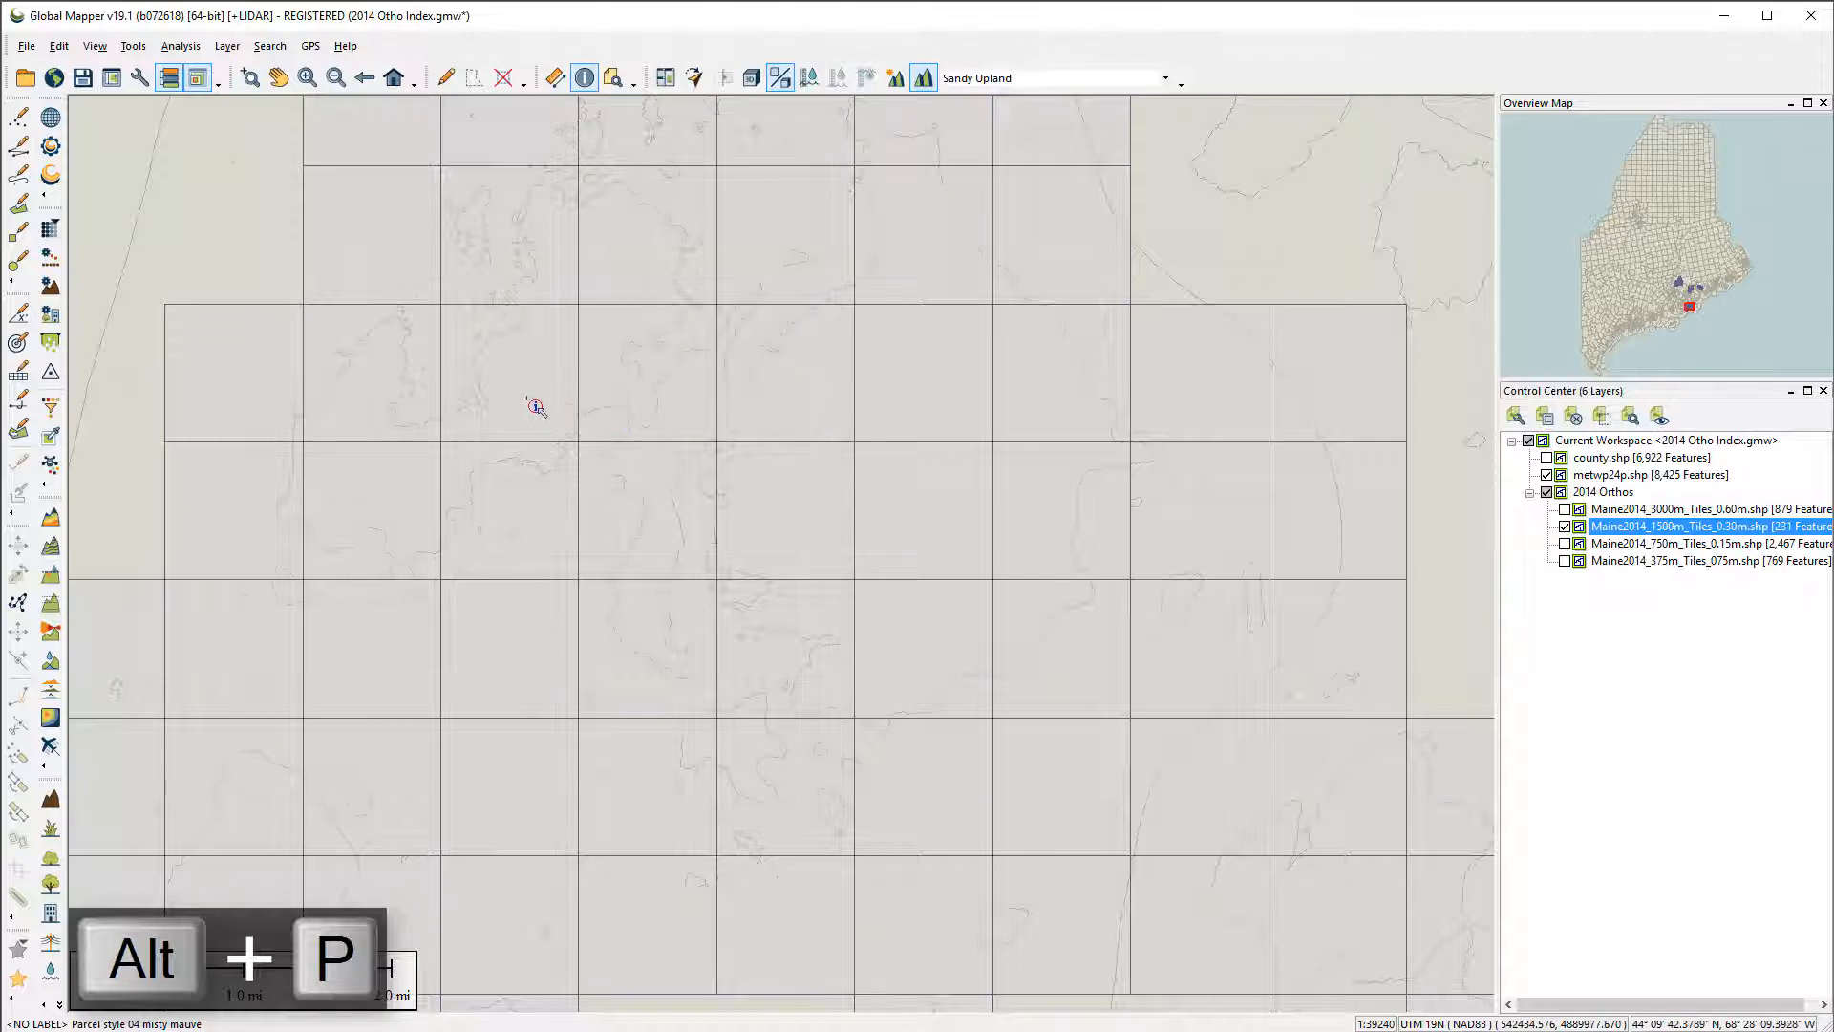
{"action": "left_click", "coordinate": [535, 406]}
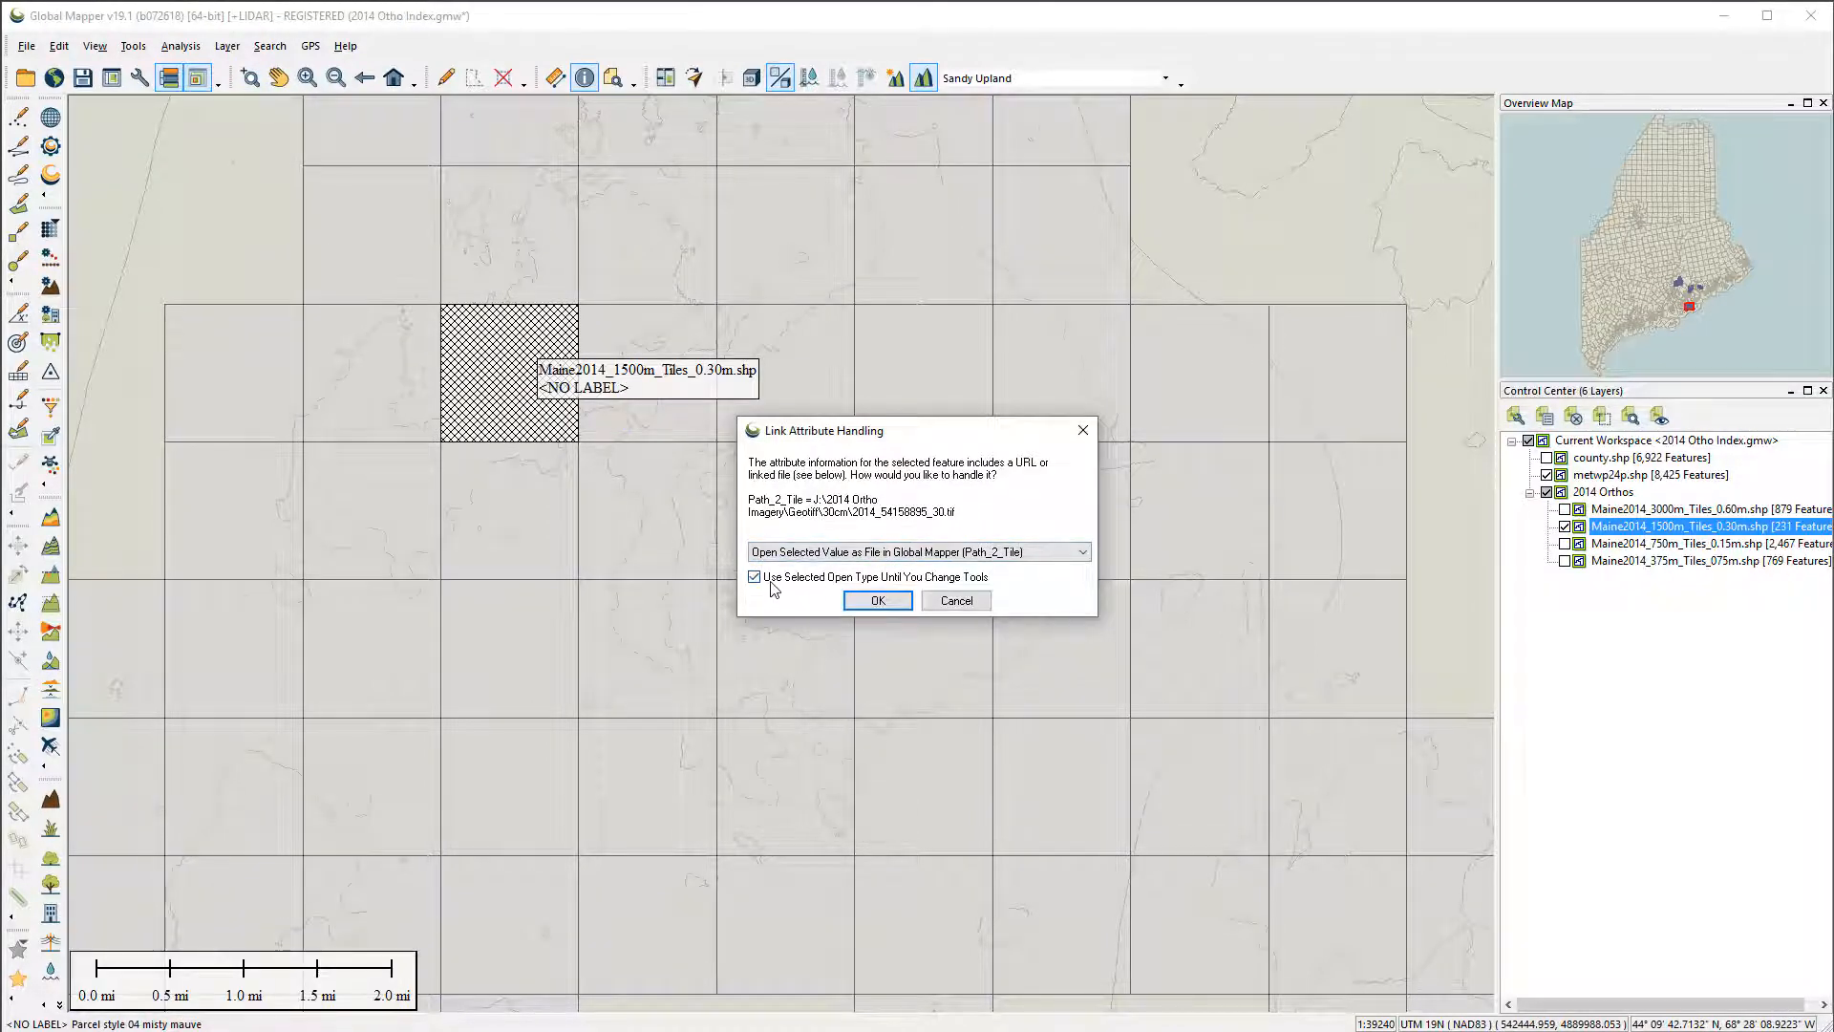
{"action": "left_click", "coordinate": [930, 557]}
{"action": "left_click", "coordinate": [878, 601]}
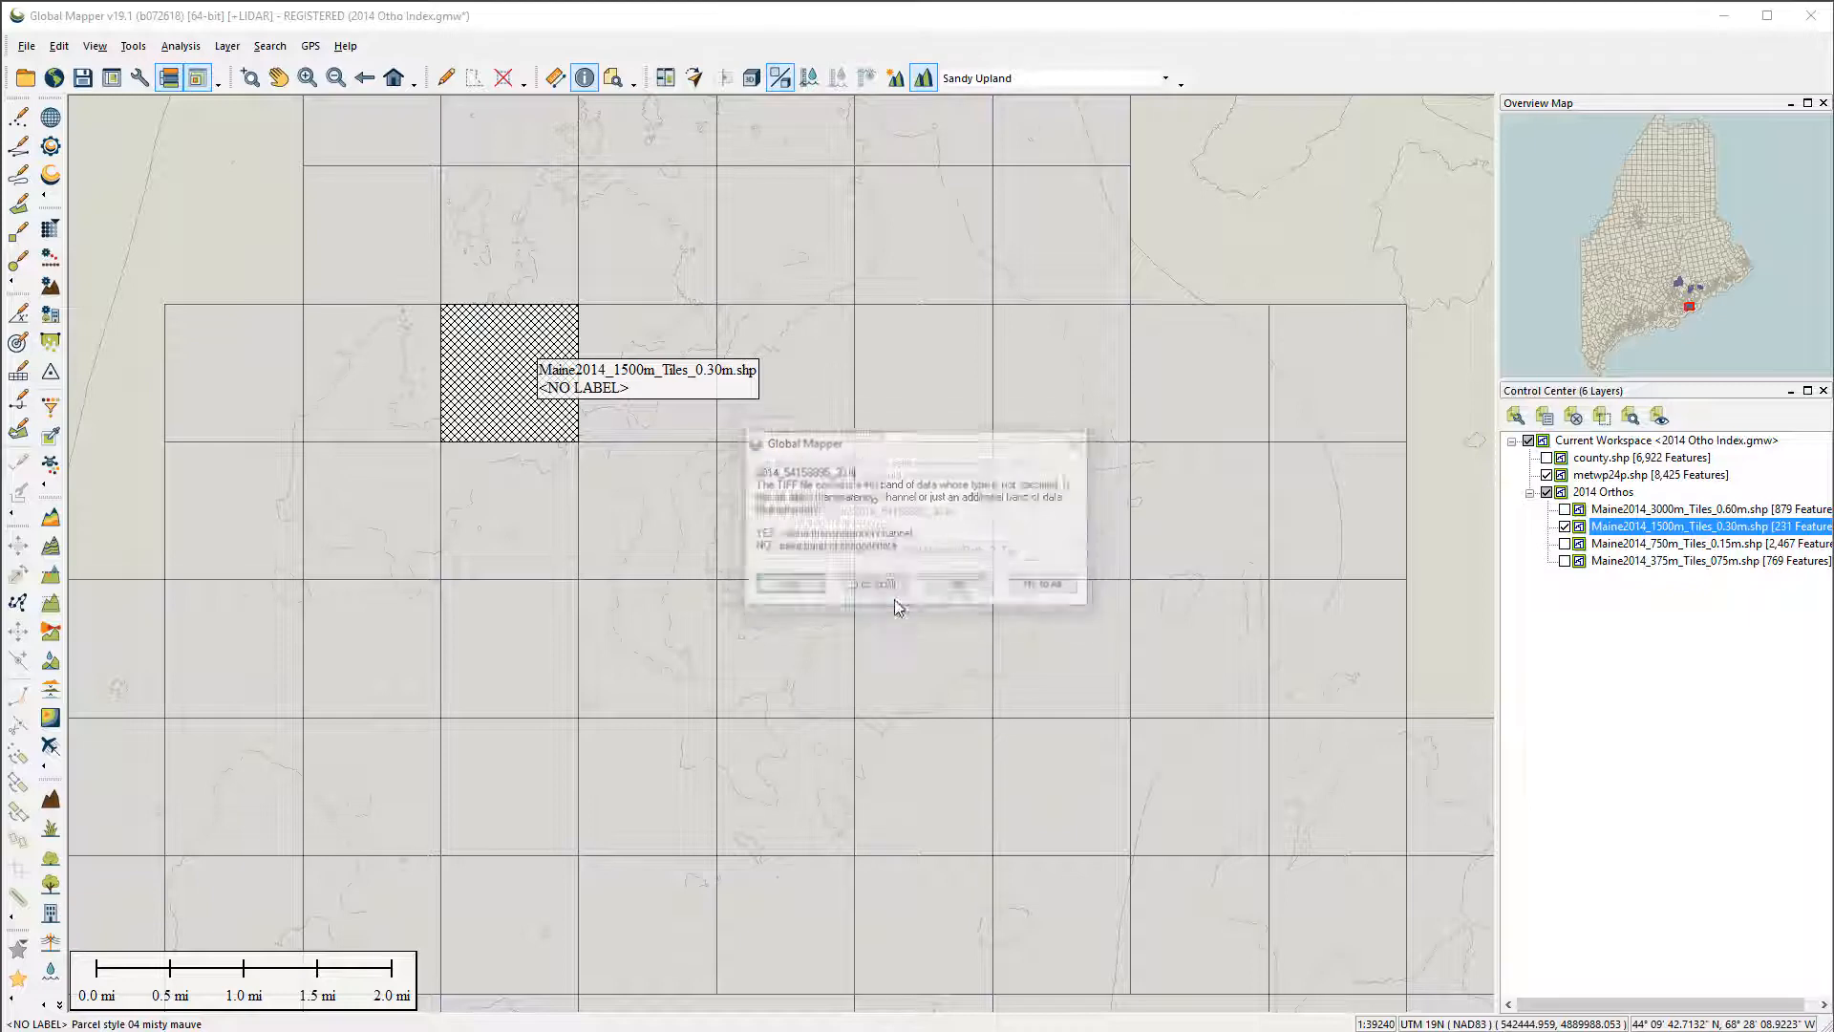
{"action": "left_click", "coordinate": [958, 587]}
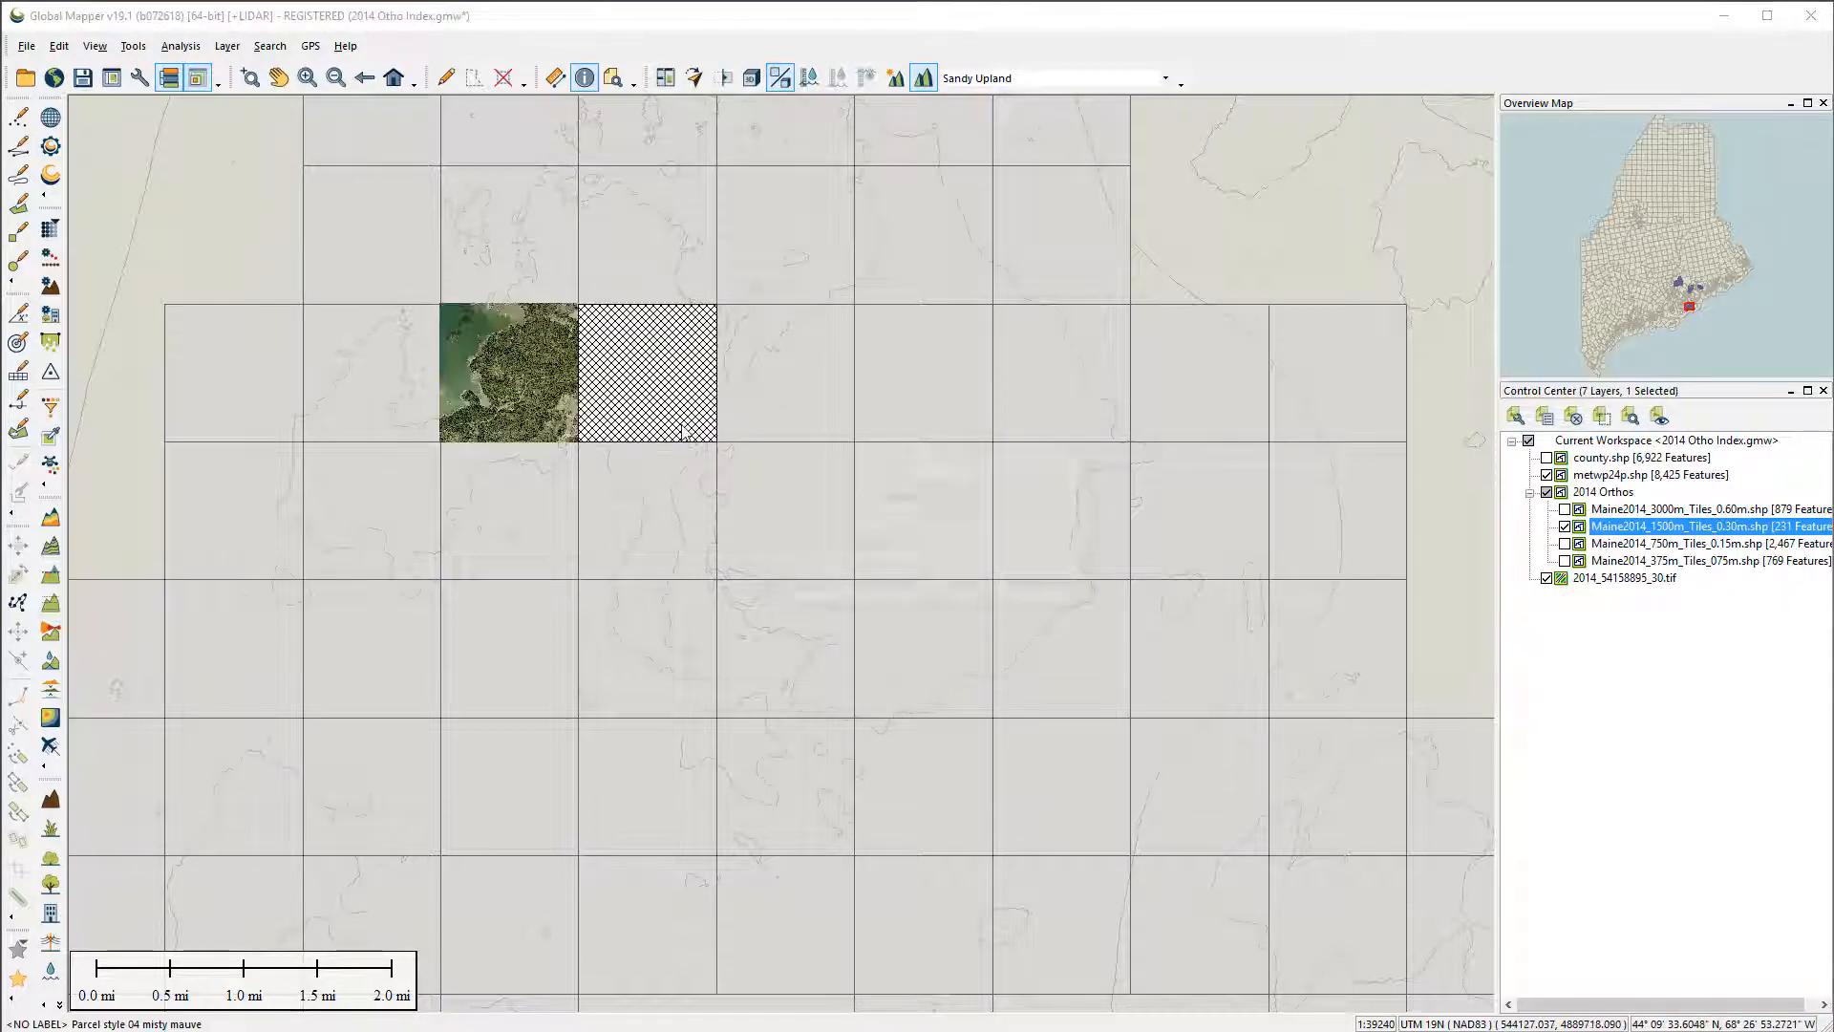
- Load the adjoining tiles 2014_54308895_30.tif, 2014_54308880_30.tif and 2014_54158880_30.tif, treating each fourth band as extra imagery data
{"action": "left_click", "coordinate": [955, 587]}
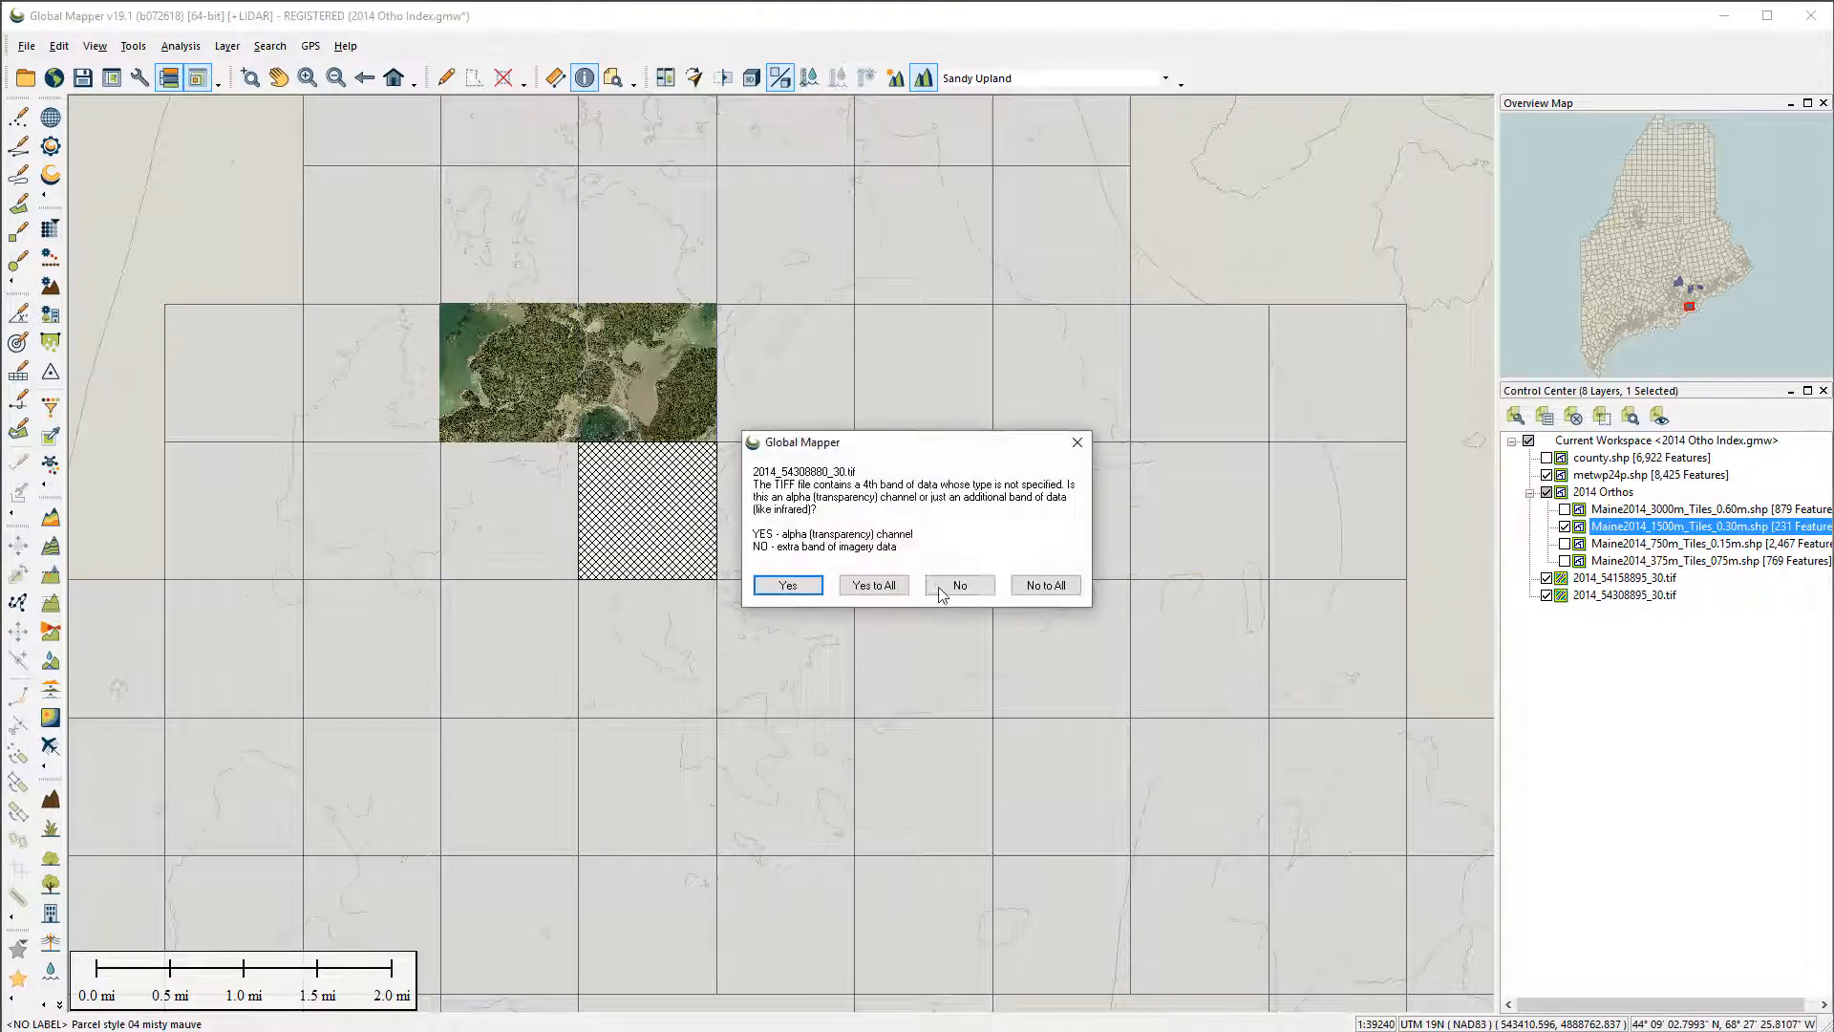
{"action": "left_click", "coordinate": [962, 585]}
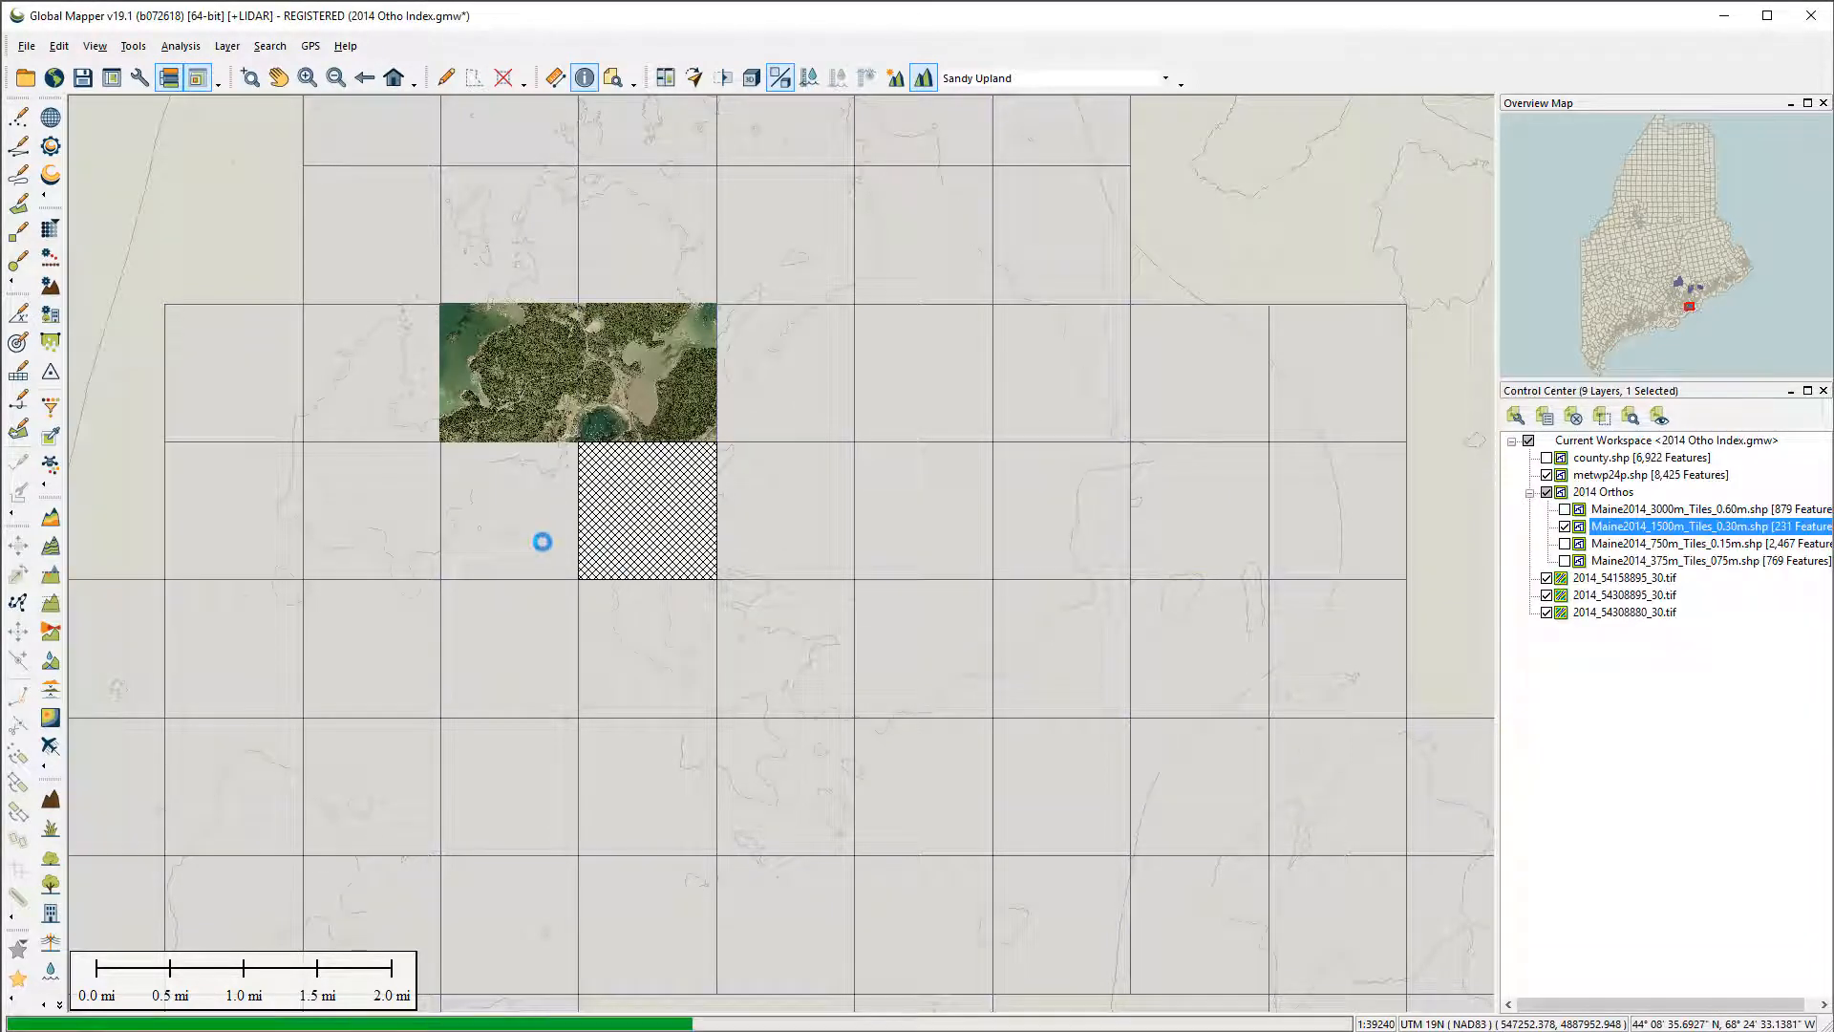
{"action": "left_click", "coordinate": [973, 590]}
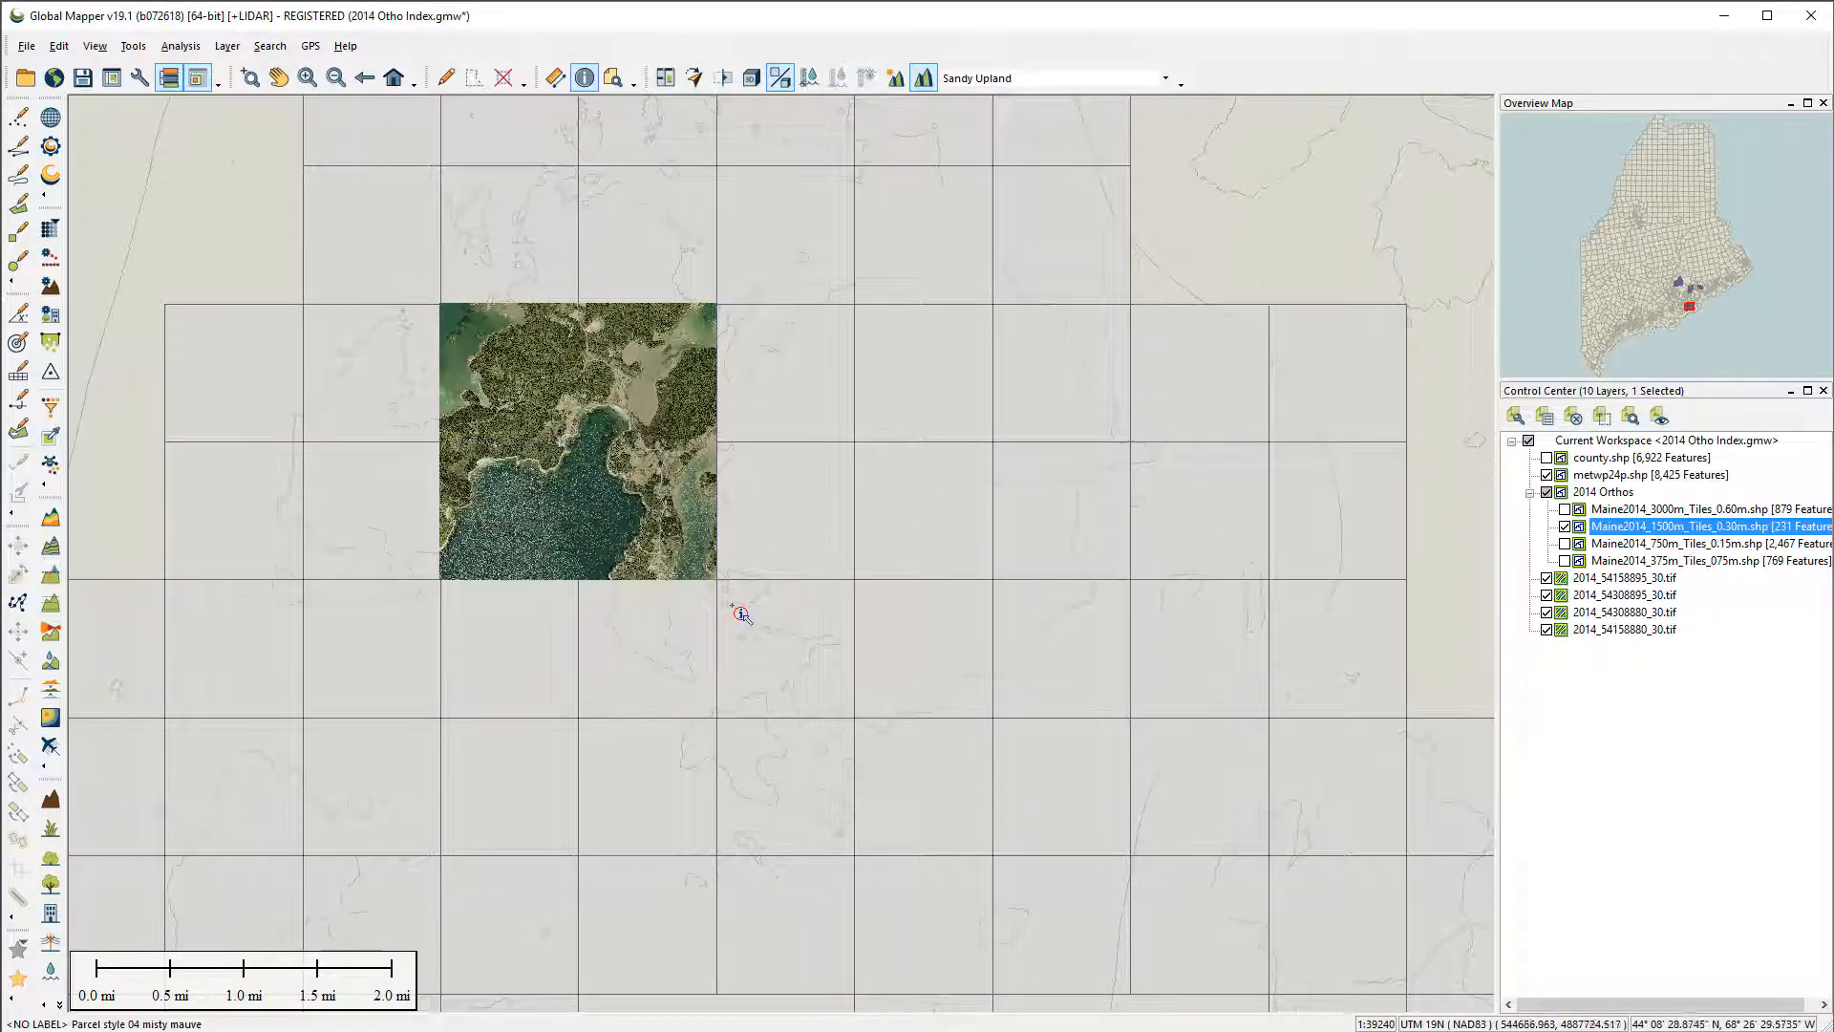
- Add the four loaded 2014 GeoTIFF tile layers, from 2014_54158895_30.tif through 2014_54158880_30.tif, to a map catalog
{"action": "left_click", "coordinate": [1593, 580]}
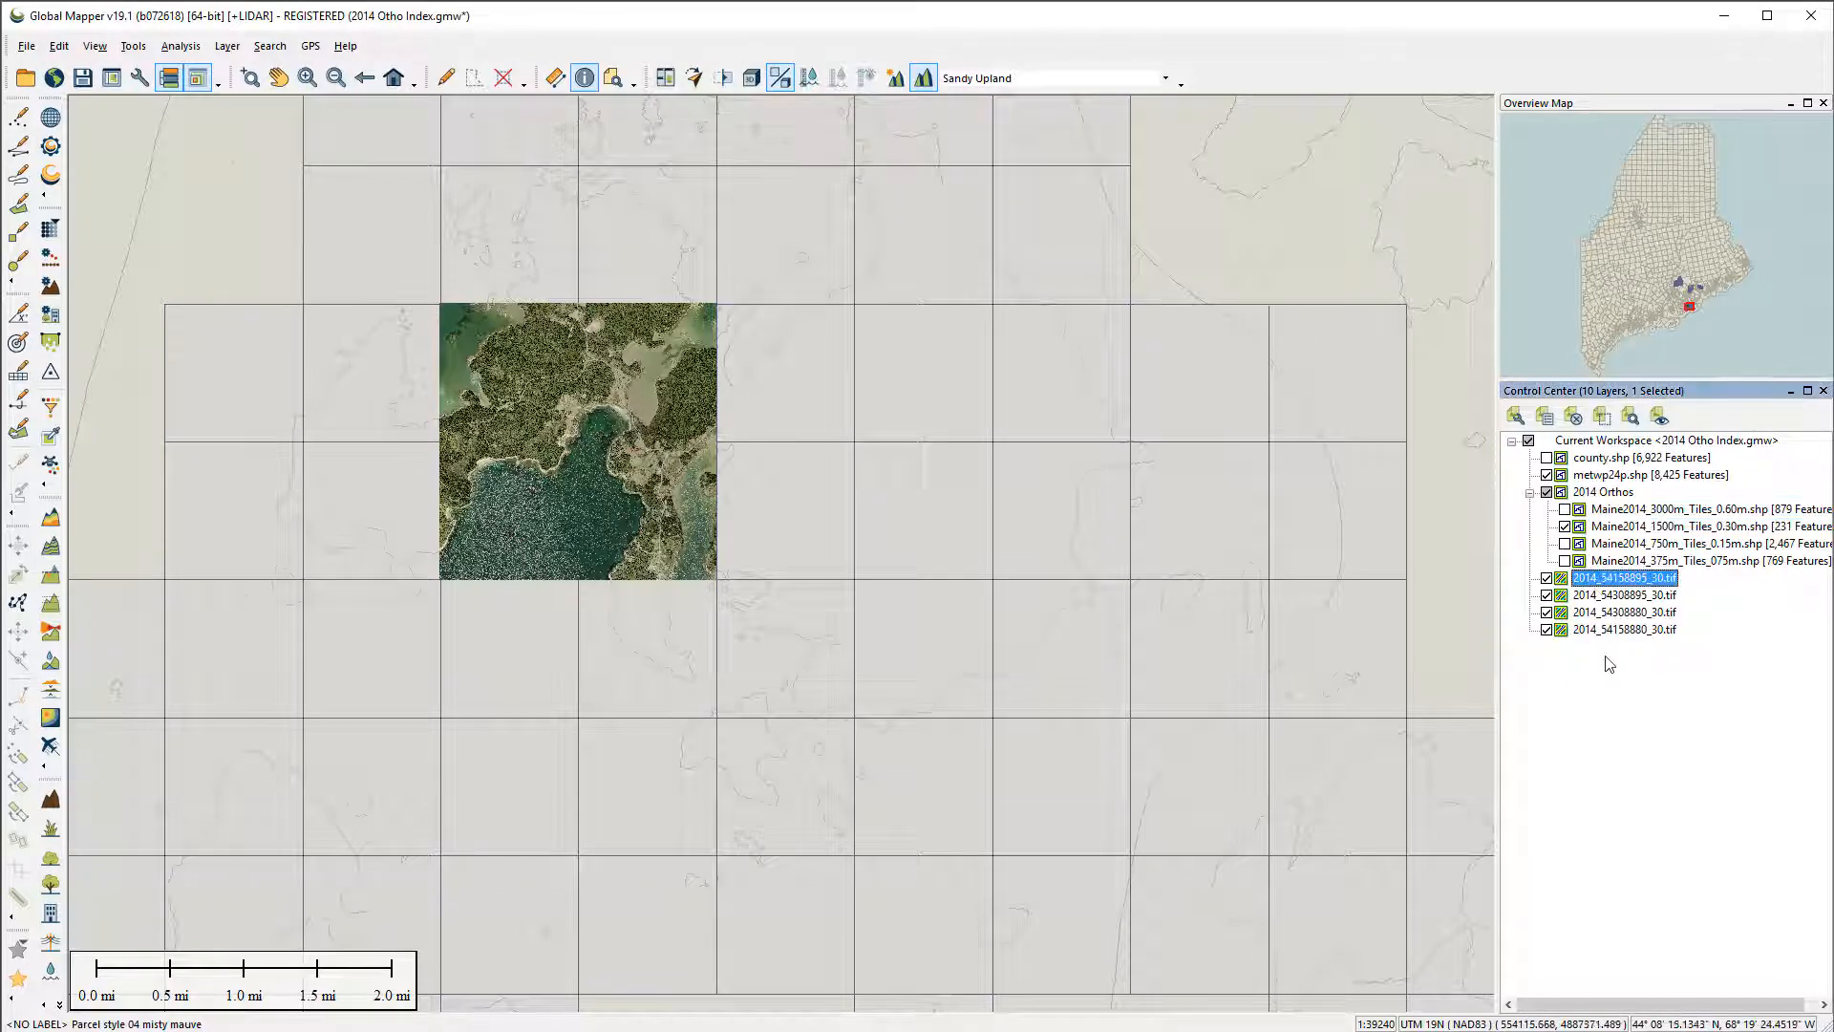
{"action": "left_click", "coordinate": [1596, 630], "text": "shift"}
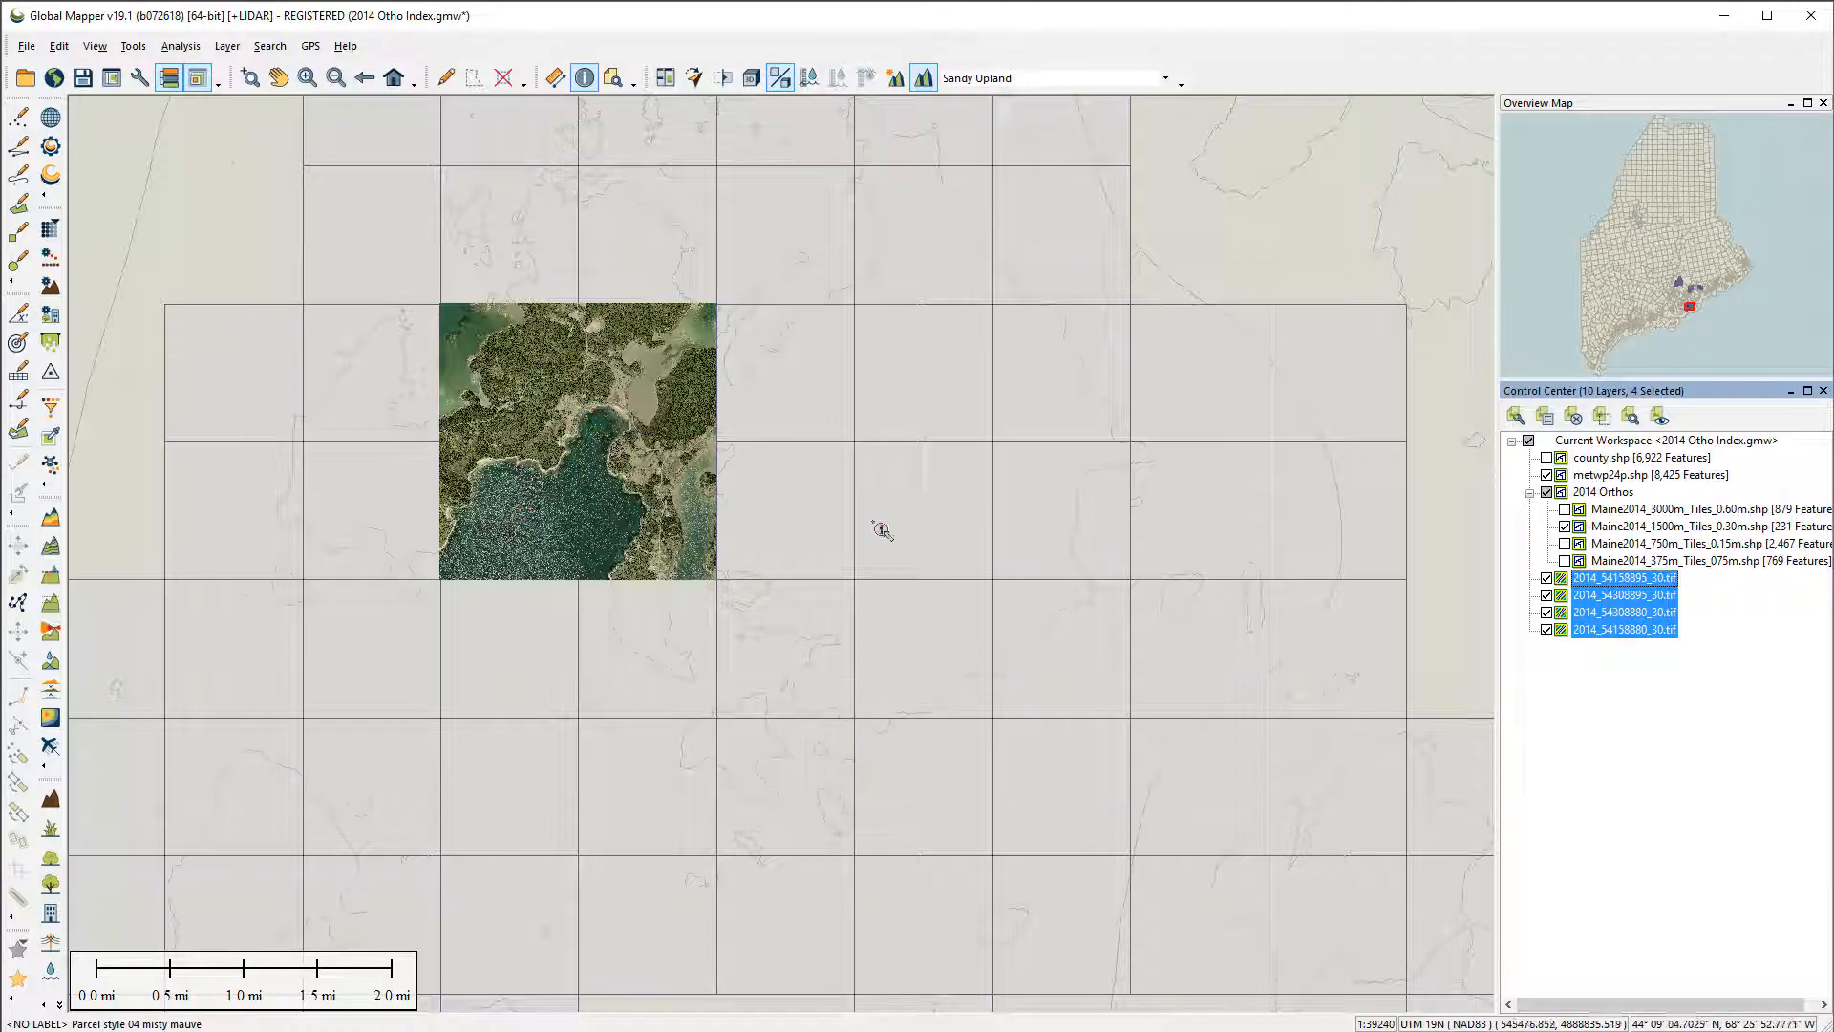
{"action": "right_click", "coordinate": [1603, 600]}
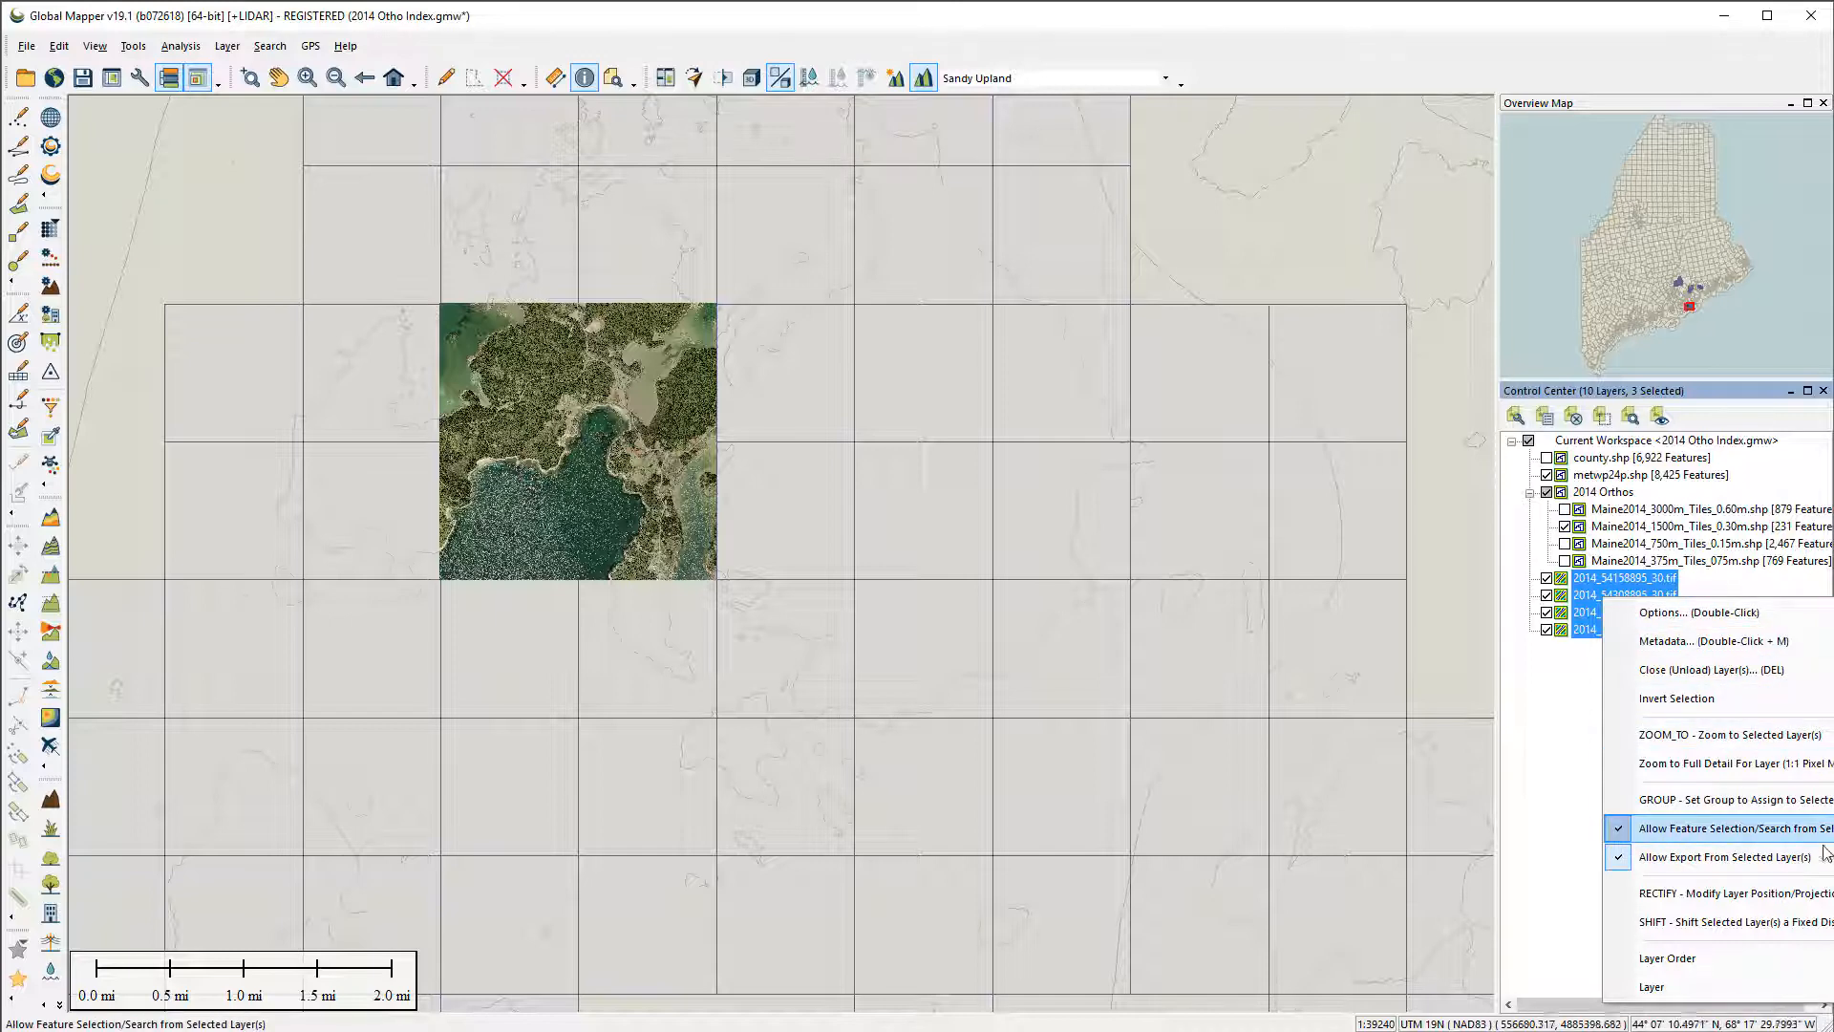
{"action": "mouse_move", "coordinate": [1724, 994]}
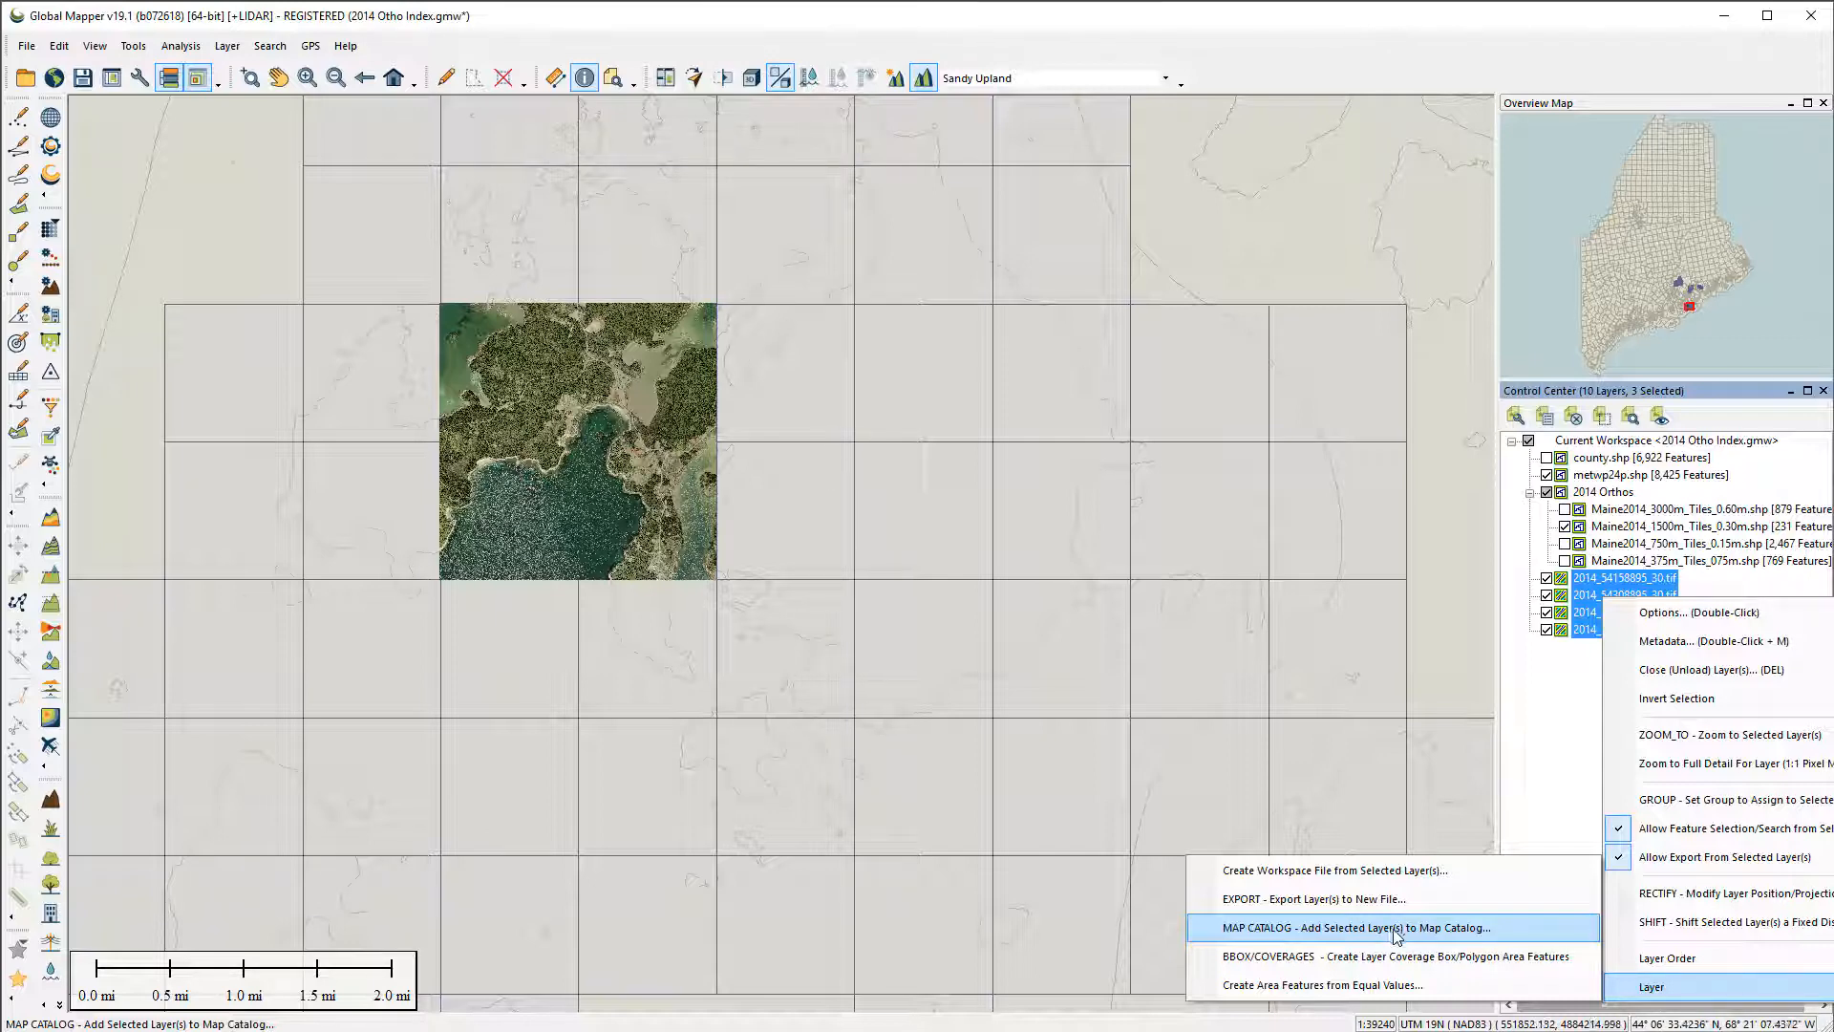
{"action": "left_click", "coordinate": [1393, 930]}
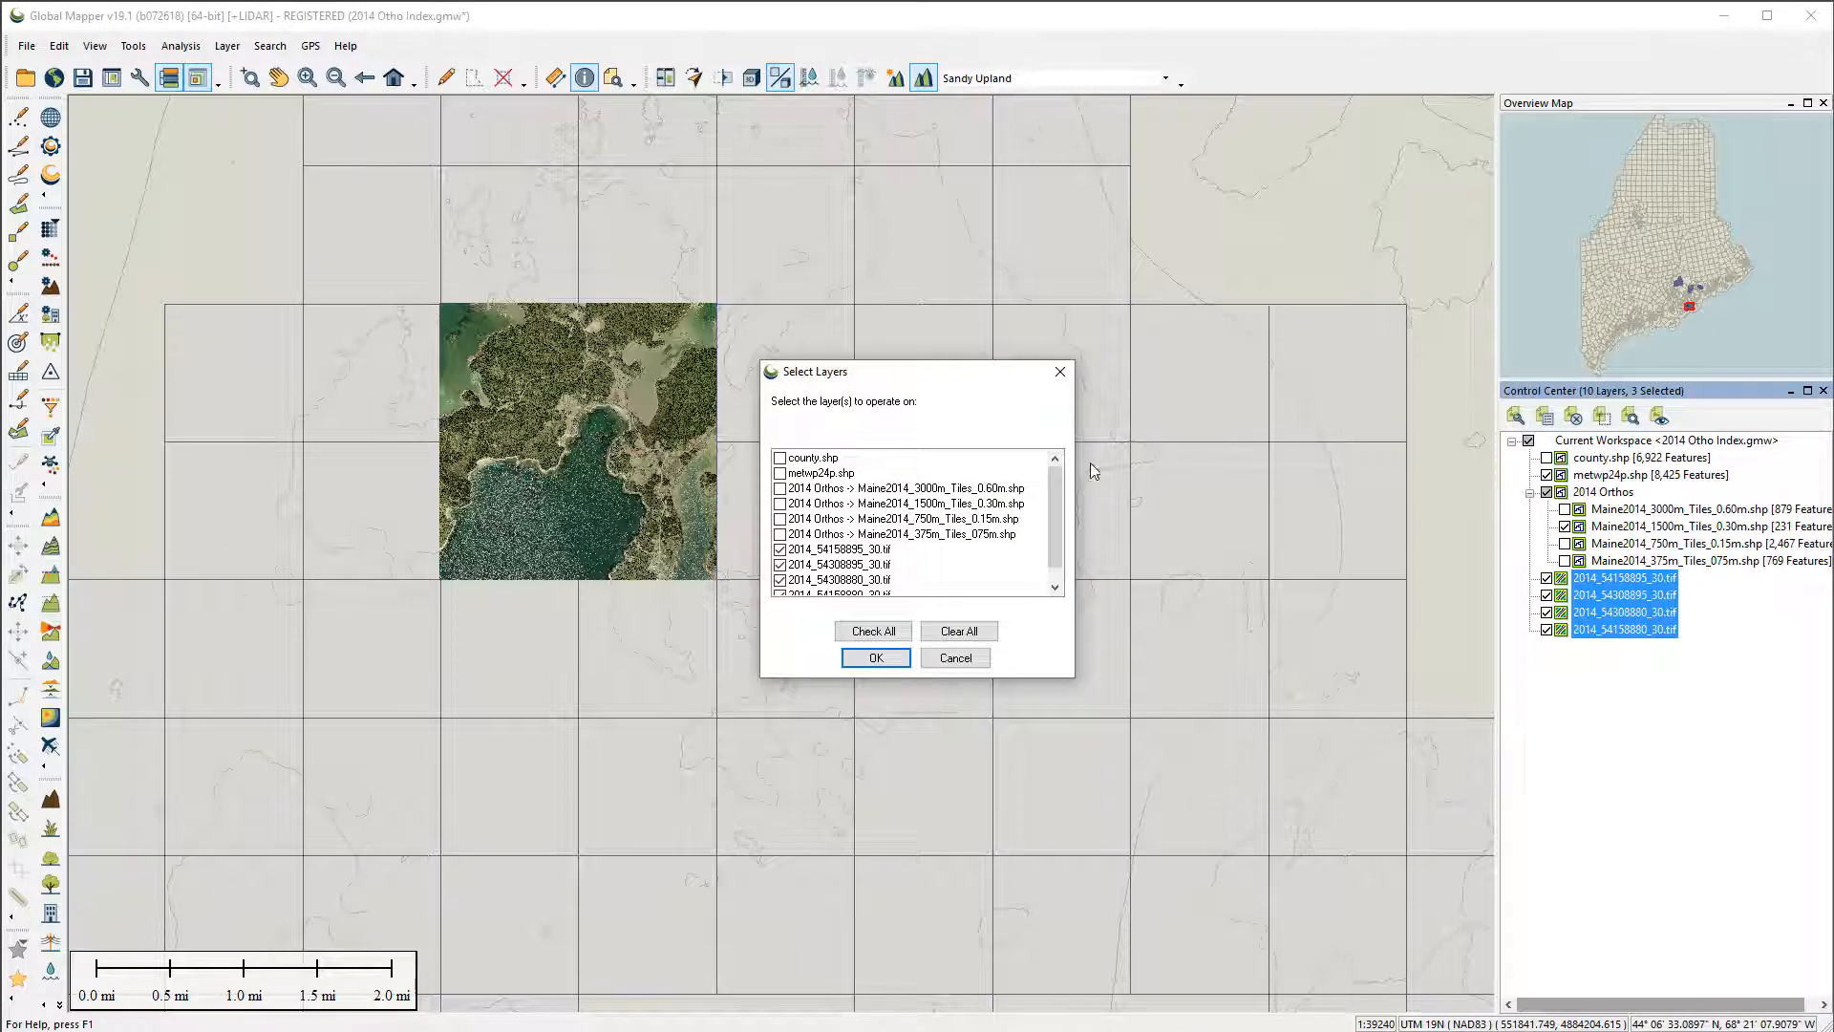
{"action": "scroll", "coordinate": [1055, 506], "scroll_direction": "down", "scroll_amount": 1}
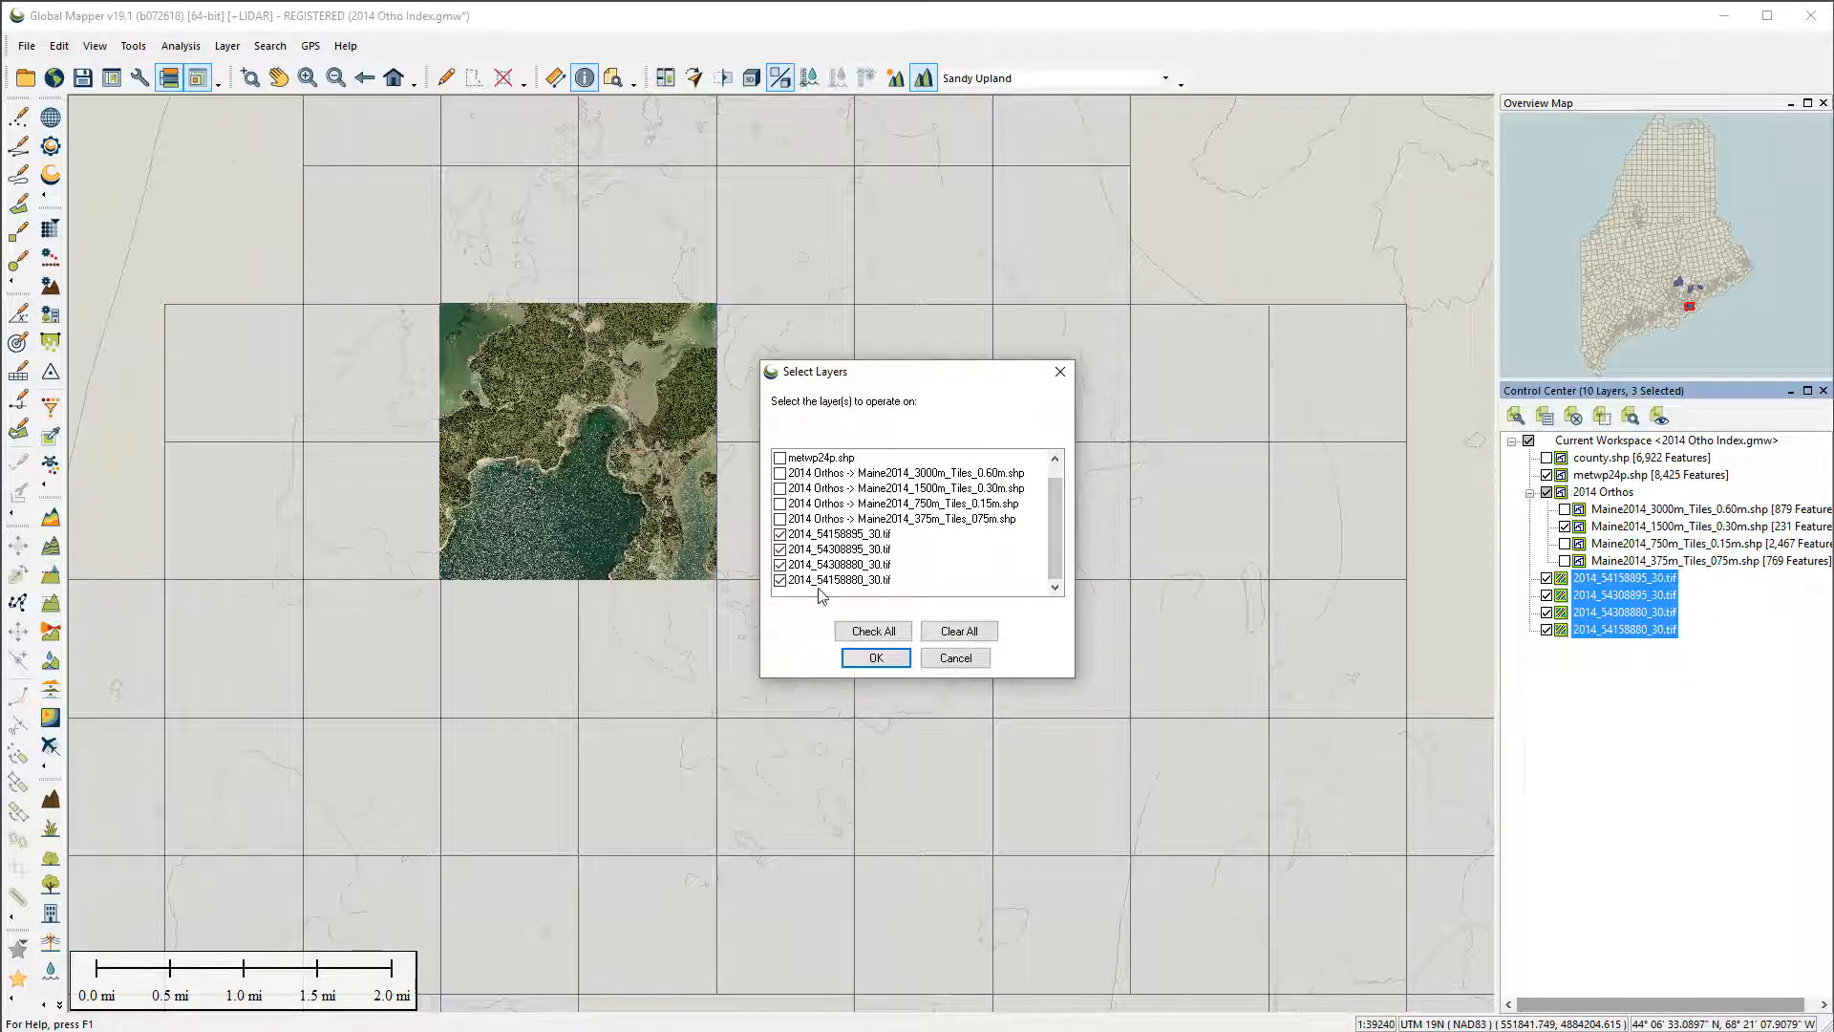
{"action": "left_click", "coordinate": [864, 657]}
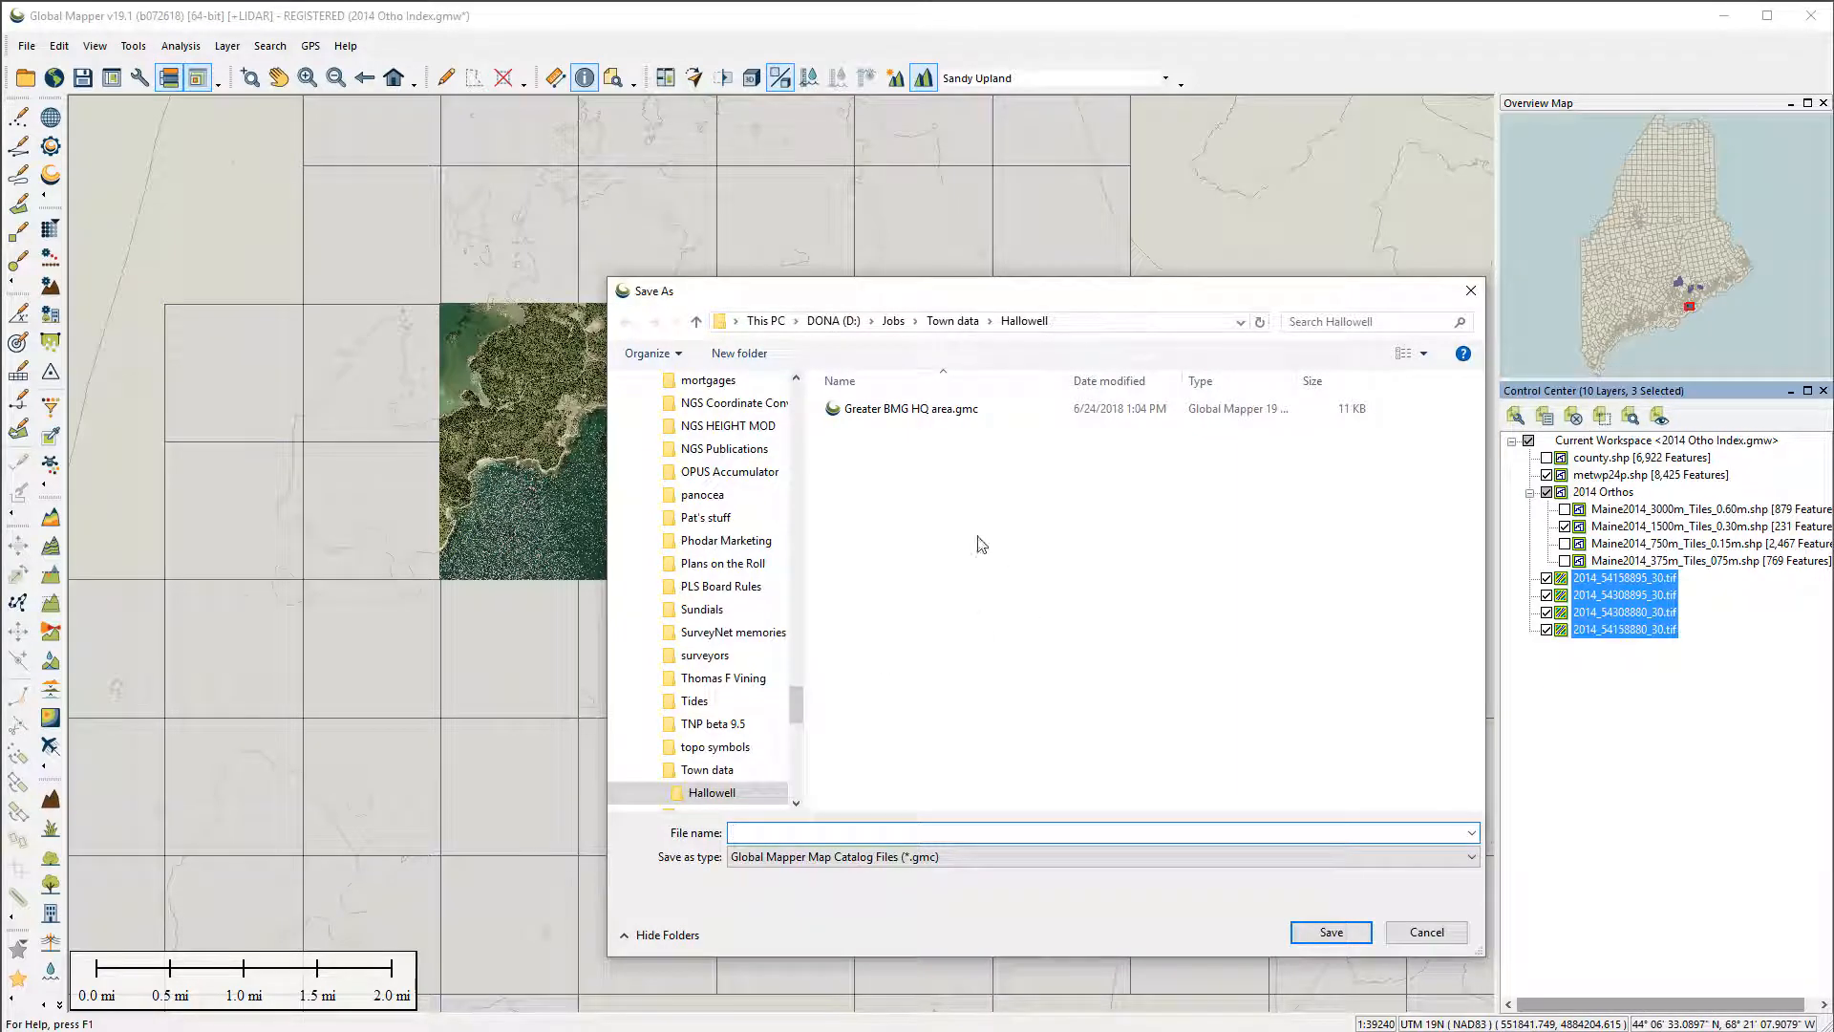
- Save the map catalog as 2014 Othos in a new folder named 1821 Swans Island under Jobs\2018
{"action": "left_click", "coordinate": [915, 322]}
{"action": "scroll", "coordinate": [1012, 525], "scroll_direction": "down", "scroll_amount": 3}
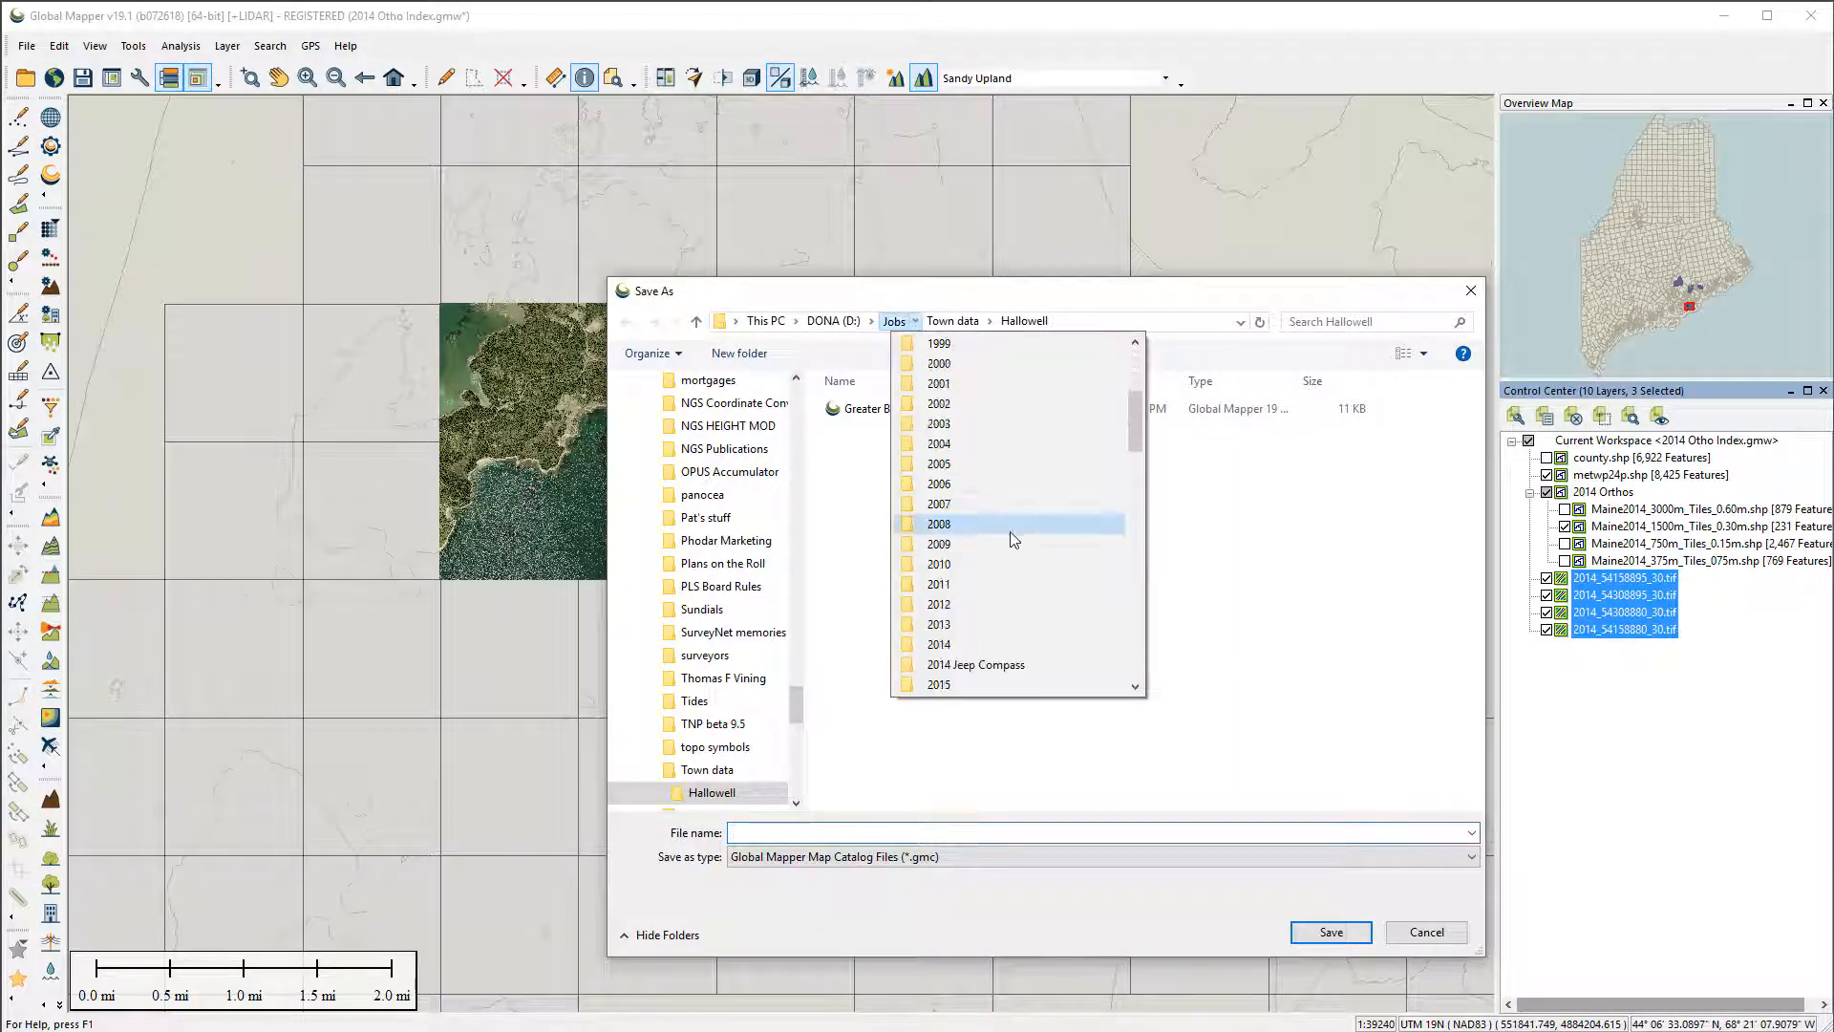
{"action": "scroll", "coordinate": [1003, 648], "scroll_direction": "down", "scroll_amount": 4}
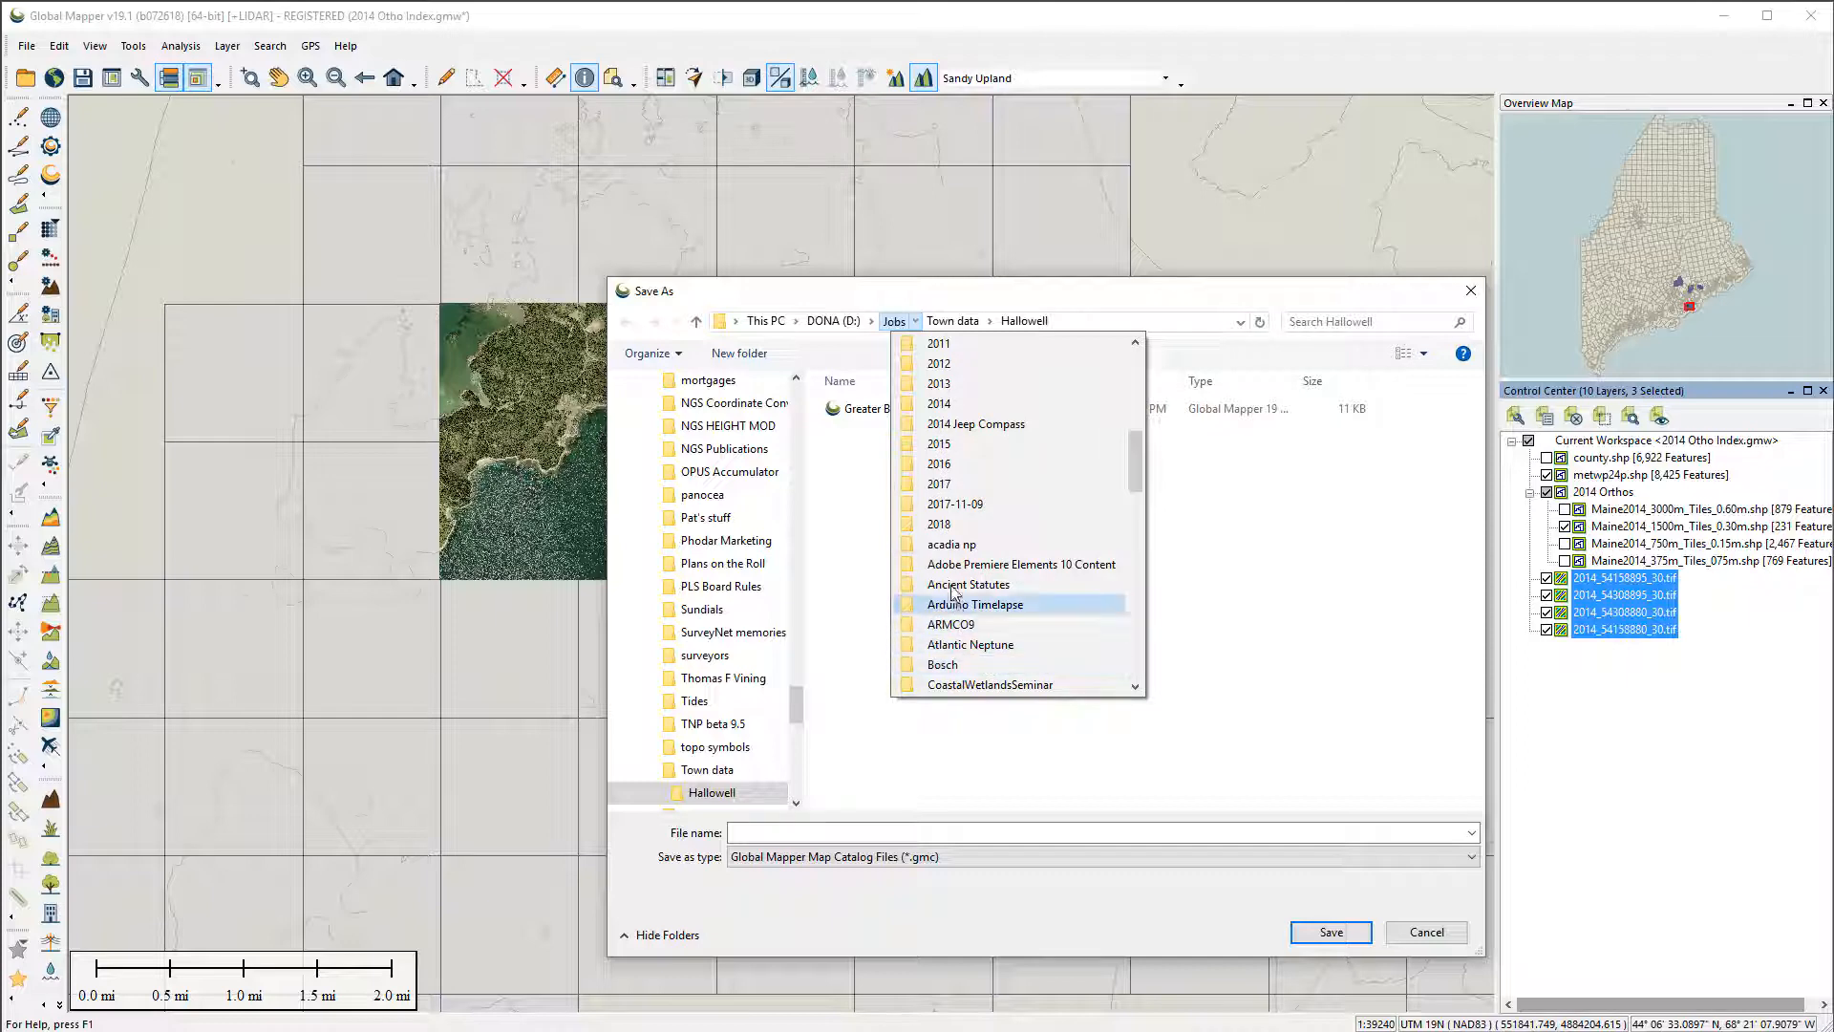
{"action": "left_click", "coordinate": [946, 523]}
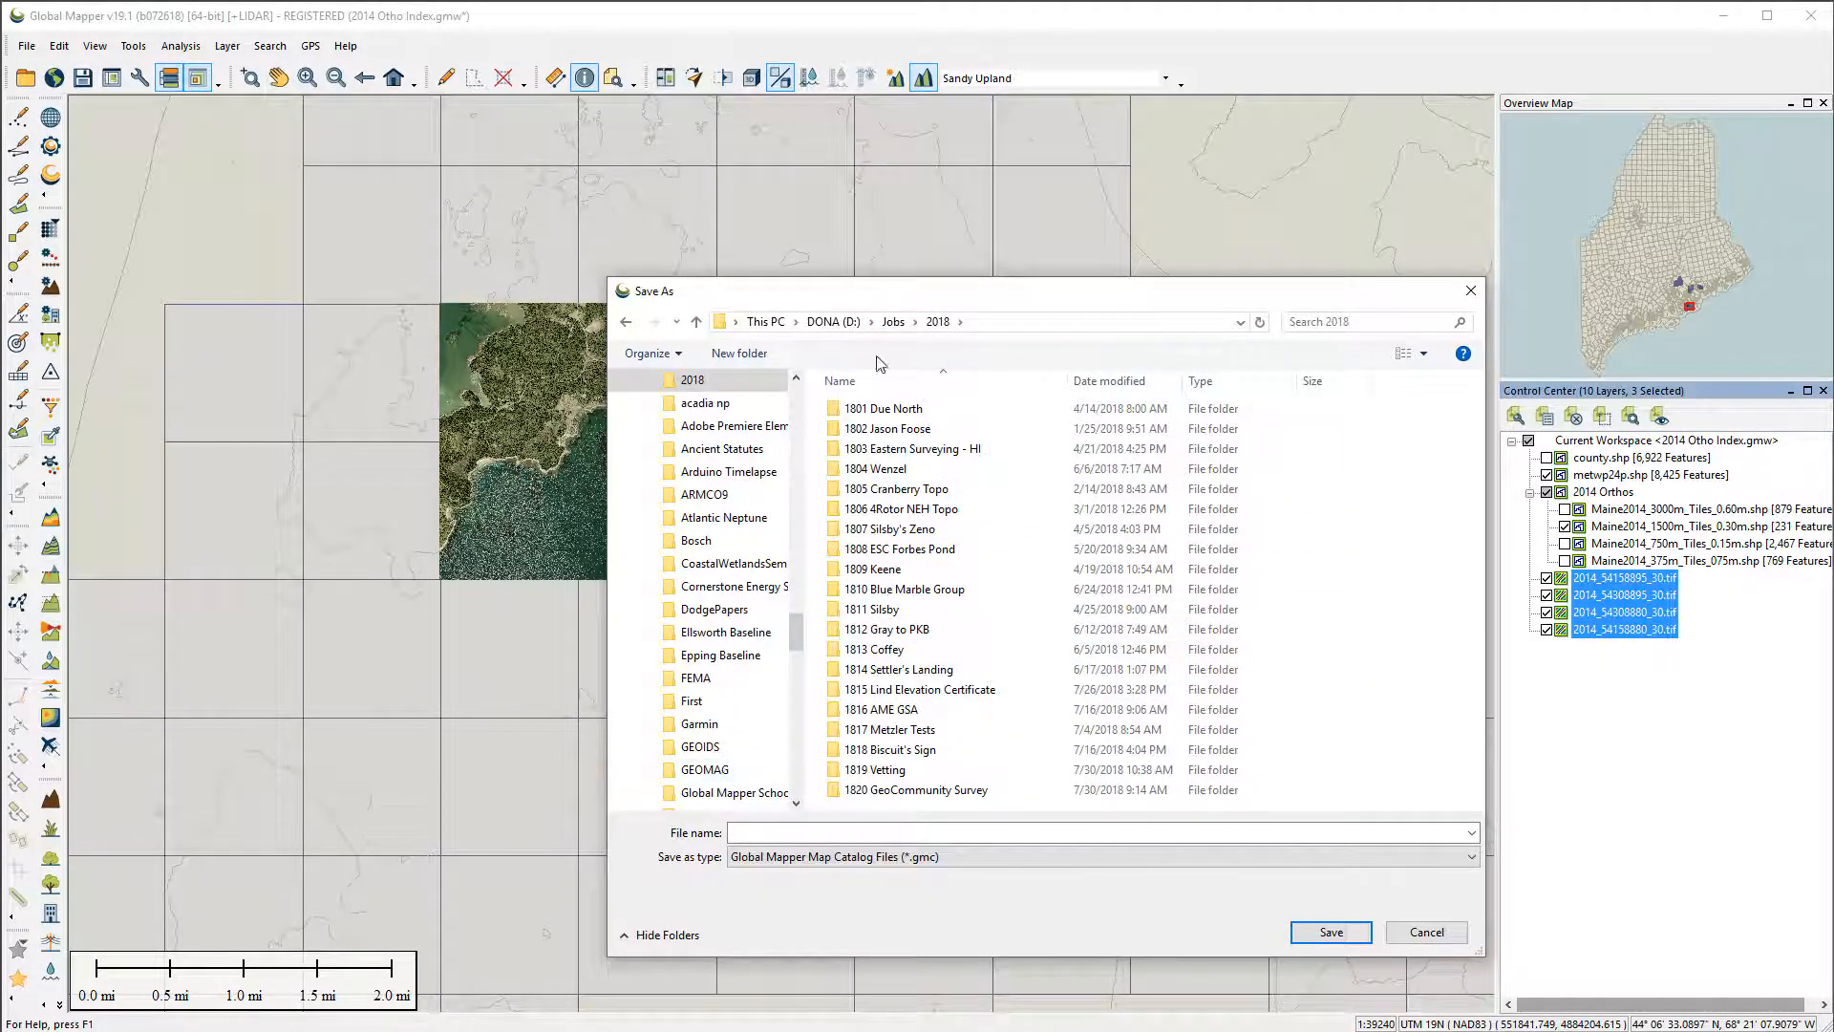
{"action": "left_click", "coordinate": [725, 353]}
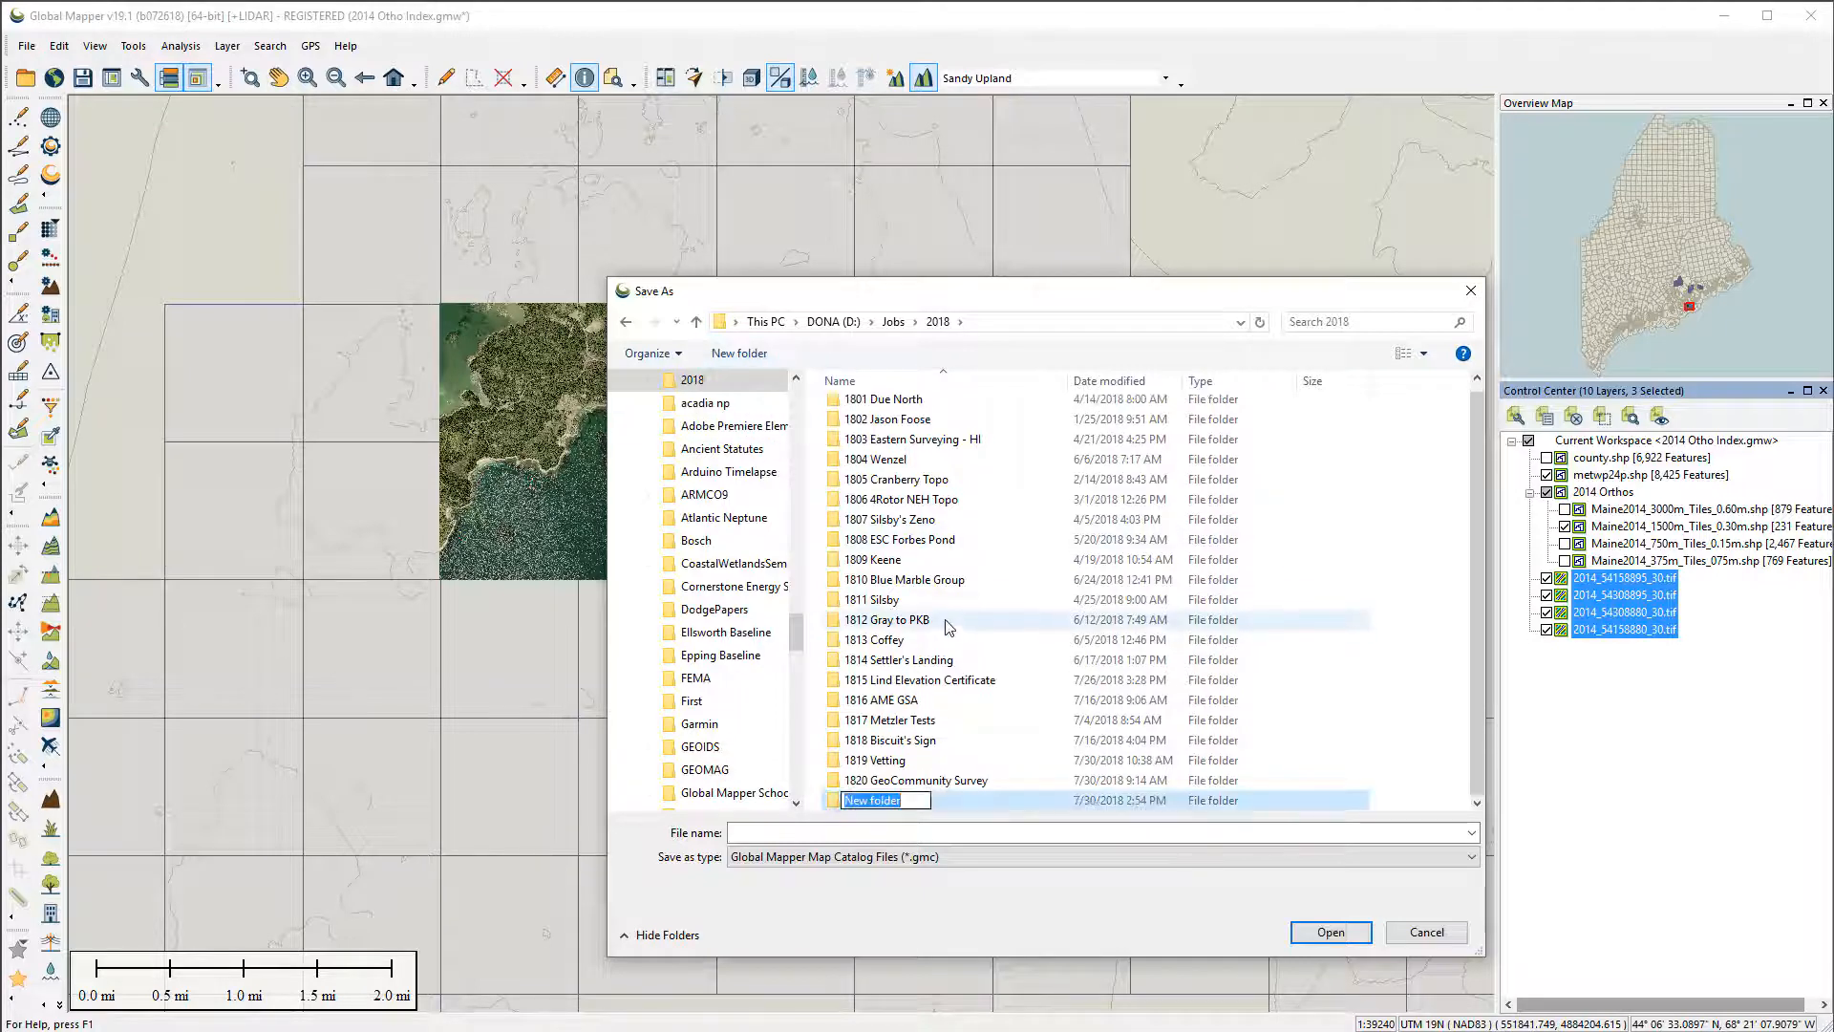
{"action": "type", "text": "182"}
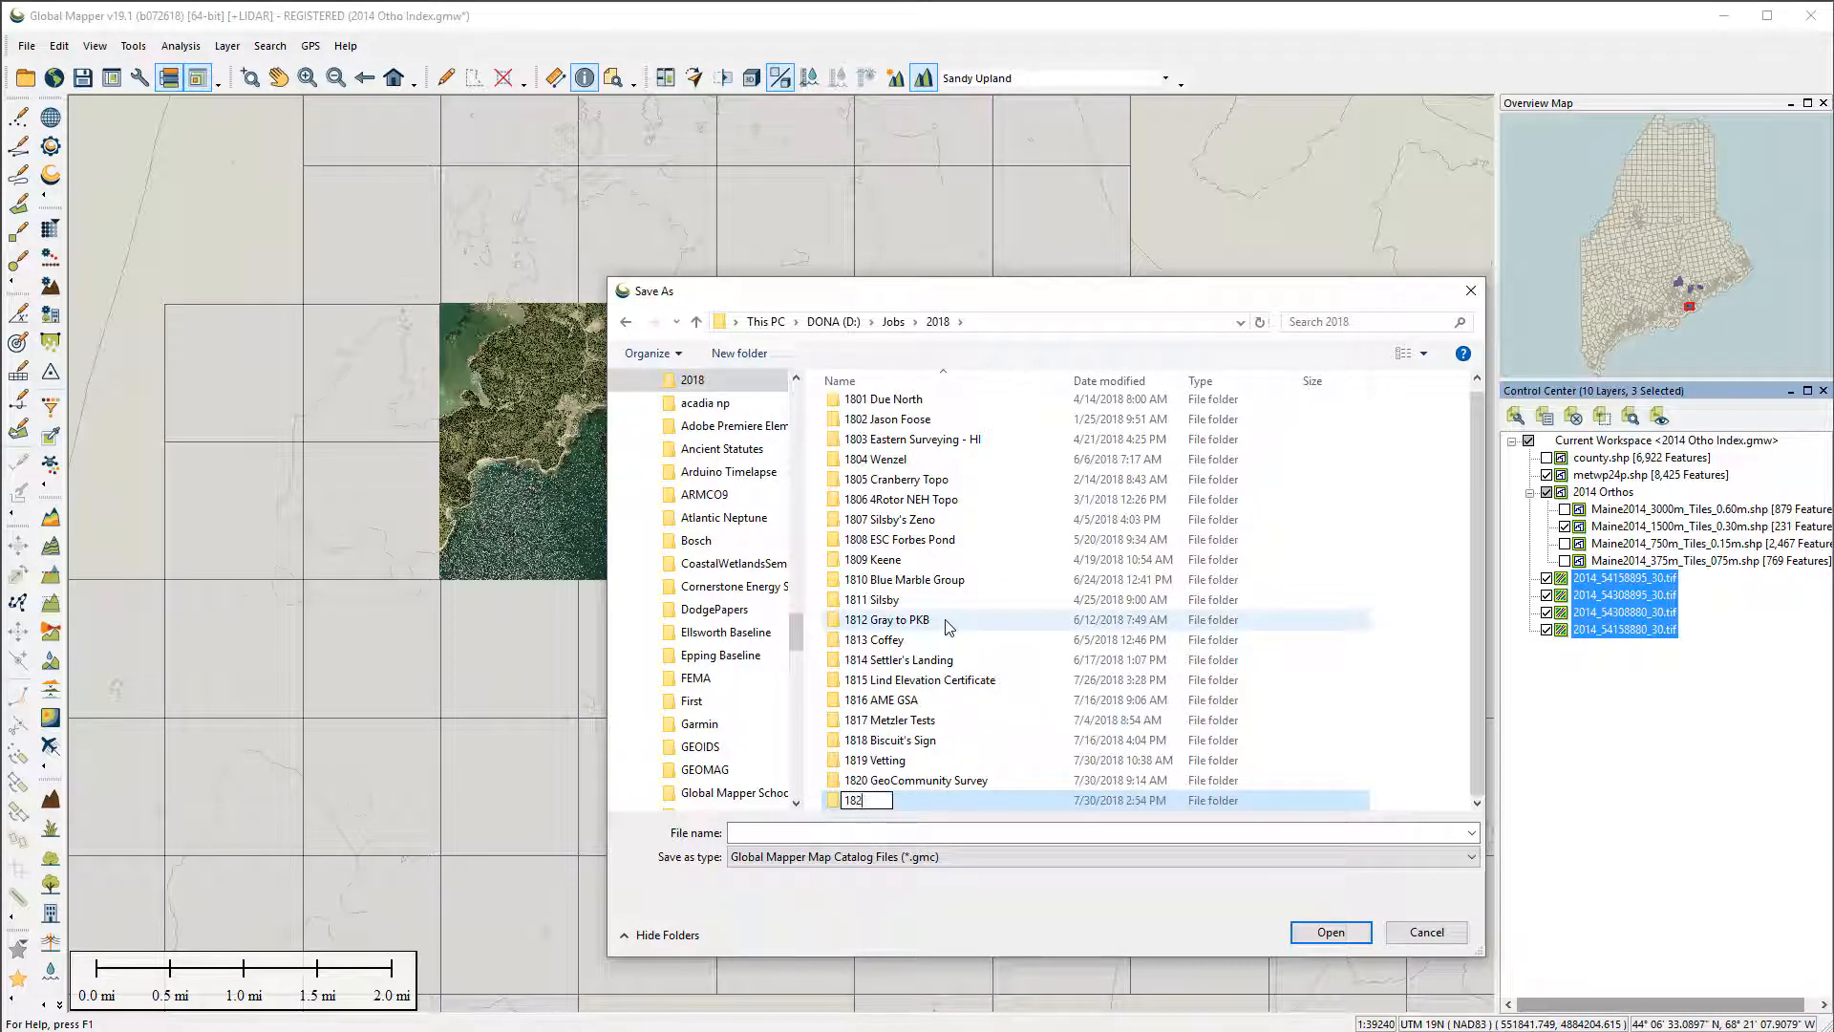
{"action": "type", "text": "1 Swans Island"}
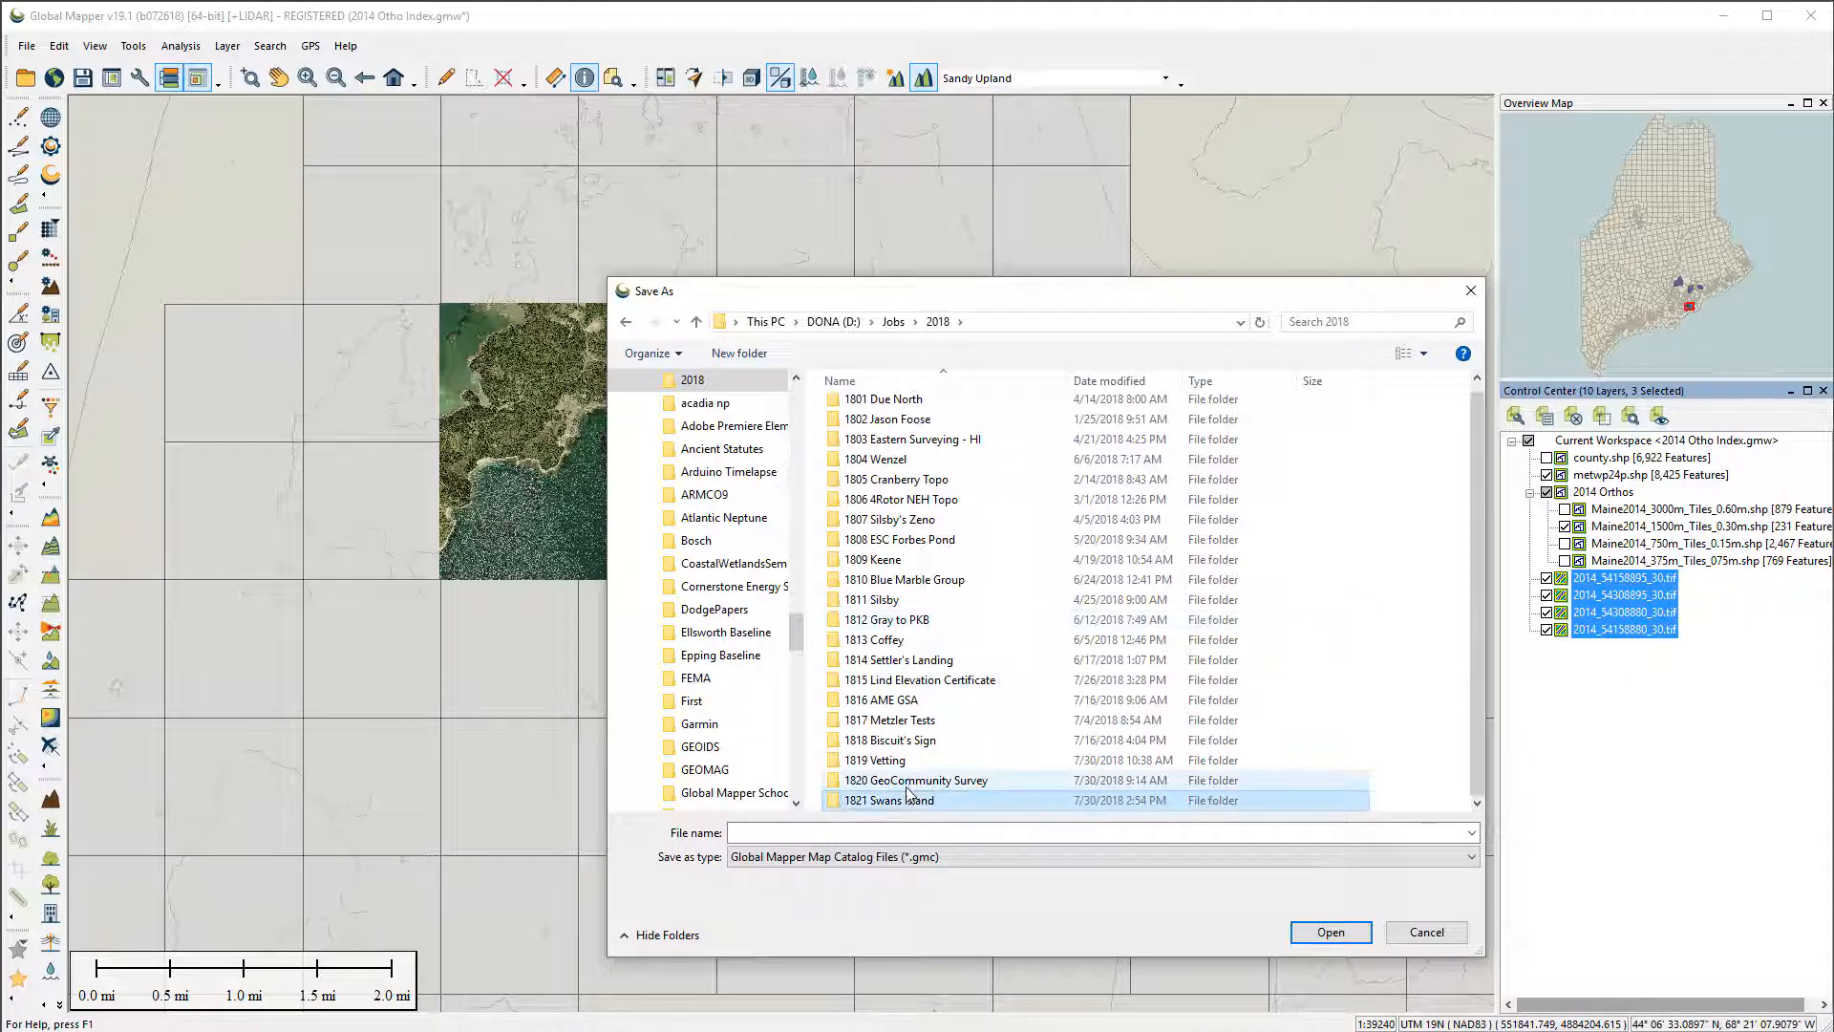
{"action": "key", "text": "Return"}
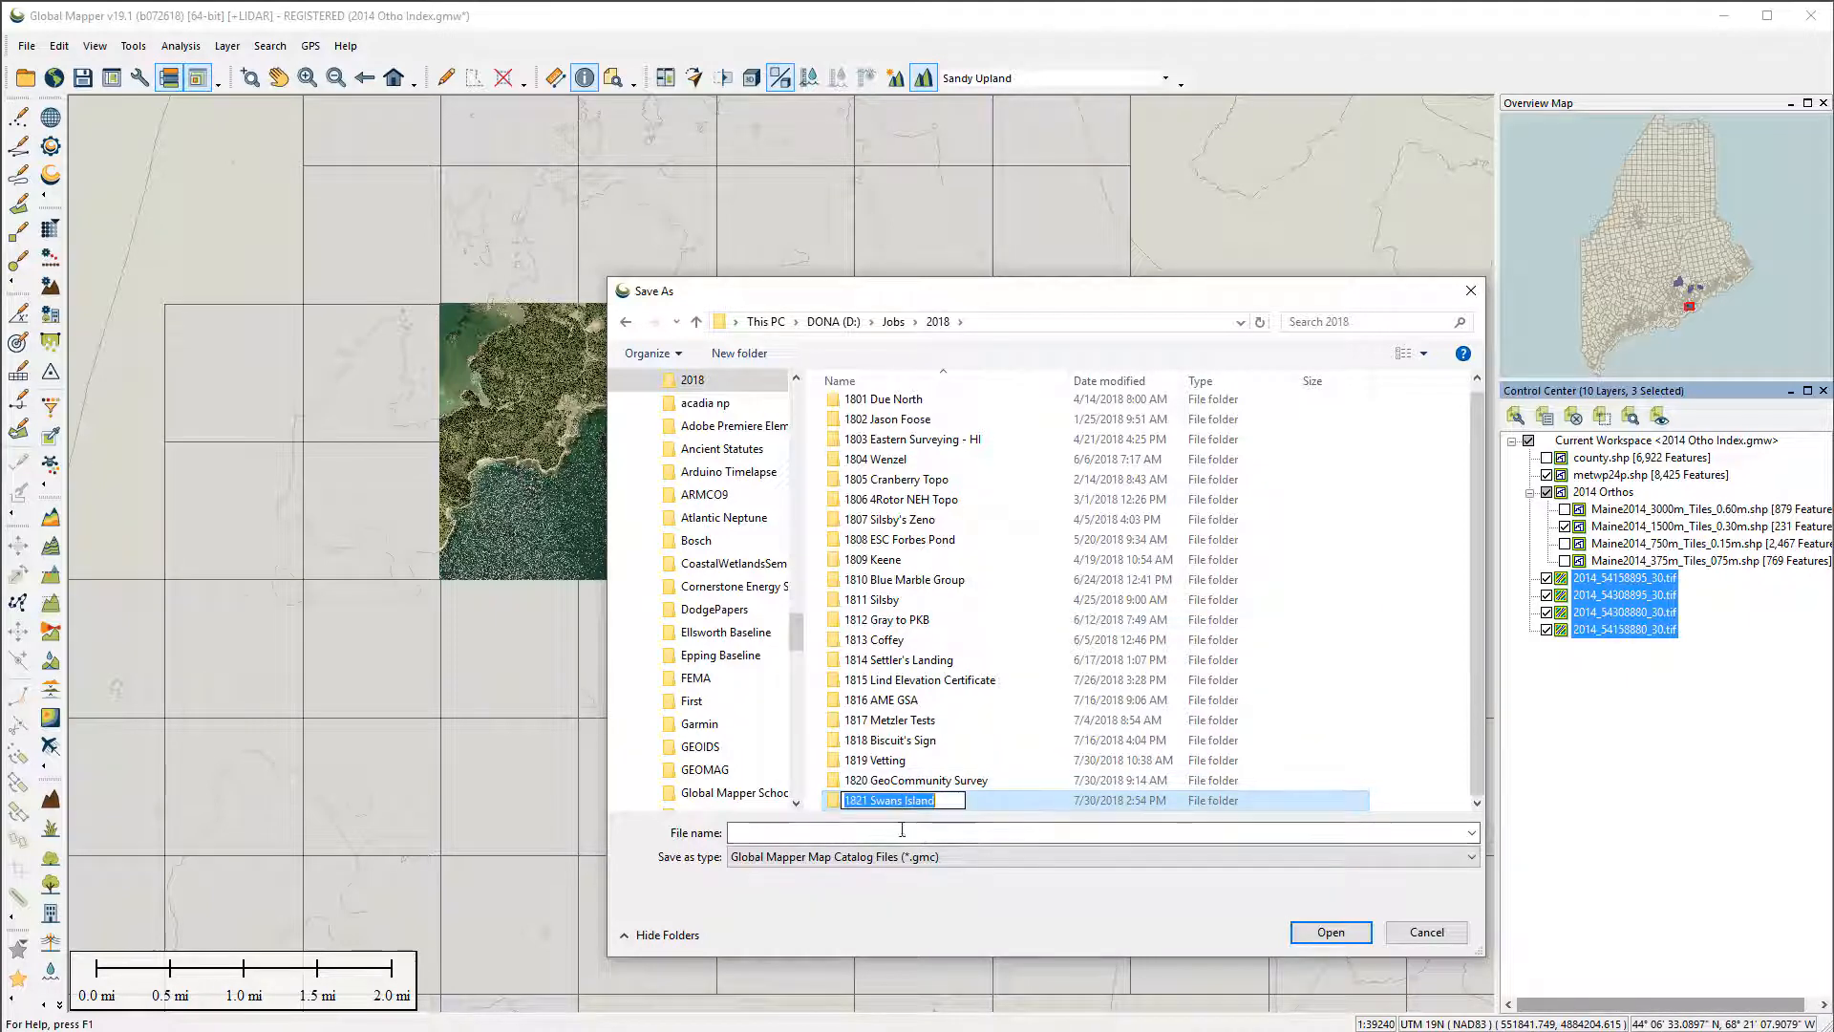
{"action": "left_click", "coordinate": [1331, 931]}
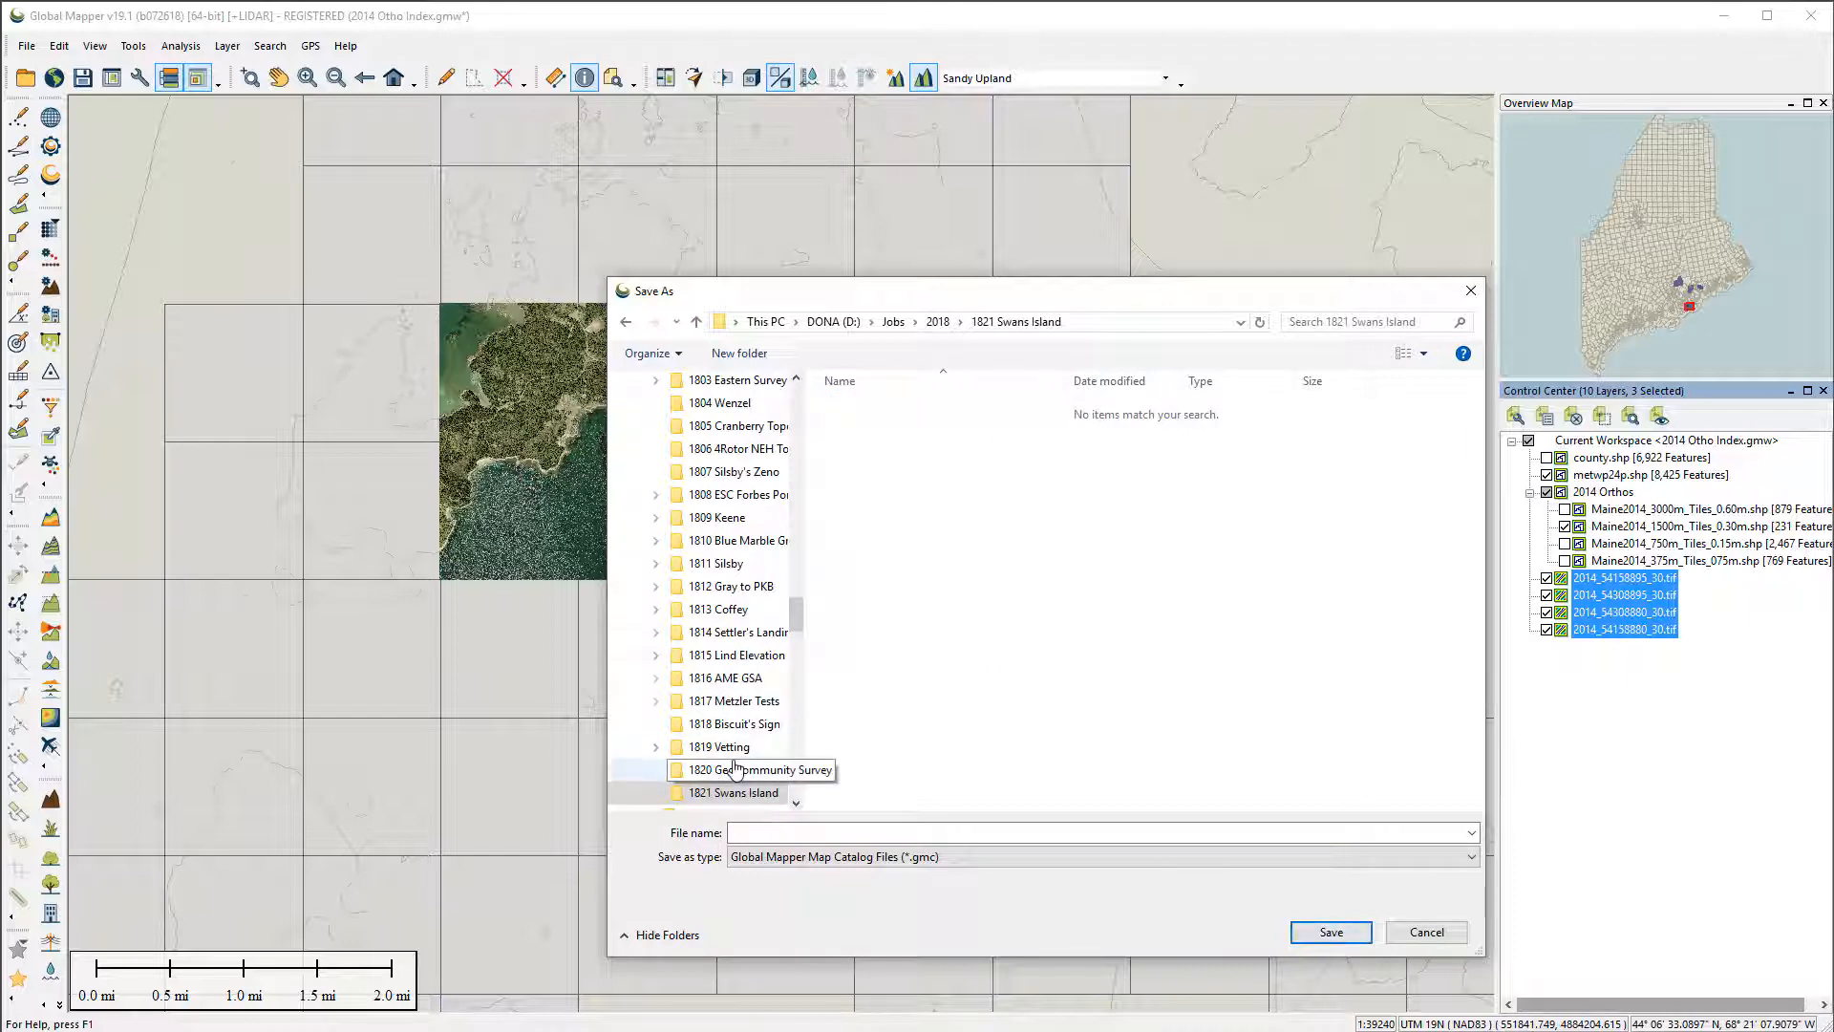
{"action": "left_click", "coordinate": [742, 833]}
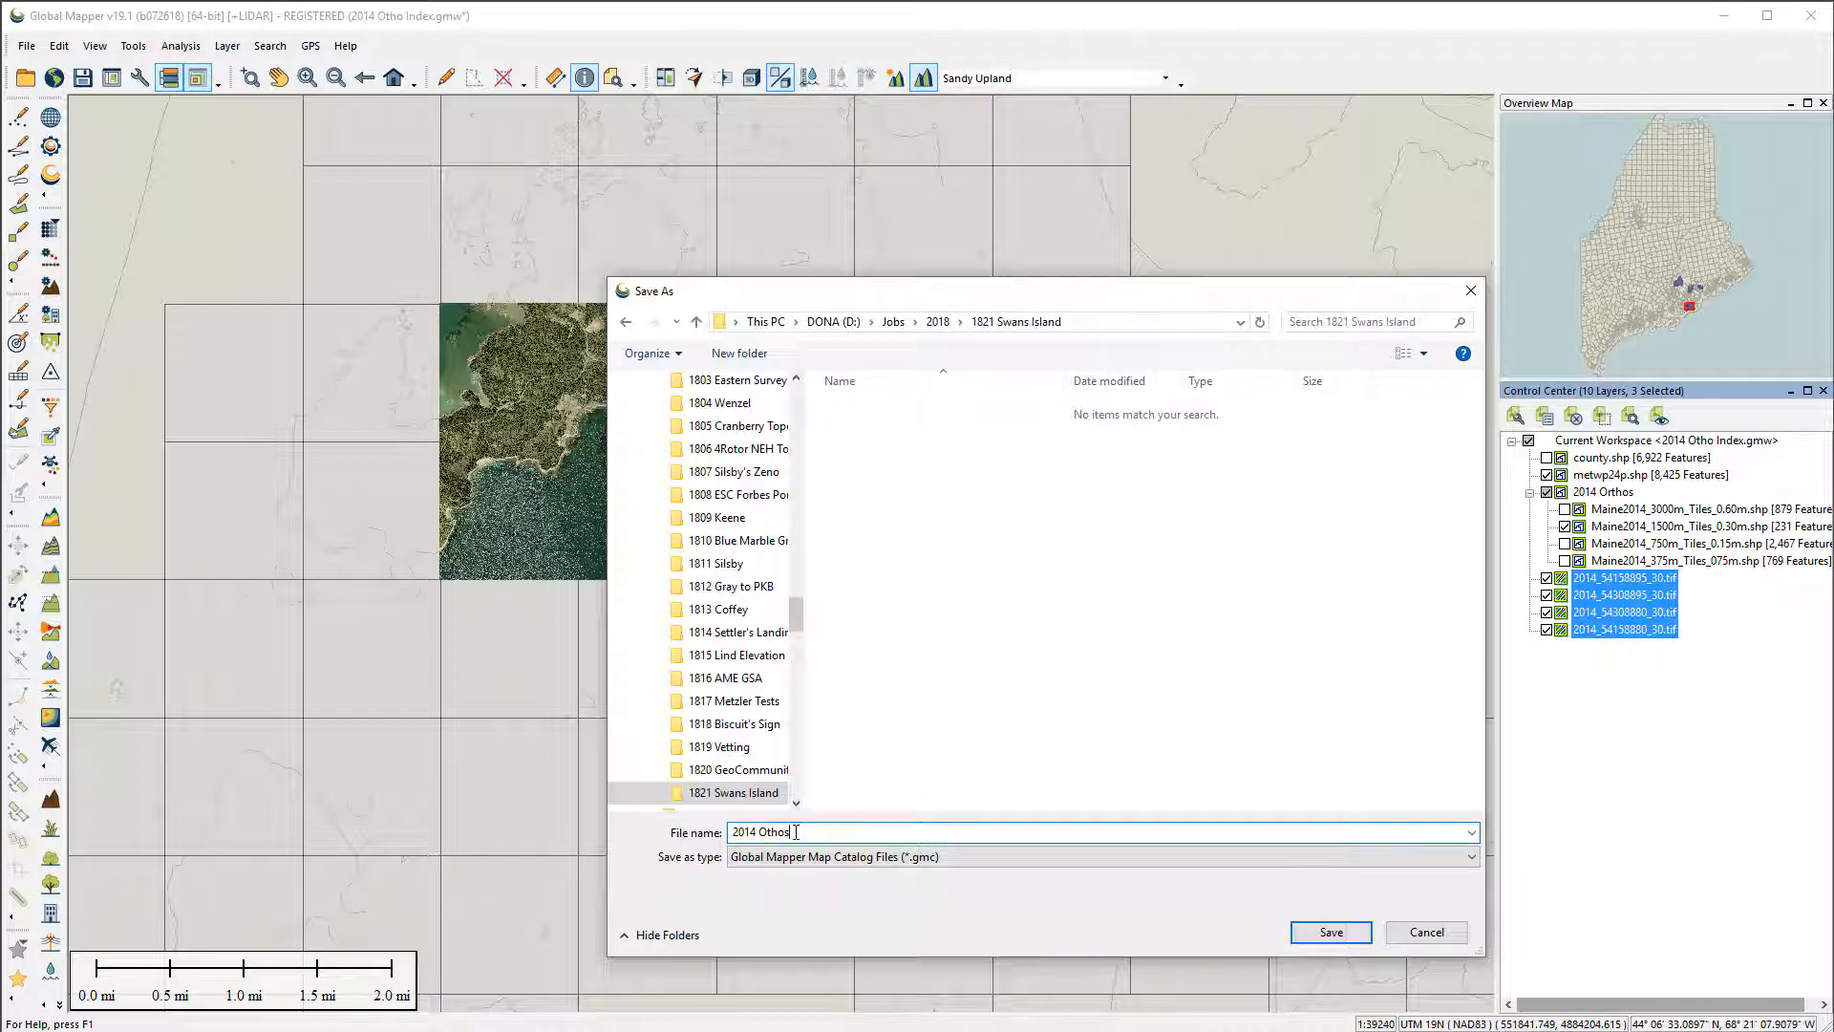
{"action": "left_click", "coordinate": [1331, 931]}
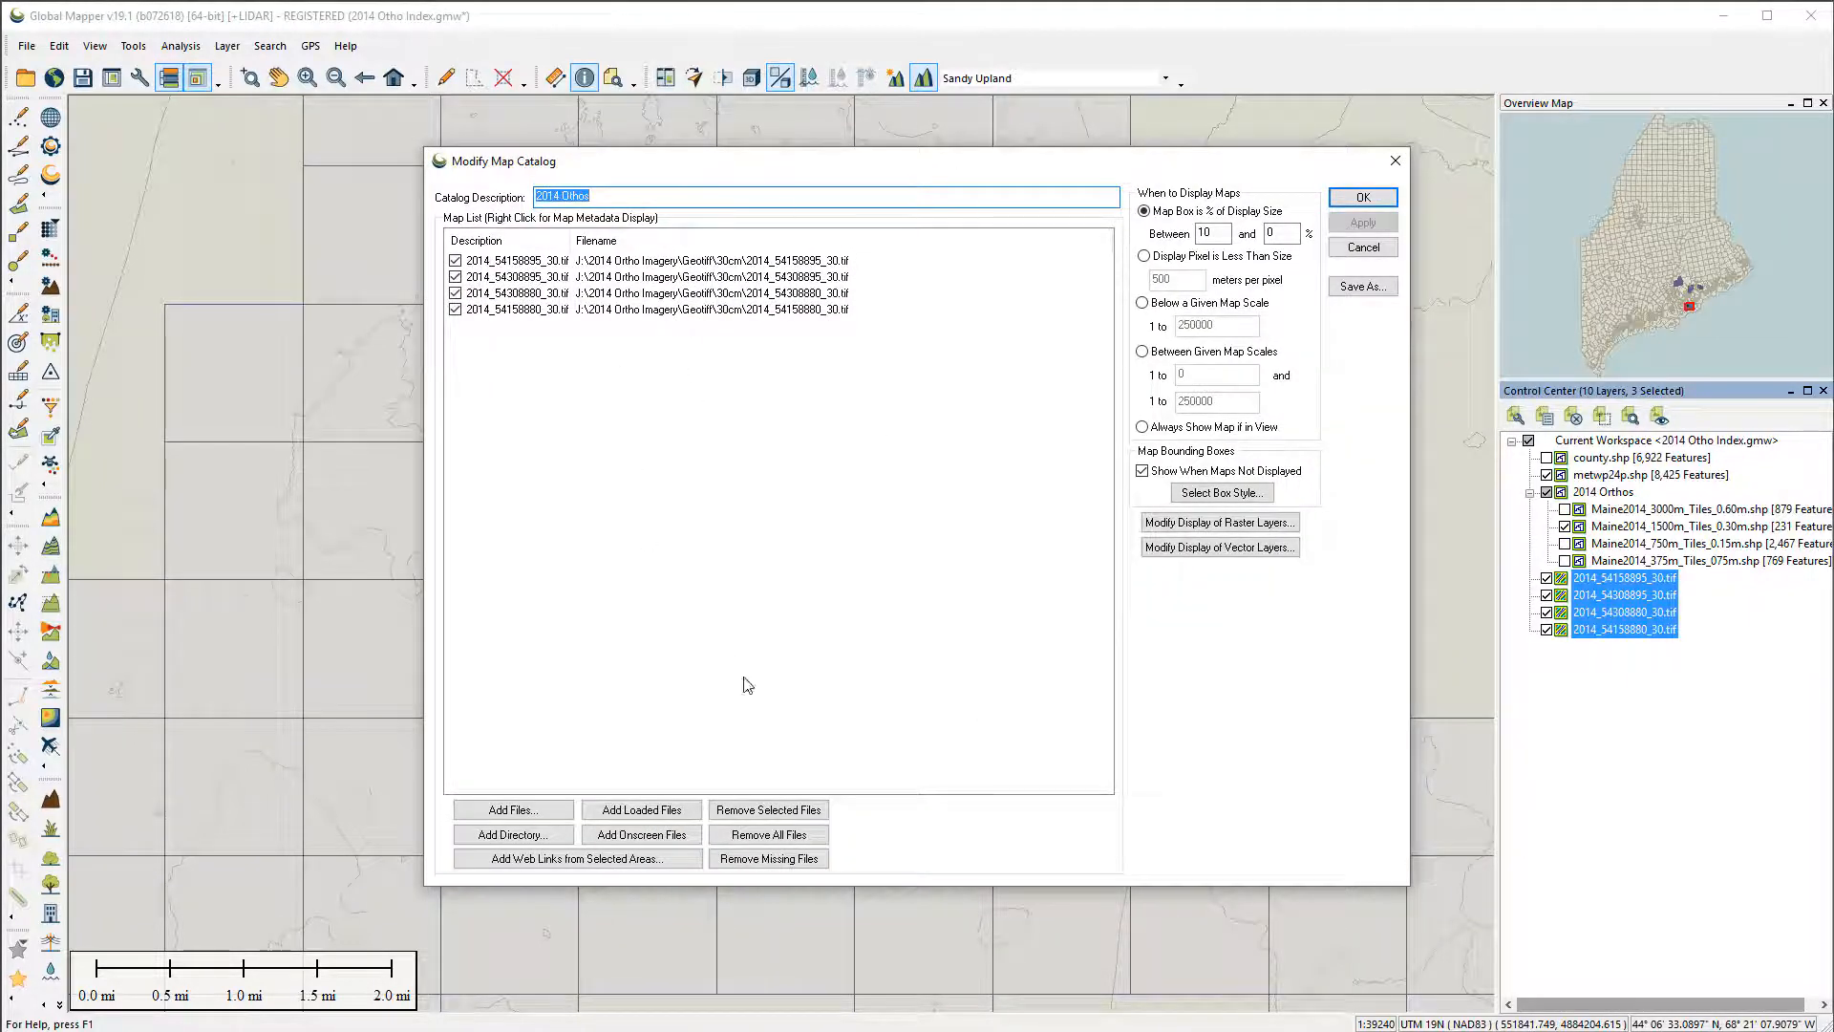
- Set the catalog to always show maps in view, and turn off bounding boxes for maps that are not displayed
{"action": "left_click", "coordinate": [1142, 429]}
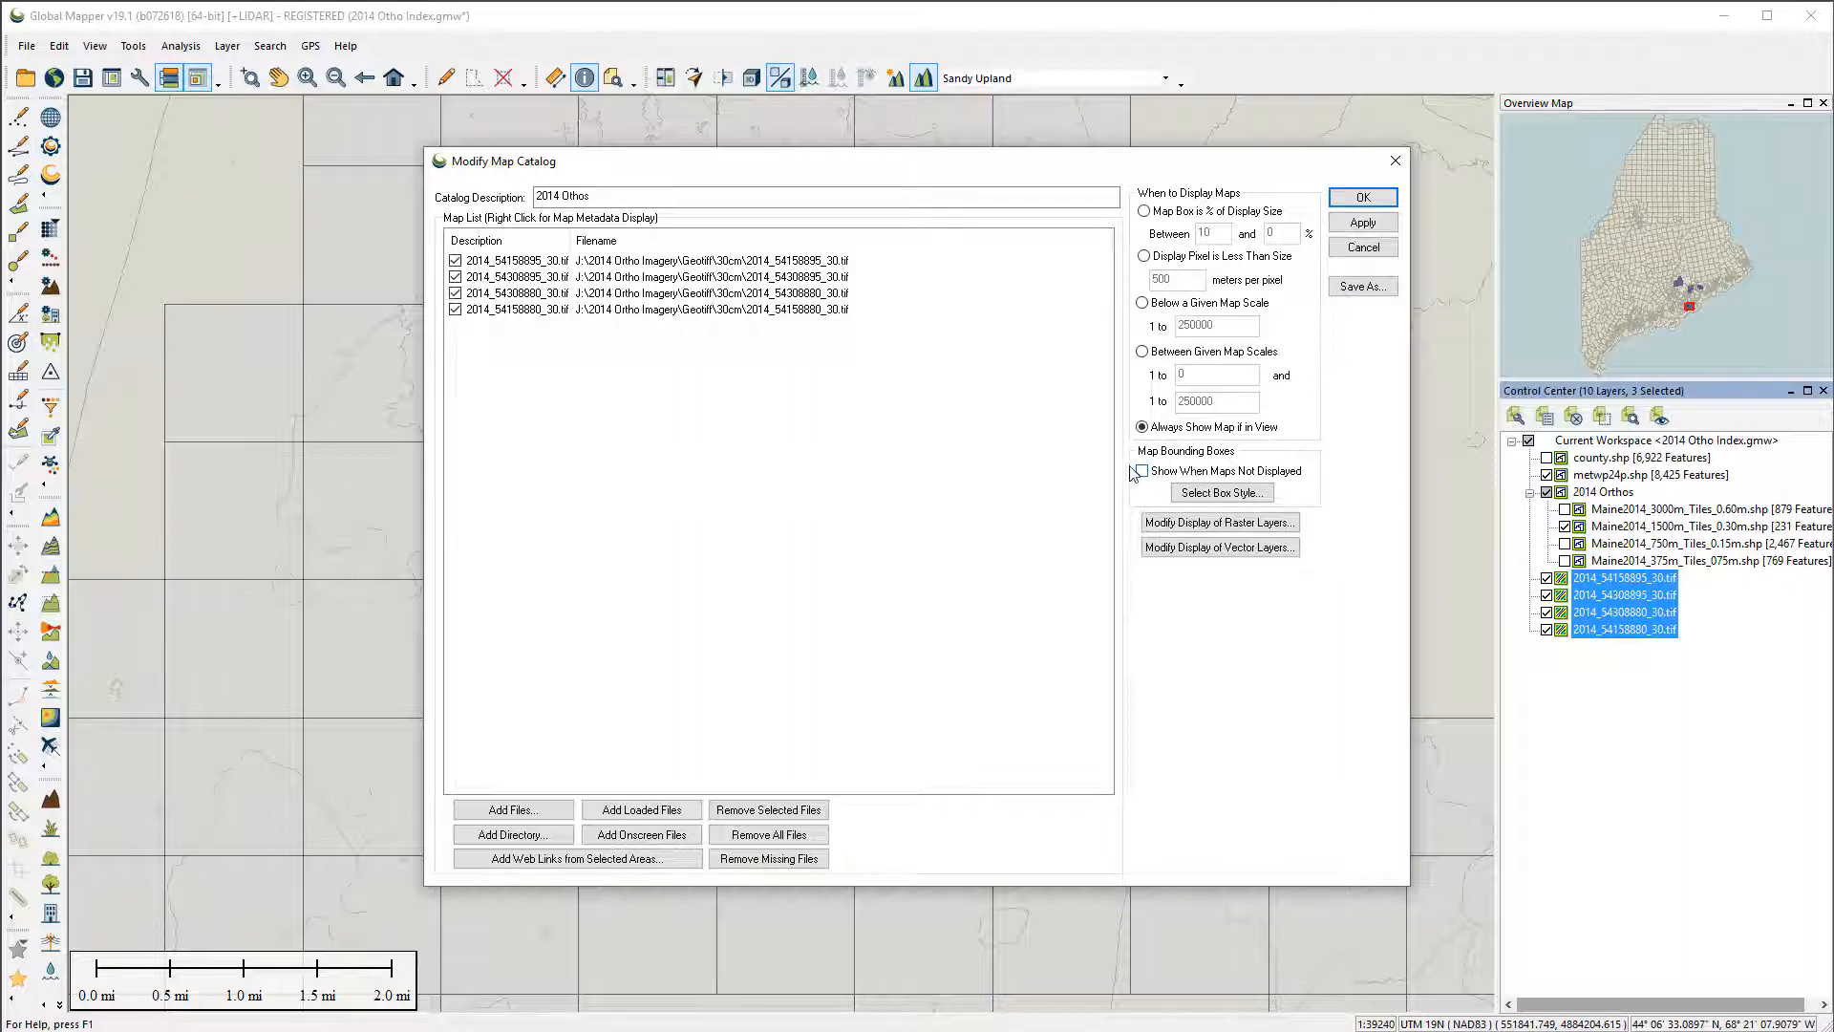
{"action": "left_click", "coordinate": [1143, 472]}
{"action": "left_click", "coordinate": [1336, 198]}
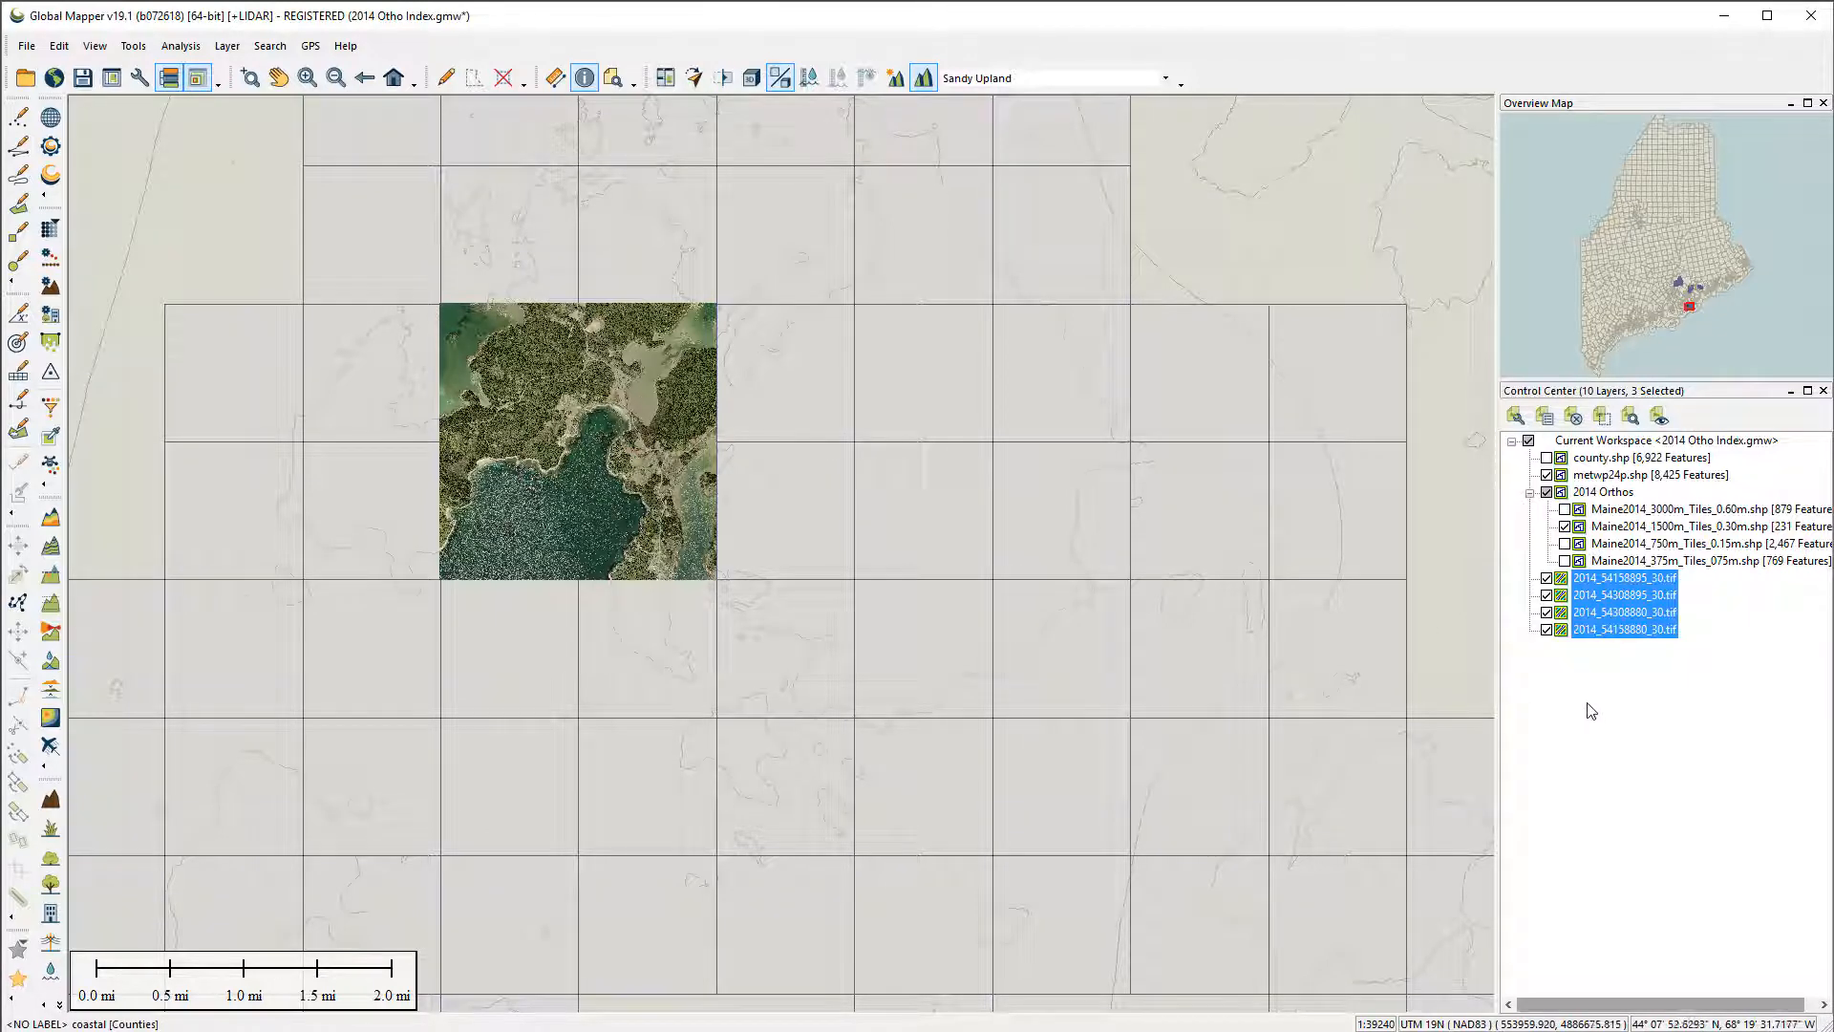
- Unload the four selected GeoTIFF tile layers and save the index workspace
{"action": "left_click", "coordinate": [1574, 419]}
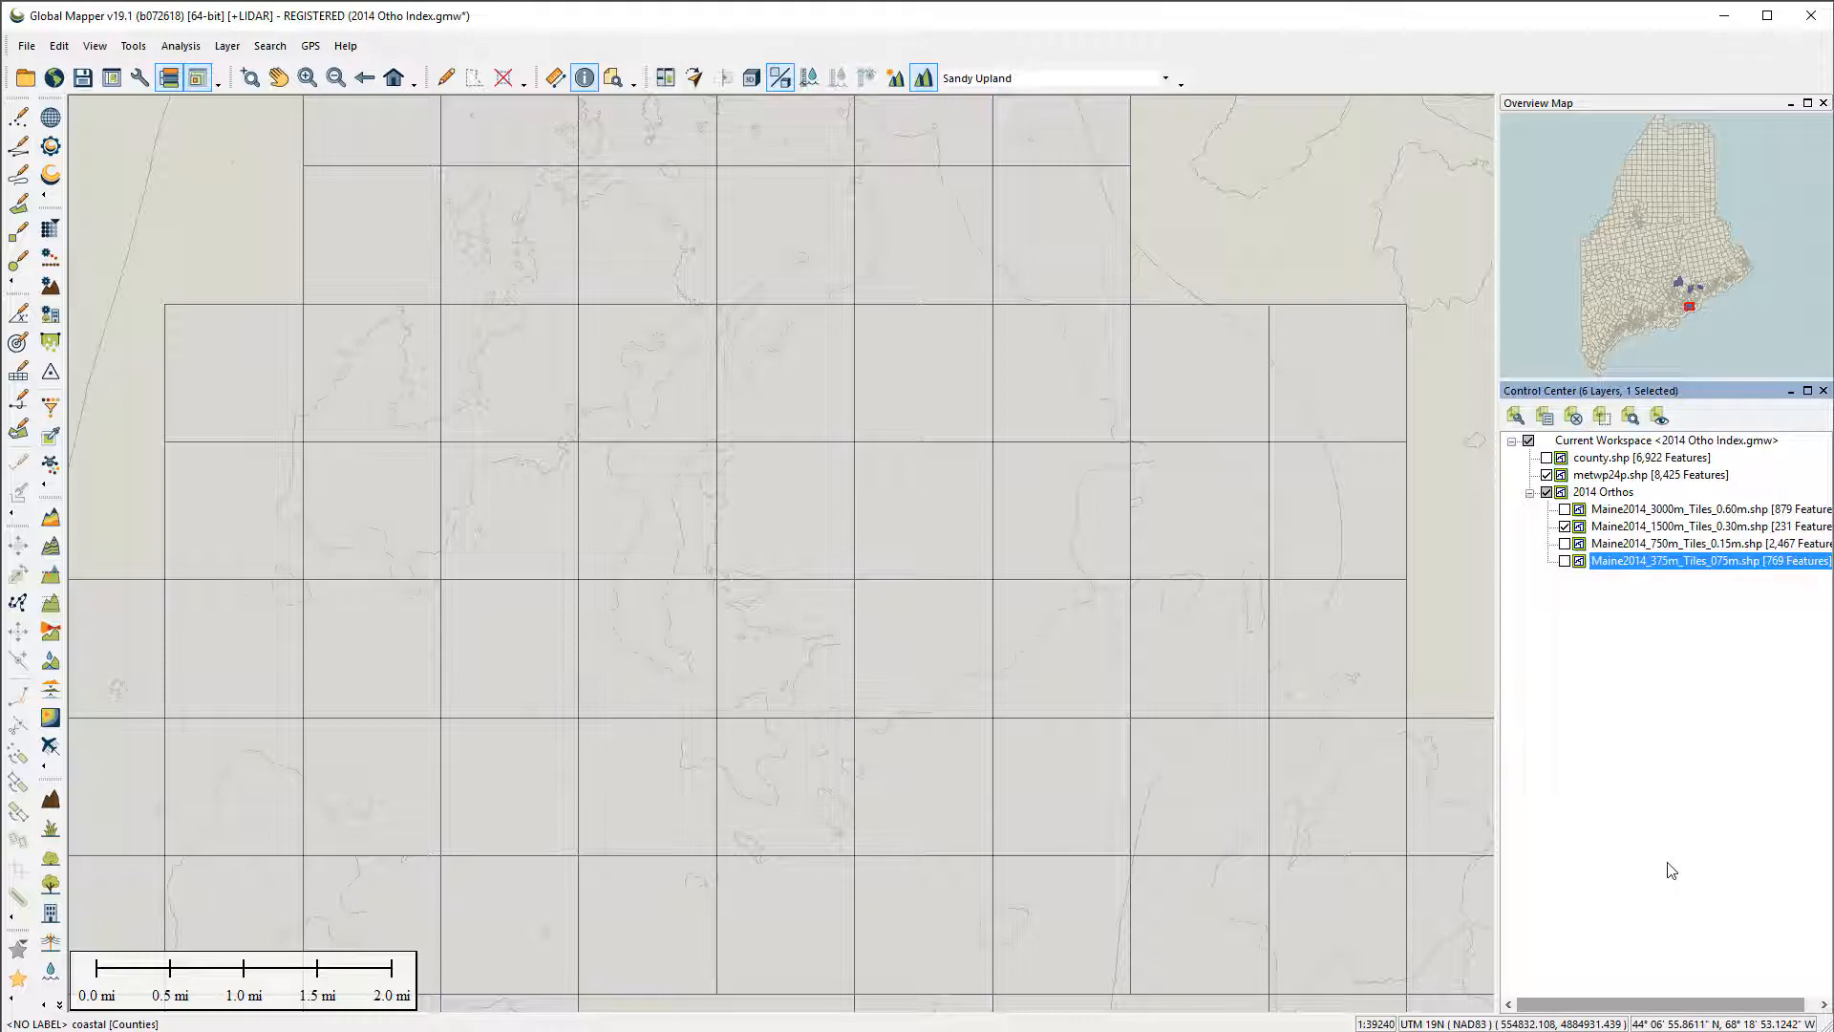
{"action": "key", "text": "ctrl+s"}
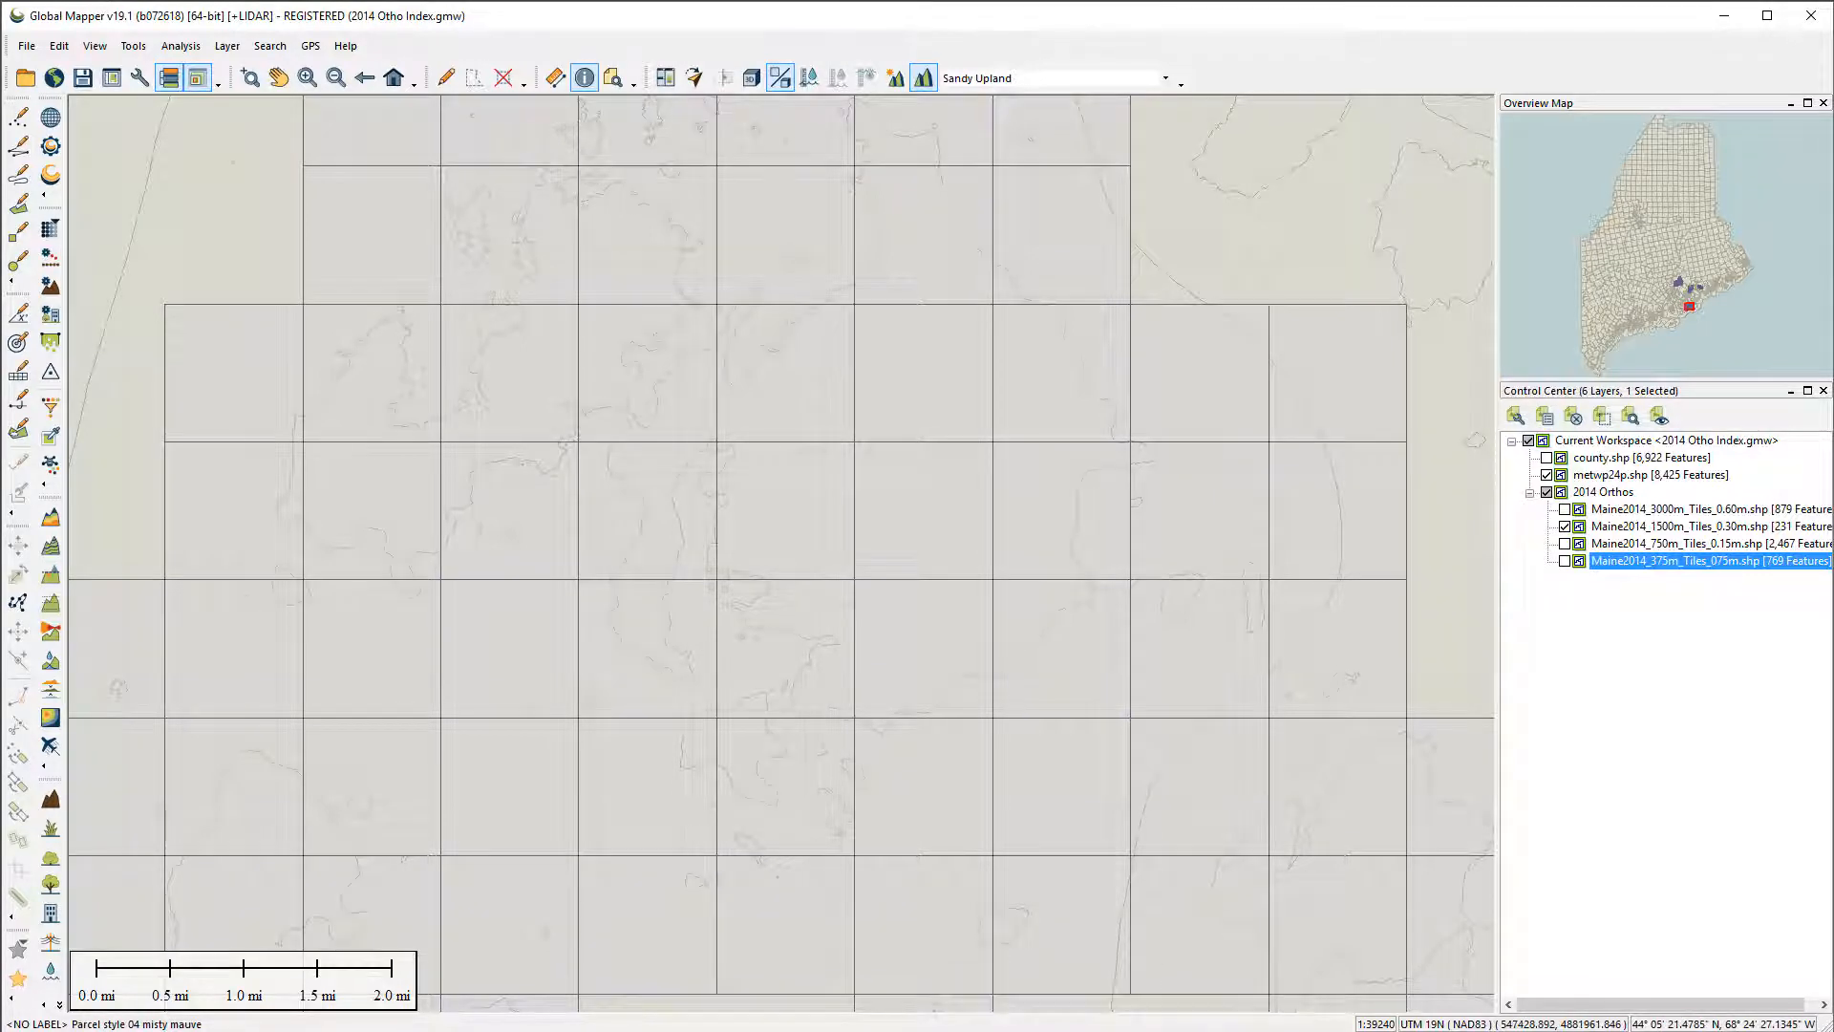
- Start a new Global Mapper session and open 2014 Othos.gmc from the Jobs\2018\1821 Swans Island folder
{"action": "right_click", "coordinate": [984, 1030]}
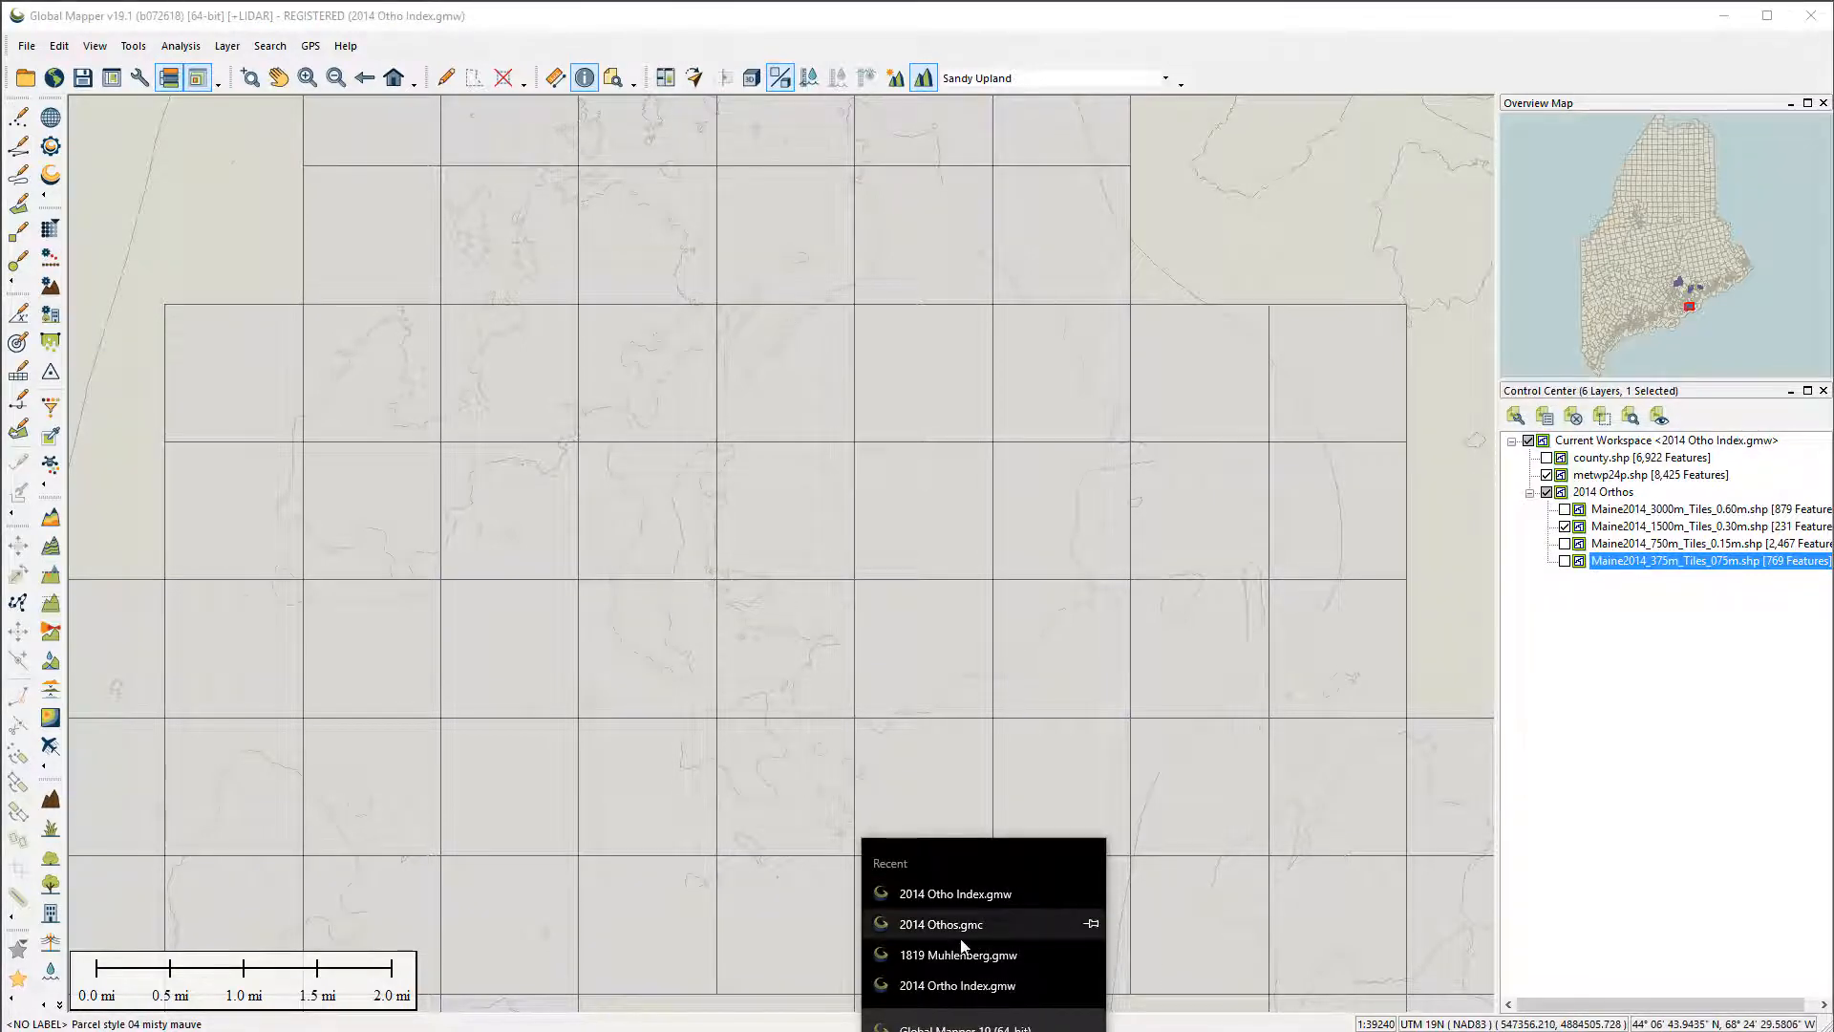
{"action": "left_click", "coordinate": [966, 1029]}
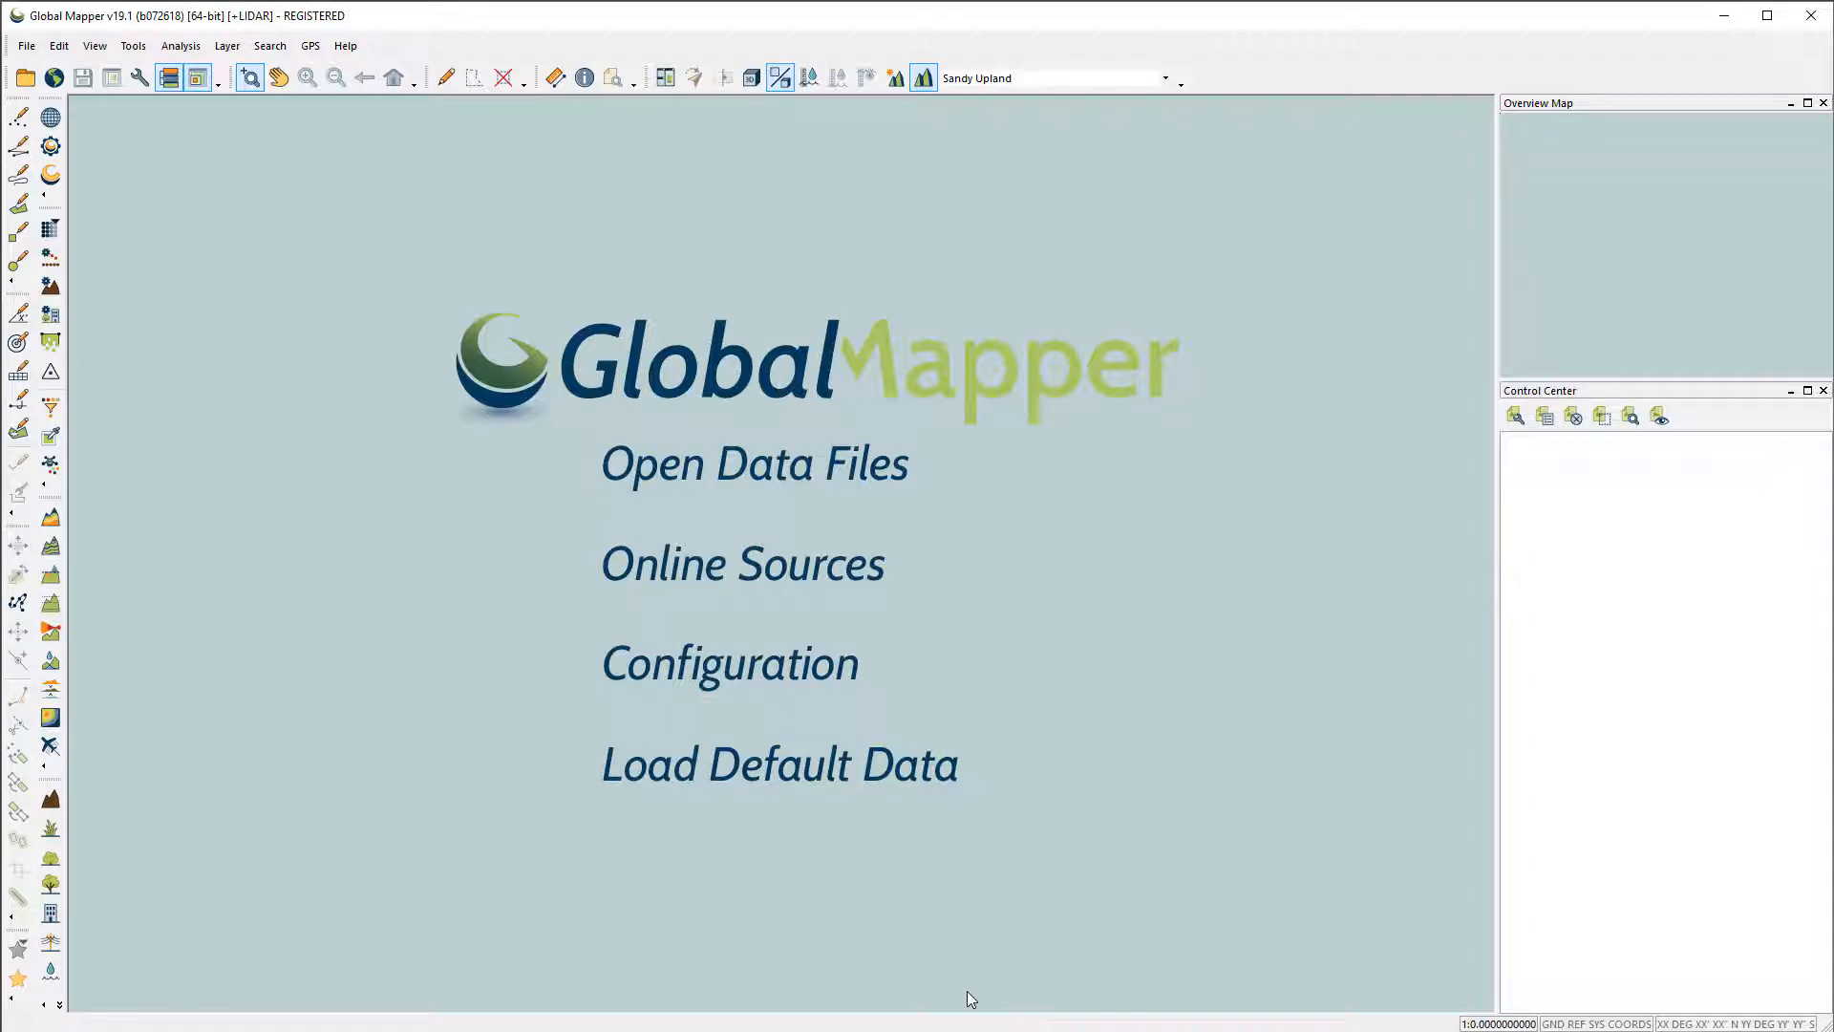
{"action": "key", "text": "ctrl+o"}
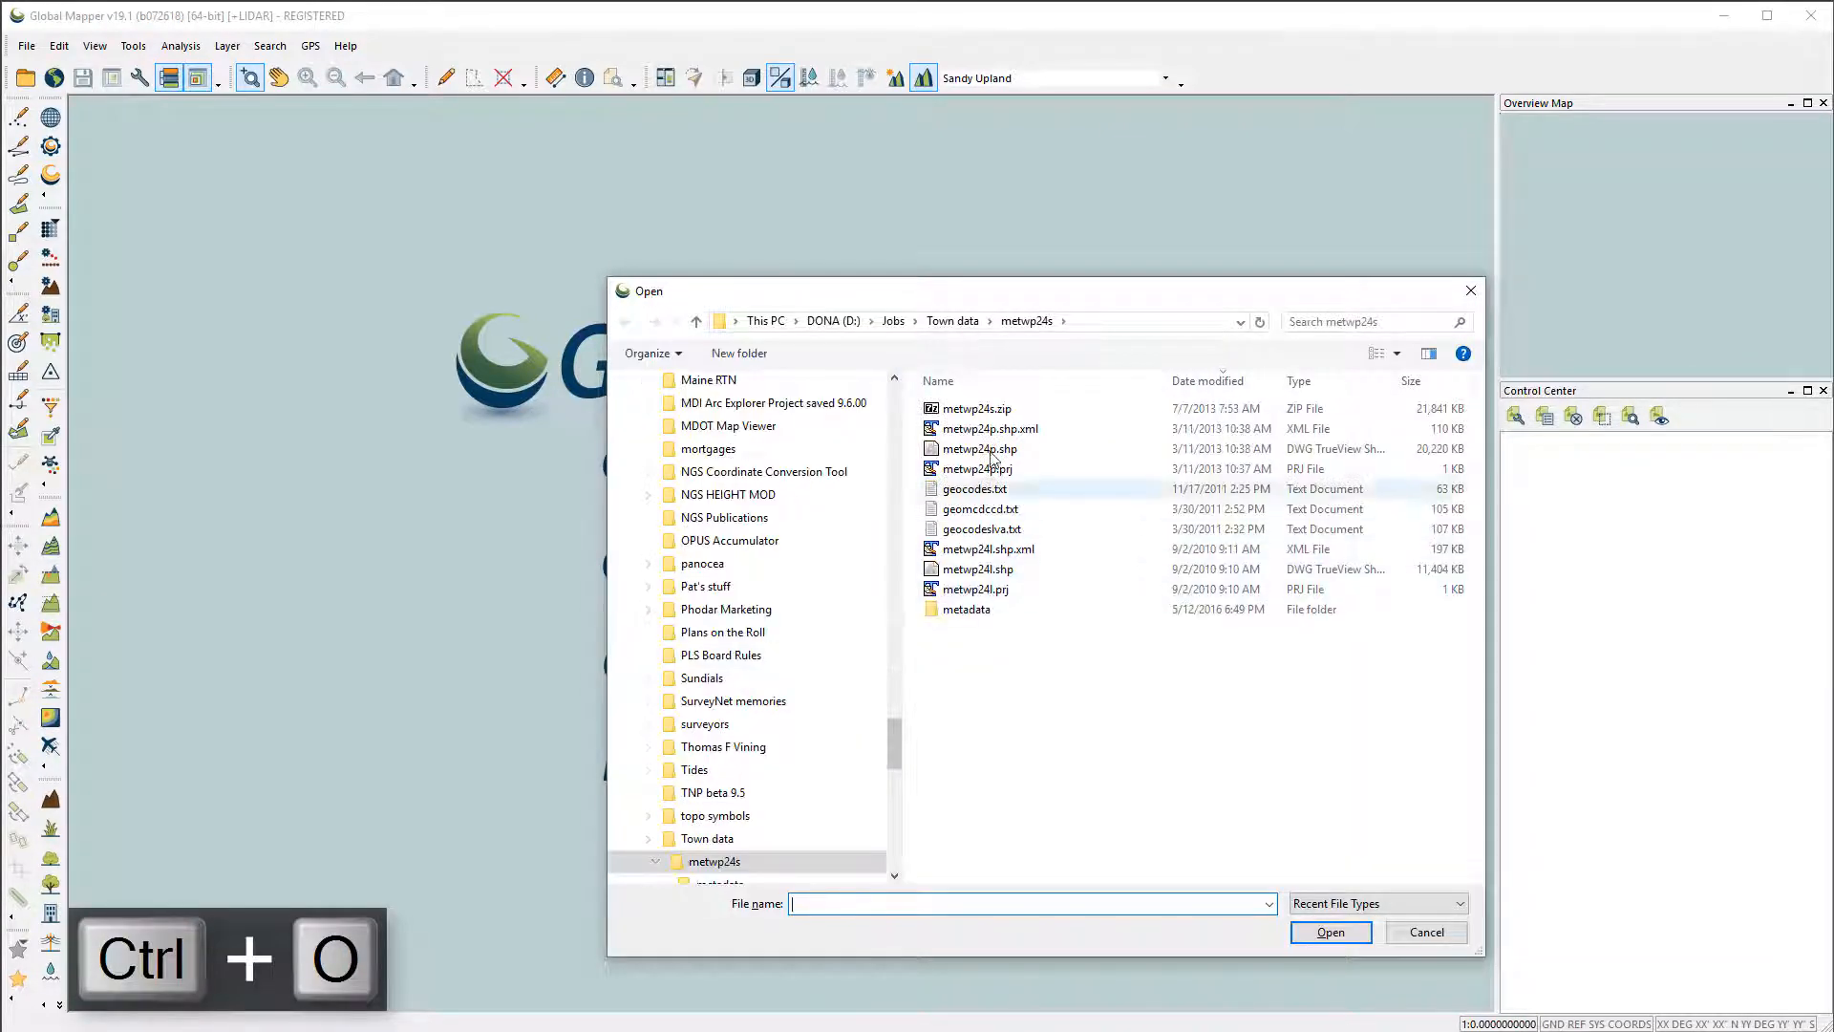
{"action": "left_click", "coordinate": [916, 322]}
{"action": "scroll", "coordinate": [956, 507], "scroll_direction": "down", "scroll_amount": 5}
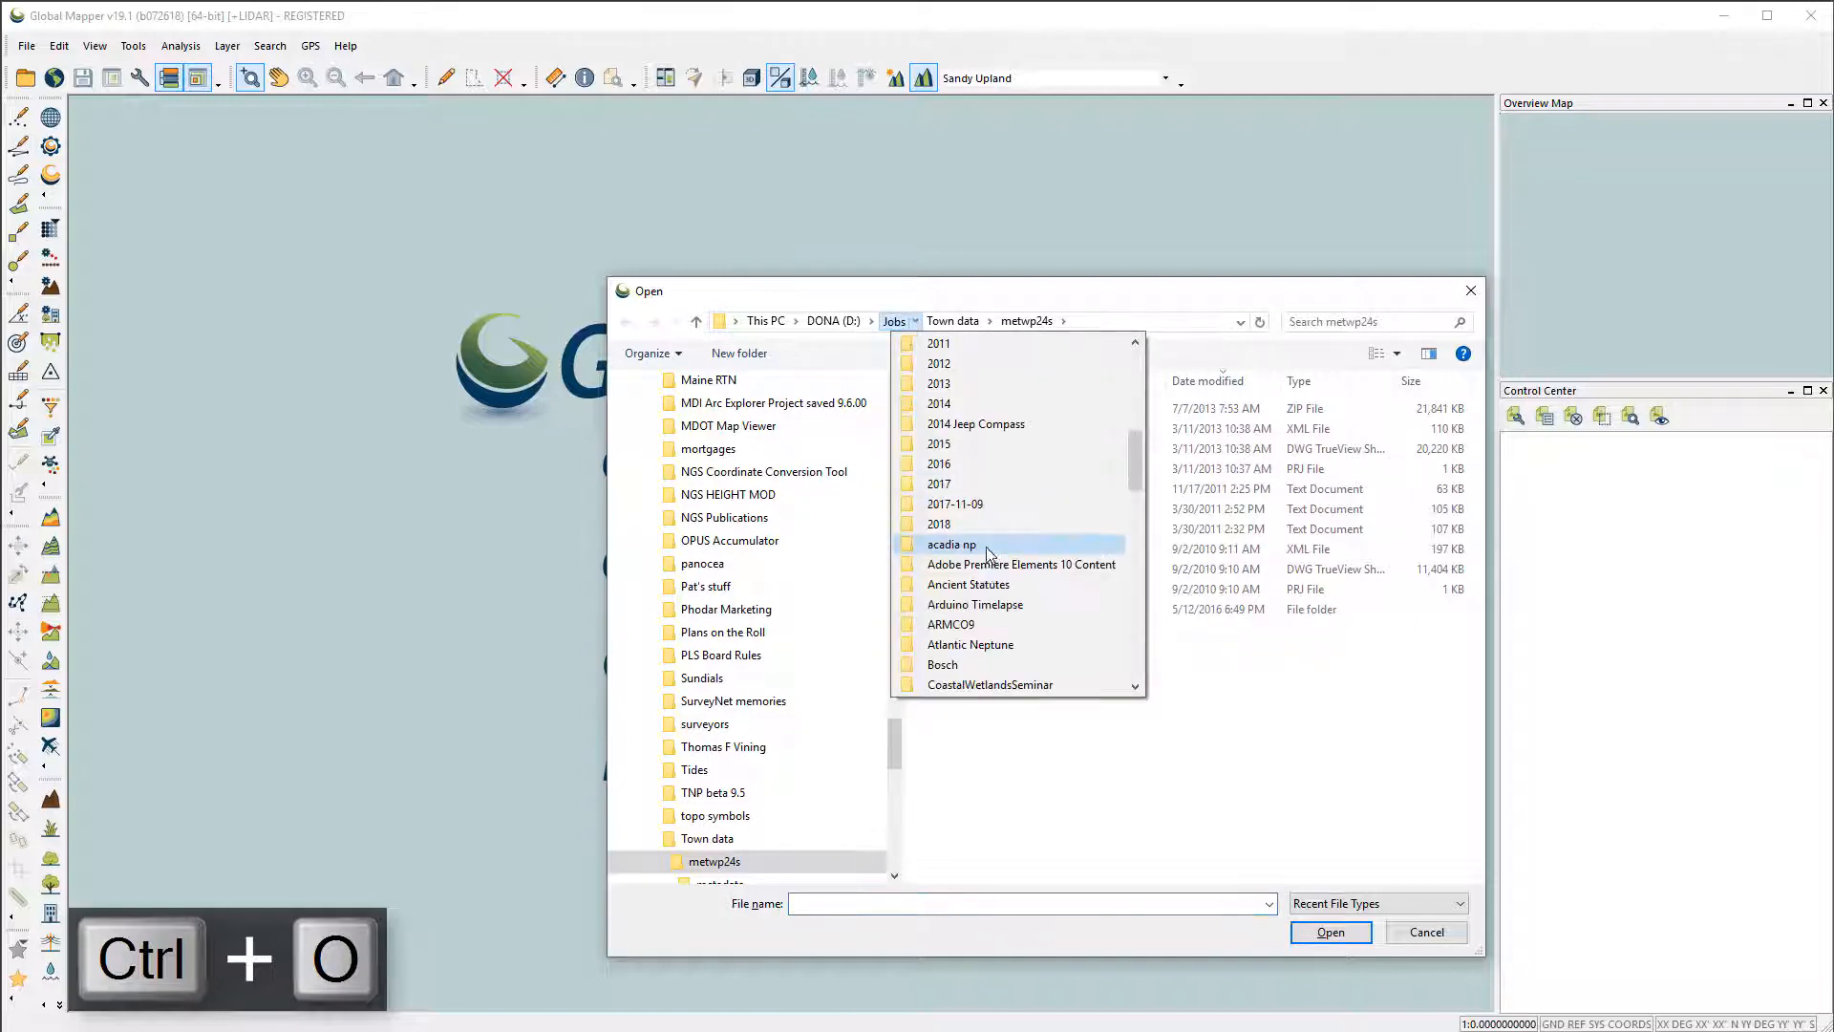
{"action": "left_click", "coordinate": [967, 525]}
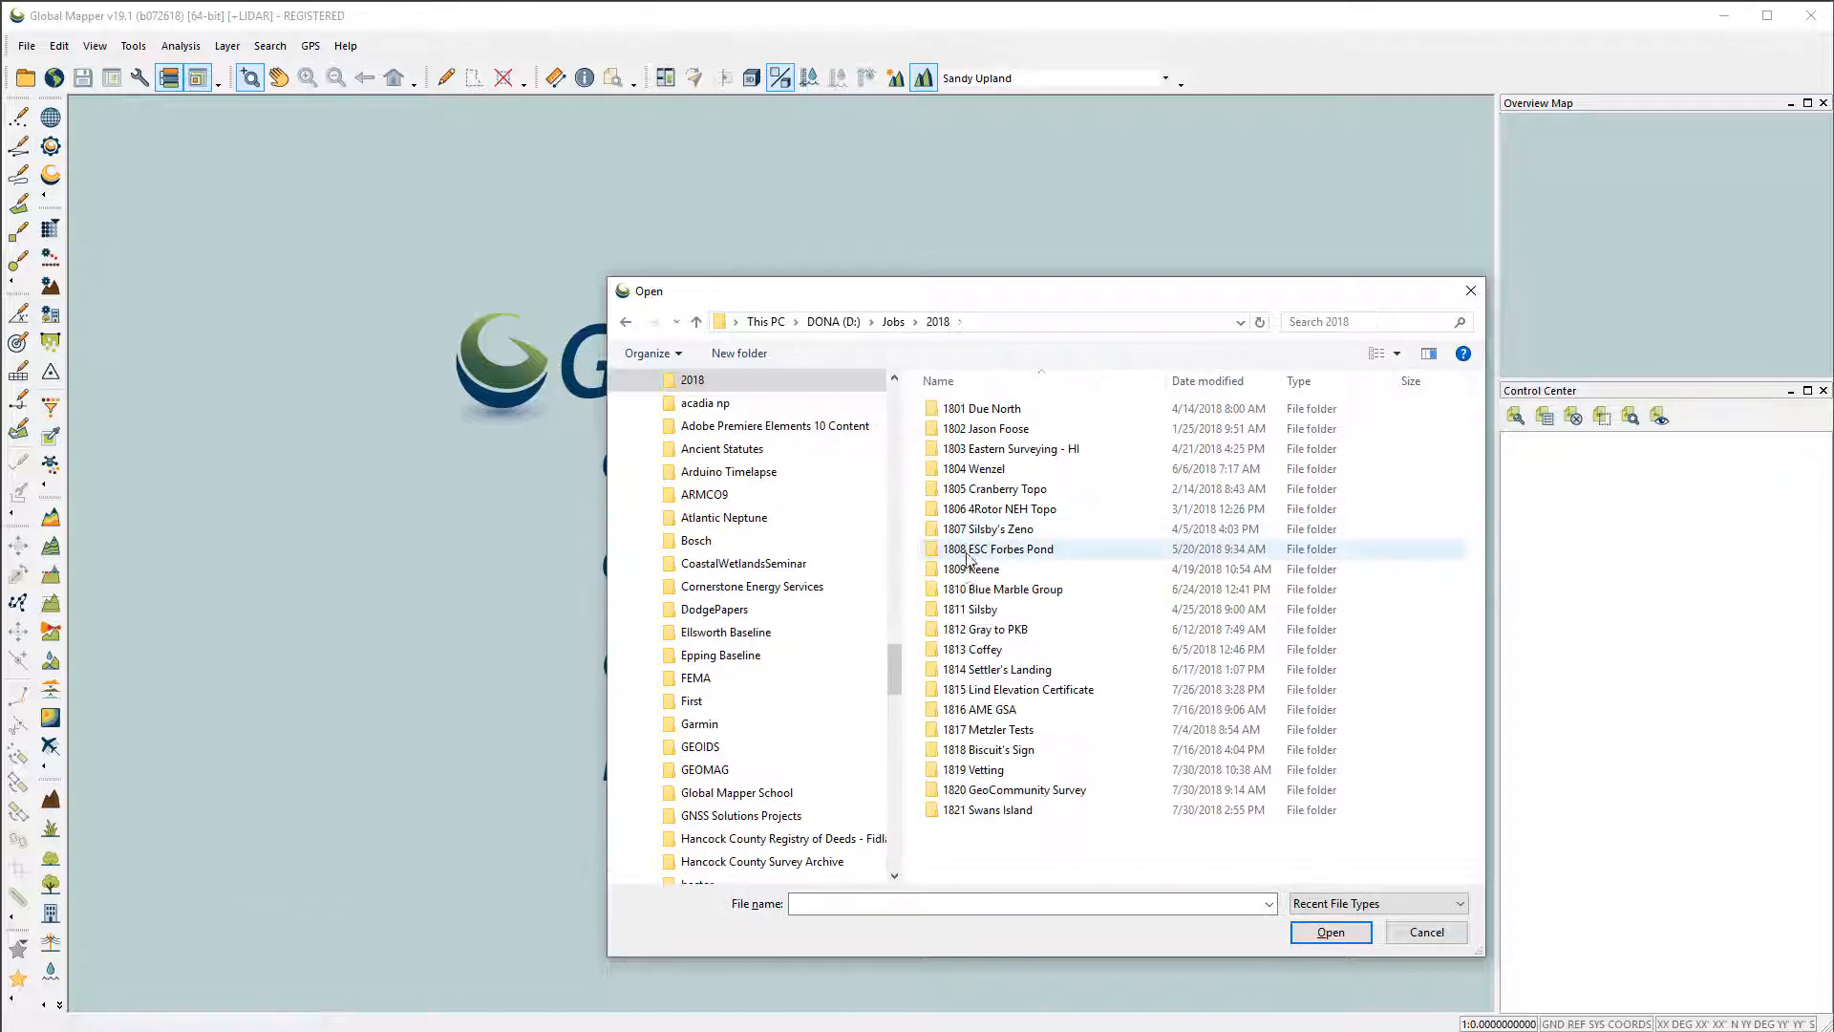
{"action": "double_click", "coordinate": [951, 810]}
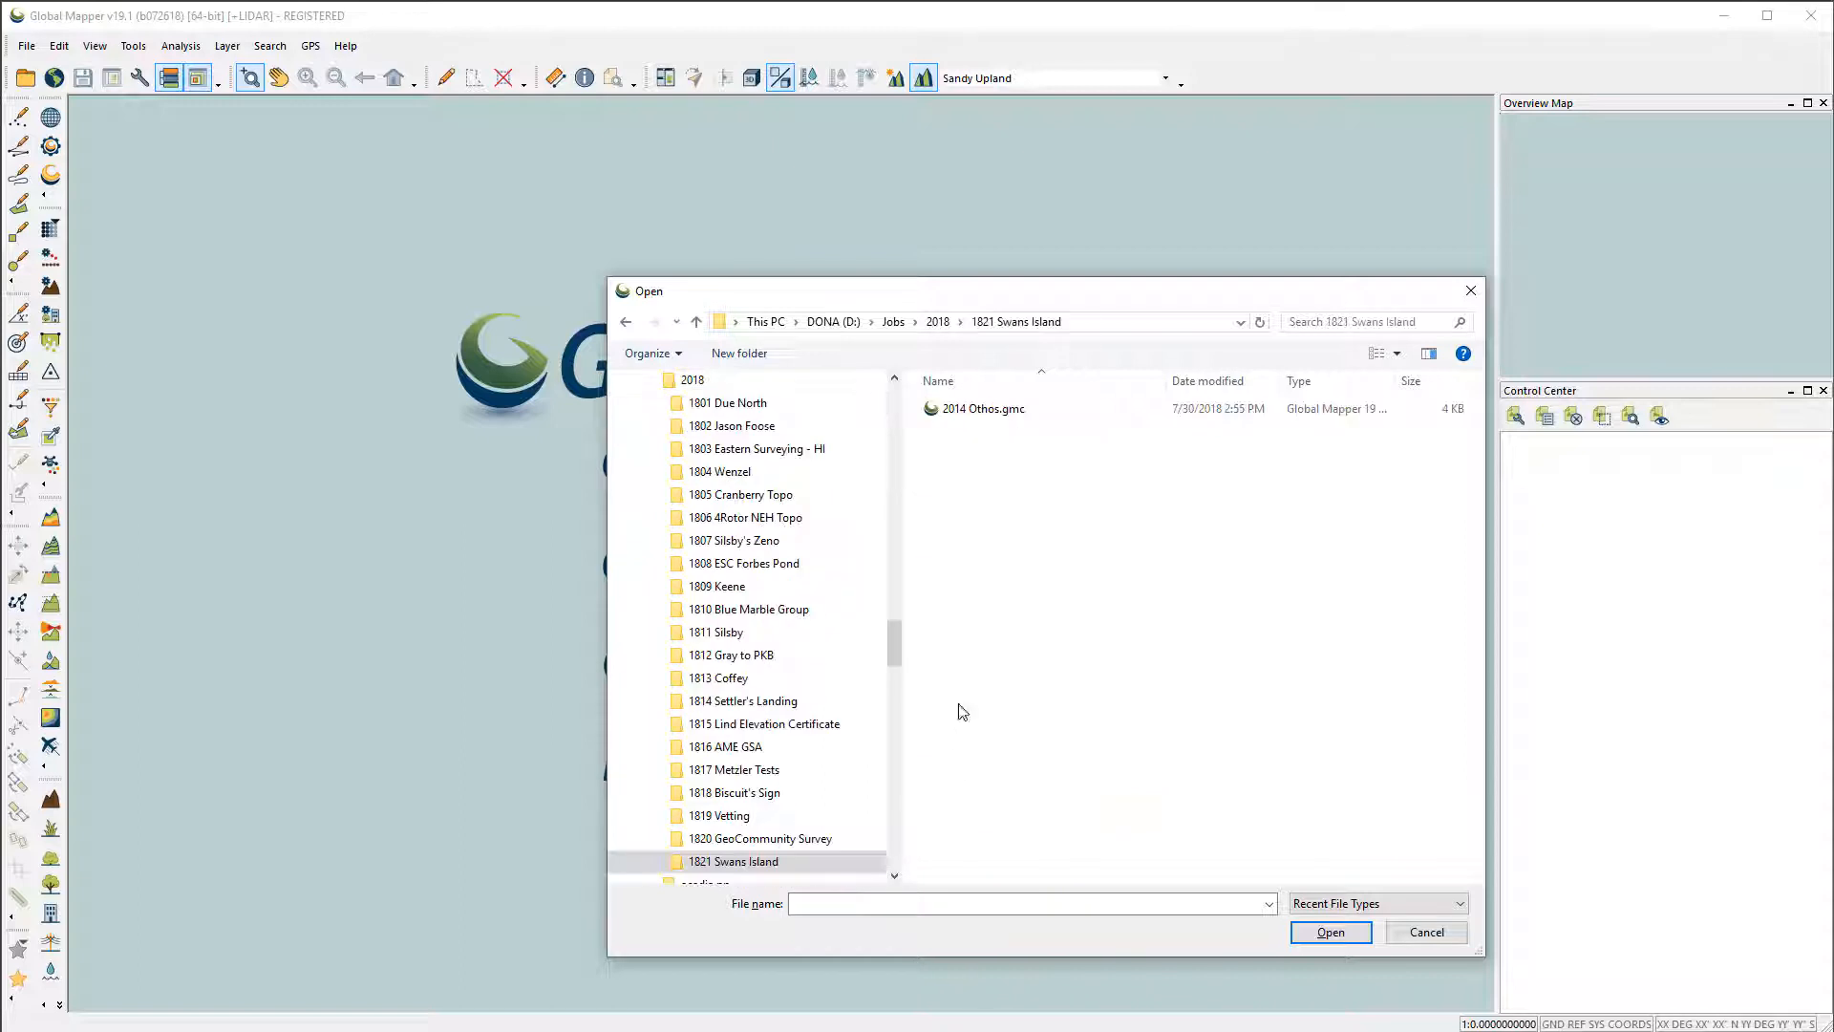
{"action": "left_click", "coordinate": [1017, 420]}
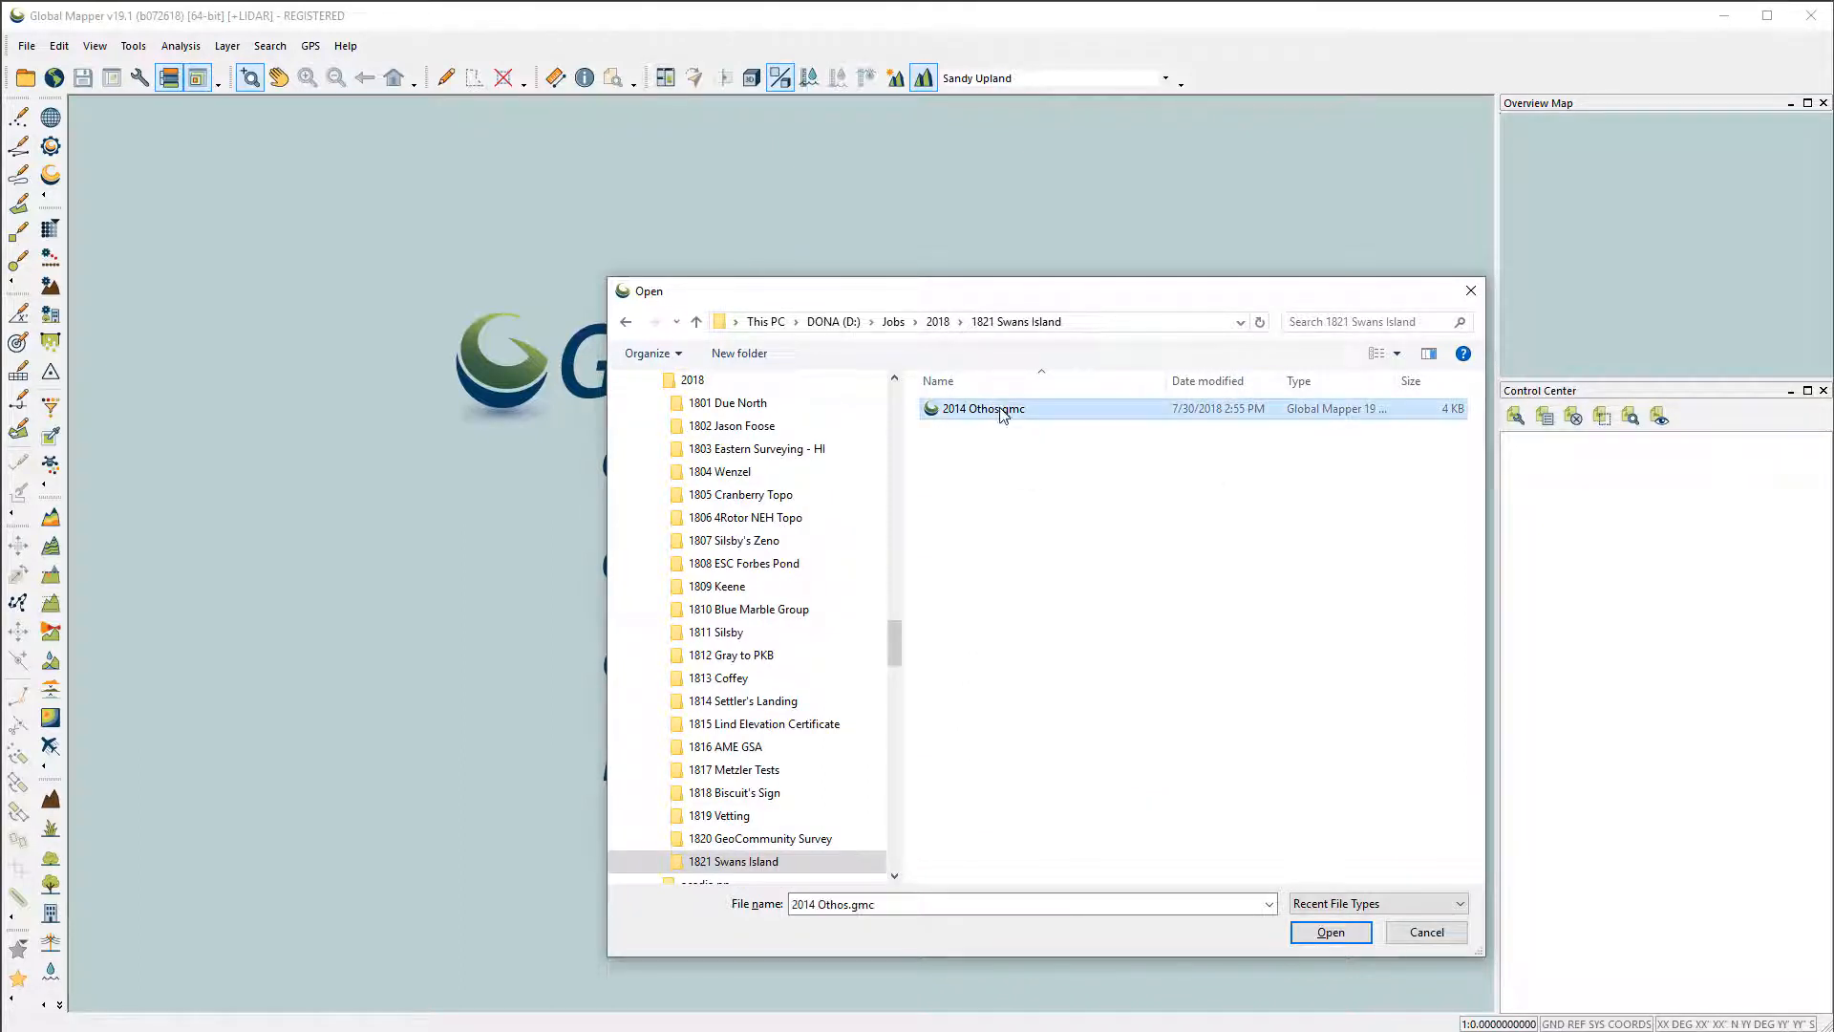
{"action": "left_click", "coordinate": [1337, 932]}
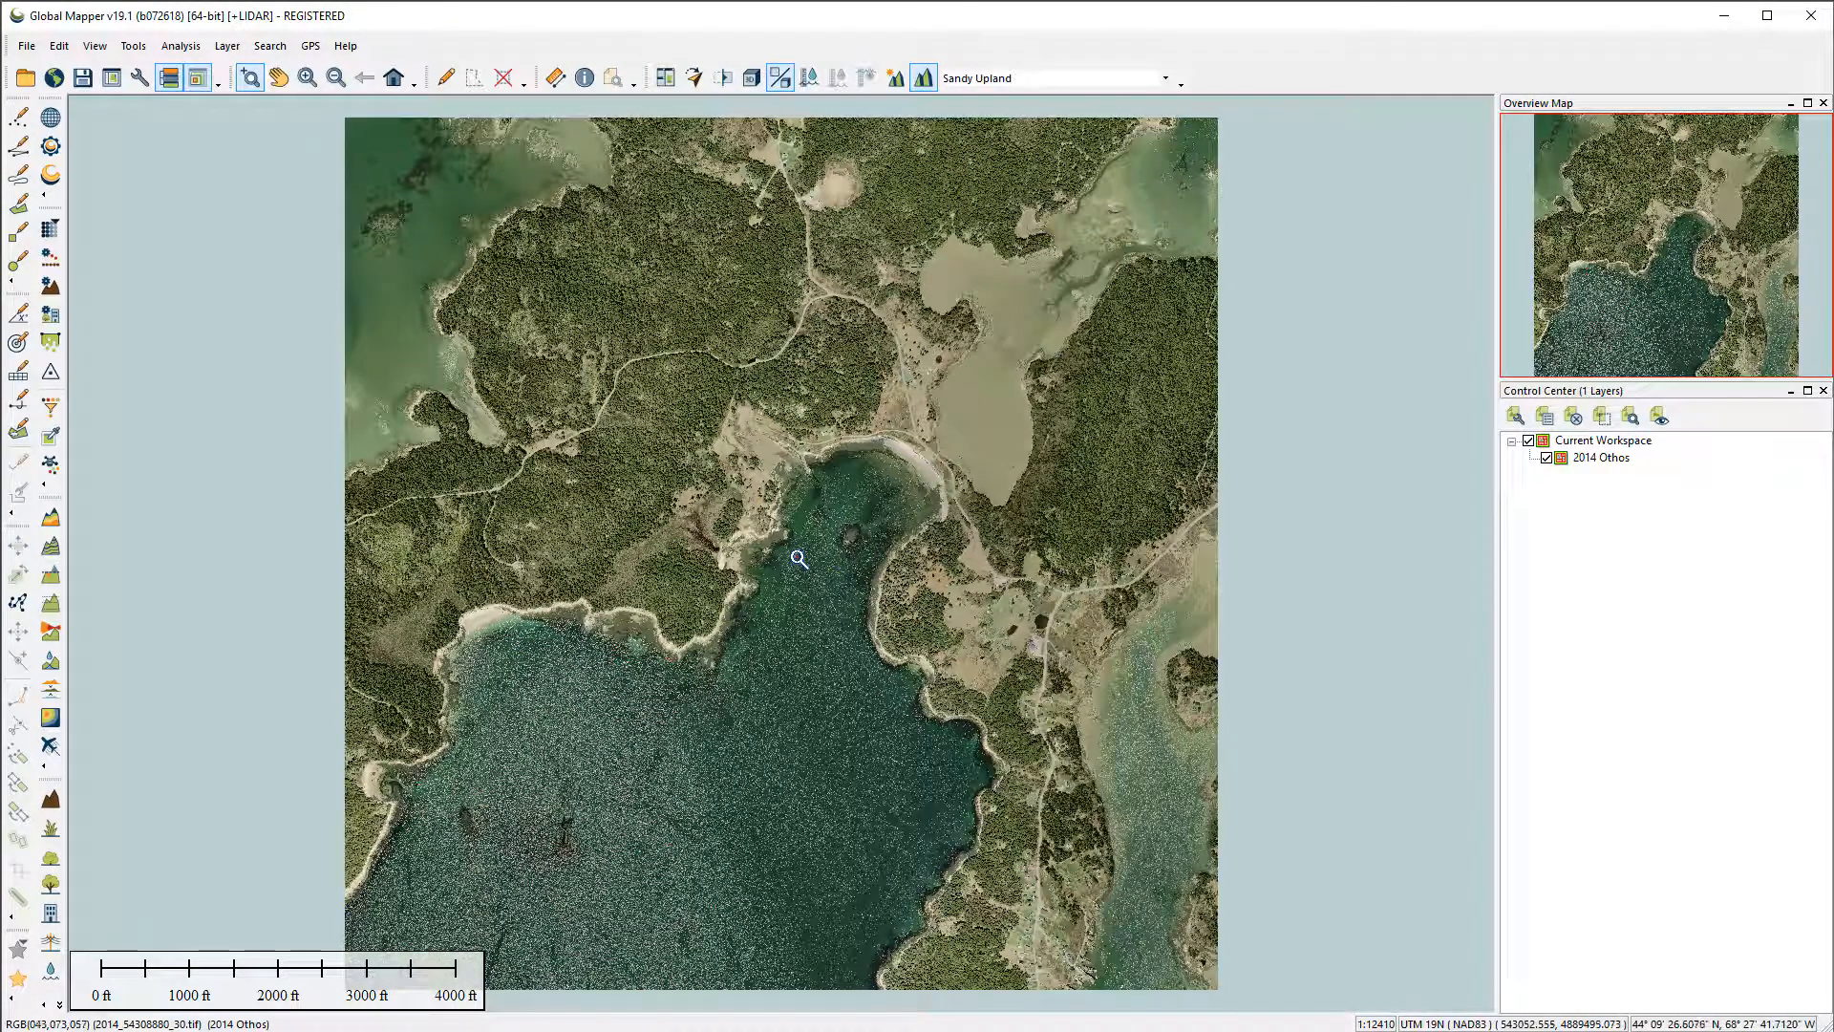
- Apply the CIR (Color Infrared) [B4-B1-B2] band preset to the raster layers of the 2014 Othos catalog
{"action": "double_click", "coordinate": [1605, 462]}
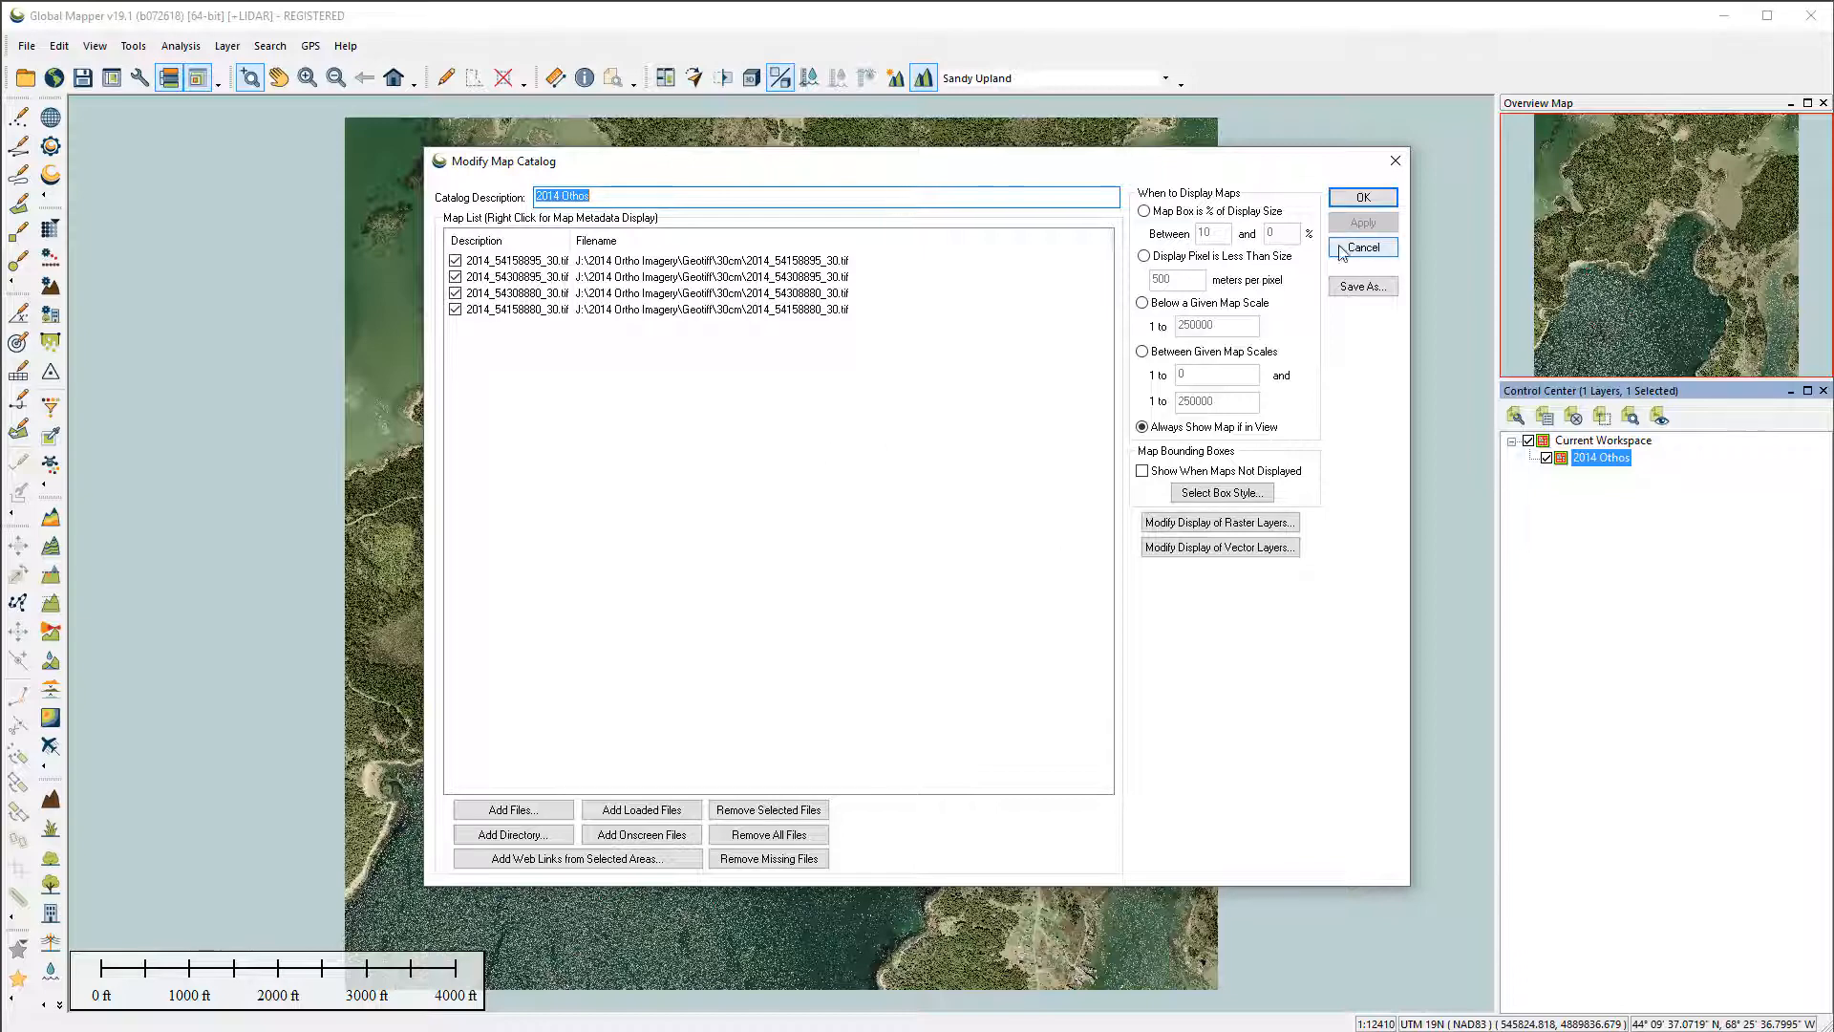
{"action": "left_click", "coordinate": [1263, 524]}
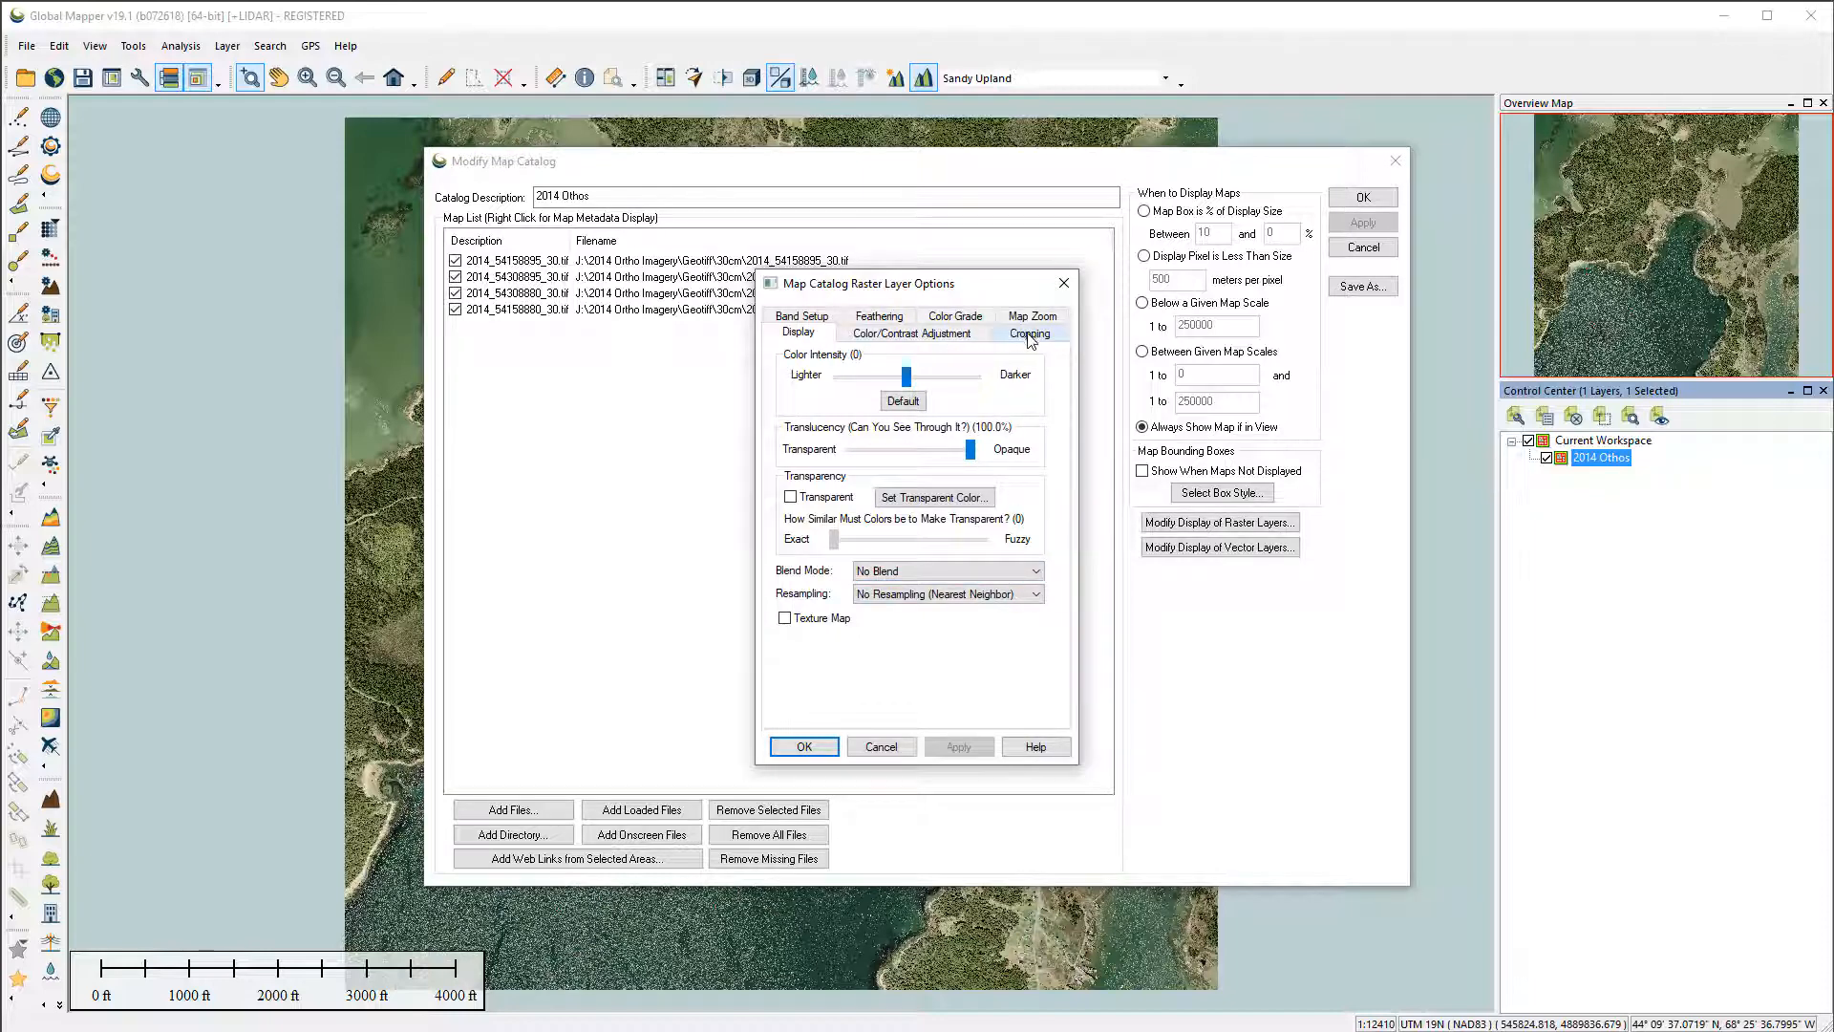
{"action": "left_click", "coordinate": [811, 318]}
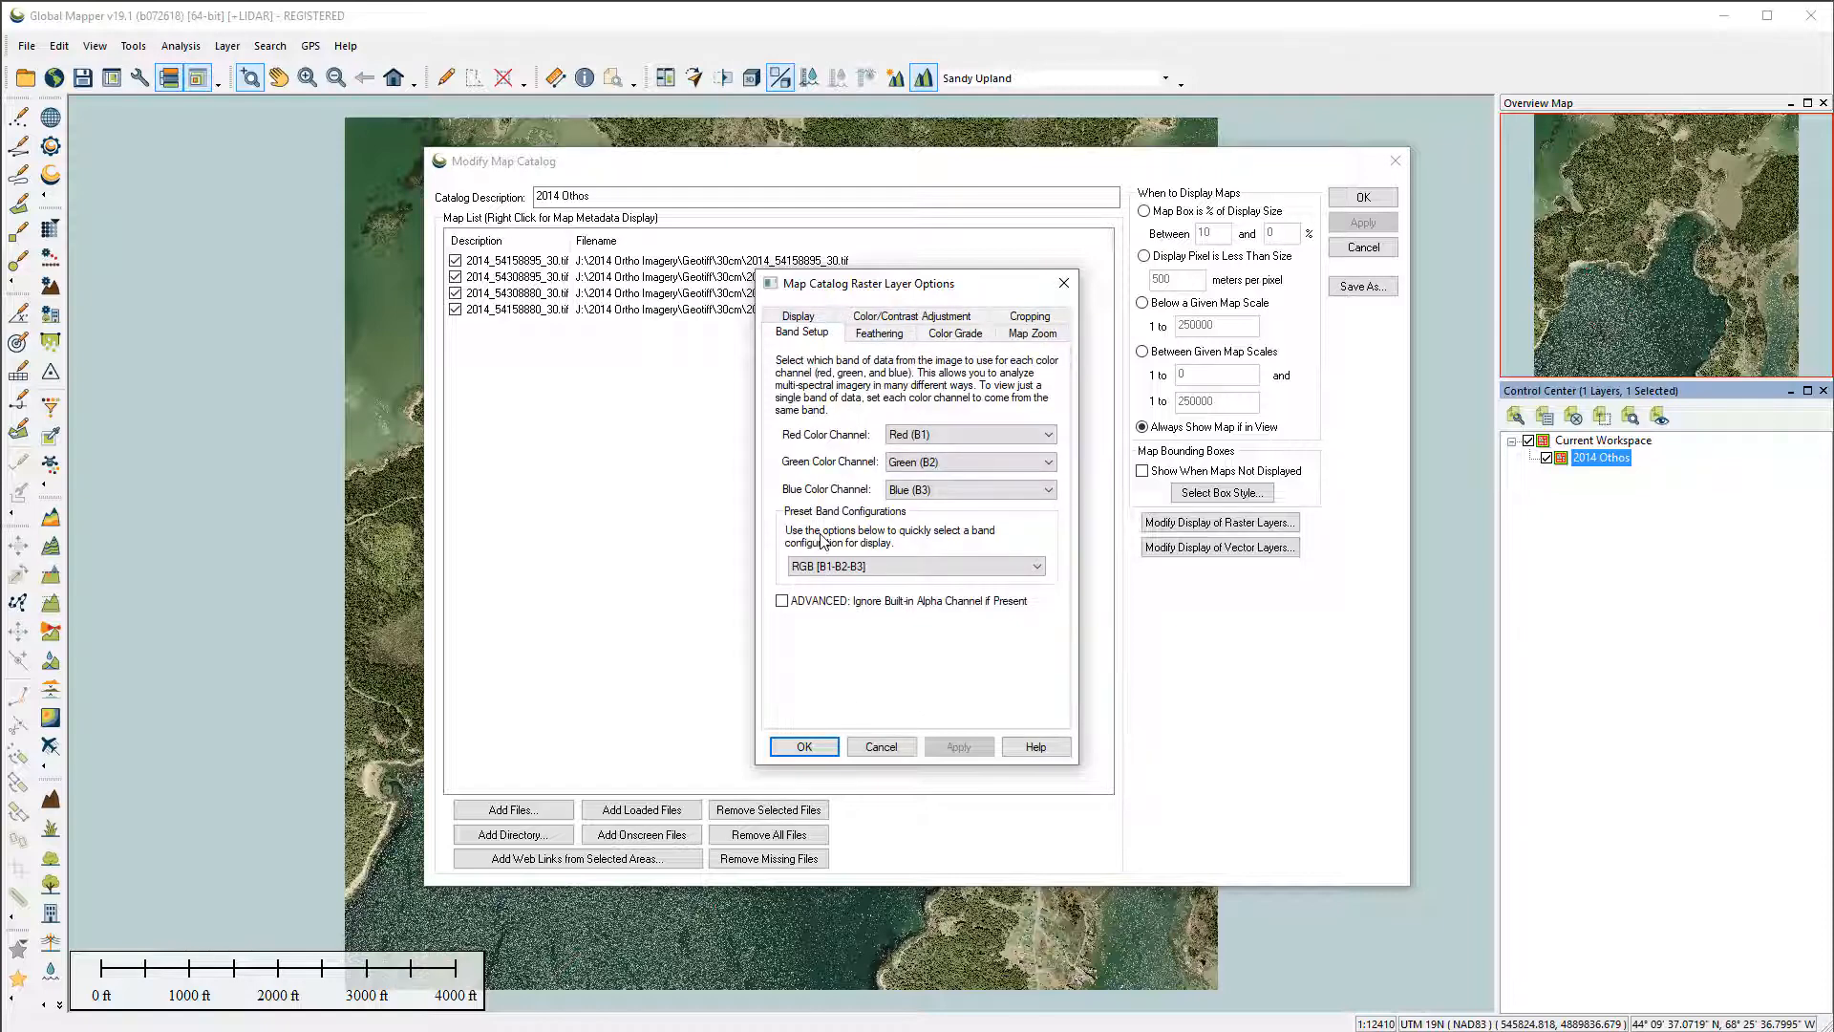
{"action": "left_click", "coordinate": [922, 568]}
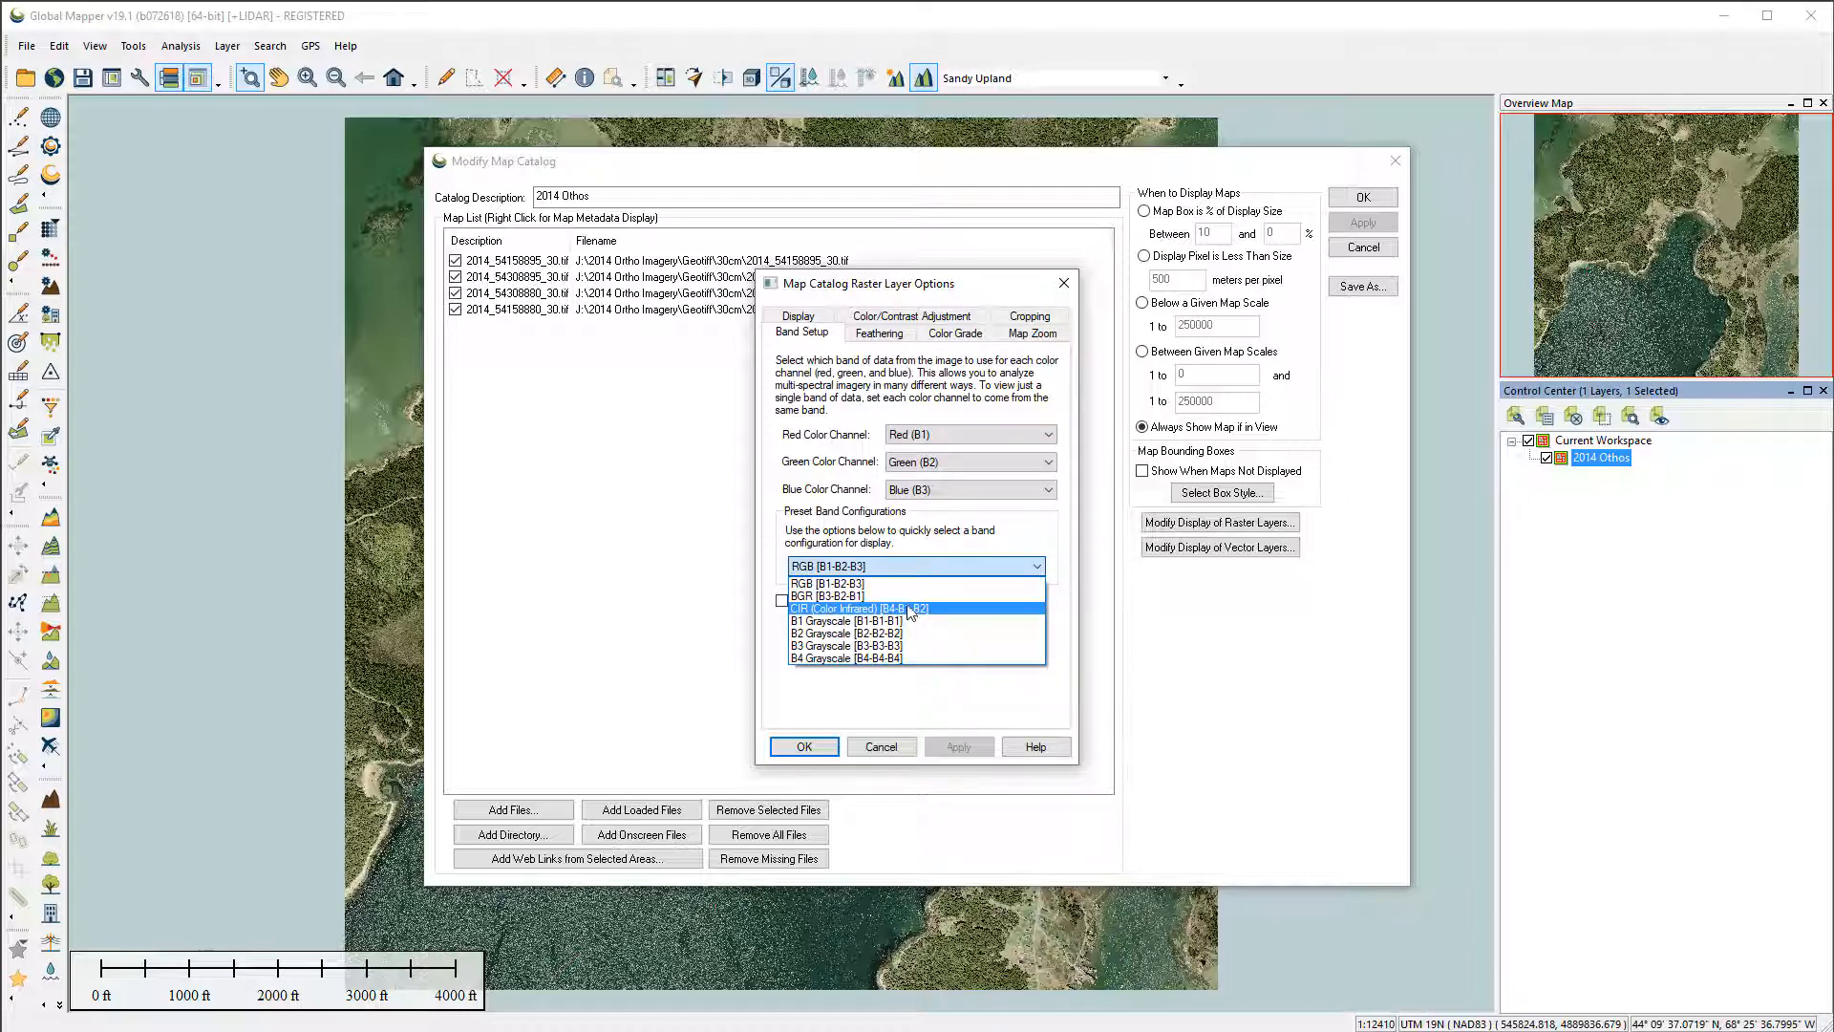
{"action": "left_click", "coordinate": [909, 607]}
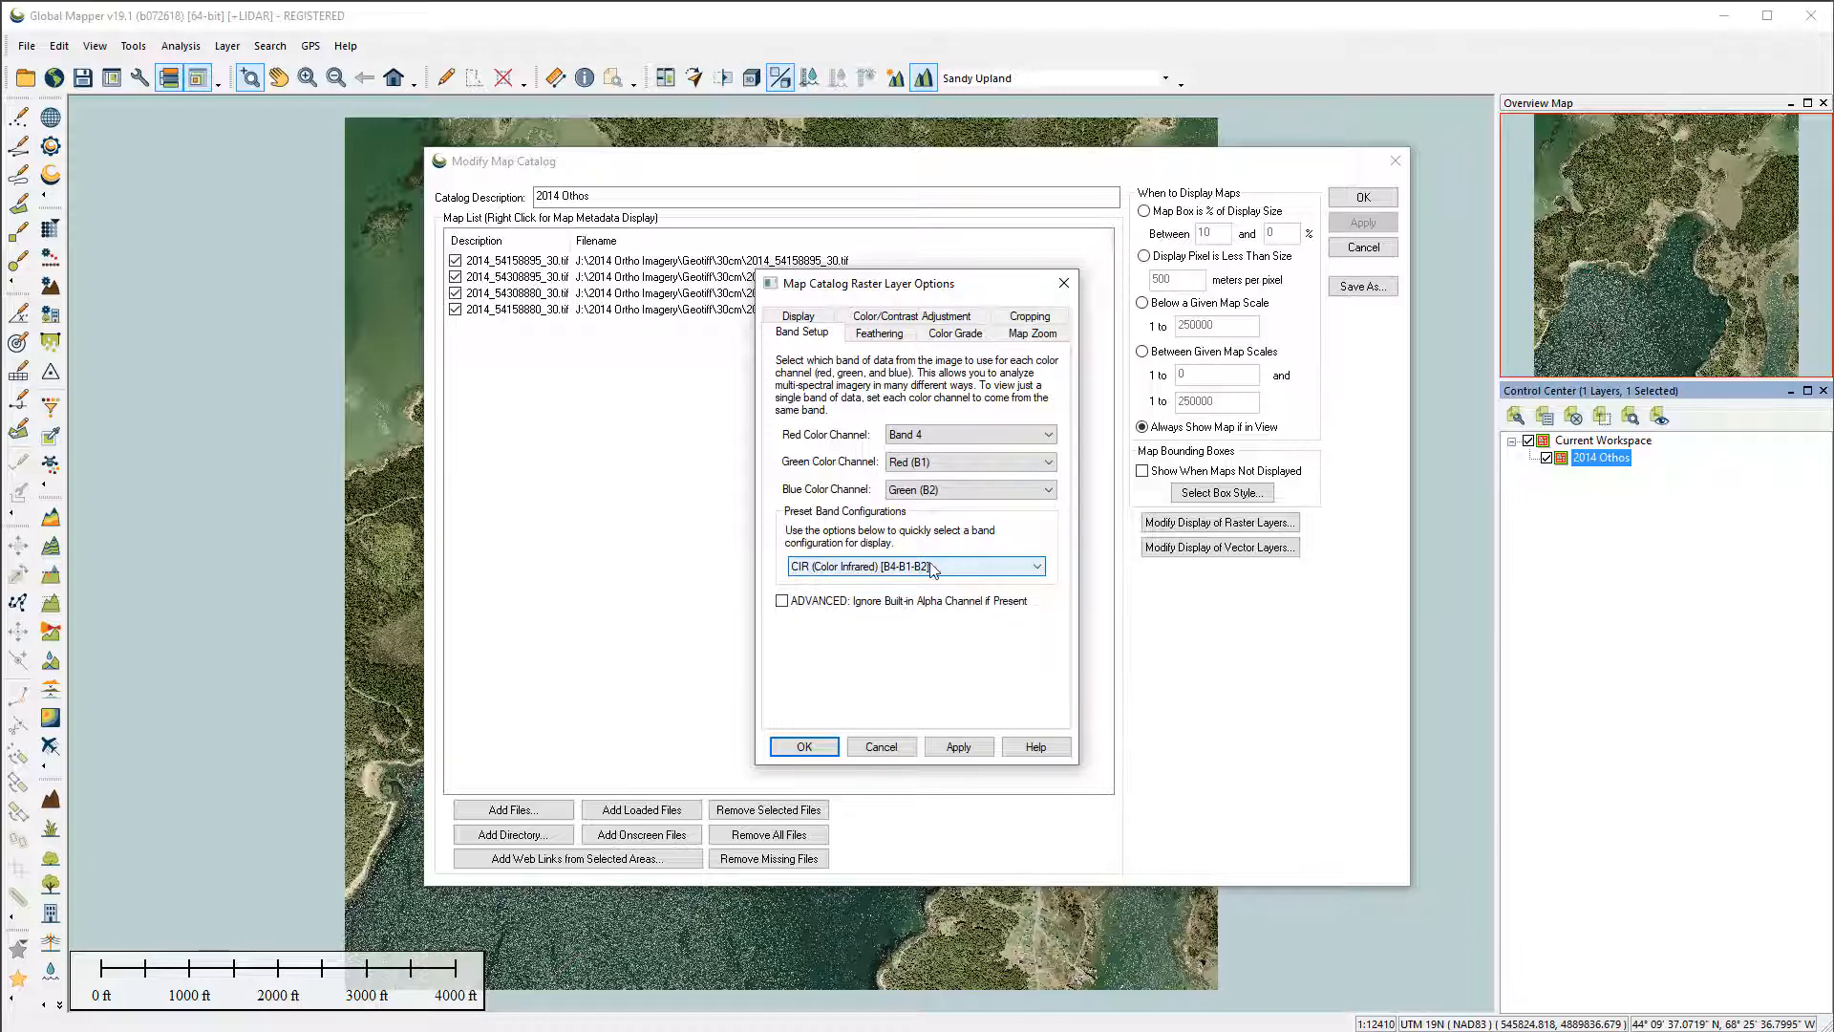
{"action": "left_click", "coordinate": [967, 749]}
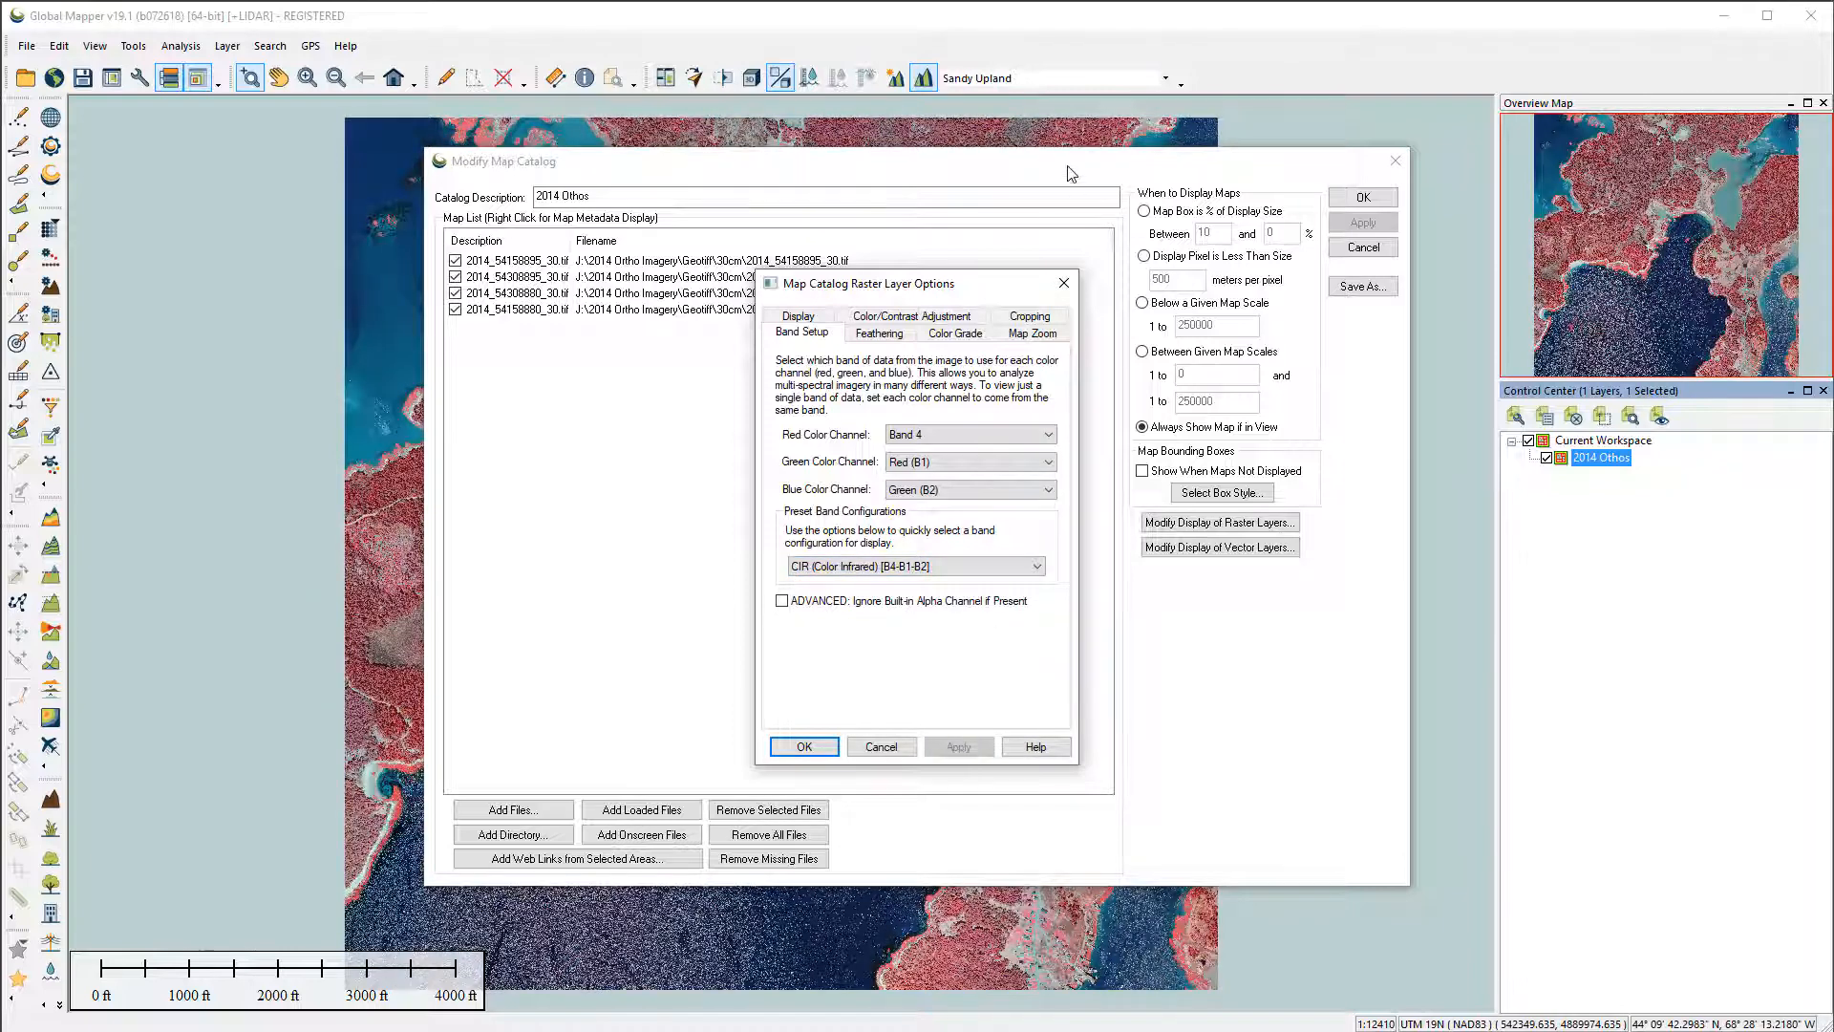
- Accept the color infrared band setup and close the 2014 Othos catalog settings
{"action": "left_click", "coordinate": [1020, 172]}
{"action": "left_click", "coordinate": [801, 747]}
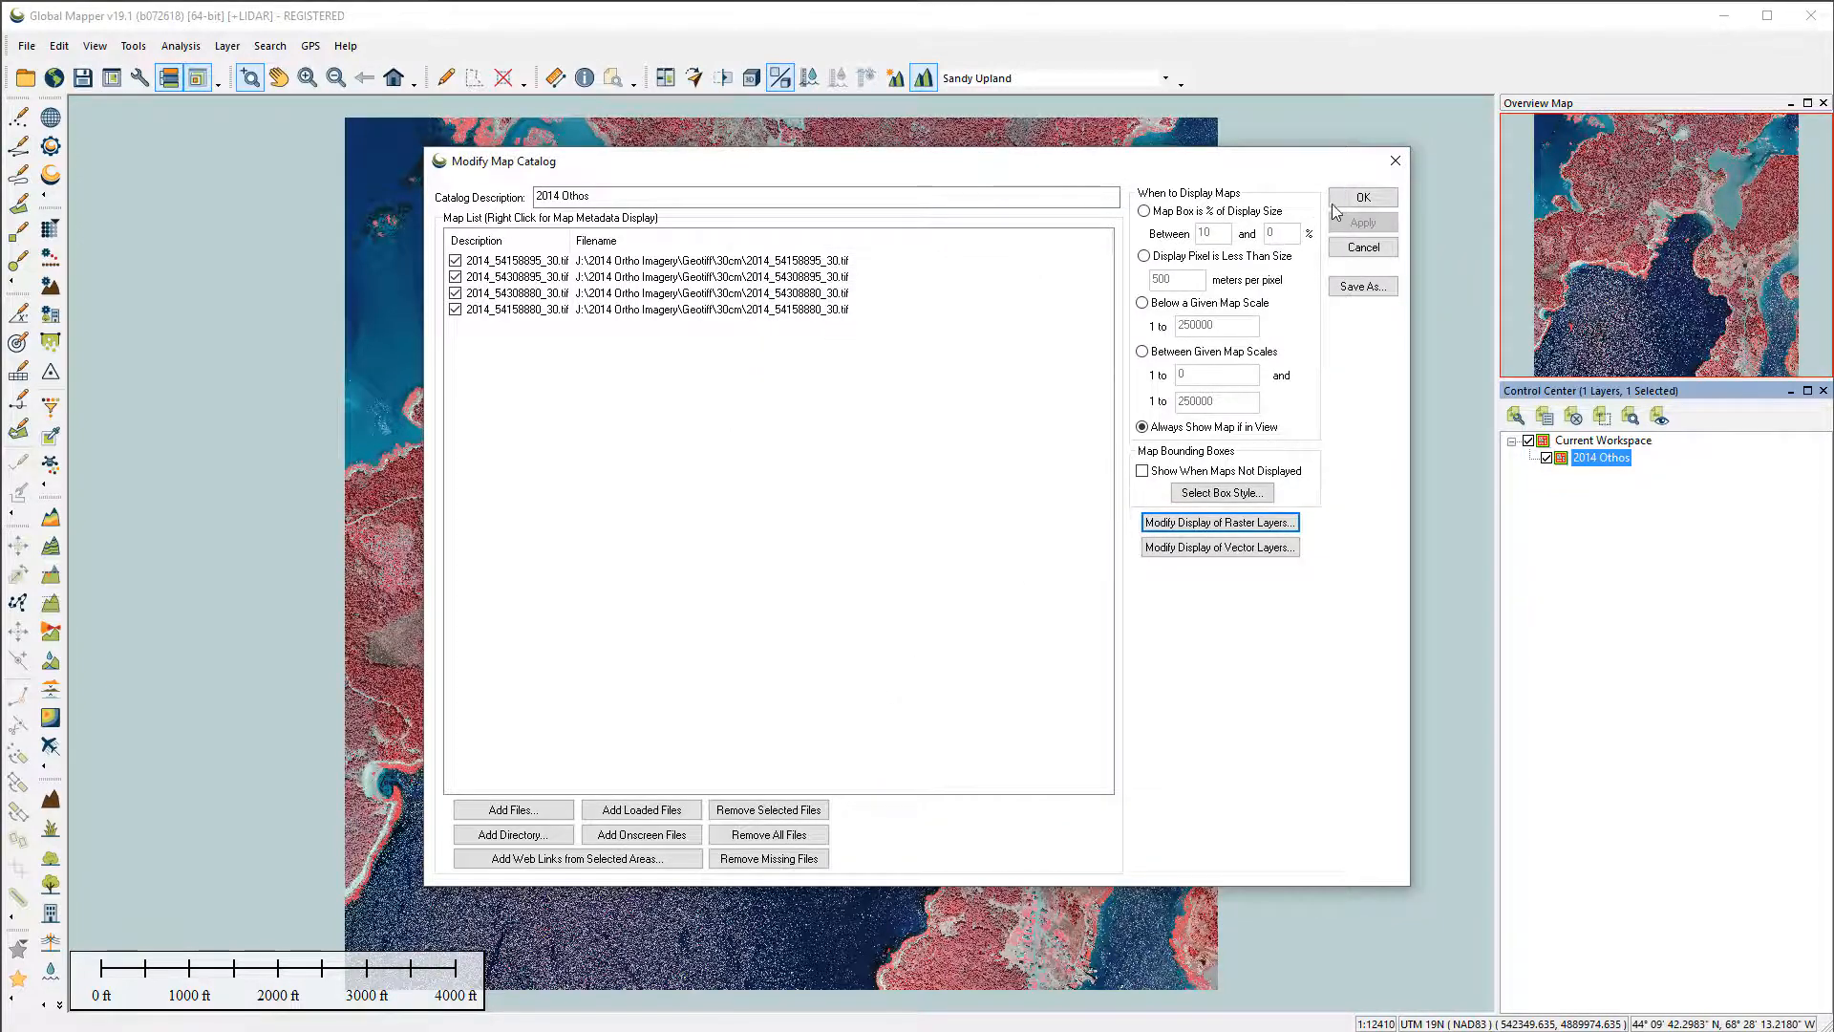
{"action": "left_click", "coordinate": [1362, 198]}
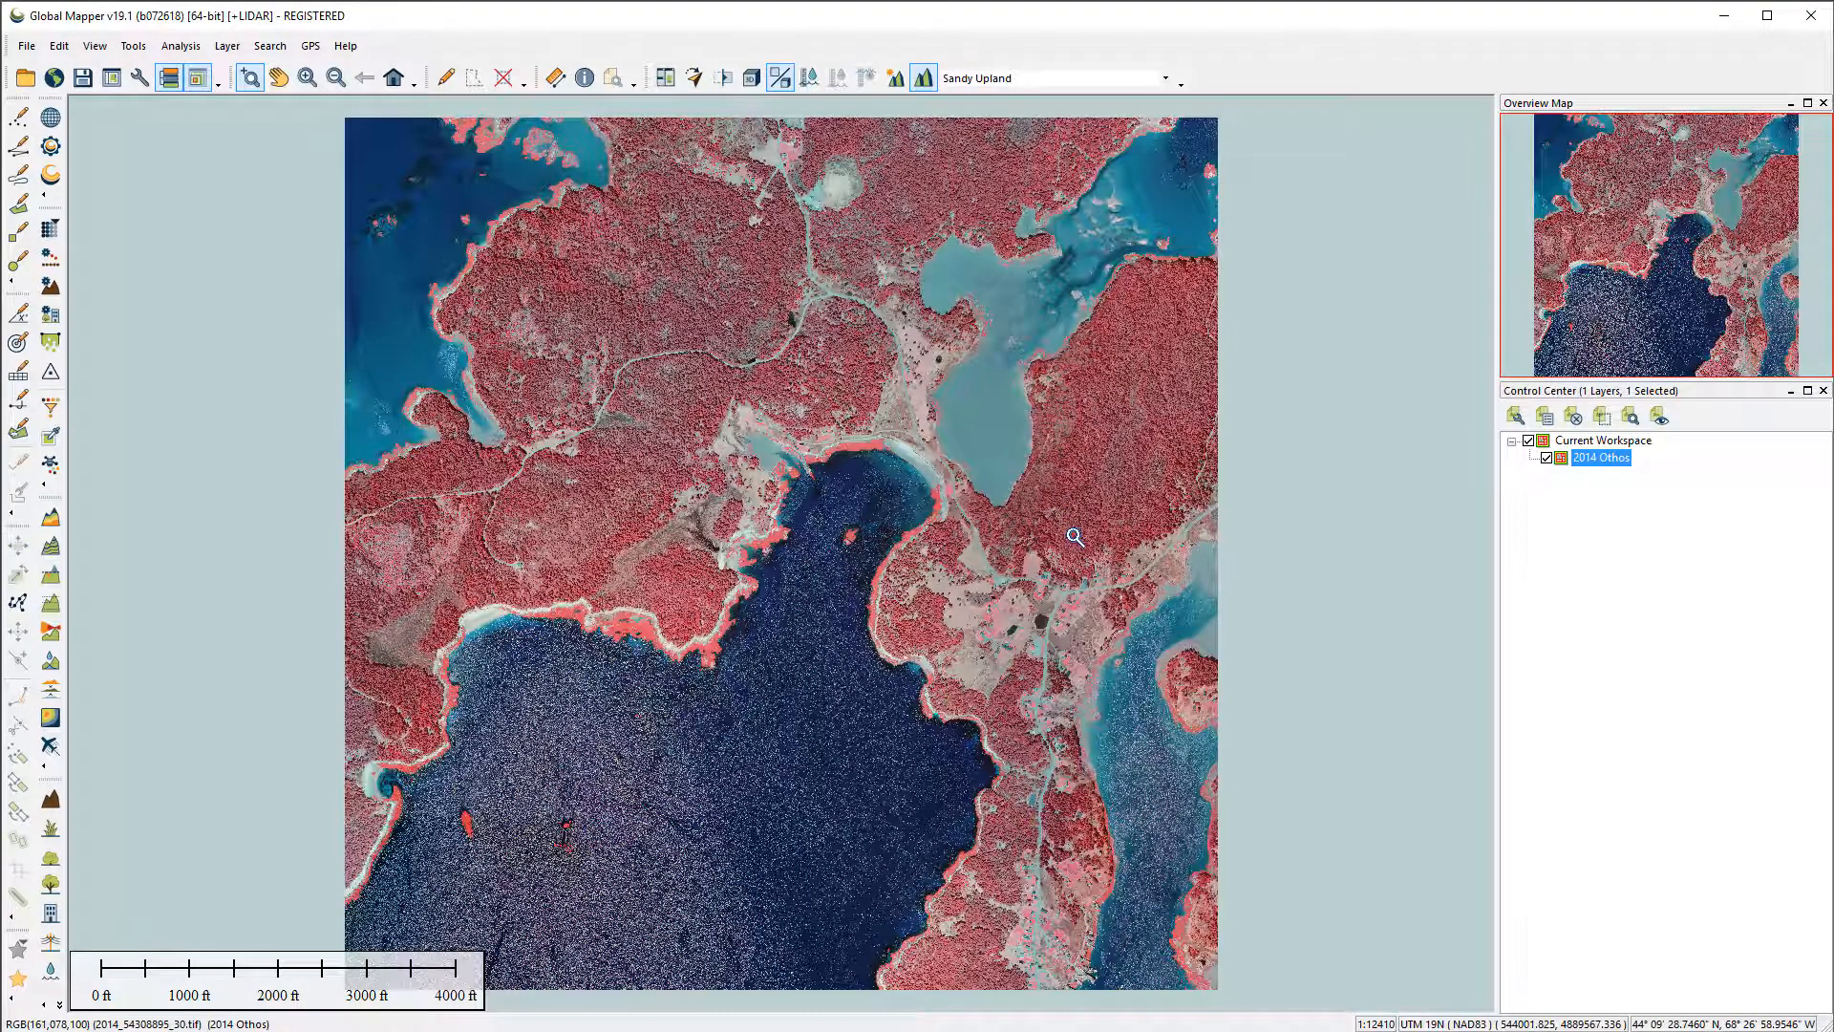
- Apply the RGB [B1-B2-B3] band preset to the raster layers of the 2014 Othos catalog
{"action": "left_click", "coordinate": [1596, 460]}
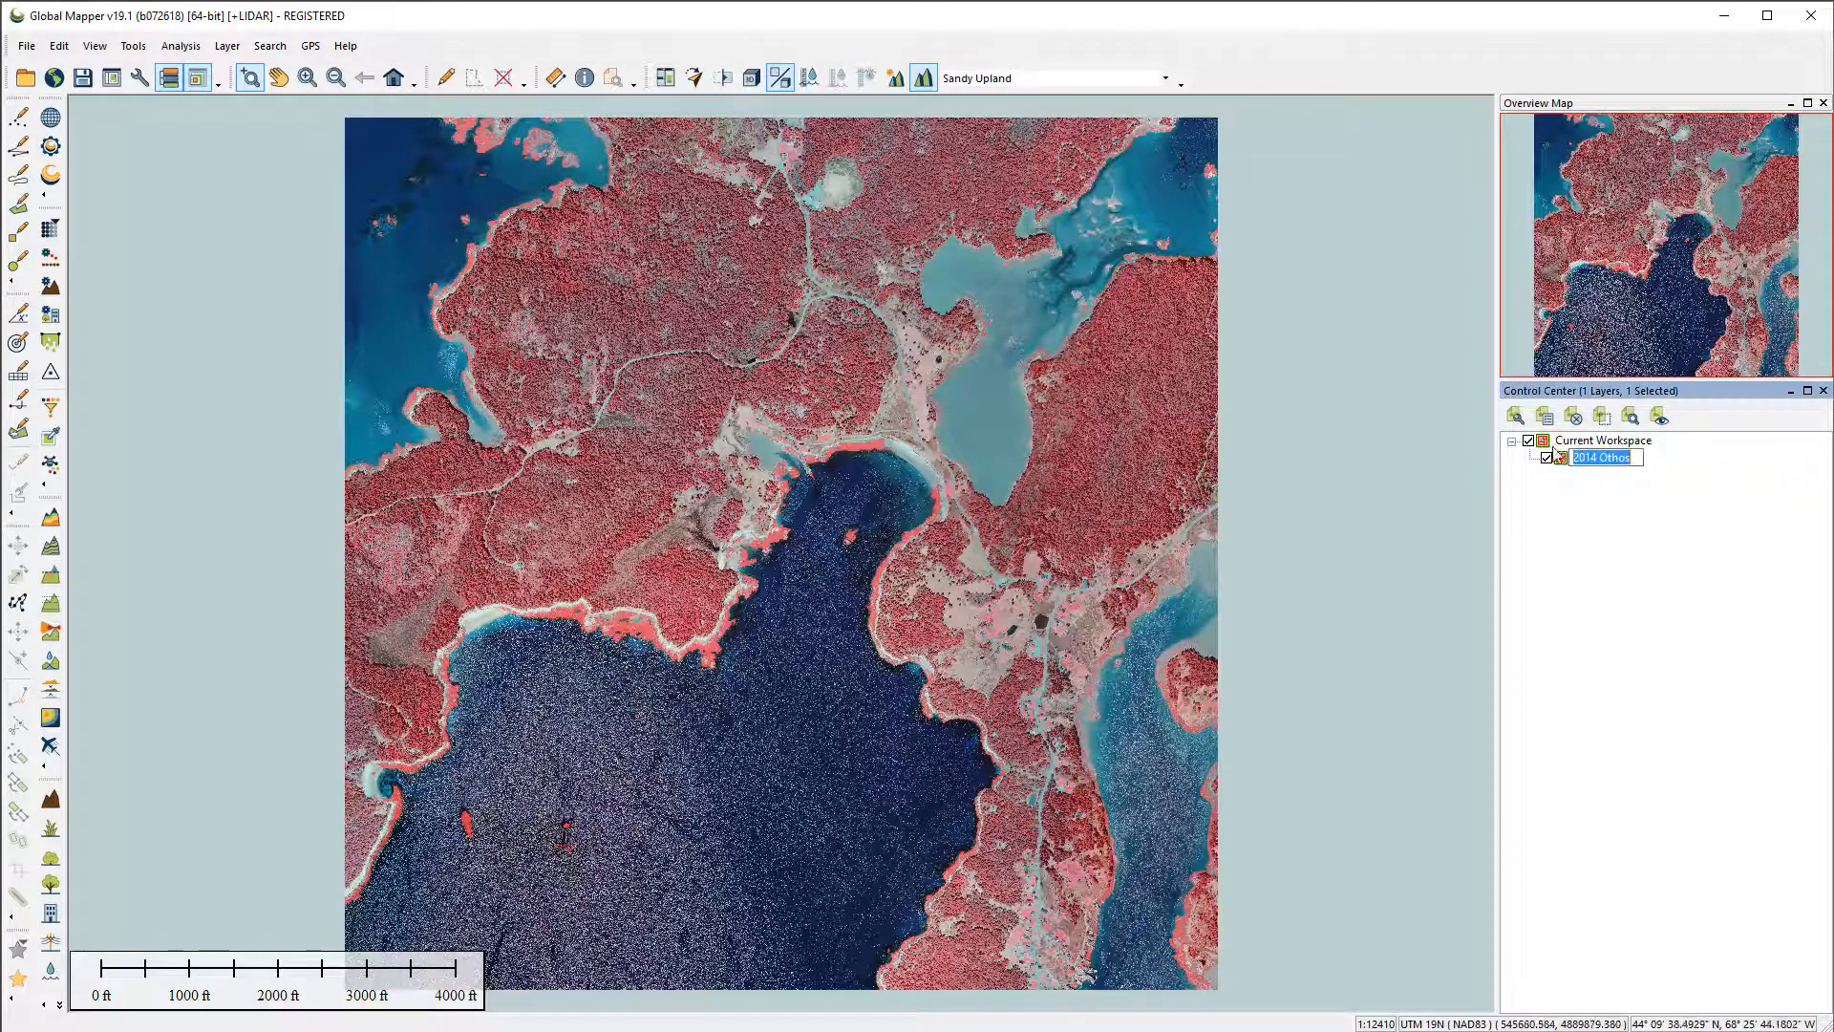
{"action": "left_click", "coordinate": [1516, 419]}
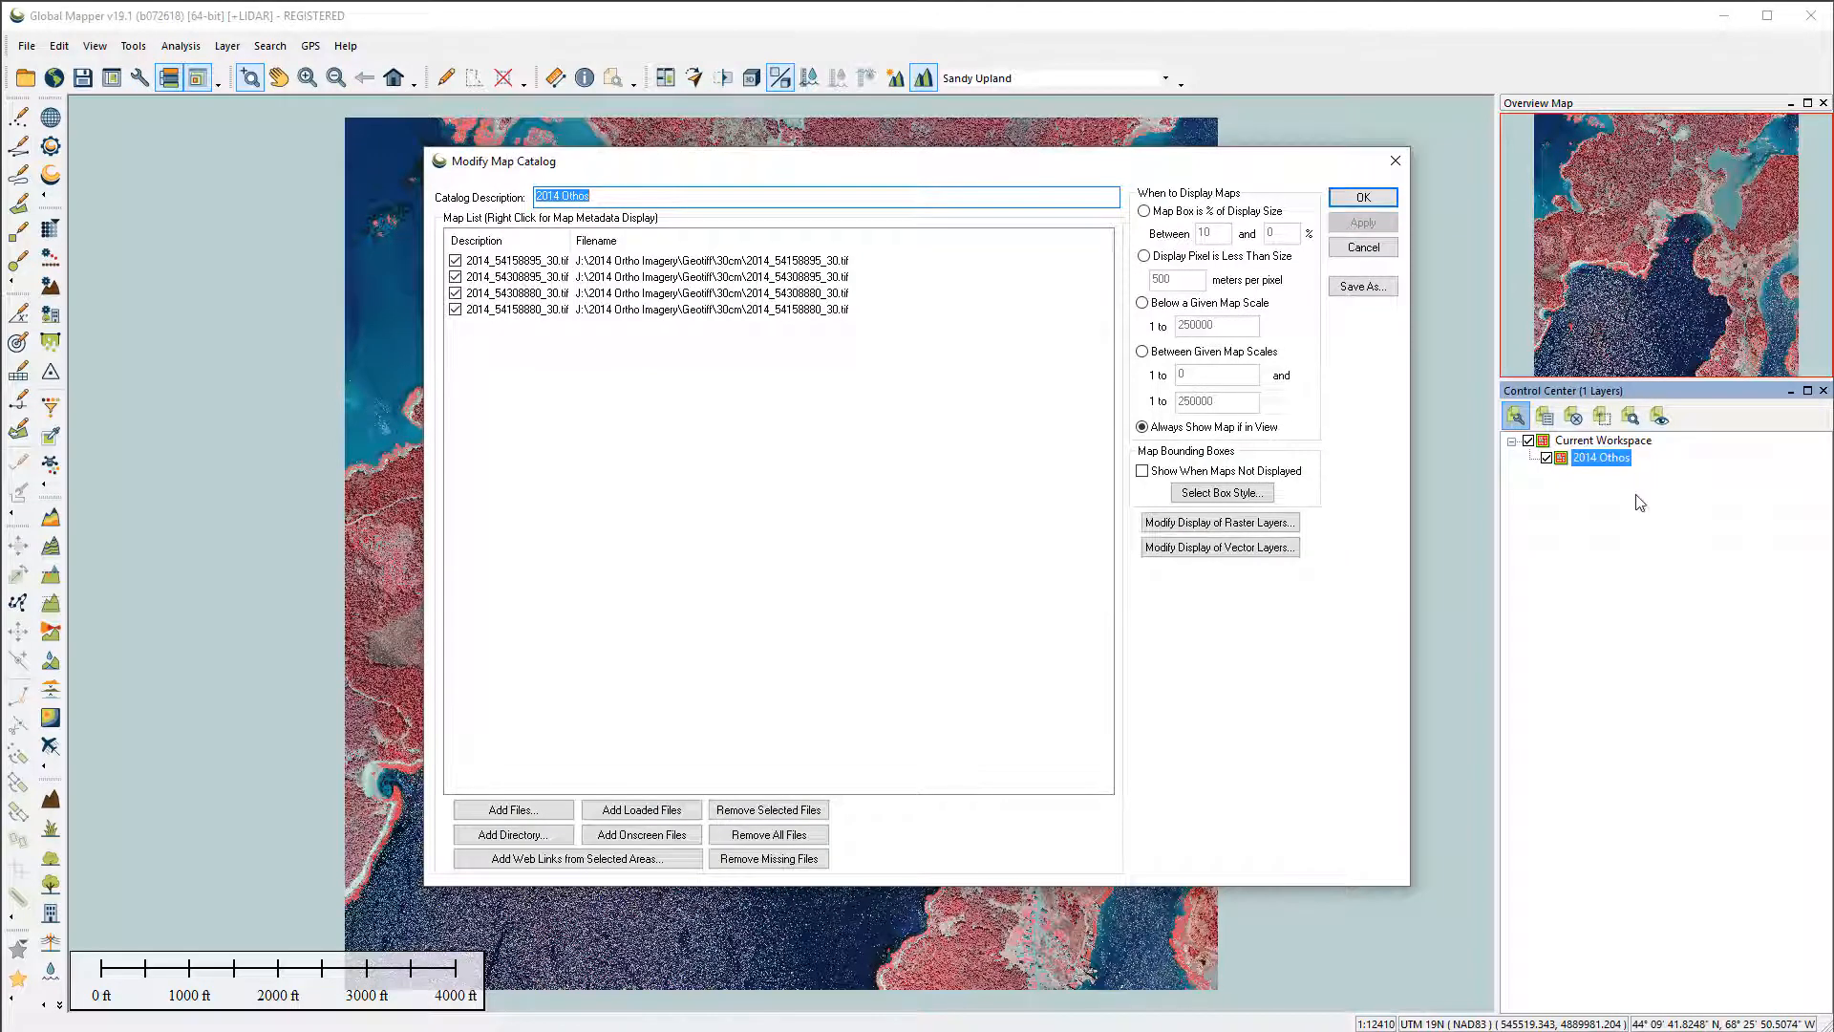
{"action": "left_click", "coordinate": [1155, 527]}
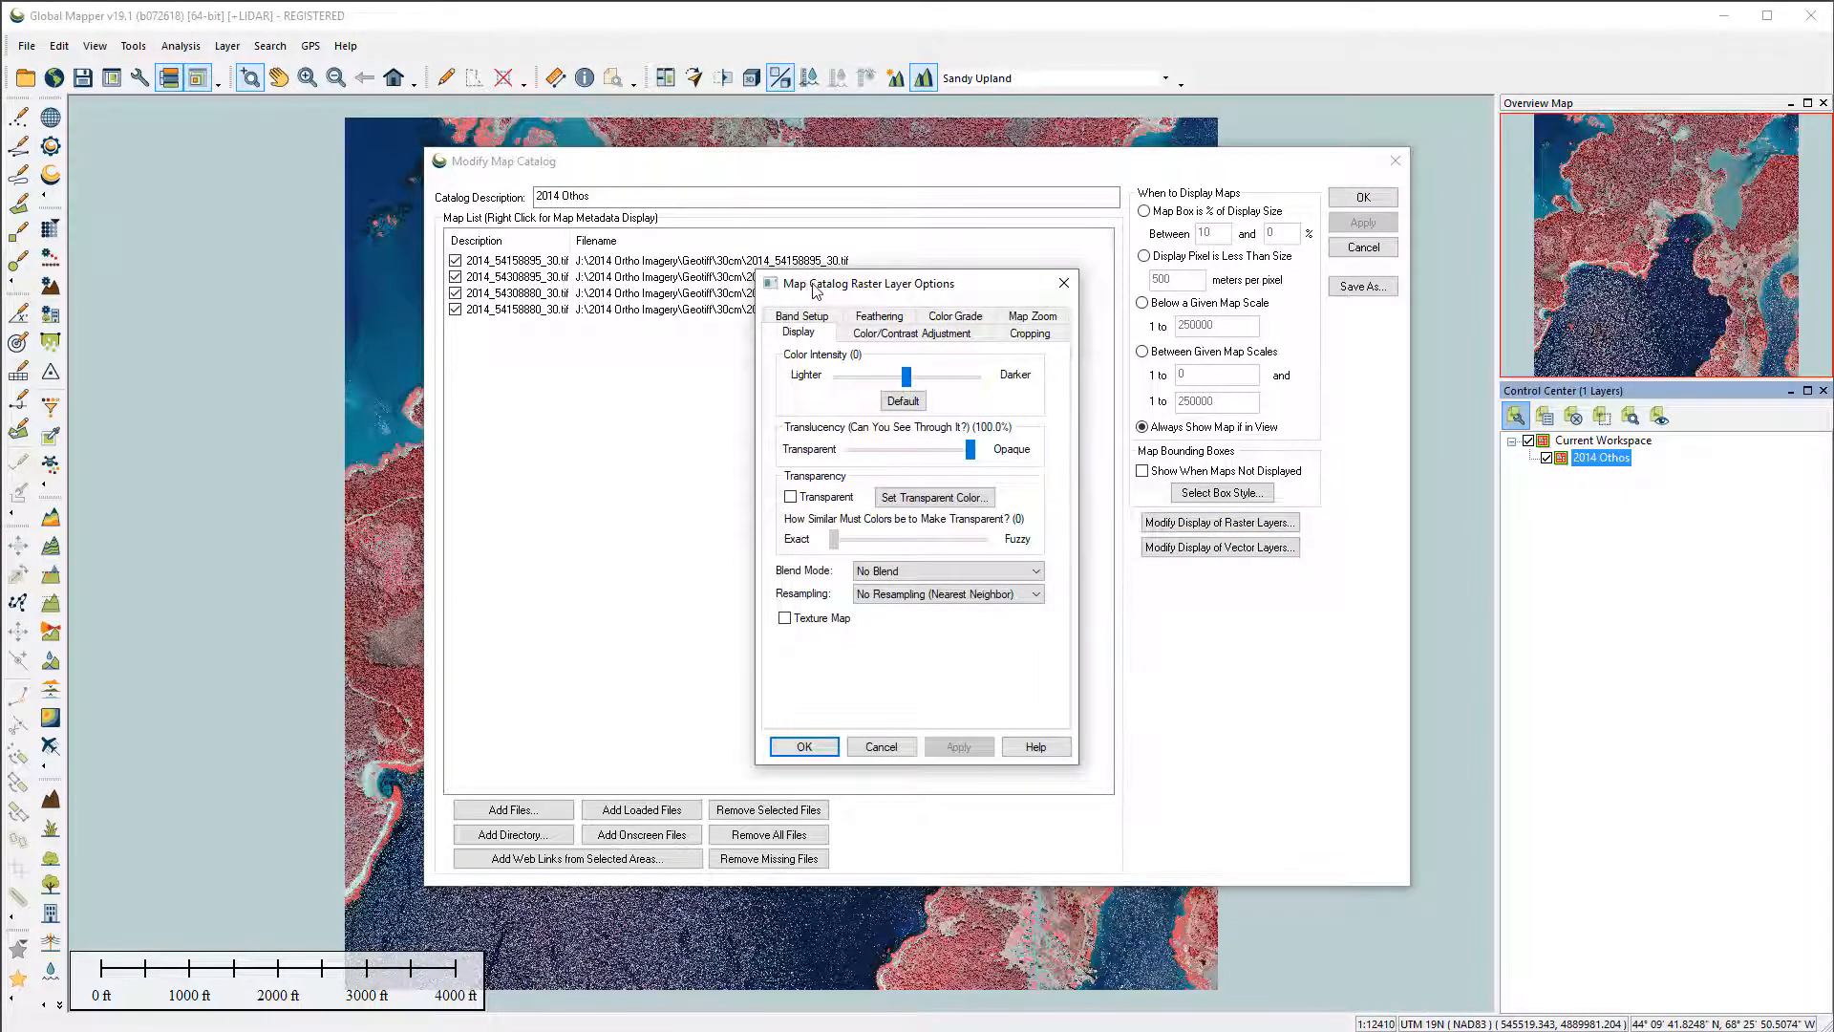
{"action": "left_click_drag", "start_coordinate": [812, 284], "coordinate": [857, 320]}
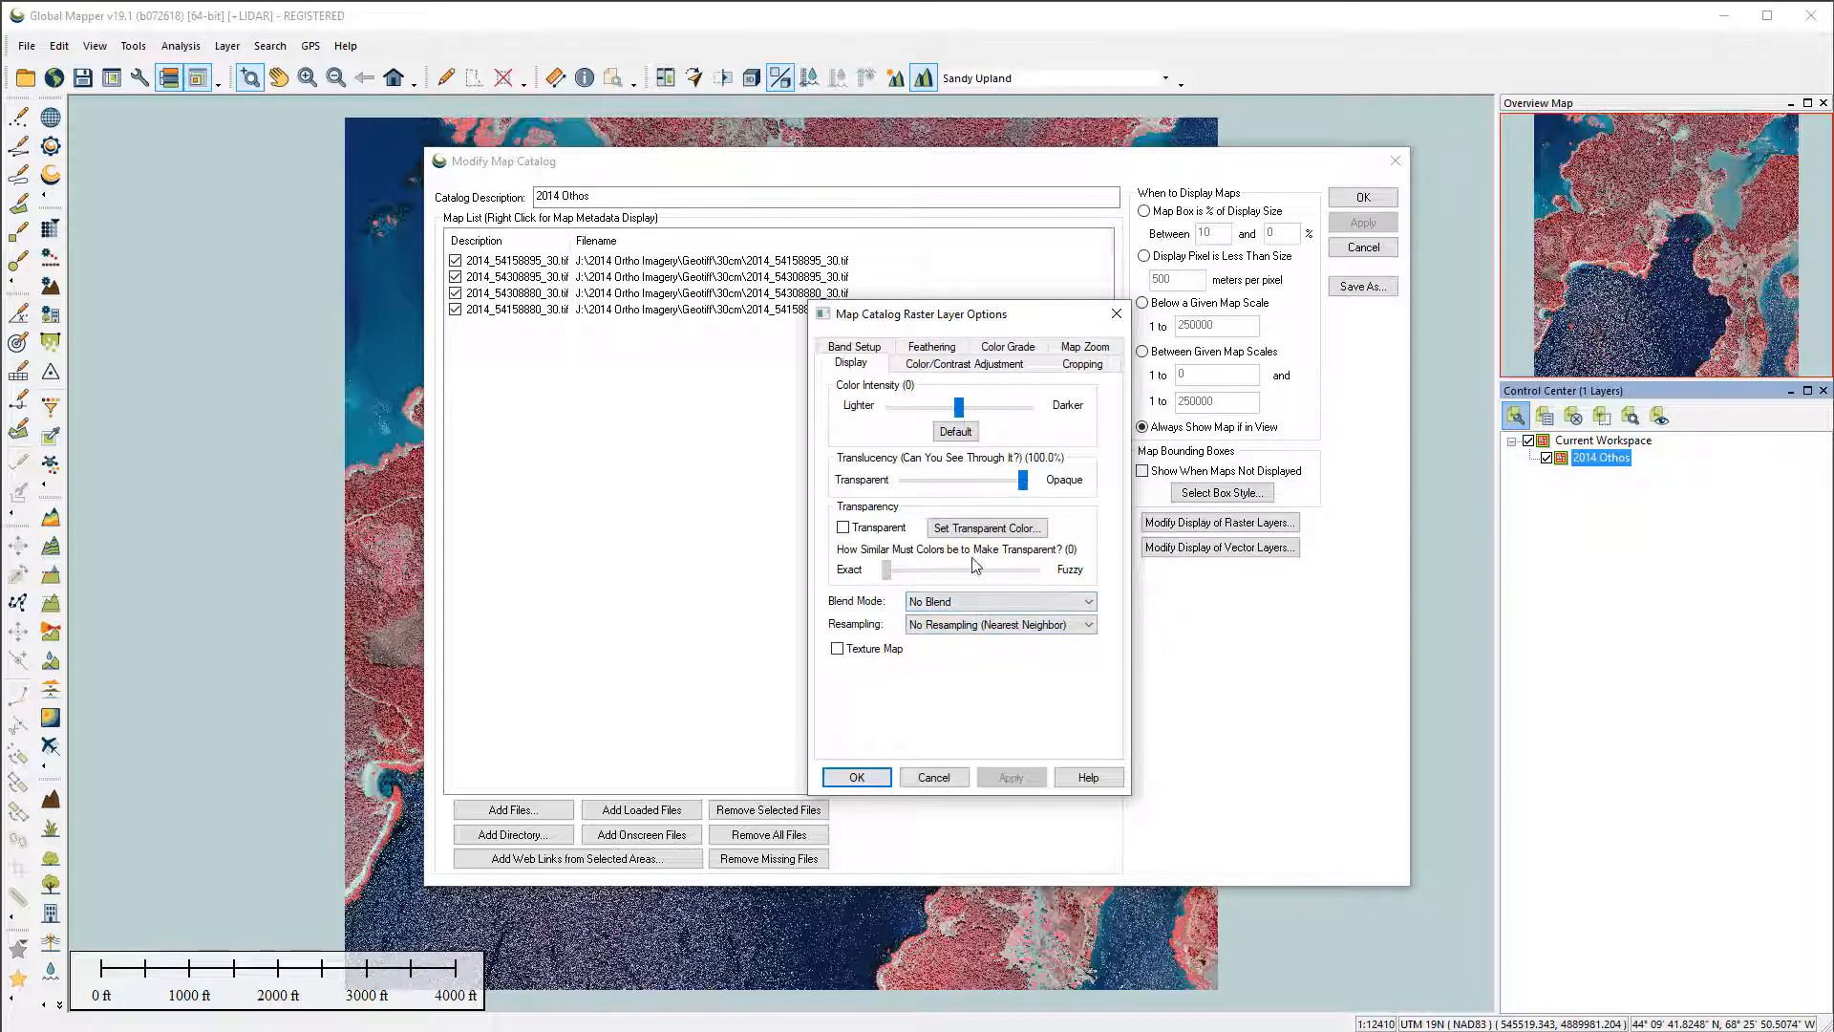
{"action": "left_click", "coordinate": [865, 349]}
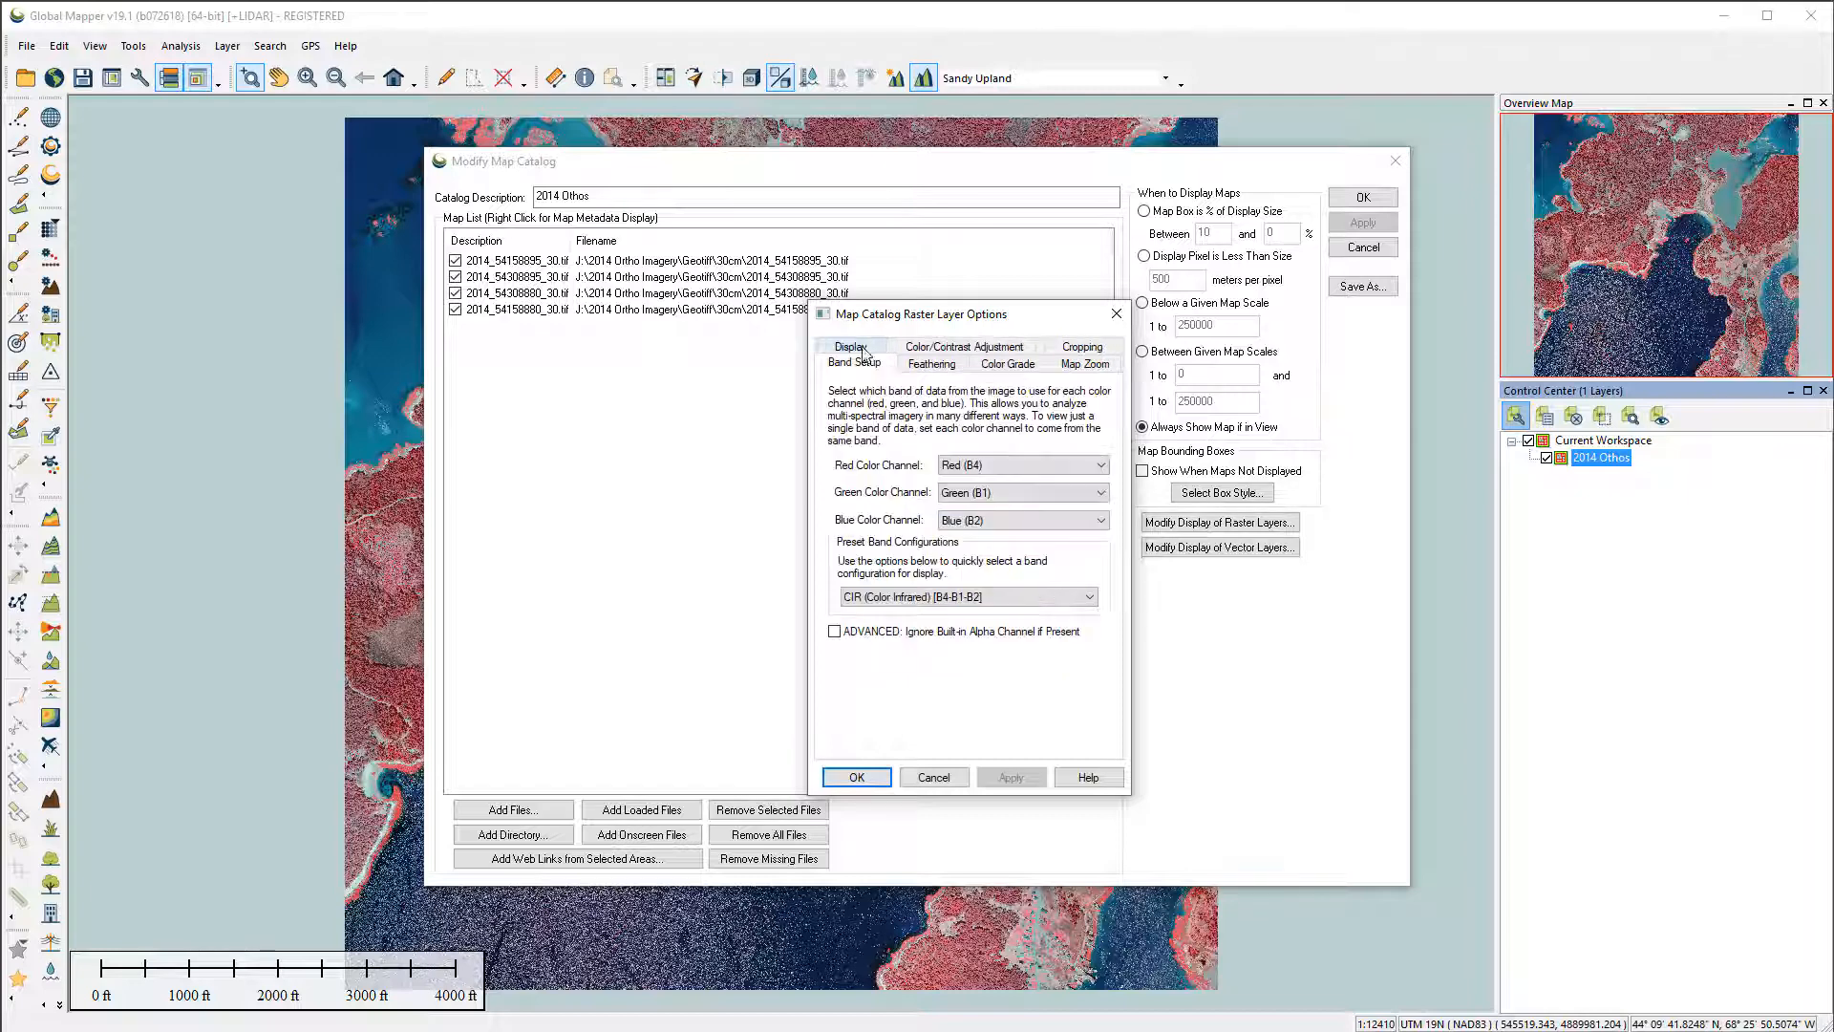
{"action": "left_click", "coordinate": [913, 598]}
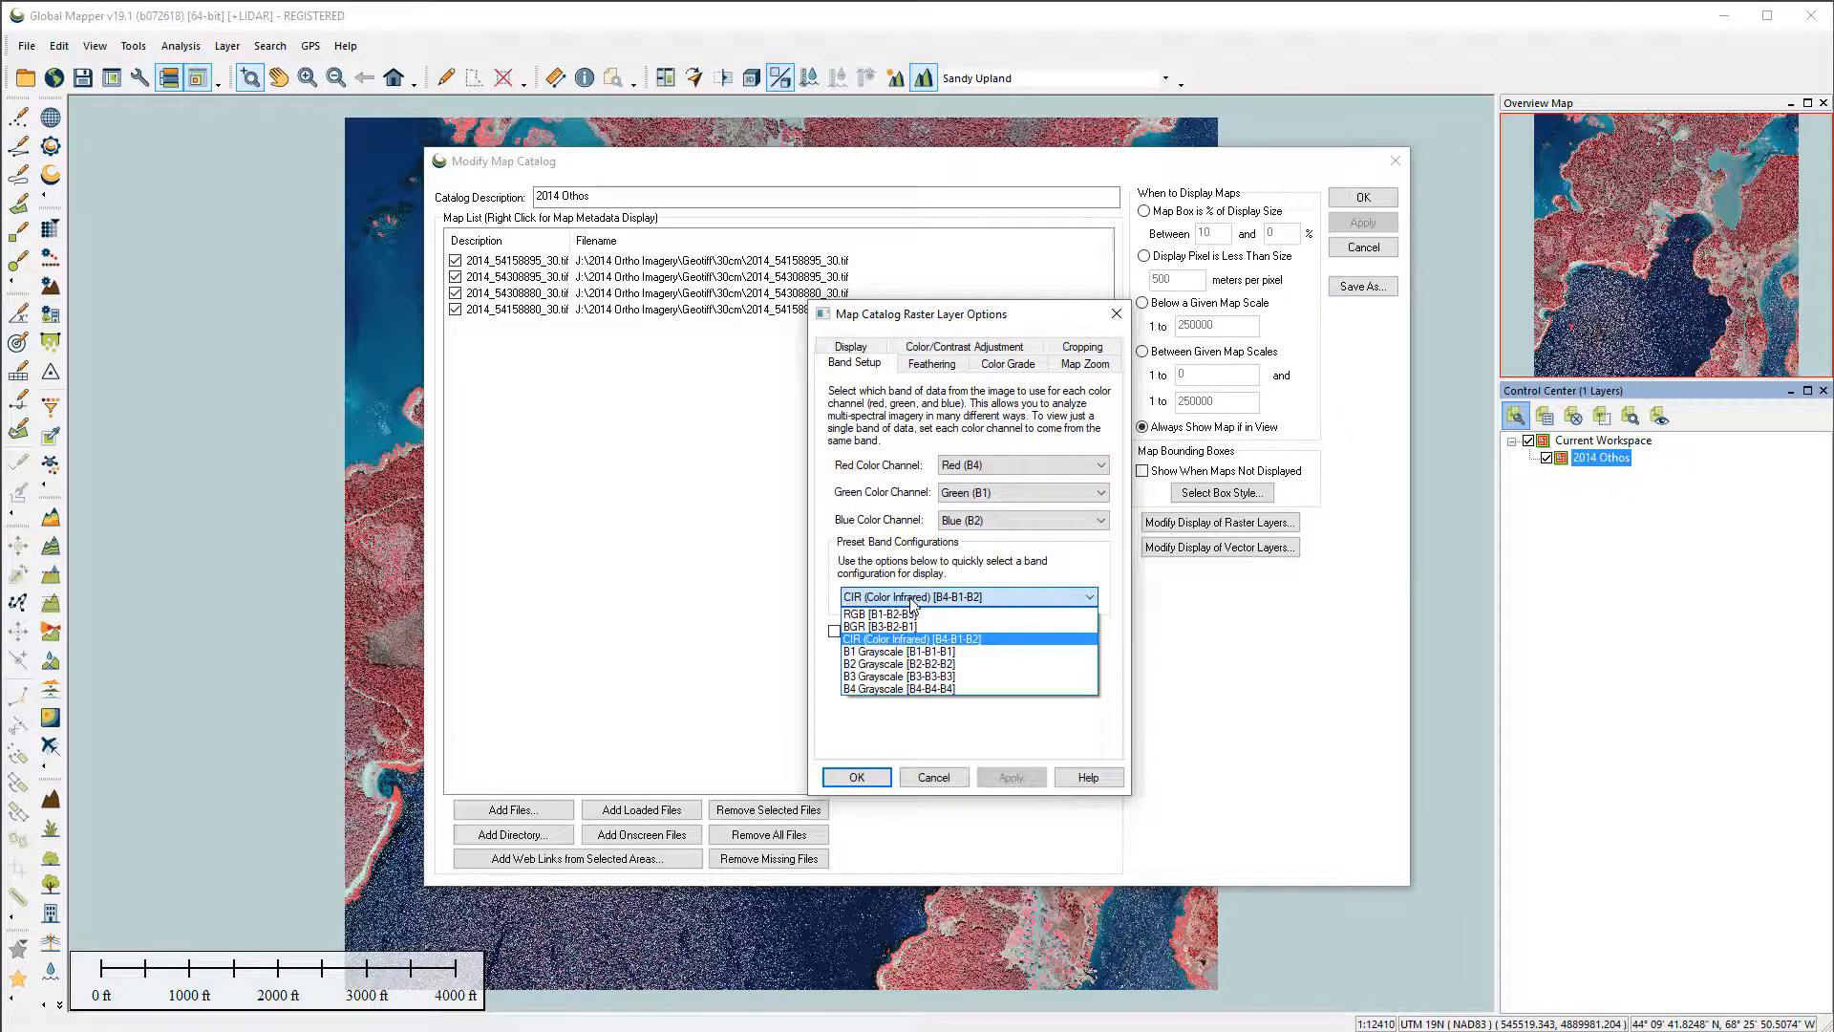
{"action": "left_click", "coordinate": [858, 616]}
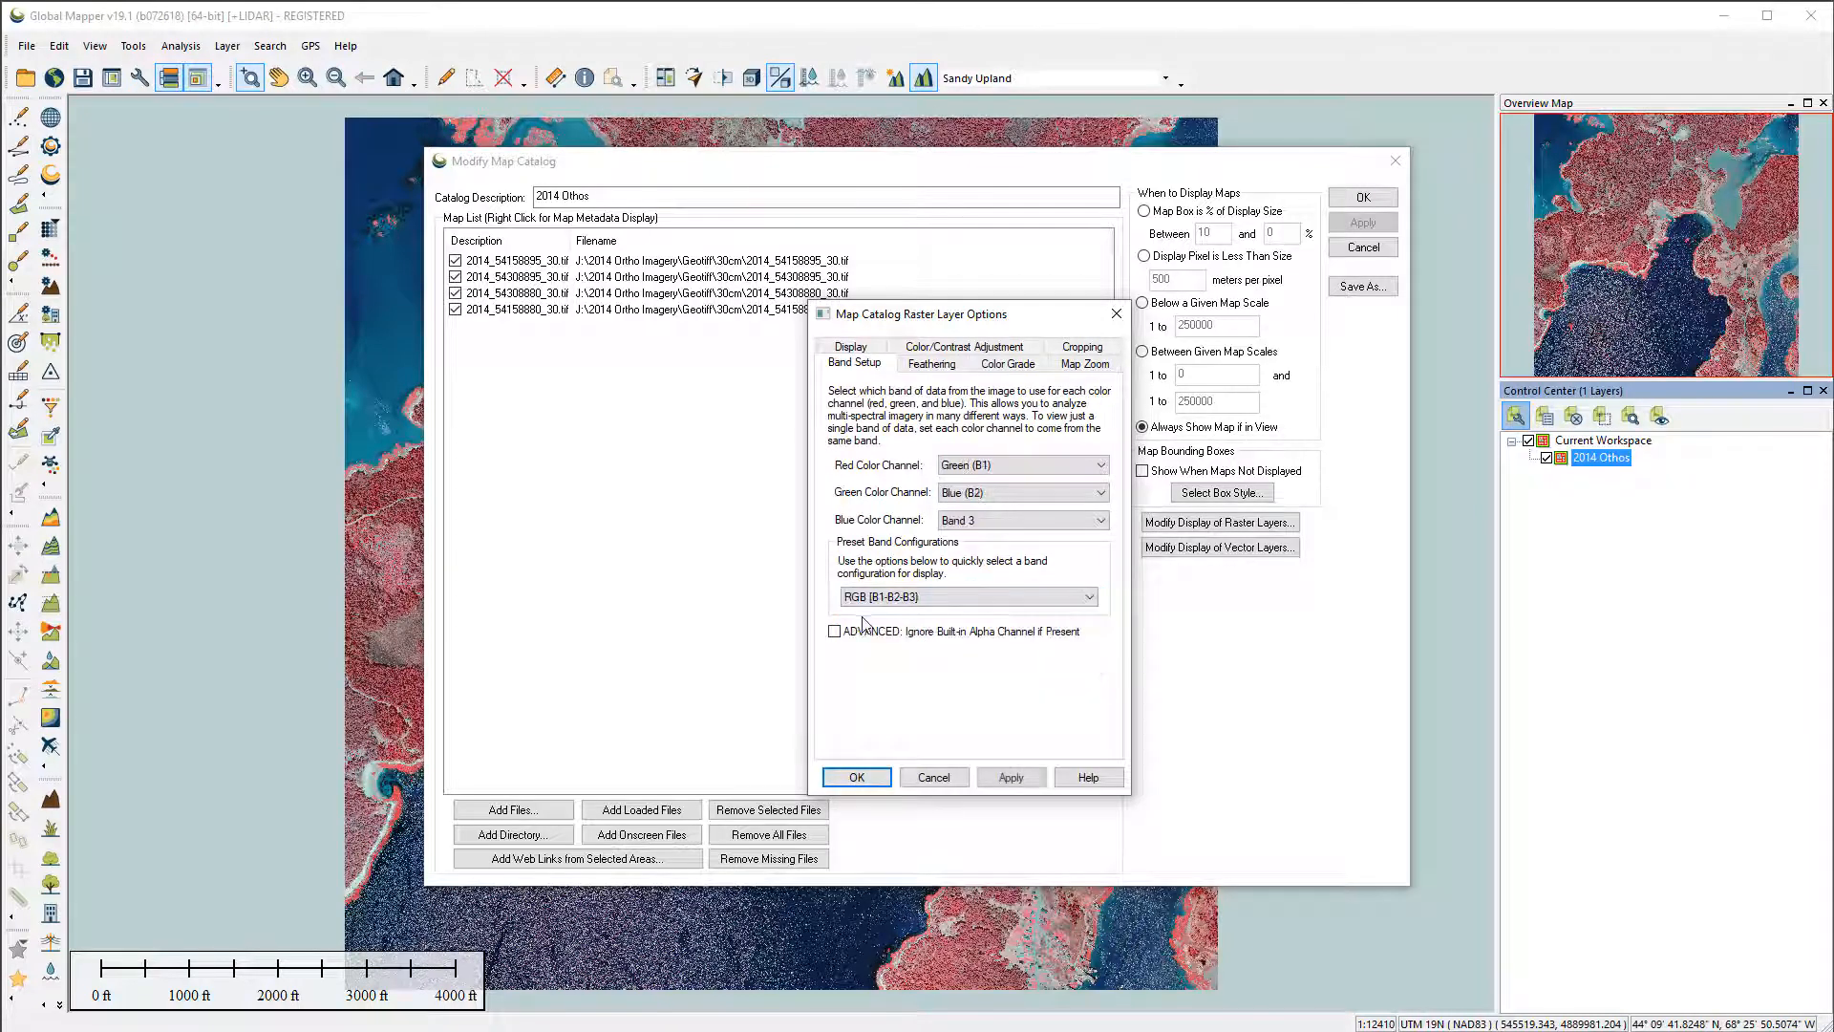
{"action": "left_click", "coordinate": [857, 778]}
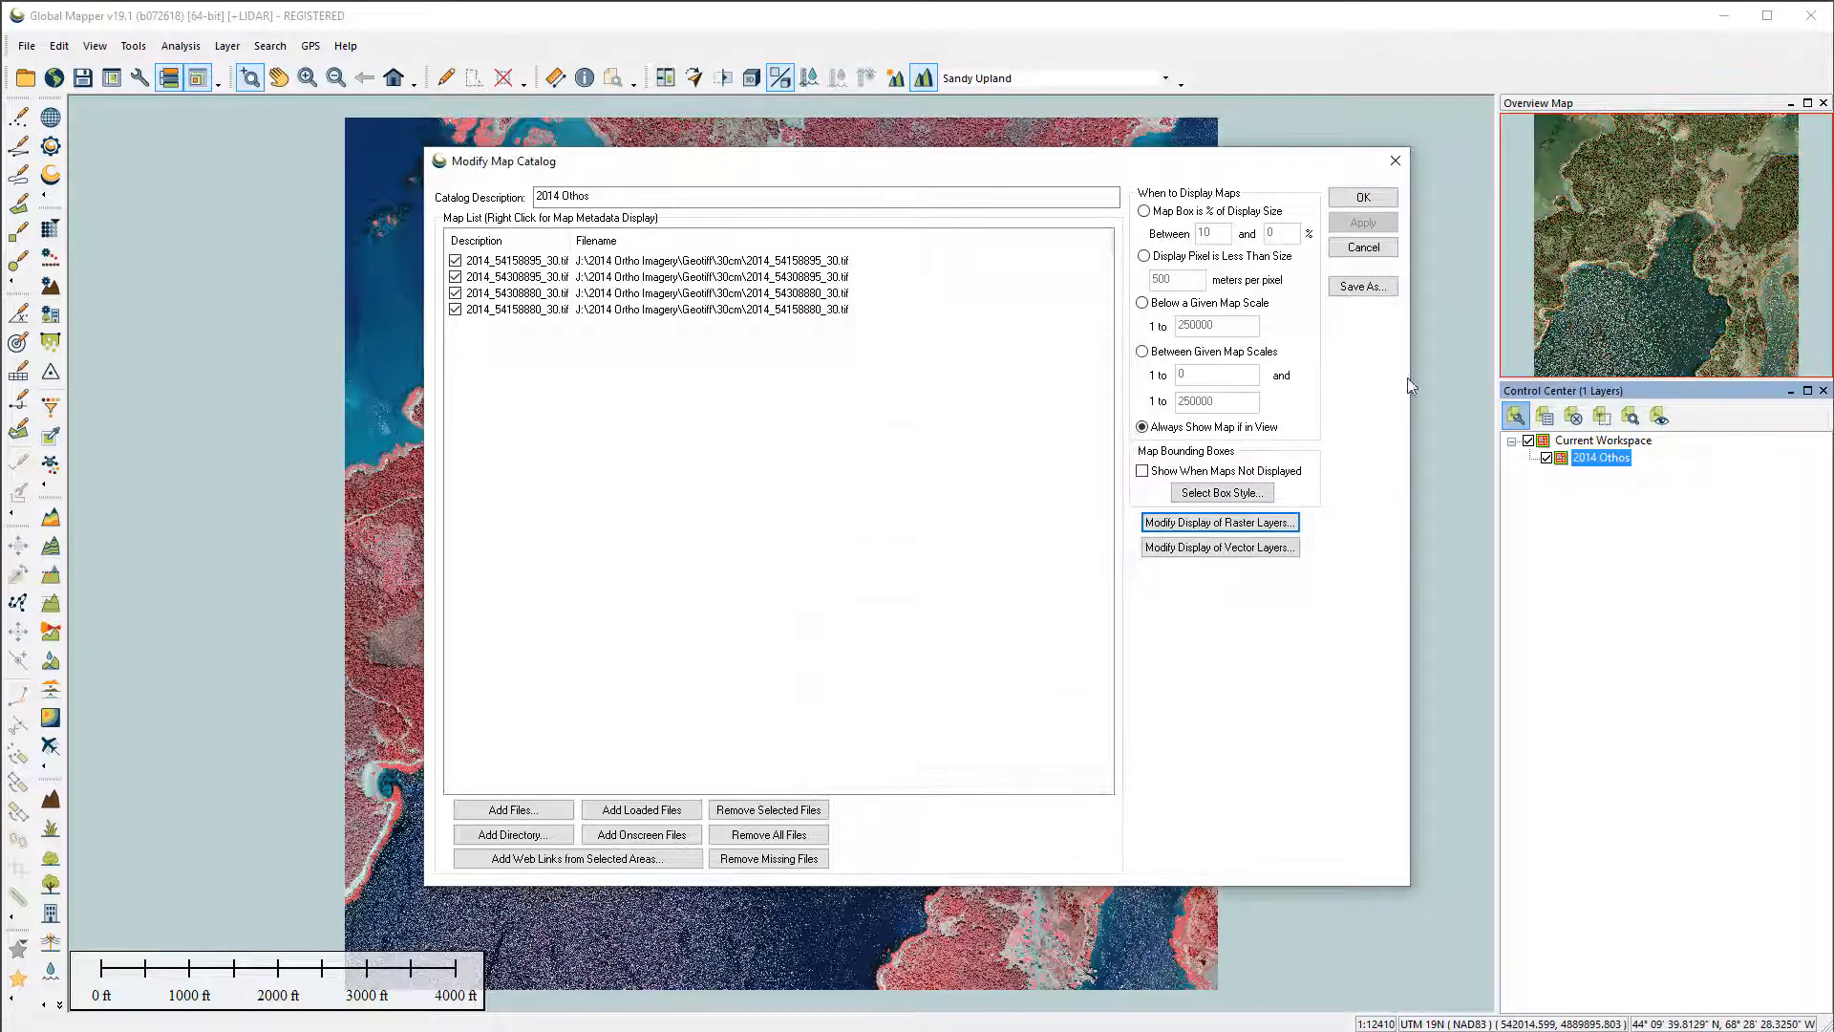
{"action": "left_click", "coordinate": [1364, 198]}
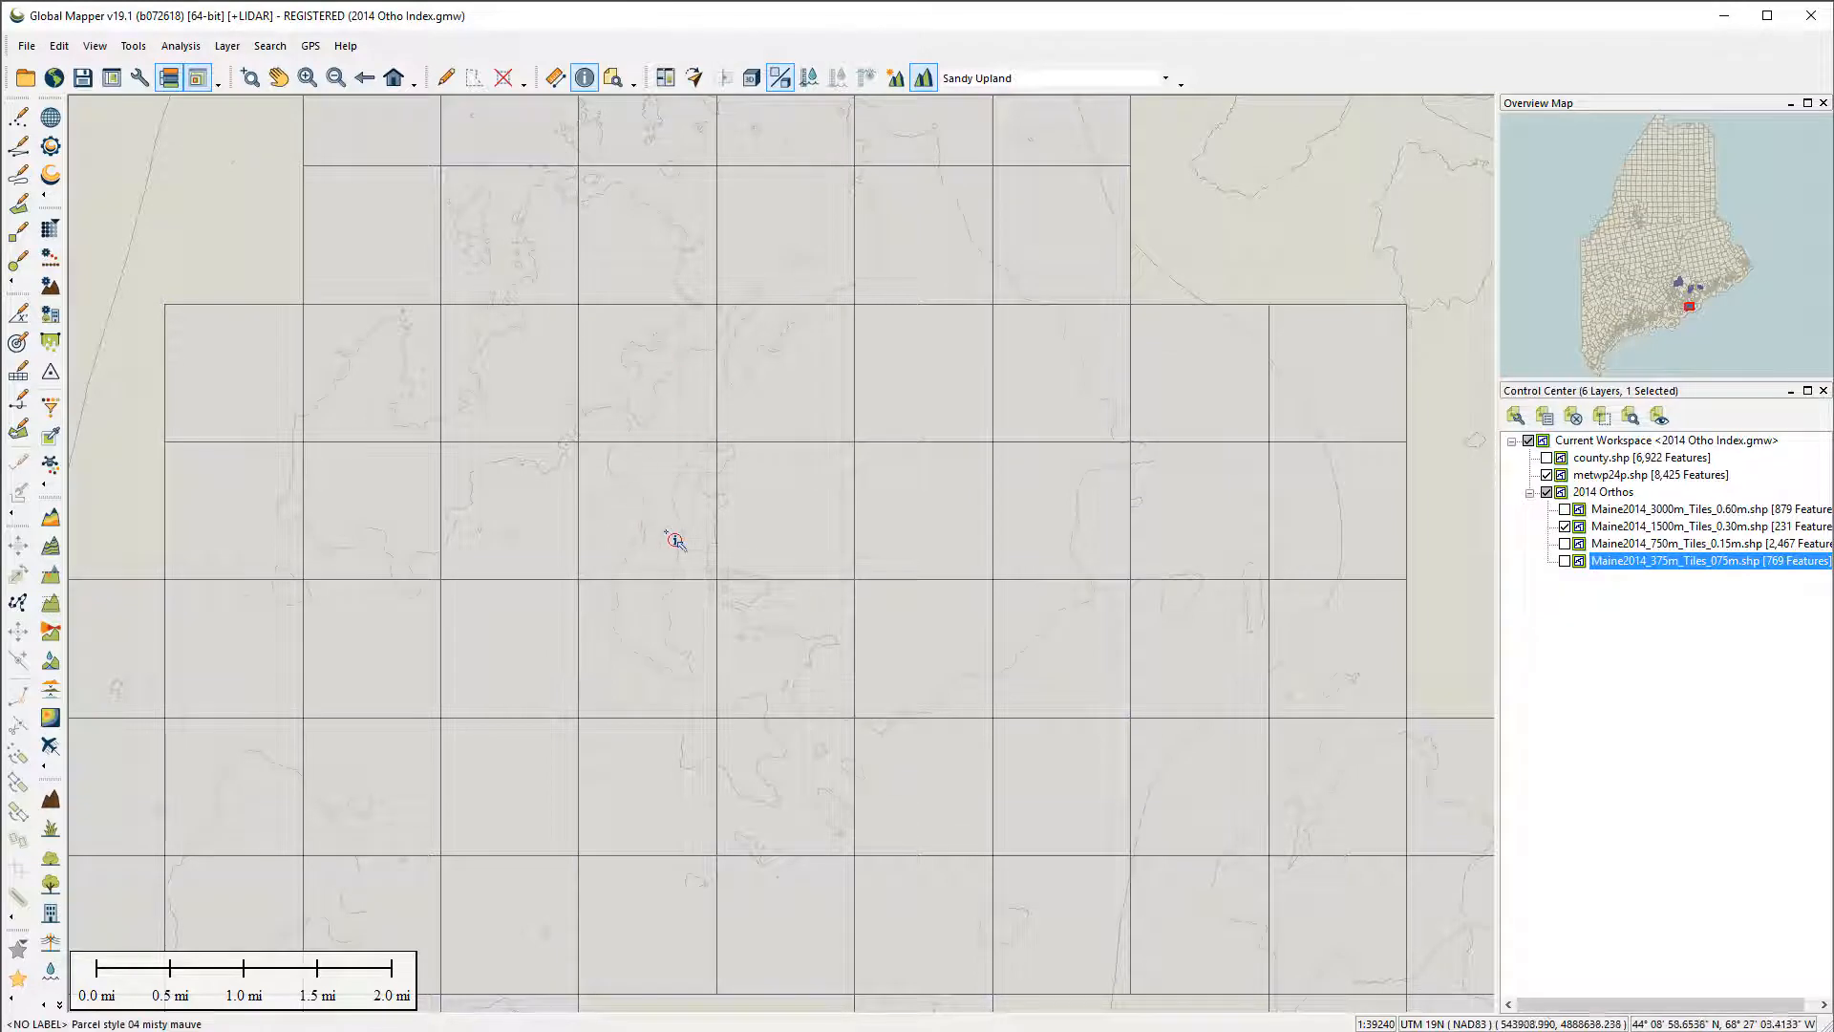
- Return to the 2014 Otho Index workspace, show the full extent of Maine, and collapse the 2014 Orthos layer group
{"action": "scroll", "coordinate": [939, 533], "scroll_direction": "down", "scroll_amount": 3}
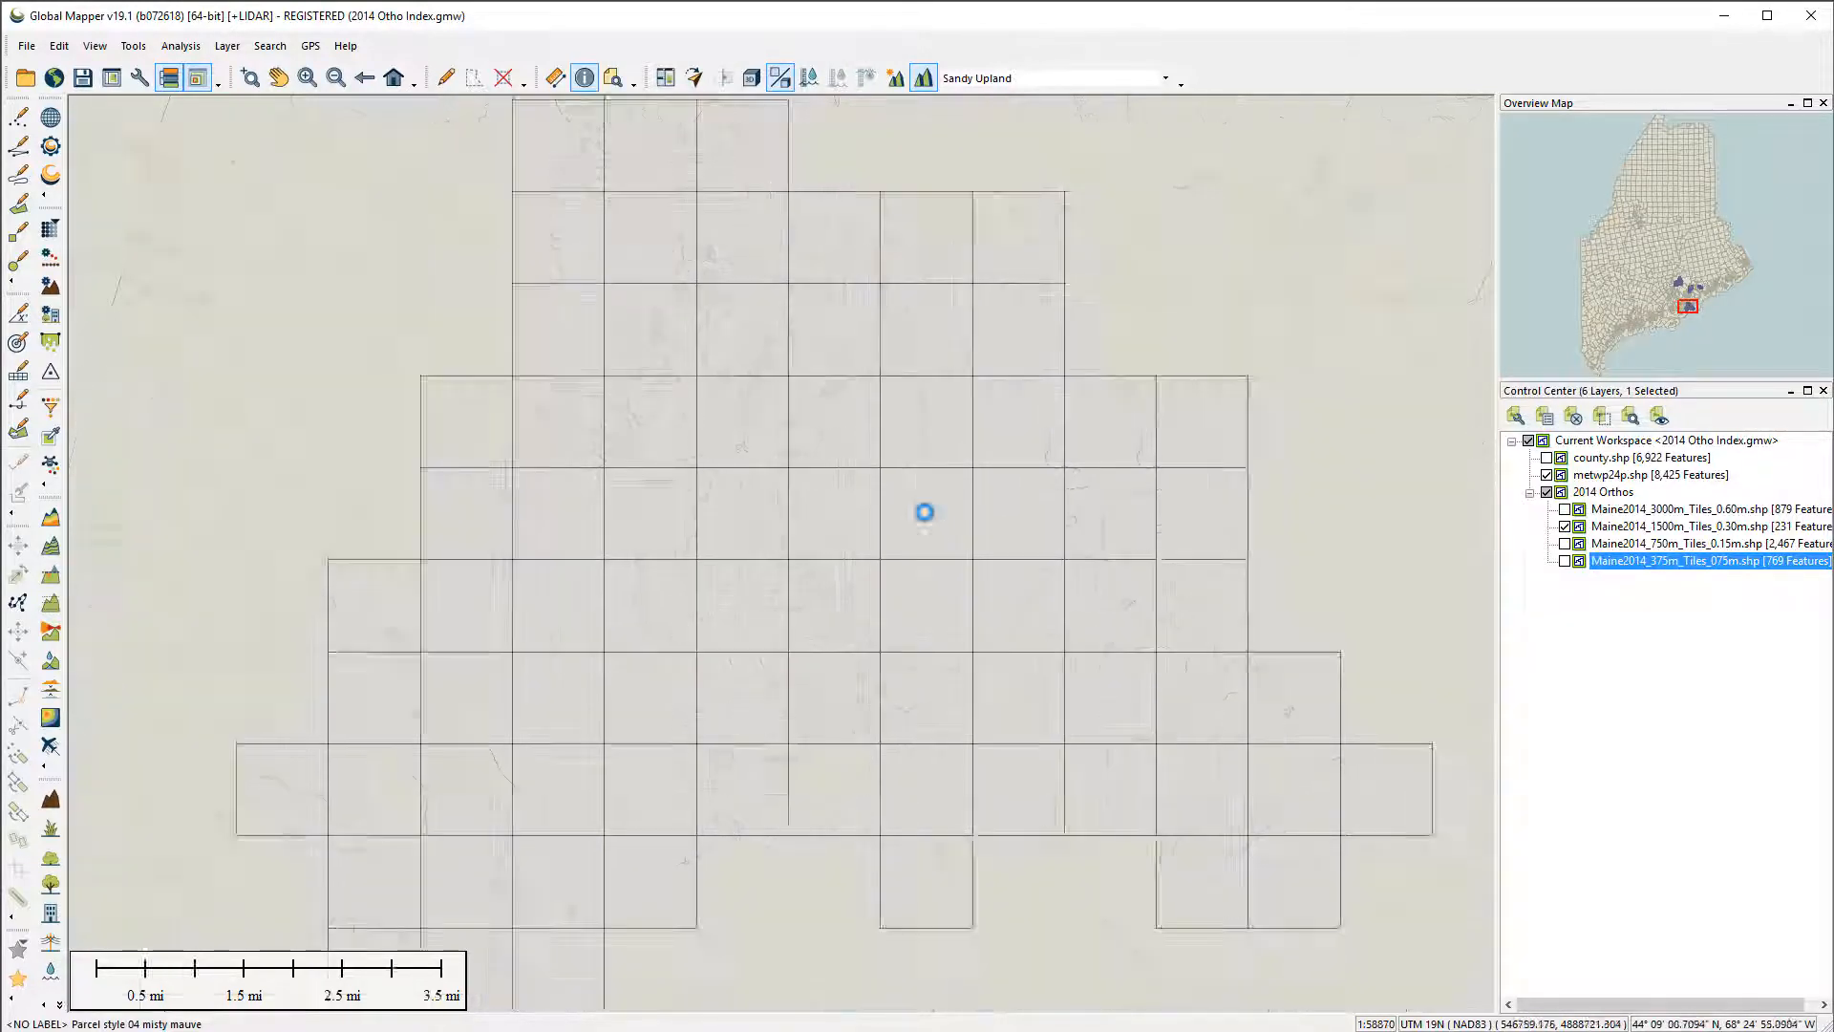
{"action": "key", "text": "Home"}
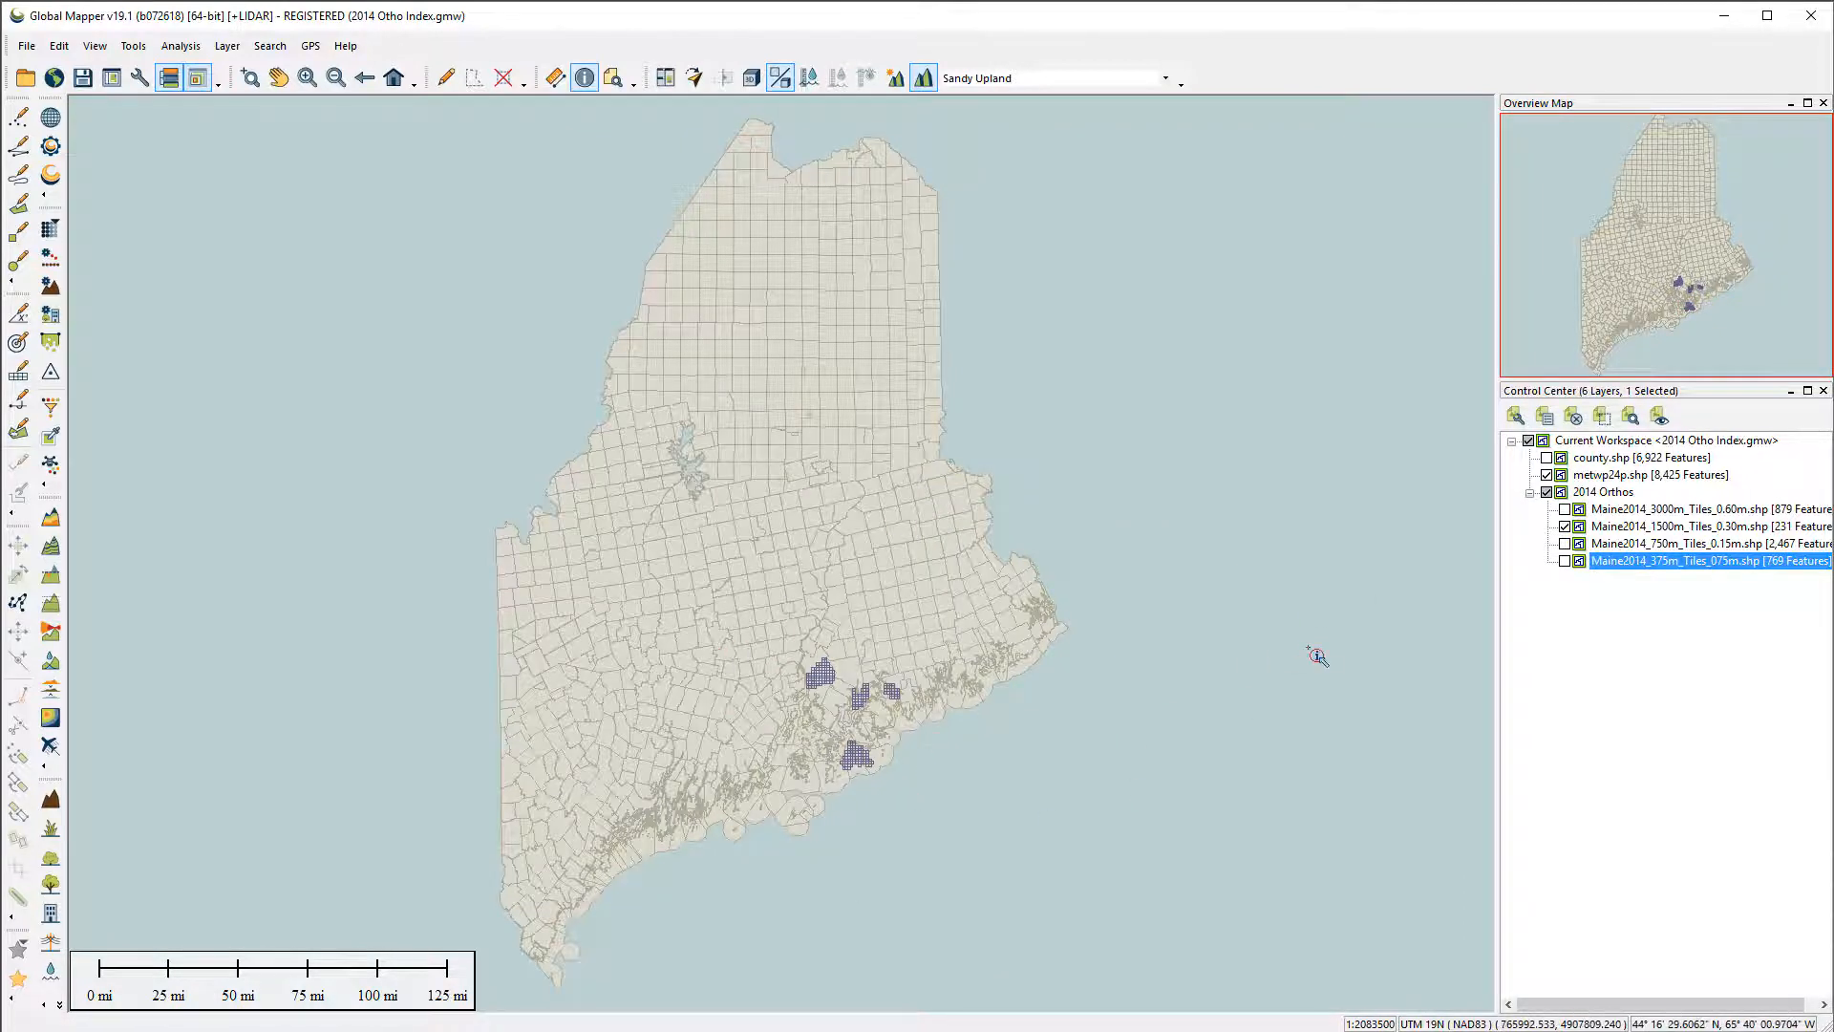
{"action": "left_click", "coordinate": [1529, 495]}
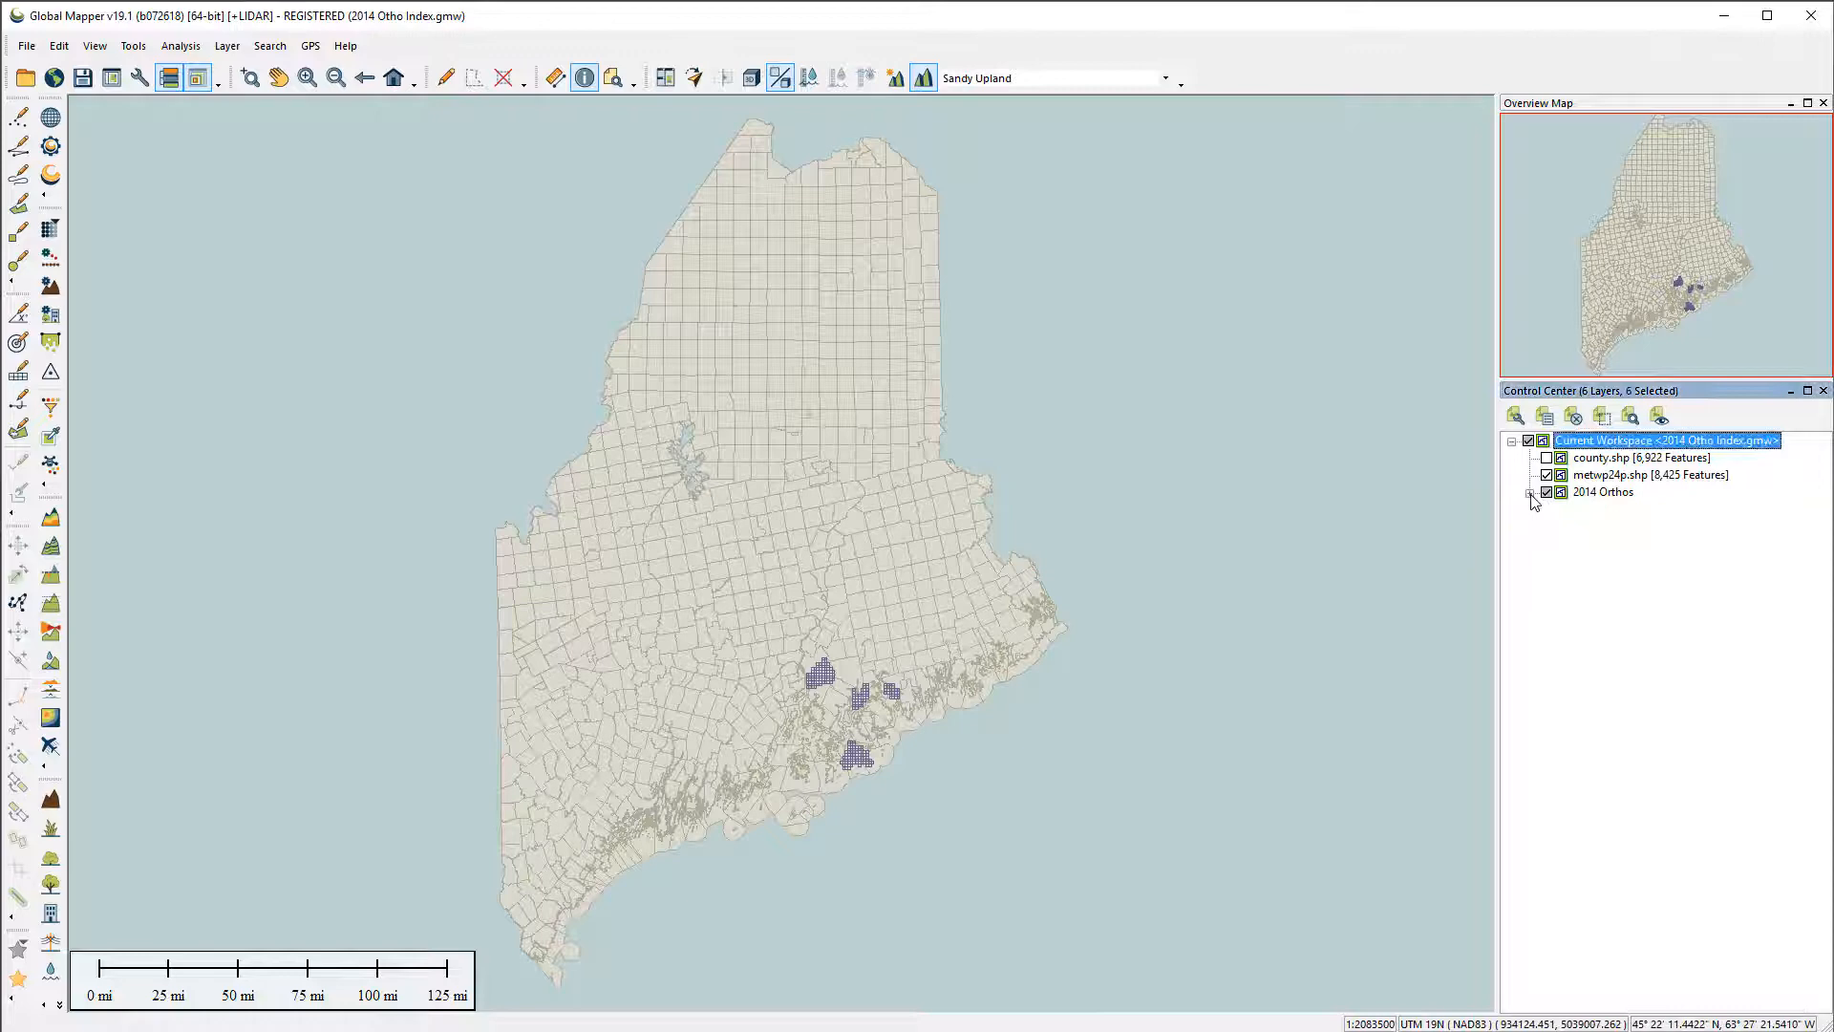
{"action": "left_click", "coordinate": [1599, 493]}
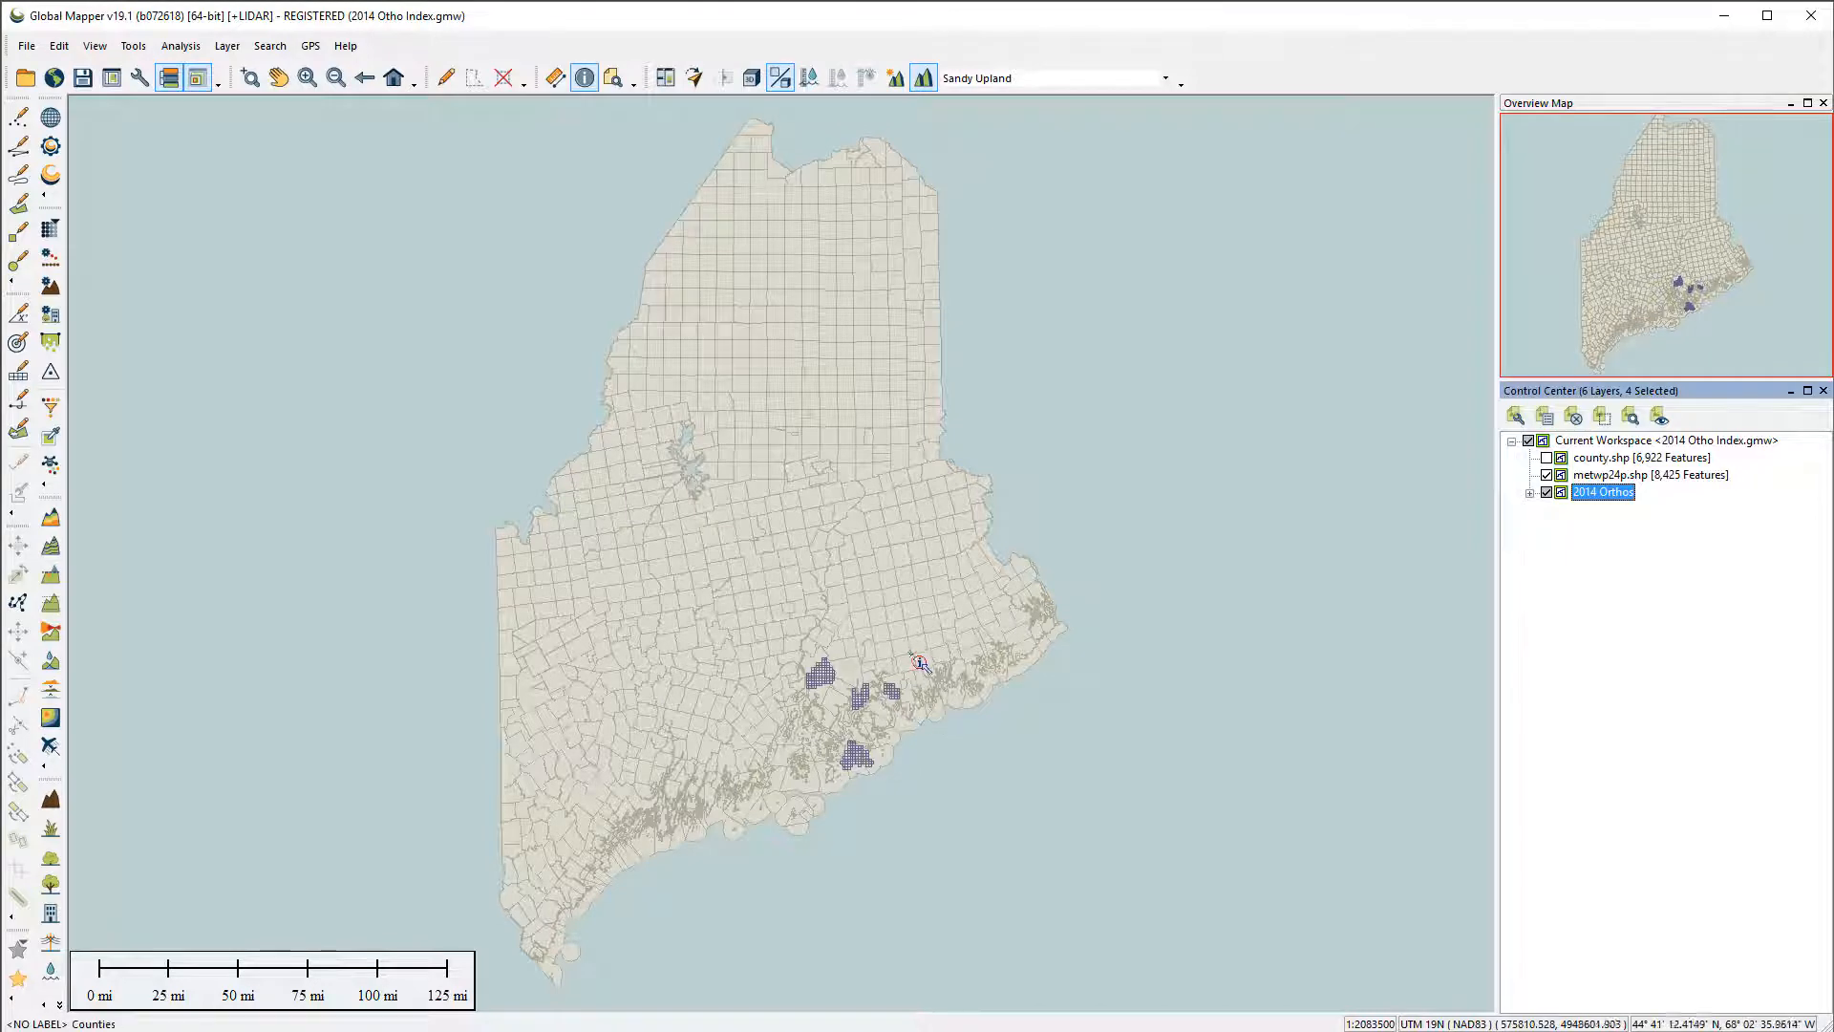
{"action": "mouse_move", "coordinate": [932, 668]}
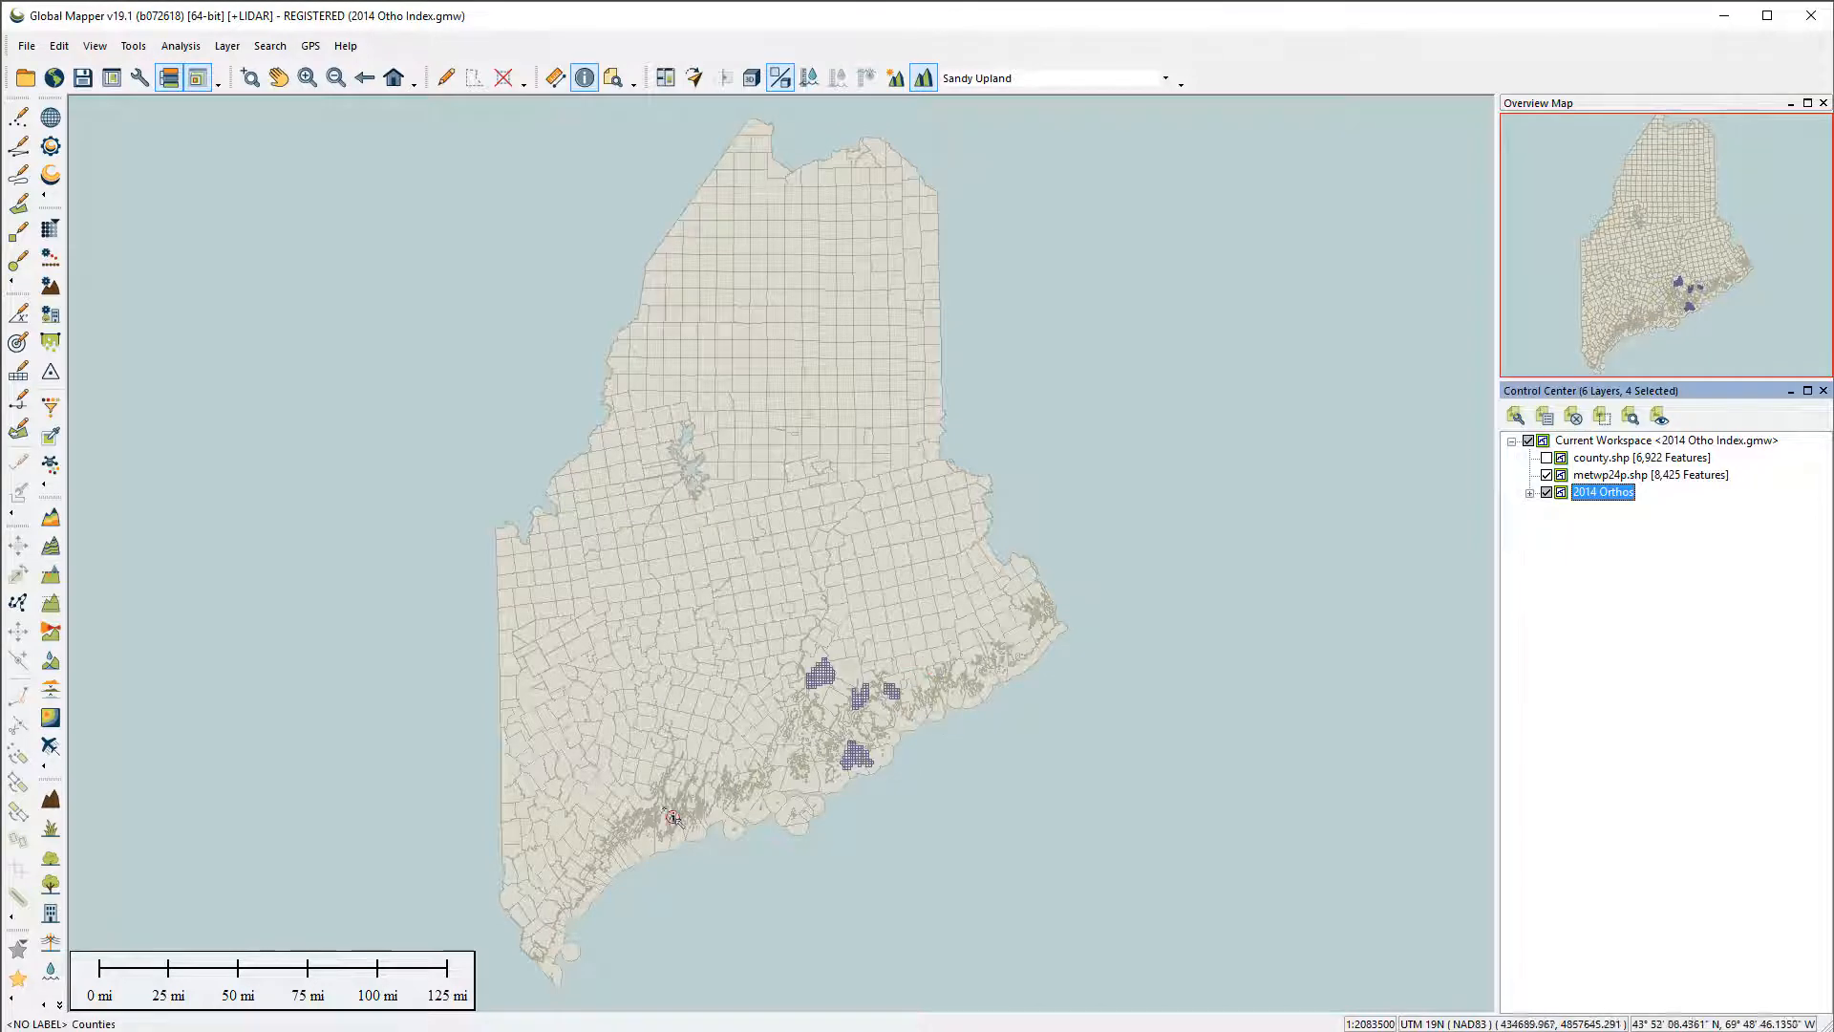